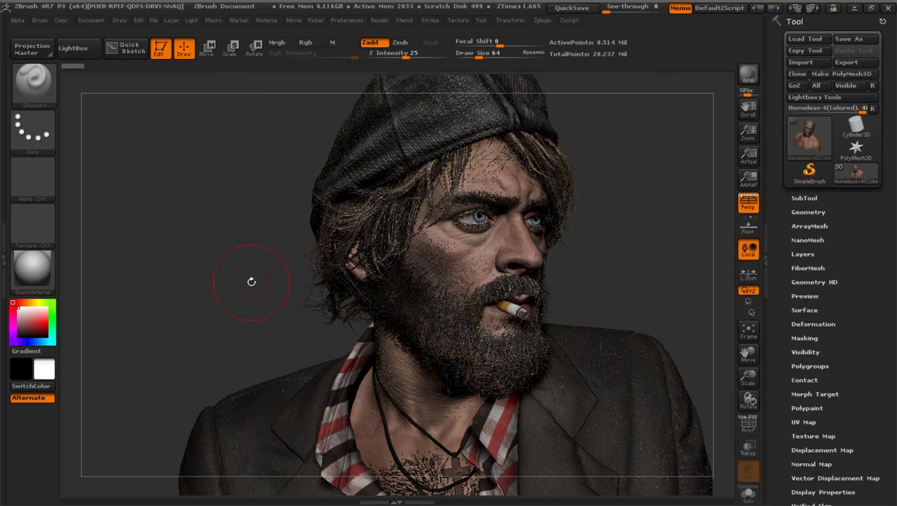
Examine the bearded character's head and shoulders from several angles, along with the active subtool's geometry settings, and frame the face closer.
drag(244, 279, 246, 279)
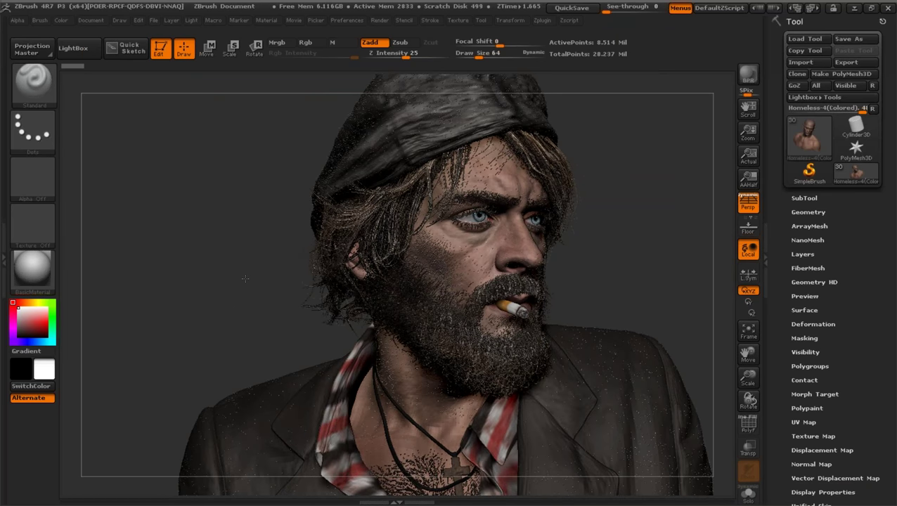
mouse_move(747, 377)
mouse_down()
mouse_move(745, 367)
mouse_move(742, 385)
mouse_up()
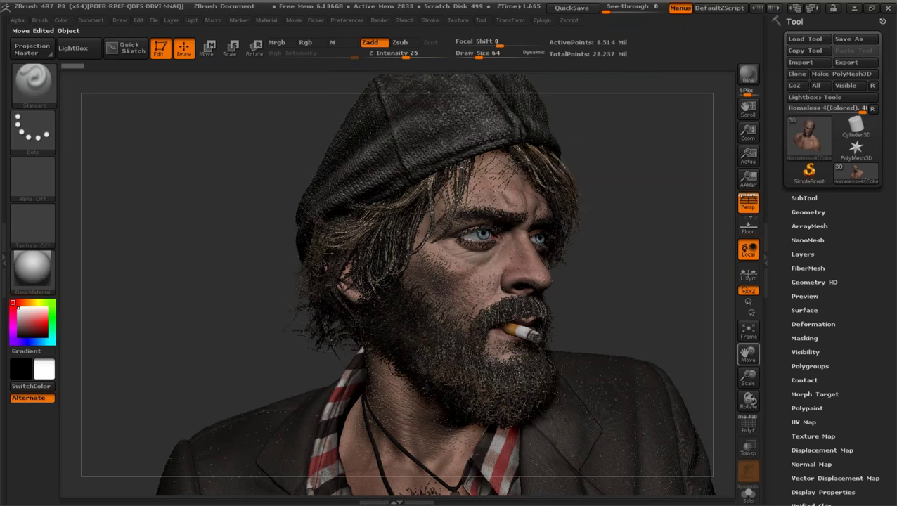
drag(652, 267, 610, 267)
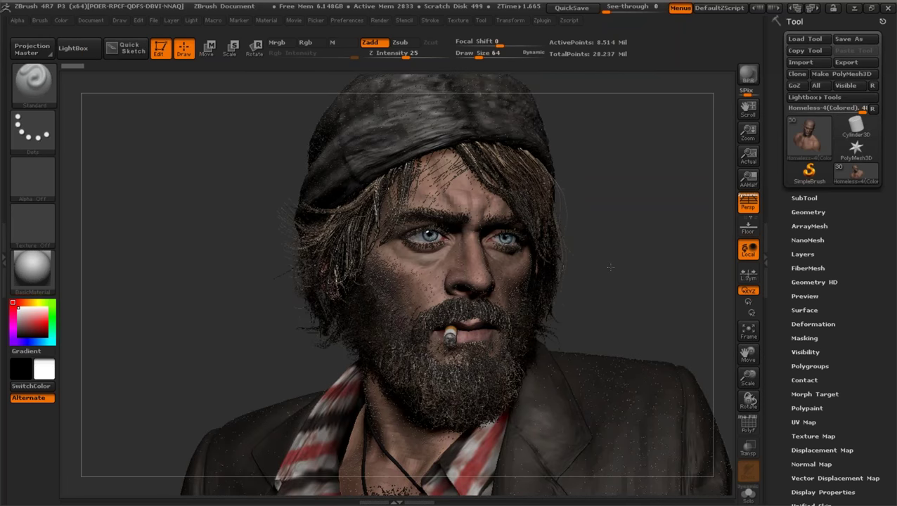
key(shift+d)
click(808, 211)
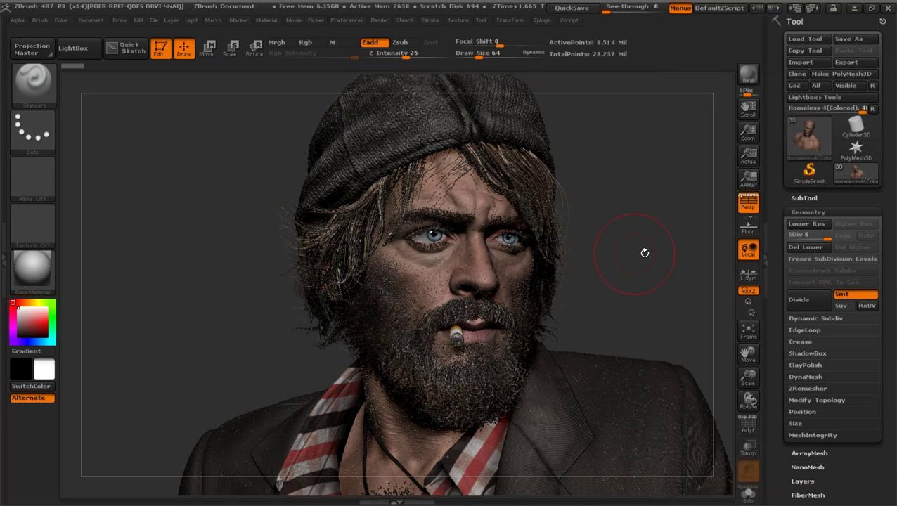
drag(644, 253, 645, 253)
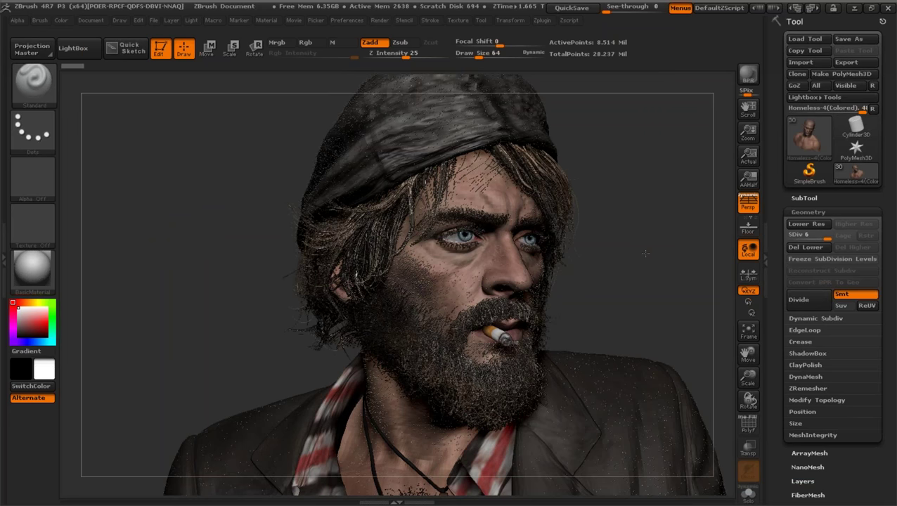
drag(645, 253, 650, 254)
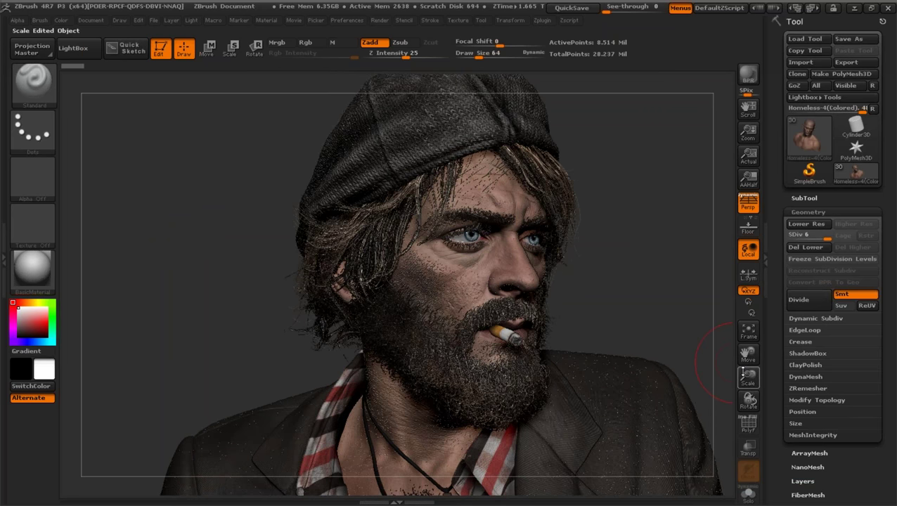
drag(743, 373, 742, 418)
drag(747, 354, 693, 283)
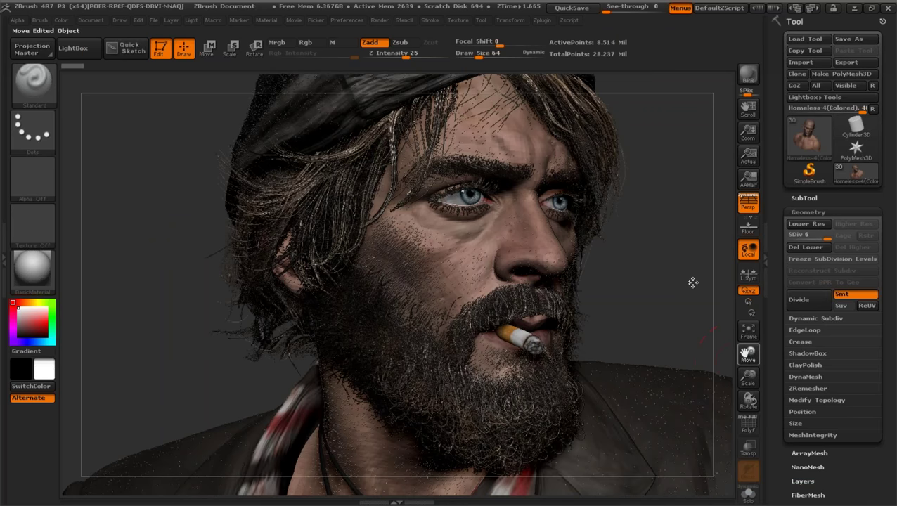
Set the BPR shadow angle to 40 and rays to 20, and check the shadow resolution and render properties.
click(379, 20)
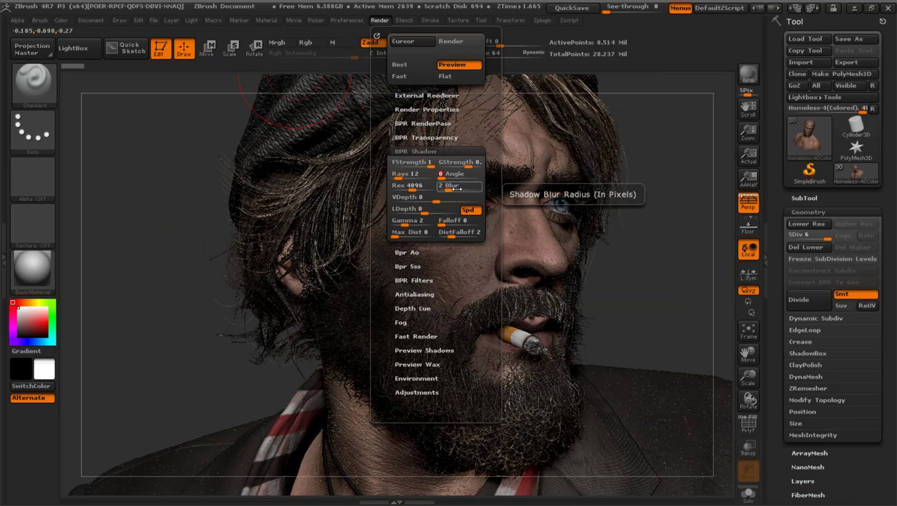
text(40)
click(398, 175)
text(20)
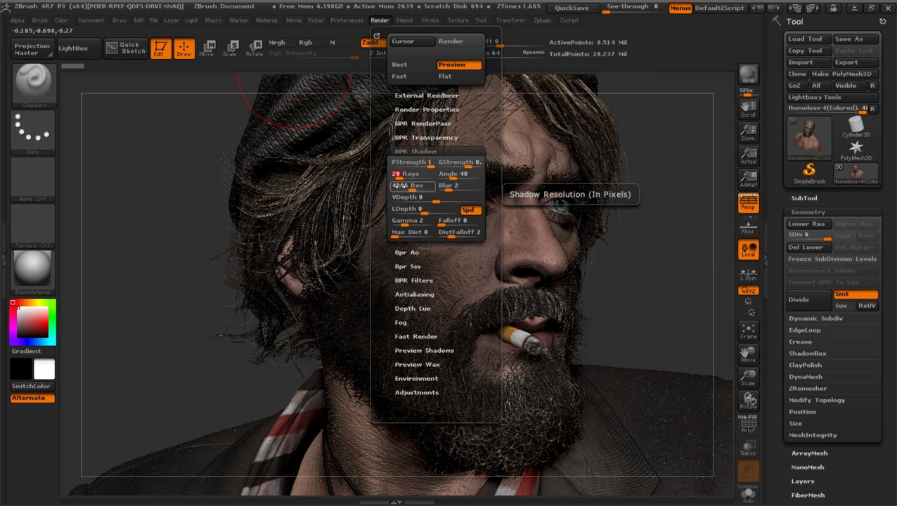
click(406, 187)
key(Return)
click(413, 110)
click(411, 226)
click(411, 239)
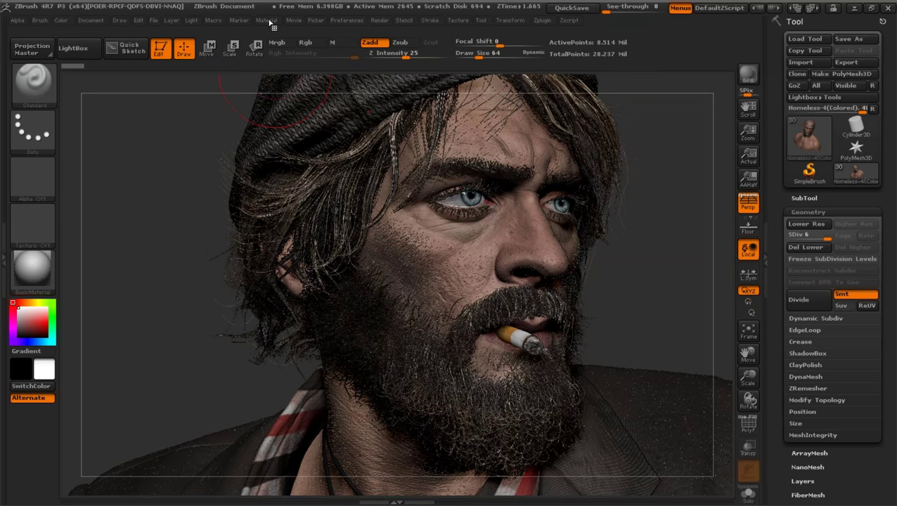
Set the wax strength of BasicMaterial to 40.
click(266, 20)
click(304, 200)
text(40)
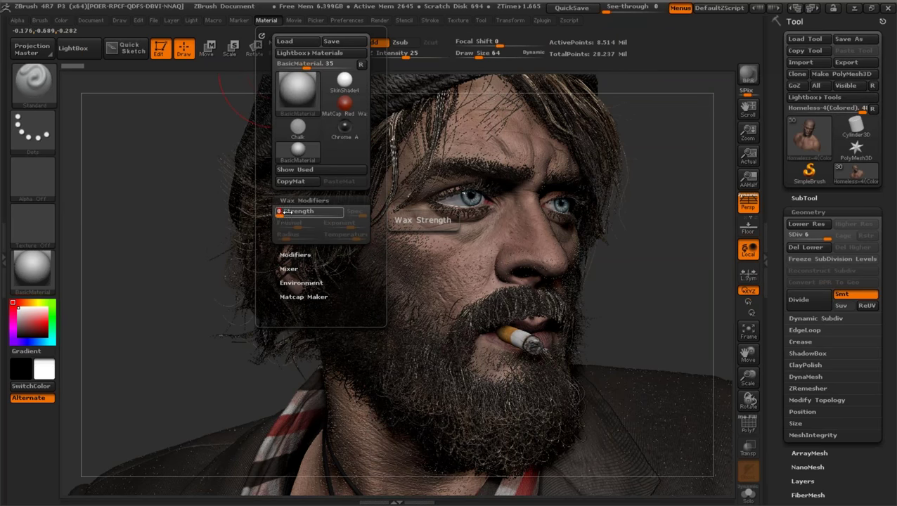
key(Return)
Set the Specular modifier of BasicMaterial to 19 and check its specular curve.
click(303, 200)
click(304, 214)
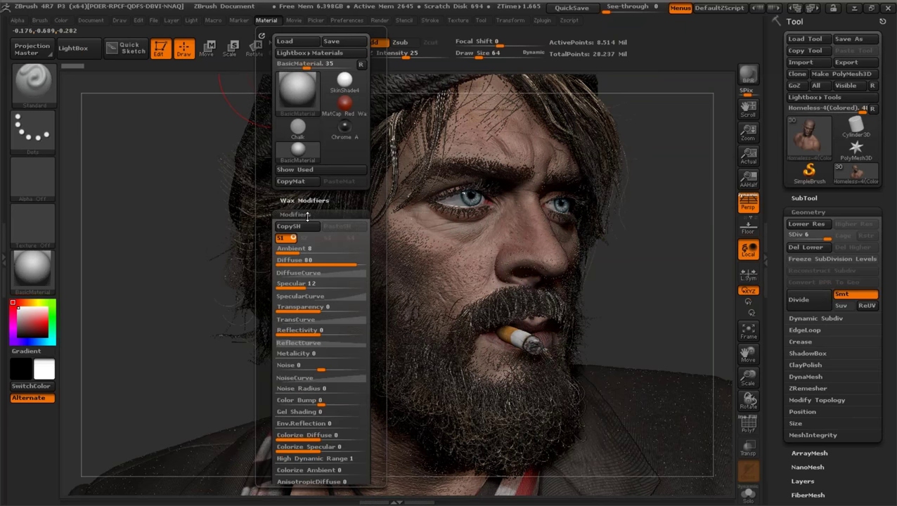
drag(379, 383, 379, 281)
scroll(320, 246, up, 8)
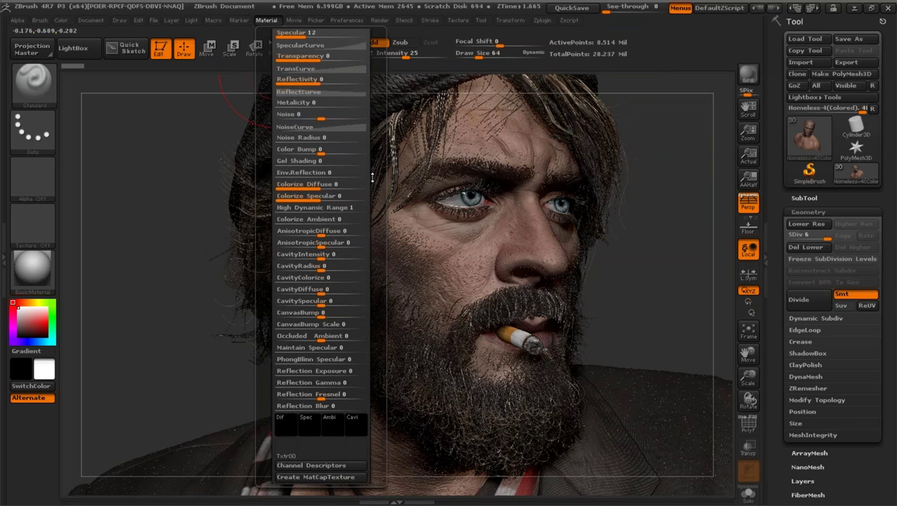
click(317, 189)
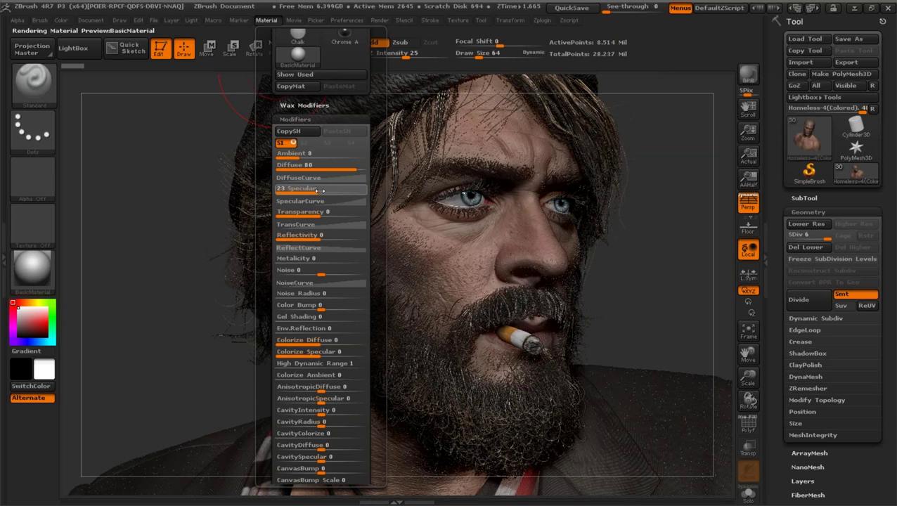
click(320, 193)
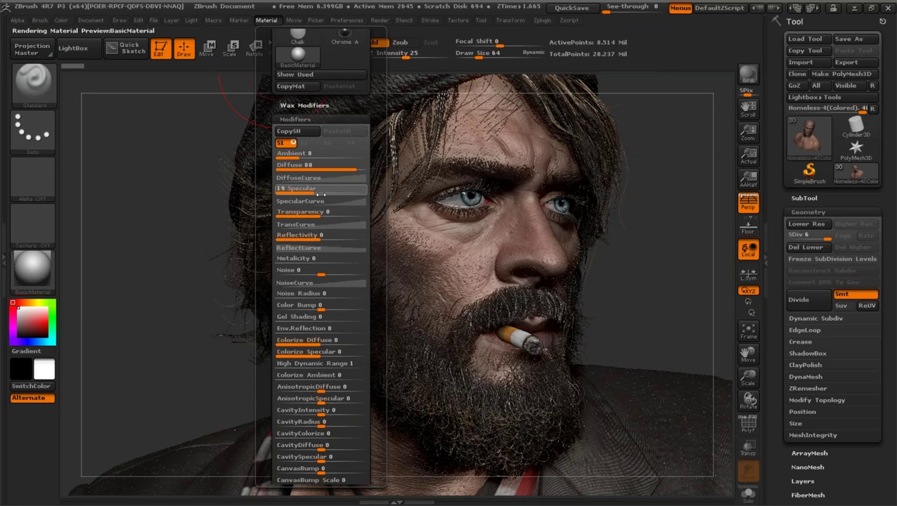
click(319, 201)
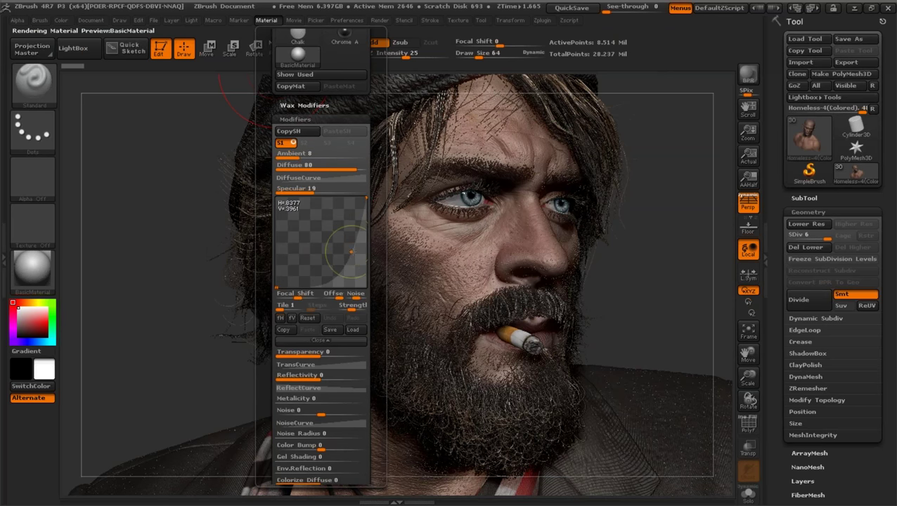
click(323, 189)
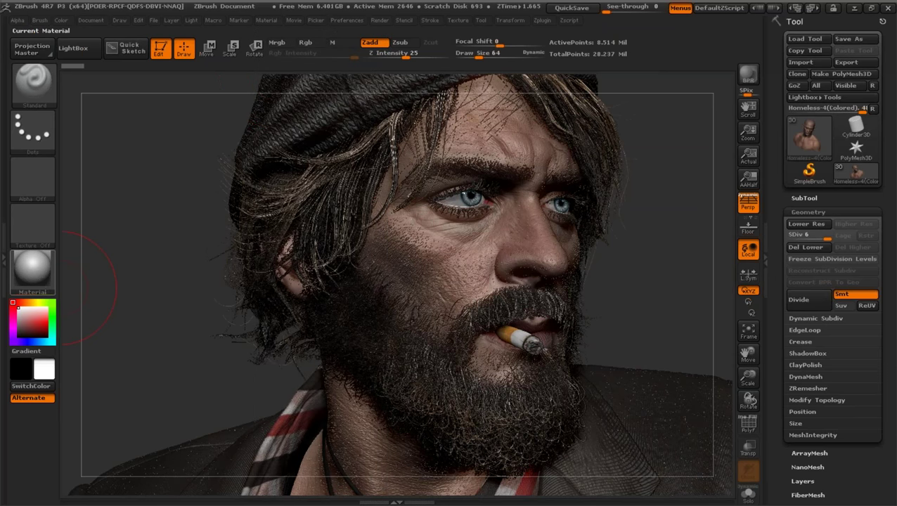
Switch the material to ToyPlastic and open the specular curve in its modifiers.
click(33, 268)
mouse_move(659, 399)
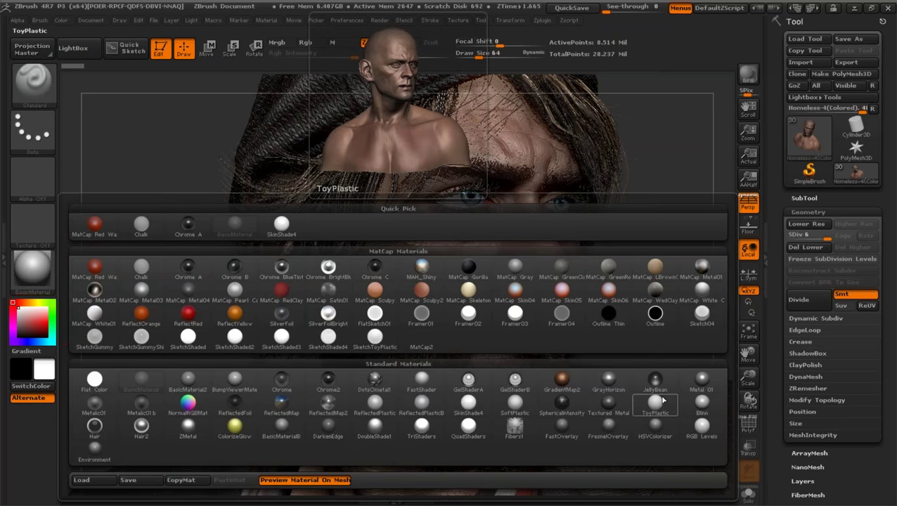
click(668, 407)
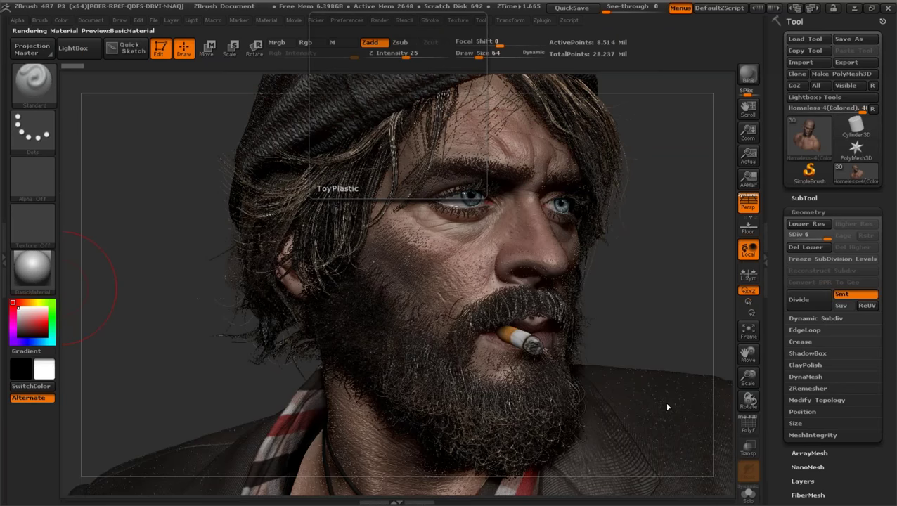
click(346, 19)
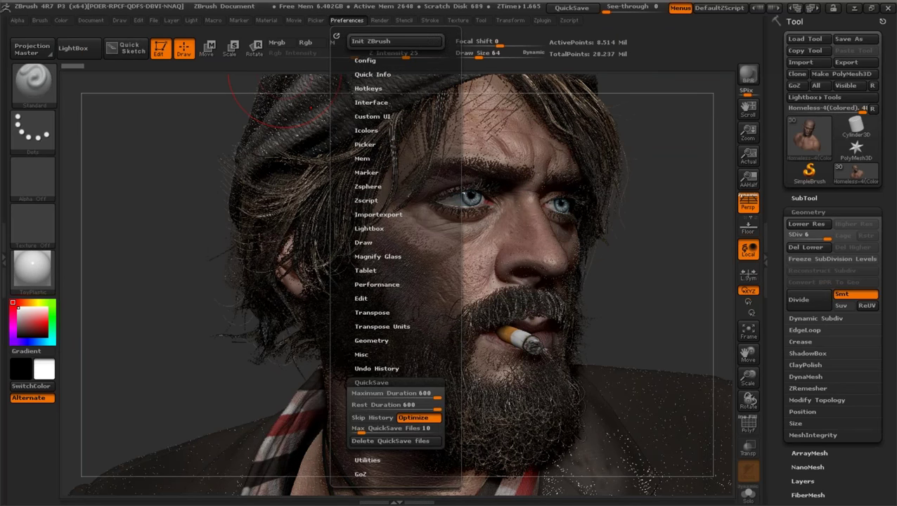
click(267, 21)
click(298, 214)
click(298, 214)
drag(378, 197, 361, 318)
click(309, 234)
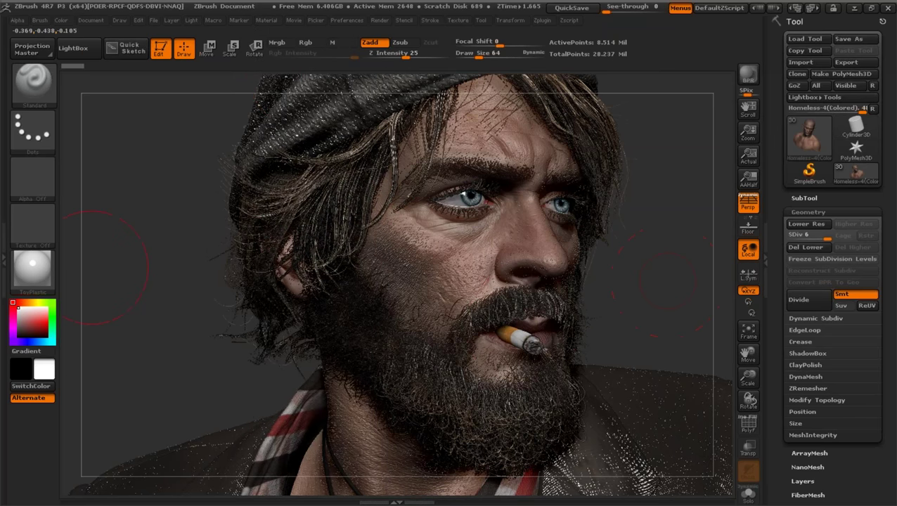
Switch the material back to BasicMaterial, and expand the character's subtool list.
click(38, 269)
click(652, 280)
mouse_move(651, 280)
mouse_down()
mouse_move(712, 348)
mouse_move(748, 353)
mouse_move(743, 345)
mouse_up()
mouse_move(654, 215)
mouse_down()
mouse_move(694, 216)
mouse_move(658, 176)
mouse_move(680, 211)
mouse_move(683, 257)
mouse_move(656, 261)
mouse_move(681, 287)
mouse_move(698, 287)
mouse_up()
click(804, 198)
mouse_move(786, 218)
mouse_down()
mouse_move(786, 137)
mouse_move(779, 321)
mouse_move(780, 219)
mouse_up()
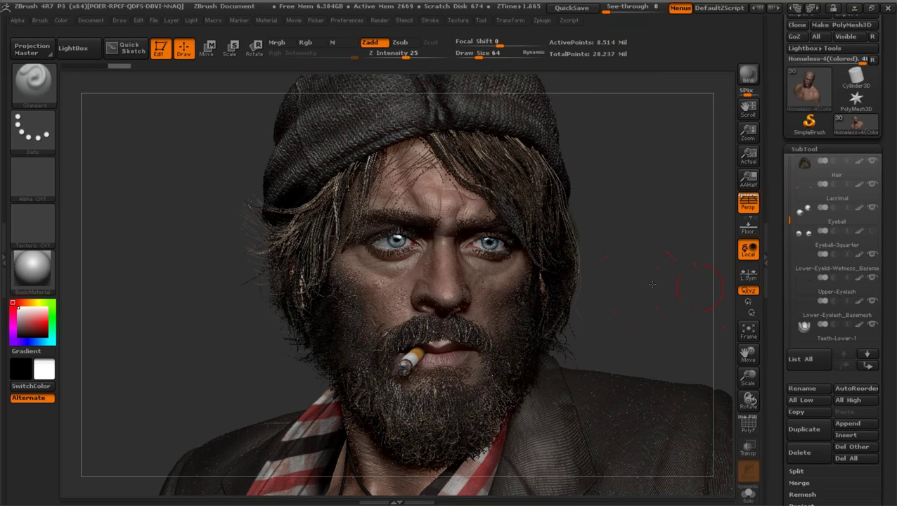
Switch the material to ToyPlastic and adjust the point near the high end of its specular curve.
drag(652, 285, 692, 325)
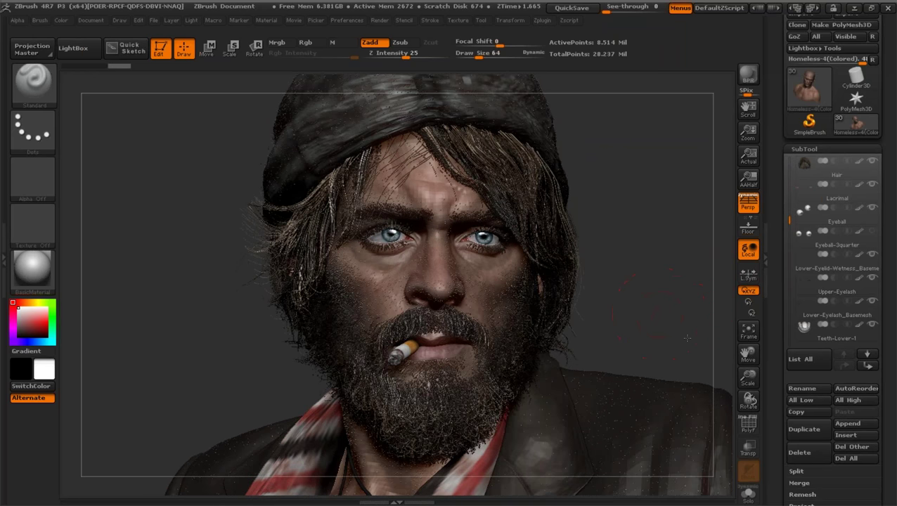
drag(745, 375, 744, 374)
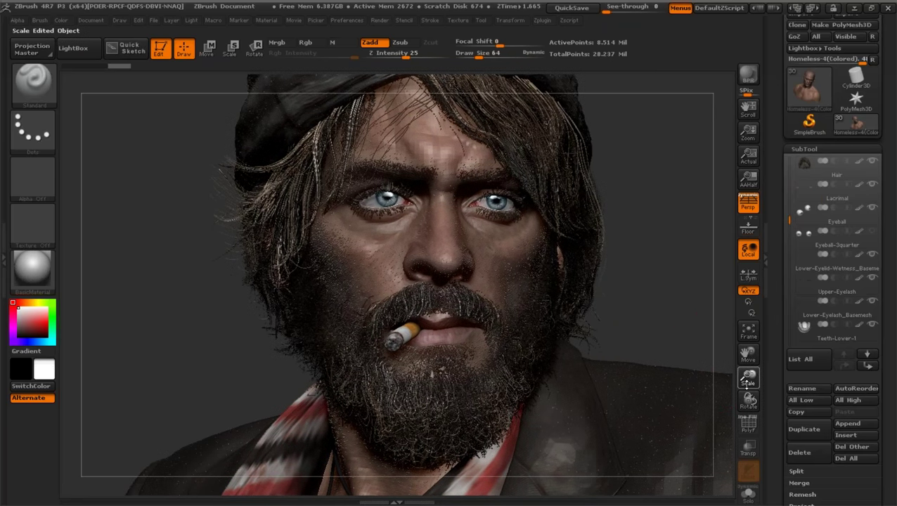
drag(694, 272, 702, 273)
click(32, 268)
click(654, 402)
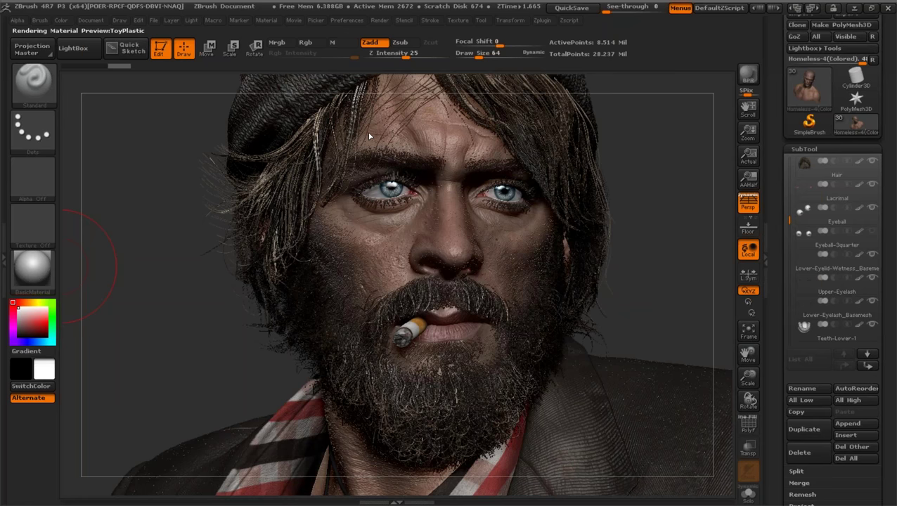
click(265, 20)
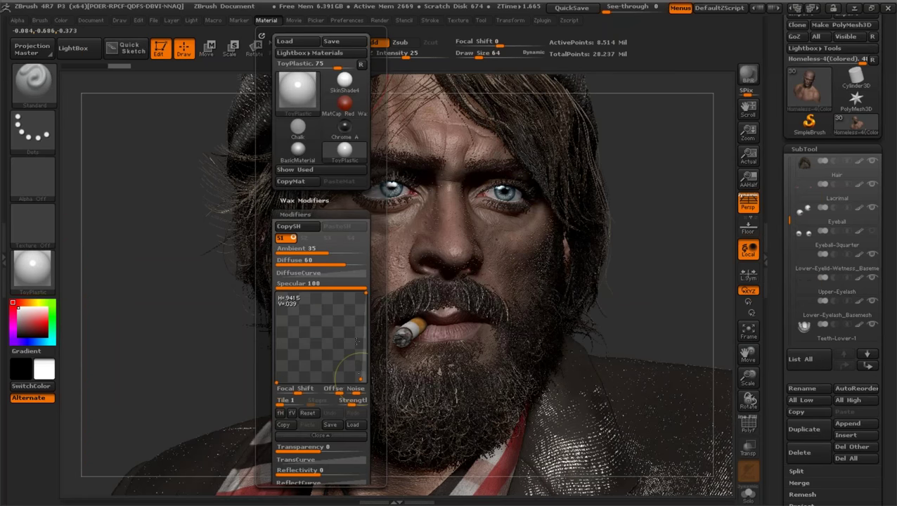
drag(361, 380, 363, 377)
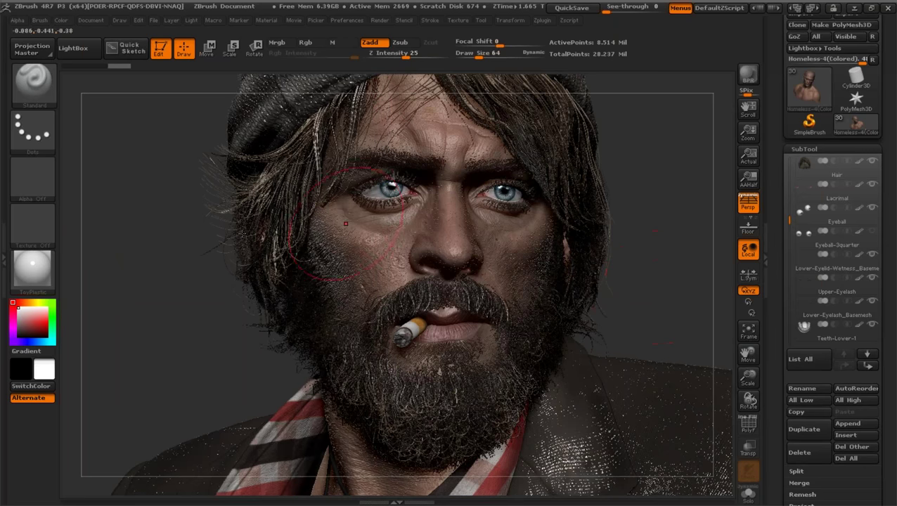
Return the character's material to BasicMaterial and check the face from a side angle.
click(34, 270)
click(87, 288)
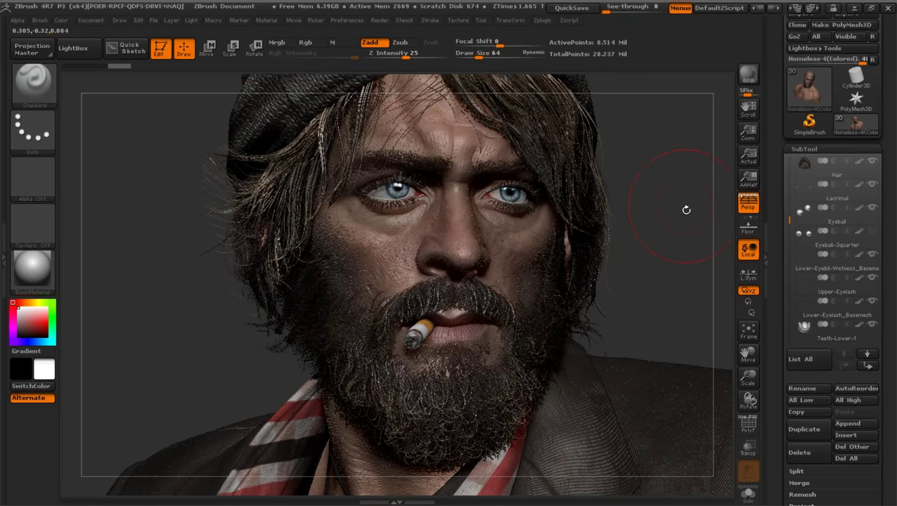
mouse_move(686, 209)
mouse_down()
mouse_move(694, 225)
mouse_move(695, 215)
mouse_up()
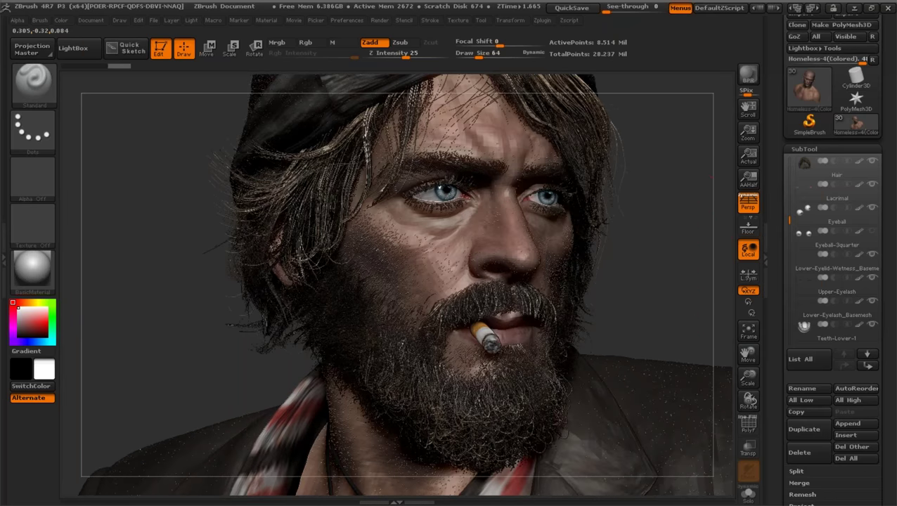
Examine the start of the subtool list and inspect the face, hair and beard from different distances and angles.
drag(789, 214, 789, 160)
mouse_move(676, 260)
mouse_down()
mouse_move(684, 264)
mouse_move(678, 253)
mouse_up()
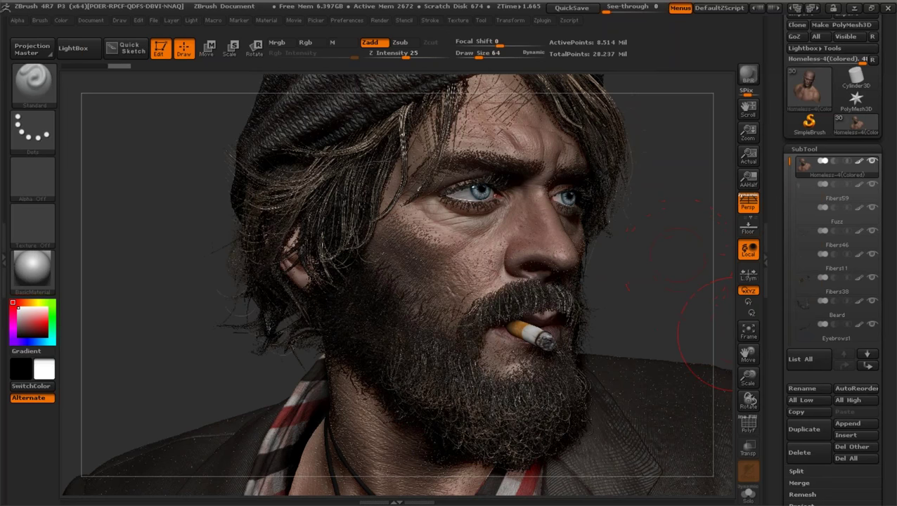
drag(738, 349, 745, 383)
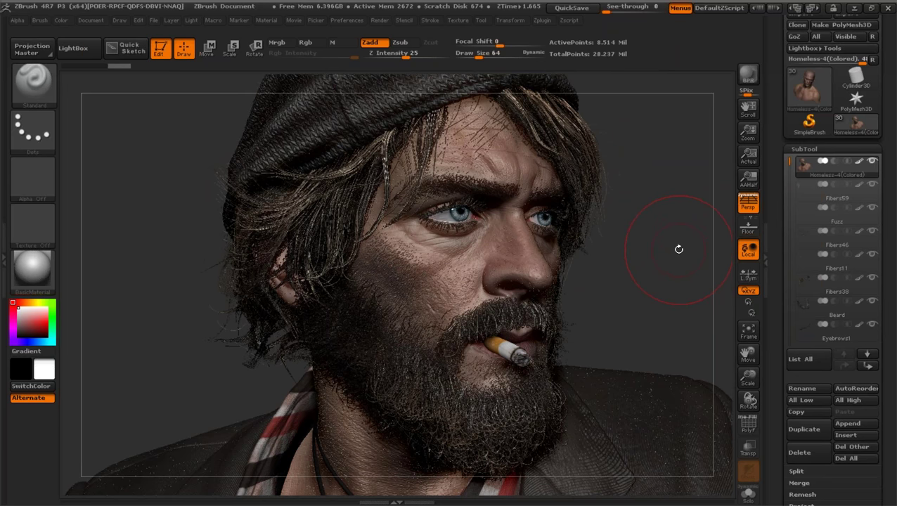
drag(681, 251, 687, 251)
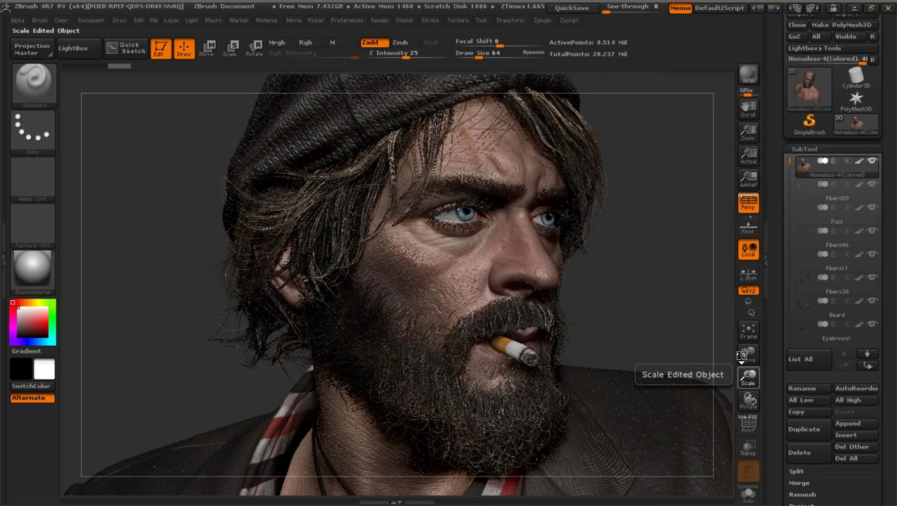
drag(742, 371, 740, 353)
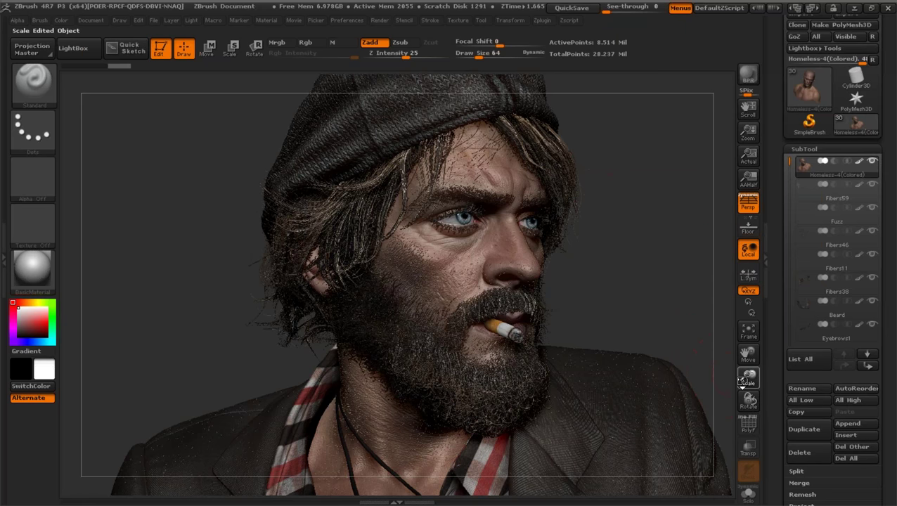
drag(741, 382, 721, 340)
drag(748, 380, 742, 360)
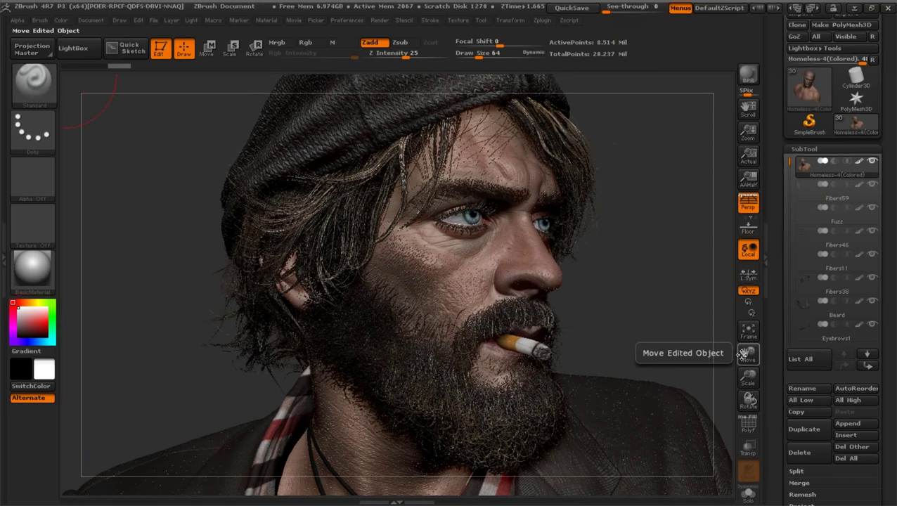
drag(742, 356, 742, 342)
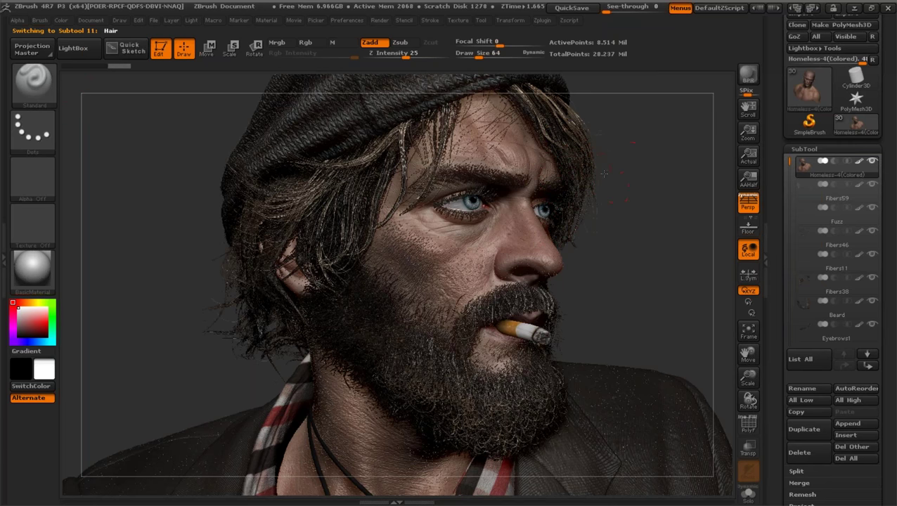
Select the Hair subtool and inspect the hair, face and beard from several distances and angles.
alt+click(630, 184)
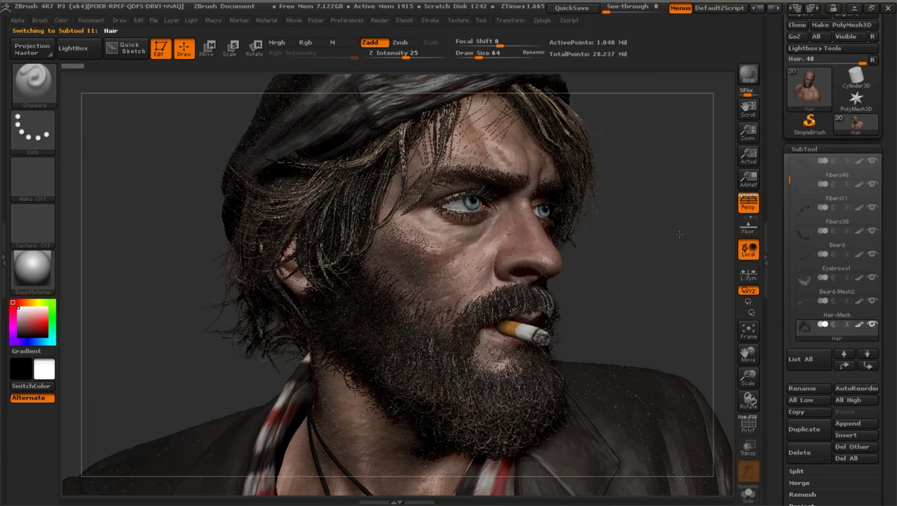
mouse_move(747, 378)
mouse_down()
mouse_move(748, 355)
mouse_move(761, 387)
mouse_move(750, 374)
mouse_up()
mouse_move(694, 323)
mouse_down()
mouse_move(711, 351)
mouse_move(705, 349)
mouse_move(775, 304)
mouse_up()
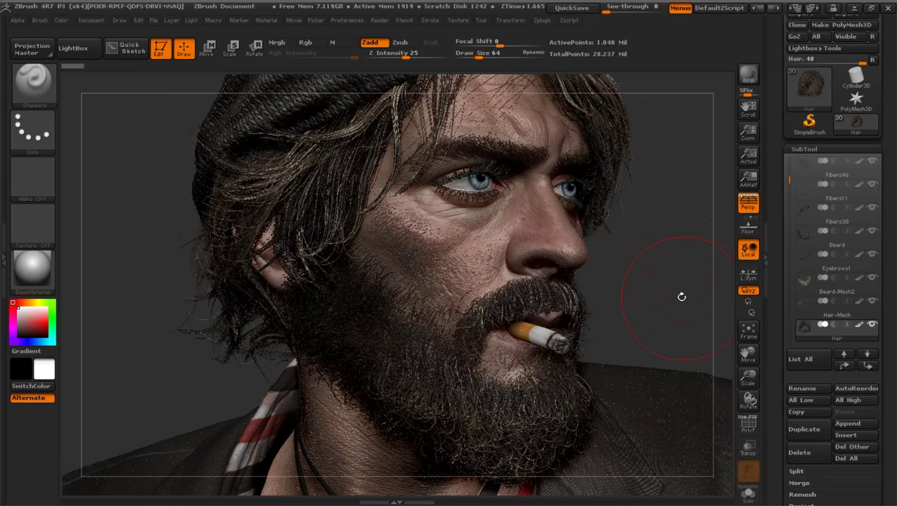
drag(677, 296, 685, 317)
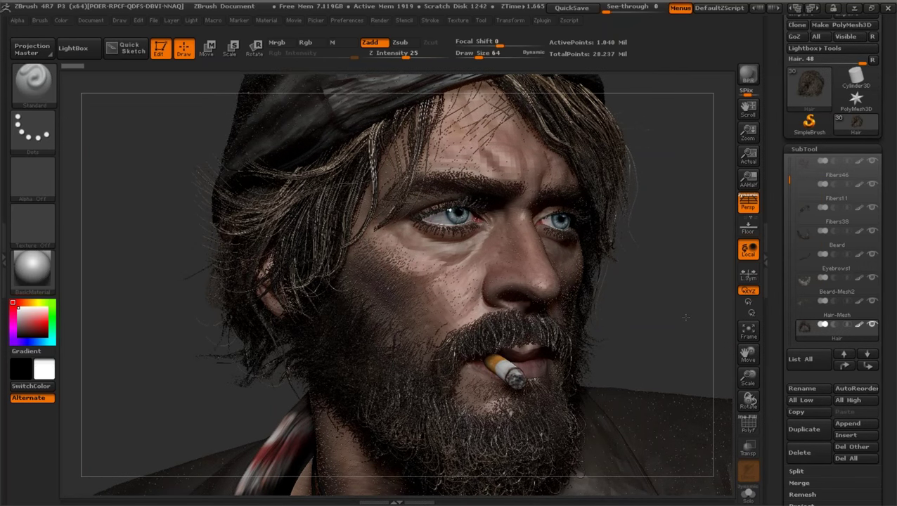
drag(743, 355, 740, 363)
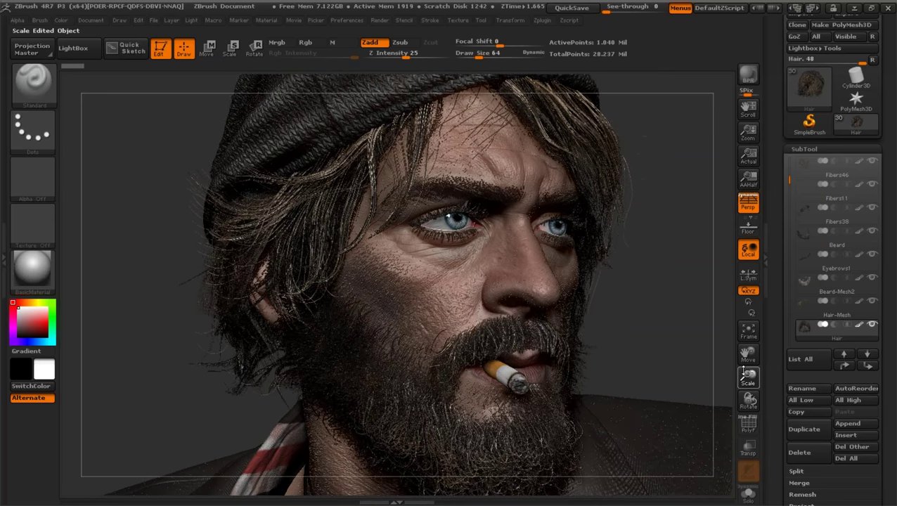
drag(681, 319, 717, 304)
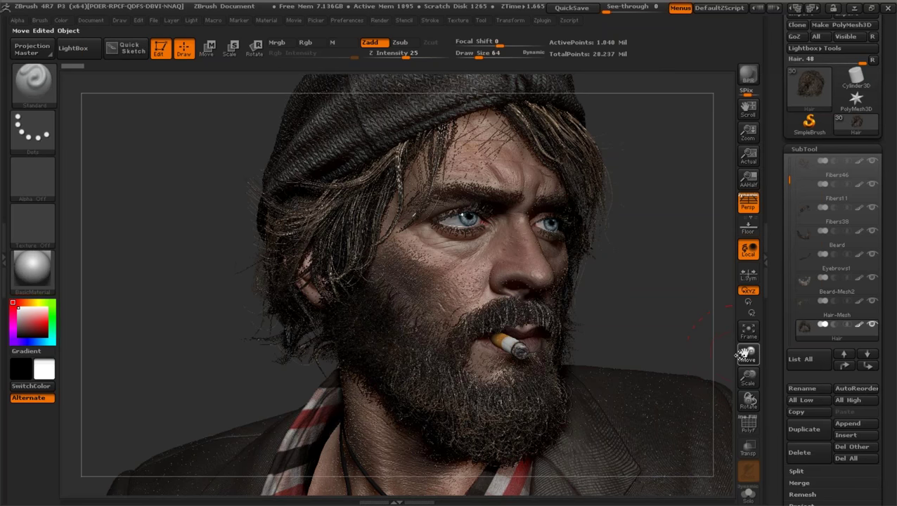
mouse_move(741, 355)
mouse_down()
mouse_move(736, 361)
mouse_move(747, 359)
mouse_up()
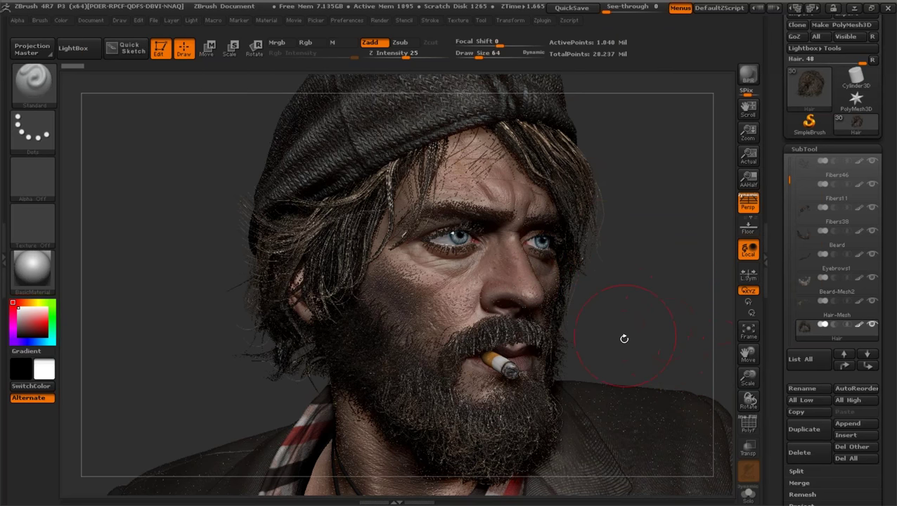
drag(742, 375, 729, 344)
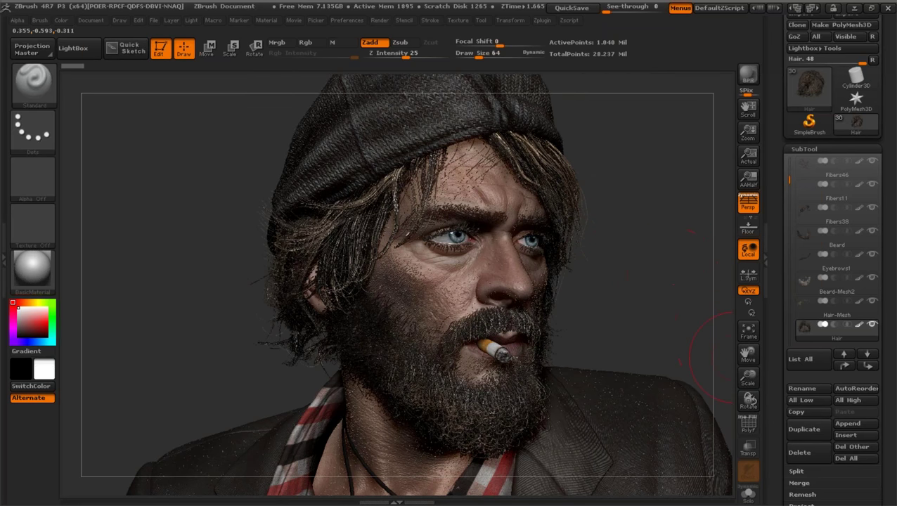
drag(747, 377, 747, 386)
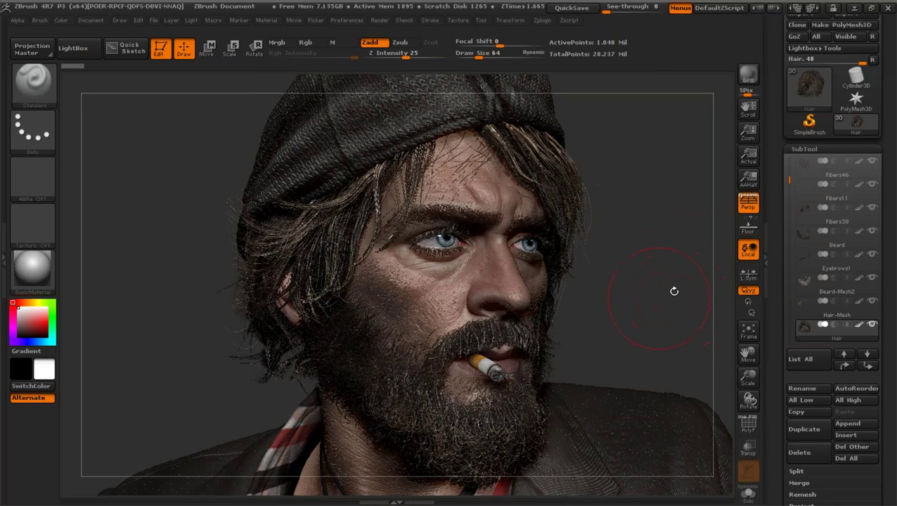
drag(747, 376, 649, 338)
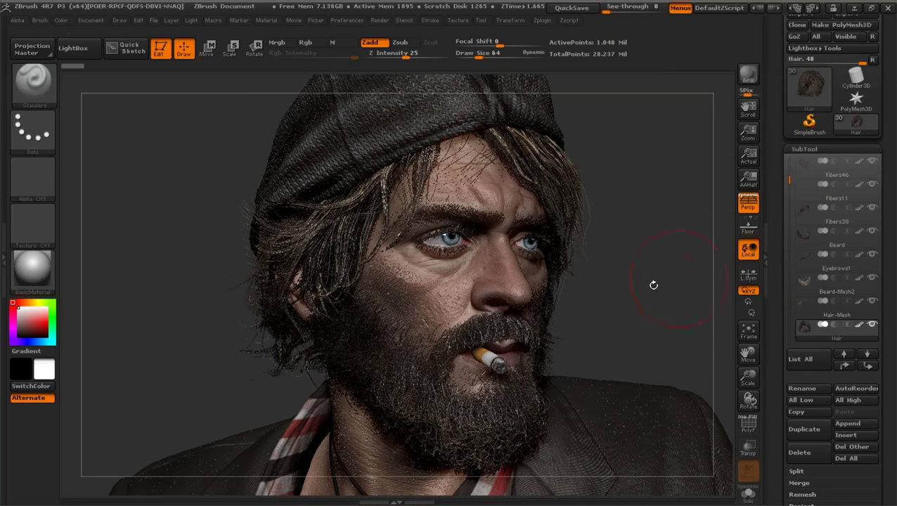
click(747, 355)
drag(744, 354, 746, 359)
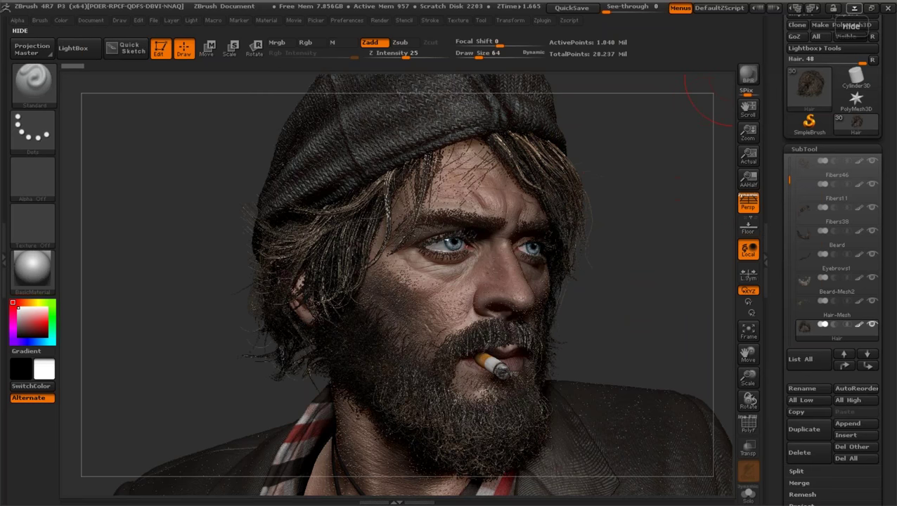
click(853, 8)
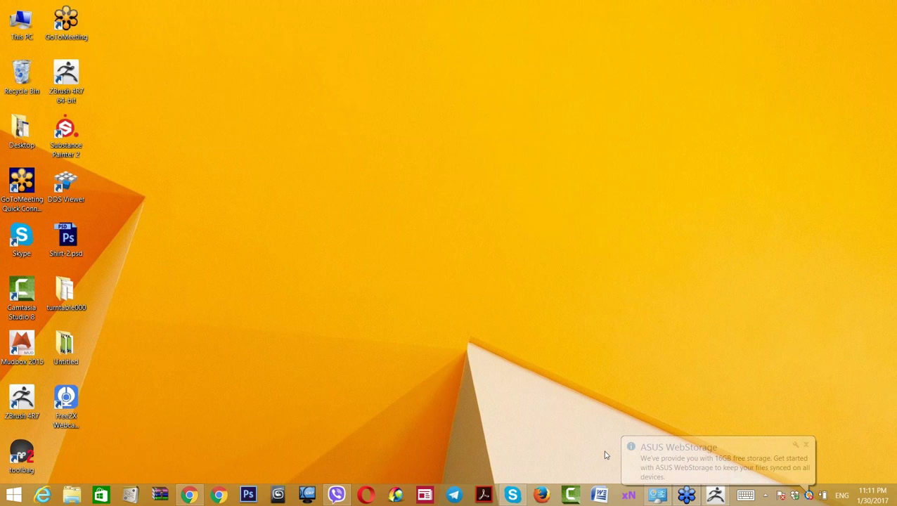
click(714, 495)
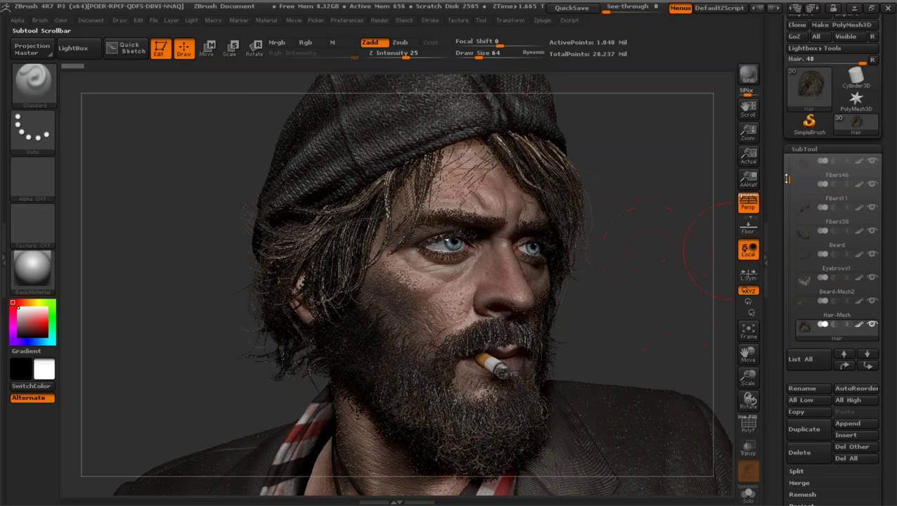
Make the Homeless-4(Colored) subtool active and frame the character's head and shoulders.
drag(787, 177, 788, 156)
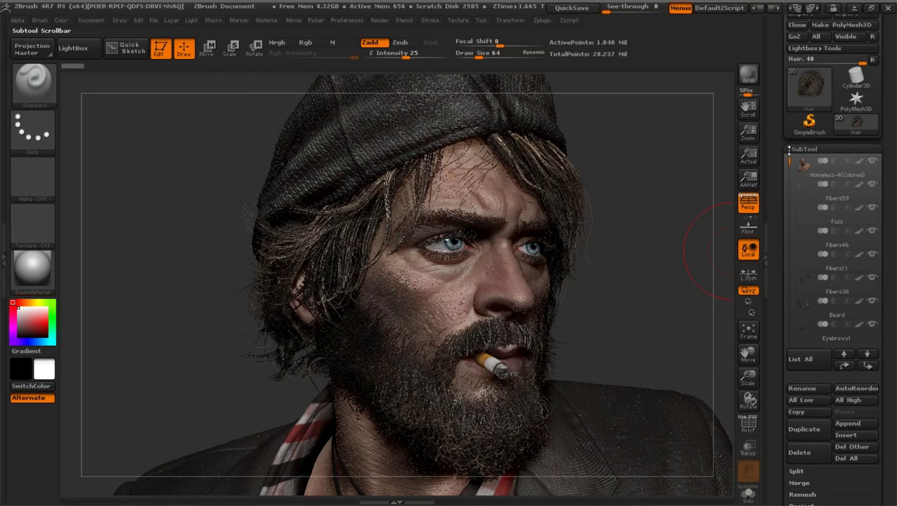
click(806, 168)
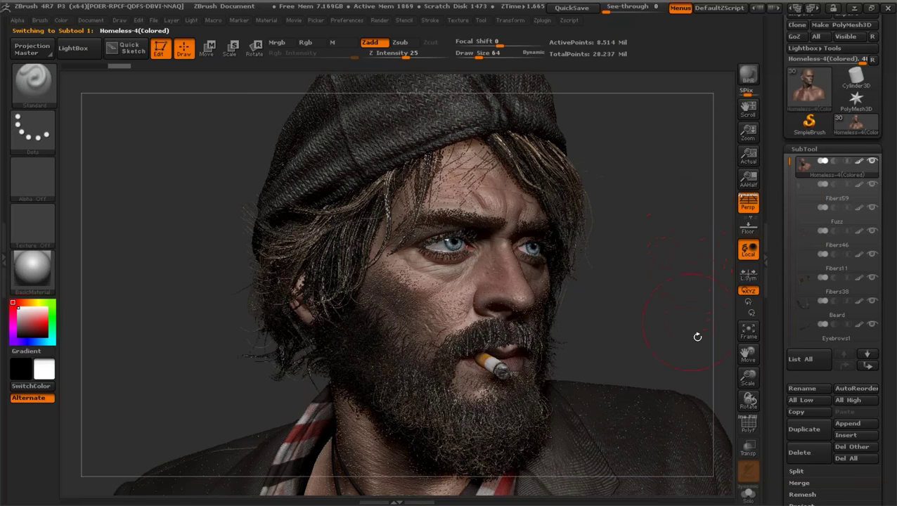
mouse_move(747, 378)
mouse_down()
mouse_move(742, 355)
mouse_move(724, 343)
mouse_up()
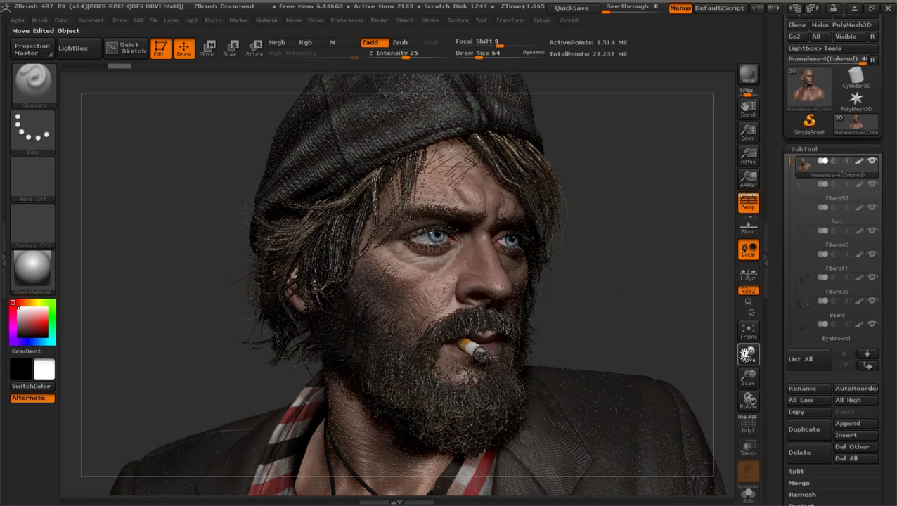
drag(746, 355, 640, 297)
drag(747, 376, 755, 356)
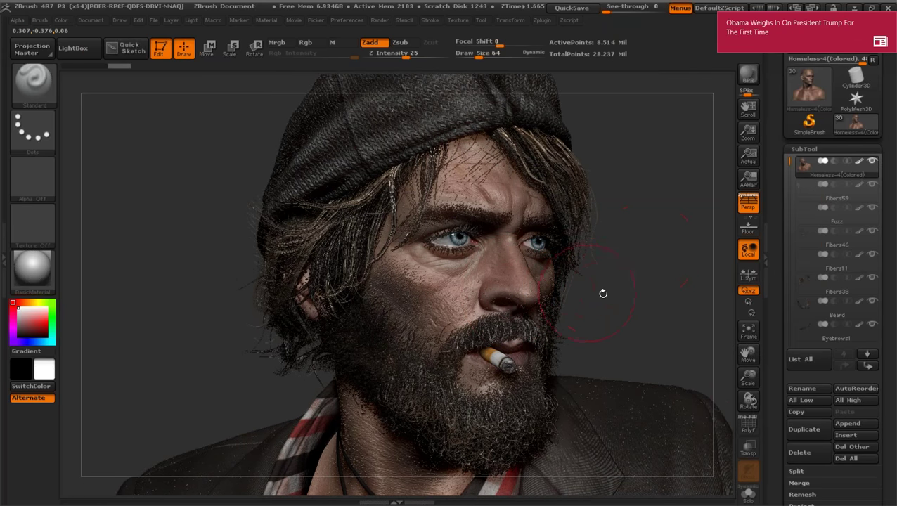
drag(663, 292, 662, 291)
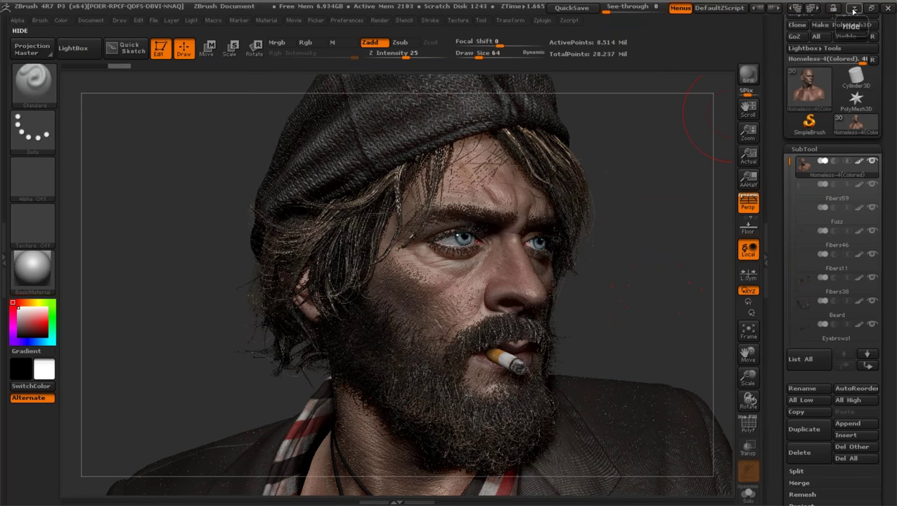
Switch to File Explorer and open the Homeless folder inside New folder (5) on the Data (D:) drive.
click(854, 9)
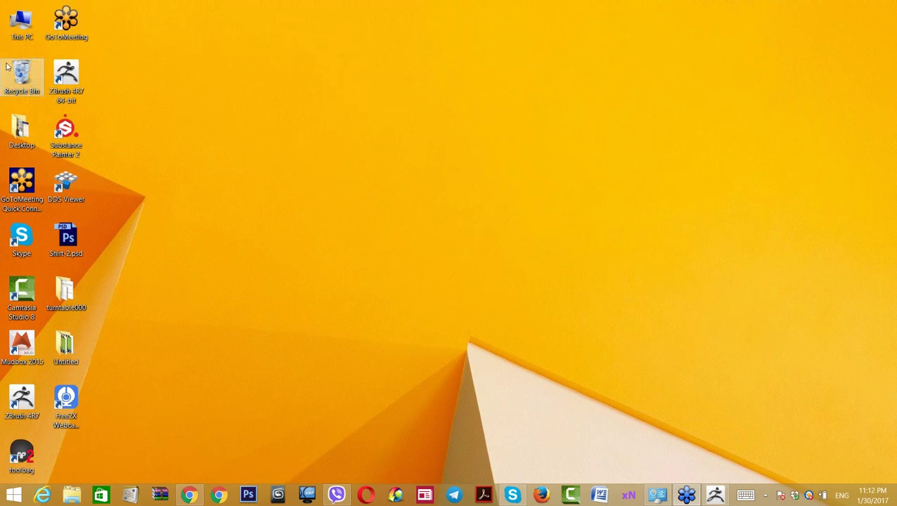
double_click(28, 24)
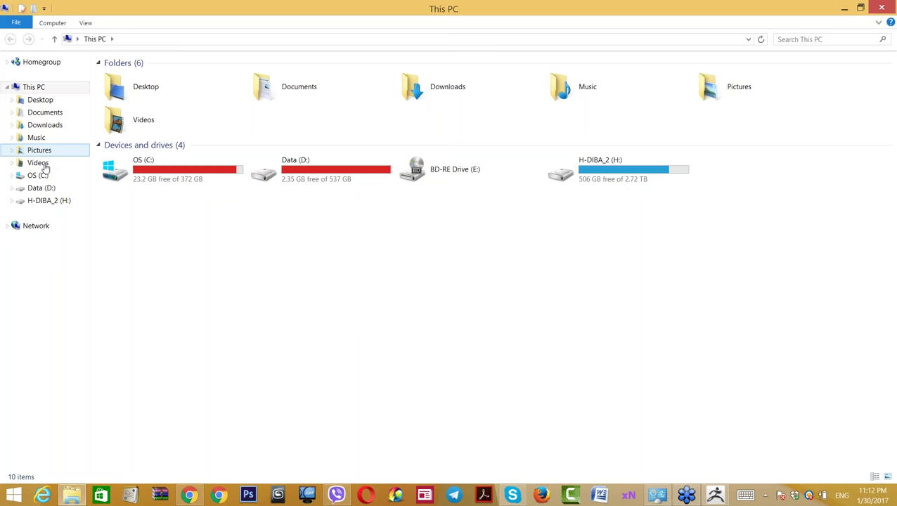
click(32, 191)
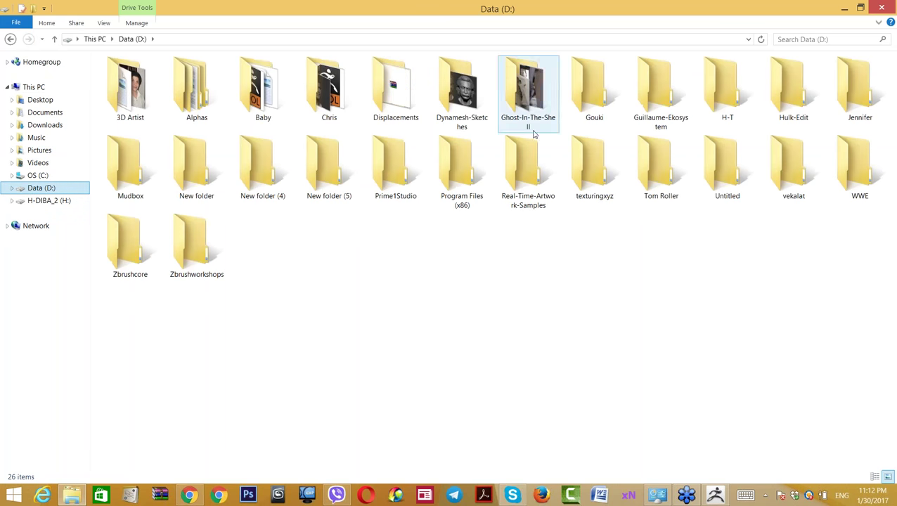
click(336, 173)
double_click(336, 173)
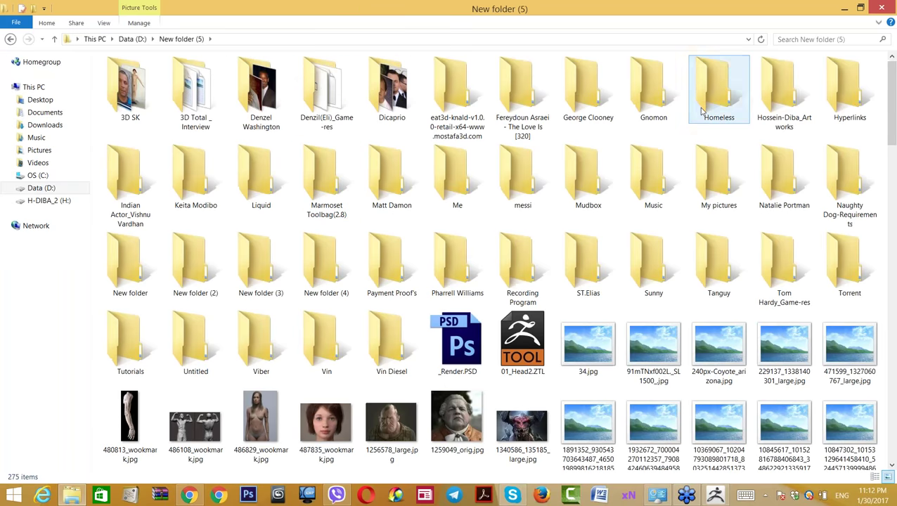
double_click(718, 83)
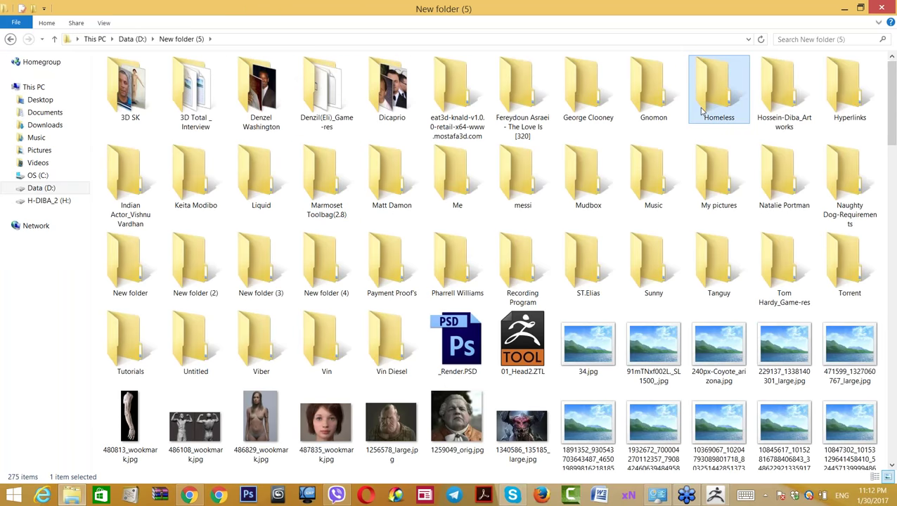
Open the render and reference comparison image (31).jpg from the WIP folder.
click(125, 103)
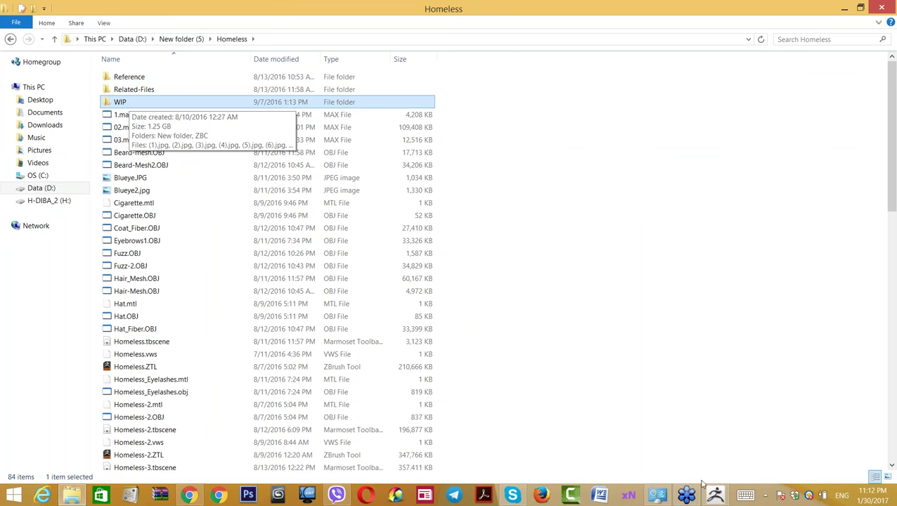
double_click(121, 103)
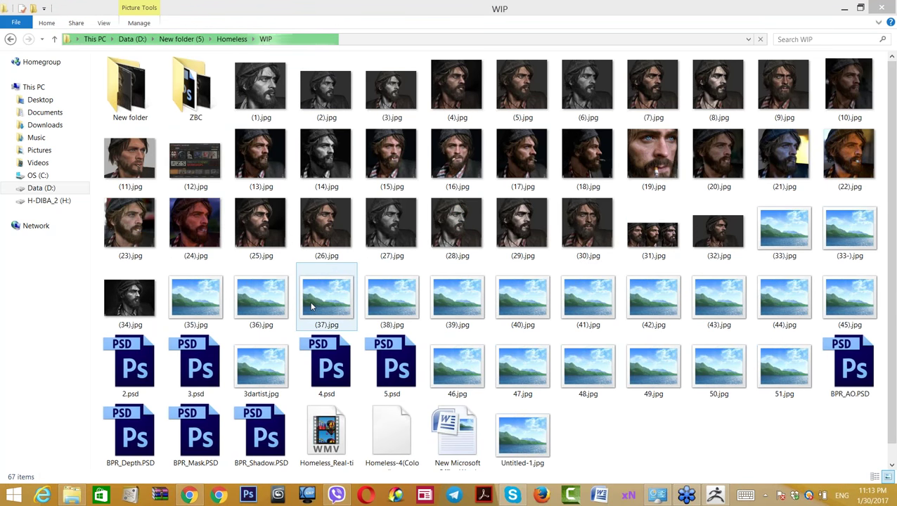
click(680, 244)
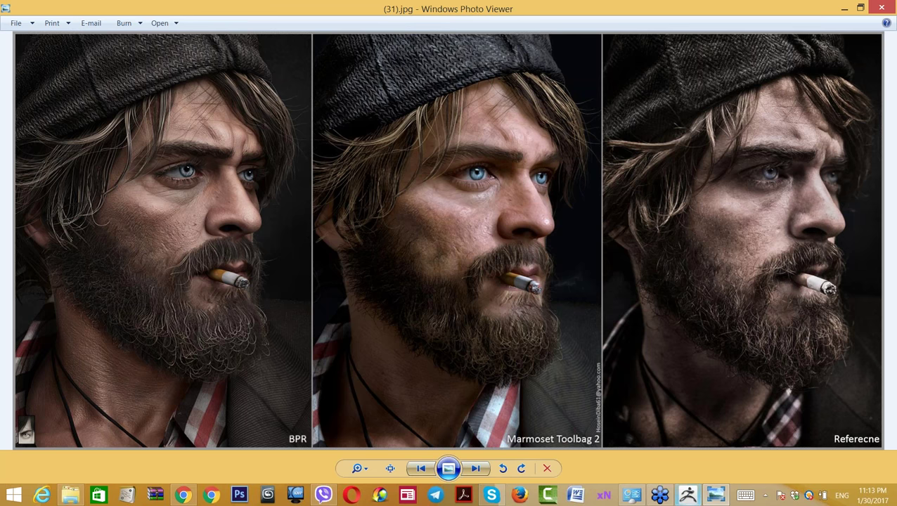
Switch back to ZBrush and examine the character's face and beard up close from more frontal angles.
click(688, 495)
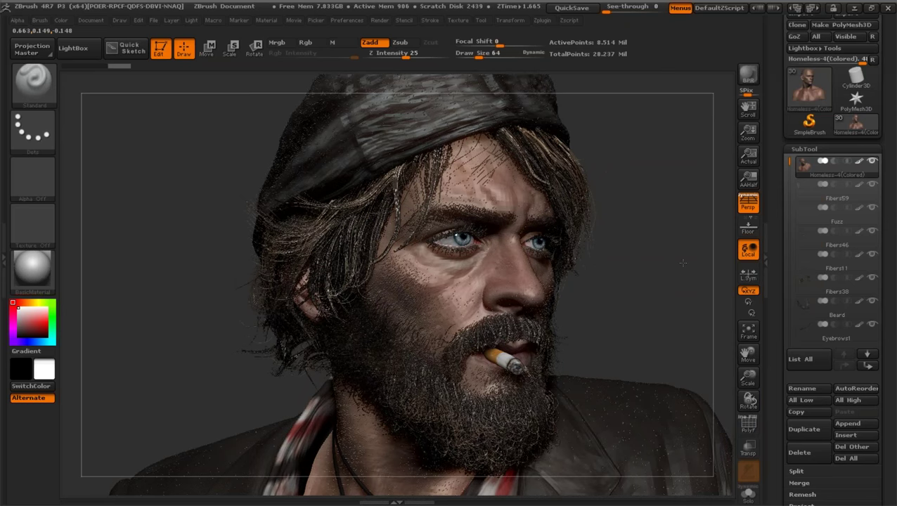
drag(682, 263, 659, 268)
drag(746, 377, 747, 319)
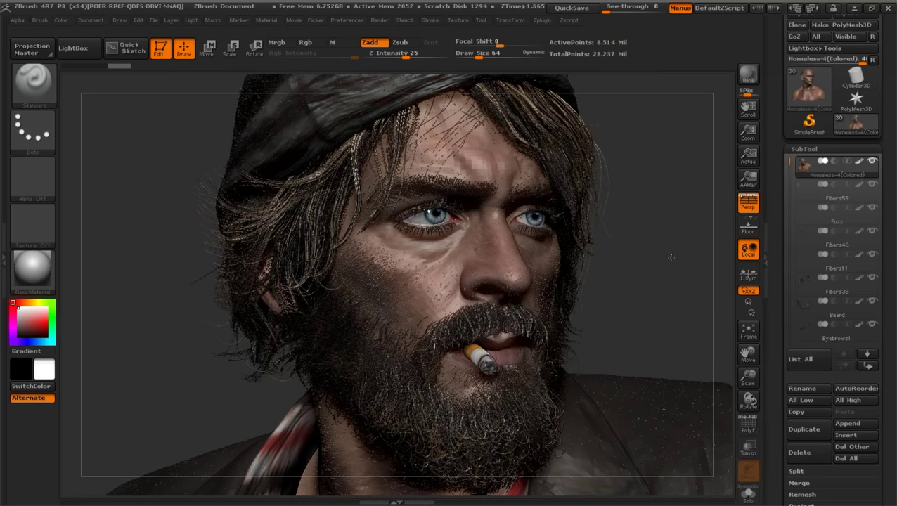
drag(674, 274, 677, 274)
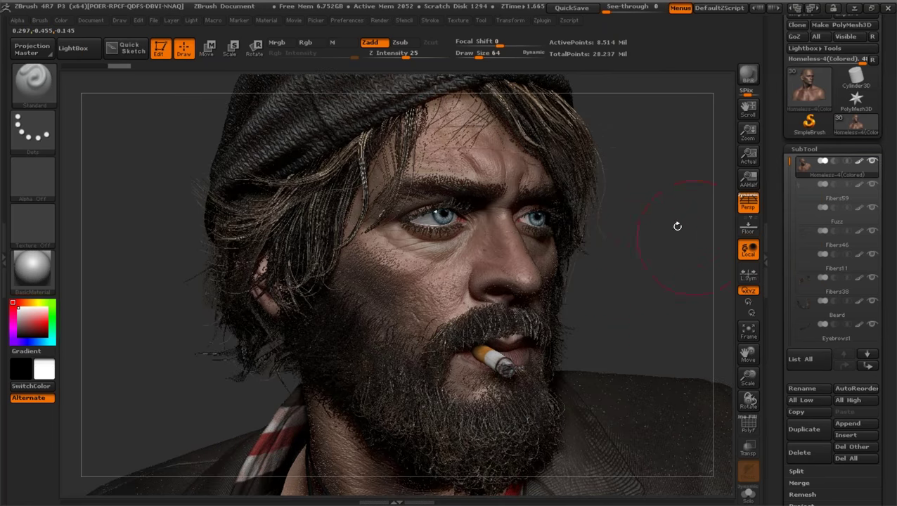
drag(677, 279, 693, 317)
drag(747, 376, 747, 376)
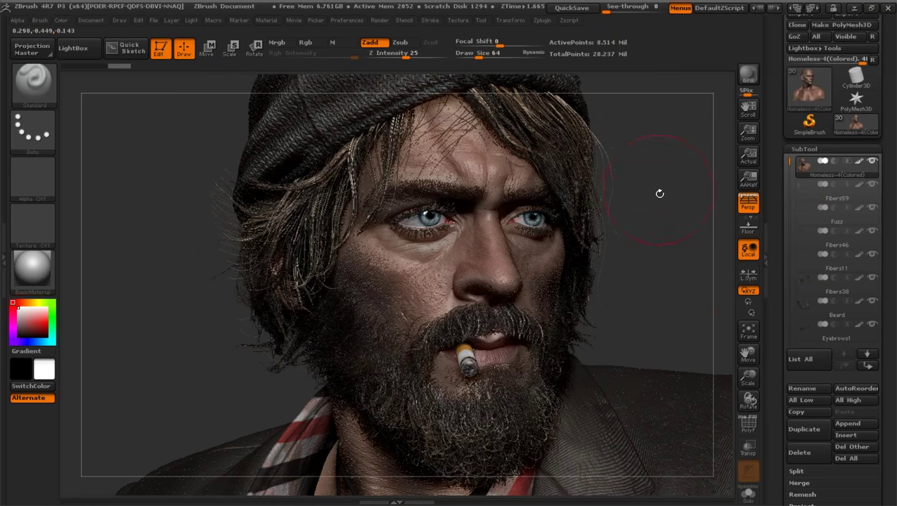
Show the Geometry settings of the head and lower its subdivision level to 2.
click(804, 149)
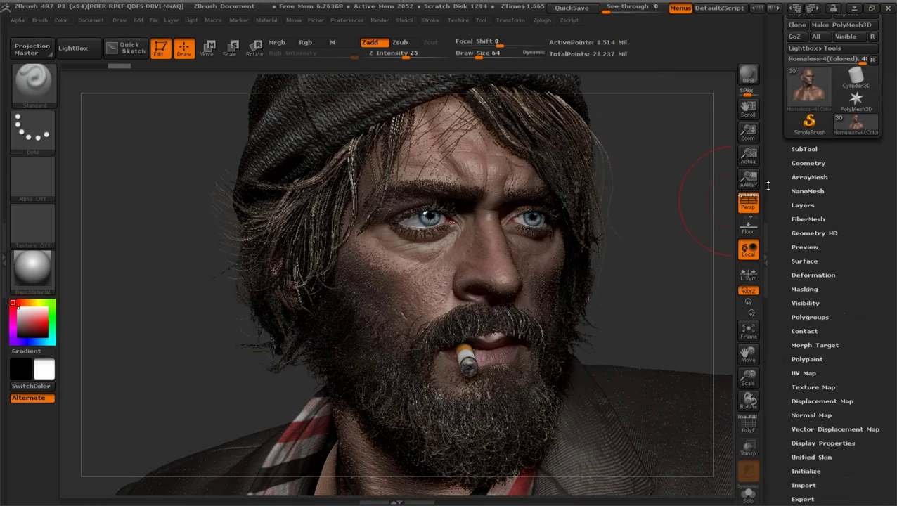
click(804, 149)
scroll(805, 169, down, 2)
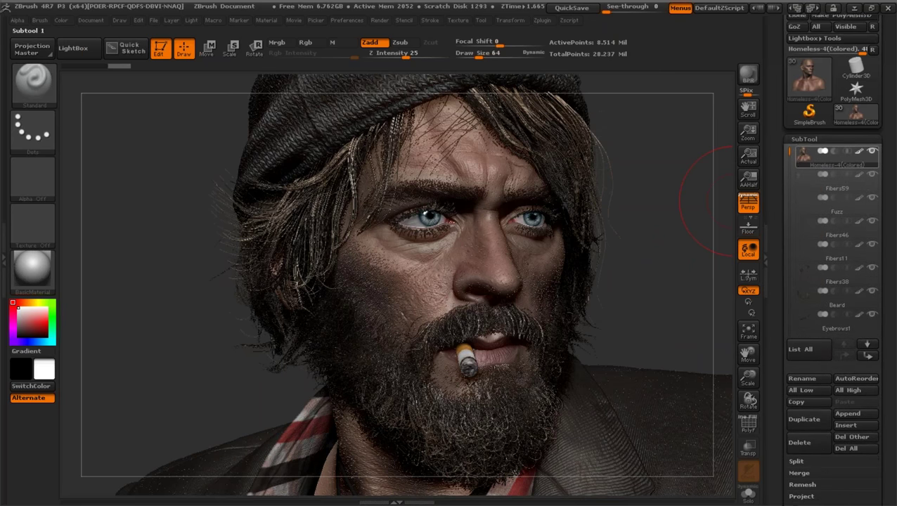
click(804, 105)
click(808, 120)
drag(820, 145, 745, 162)
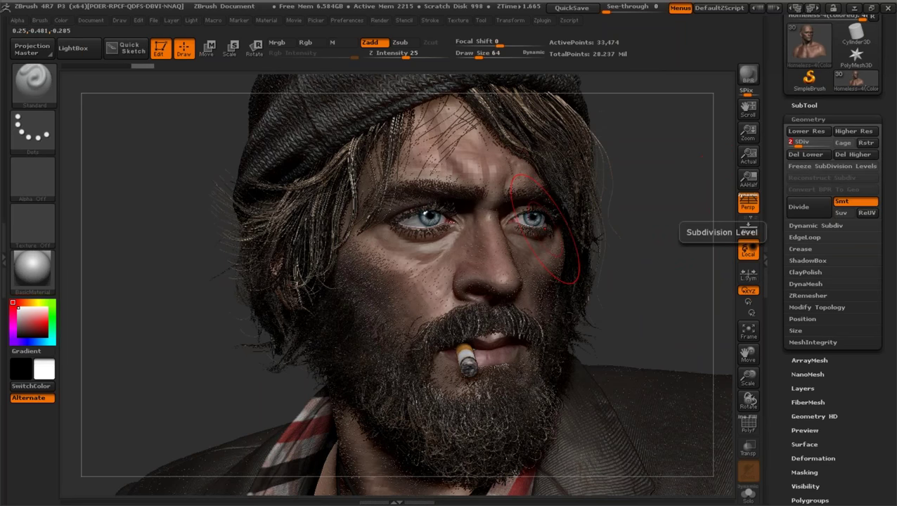
Set the head's subdivision level to 3 and check the face from different angles and distances.
drag(670, 284, 231, 347)
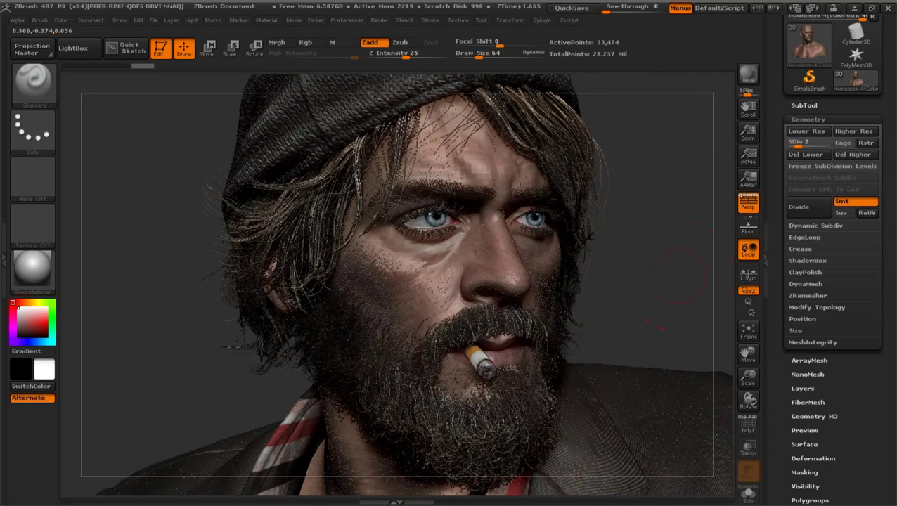
drag(798, 143, 802, 144)
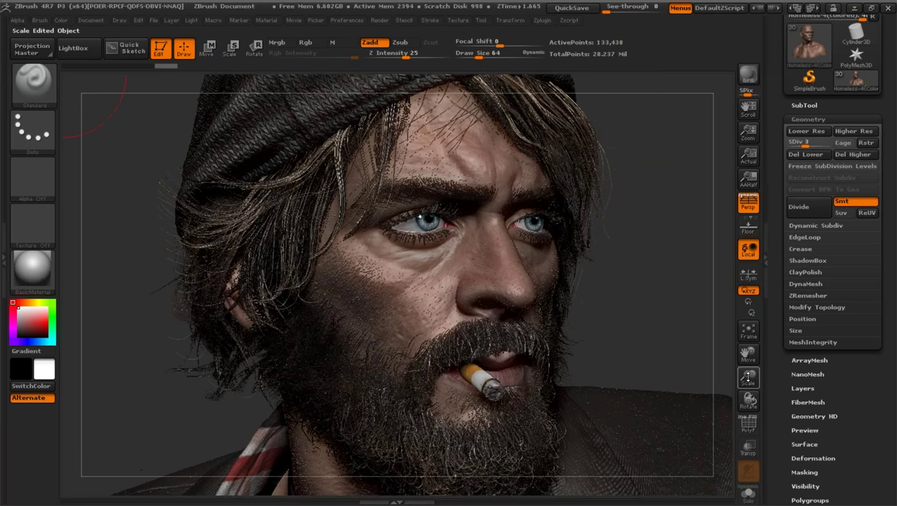
mouse_move(748, 376)
mouse_down()
mouse_move(748, 354)
mouse_move(743, 371)
mouse_up()
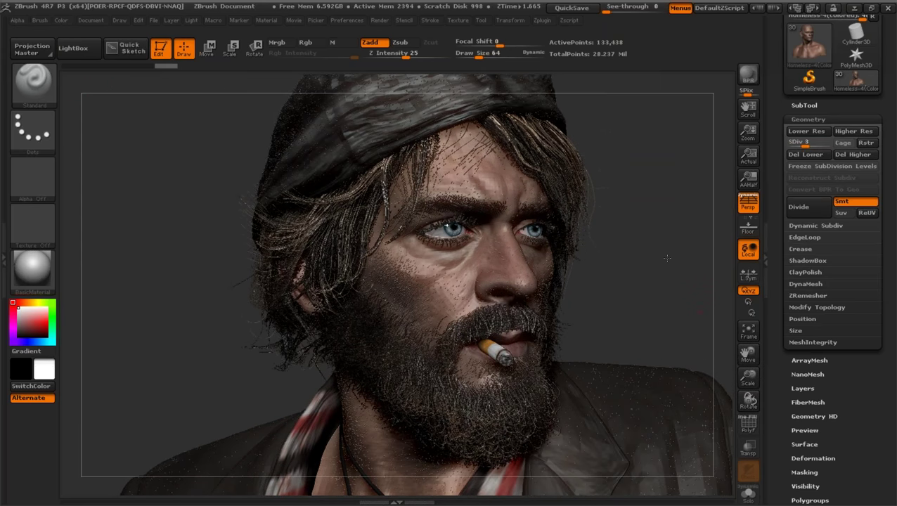
Isolate the head with Solo mode and examine the bare face from several angles and distances.
click(747, 496)
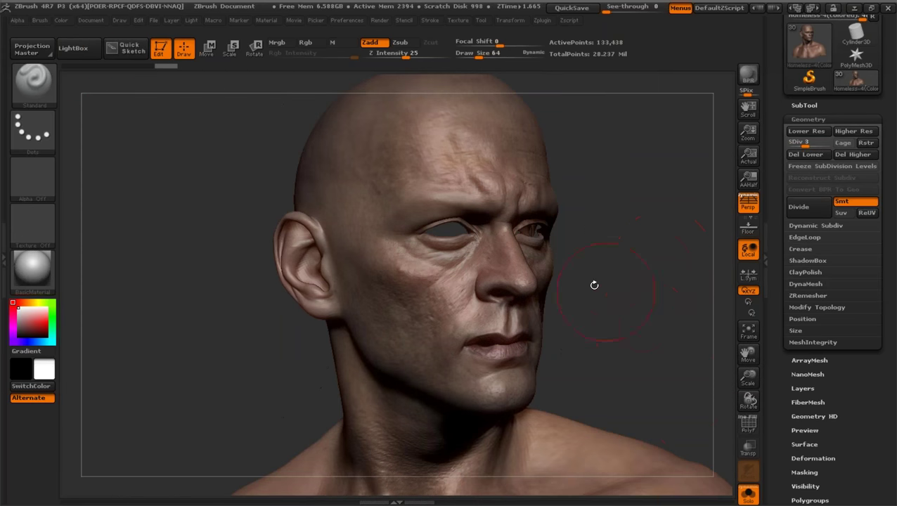
drag(747, 380, 748, 354)
drag(677, 323, 643, 325)
drag(747, 378, 734, 317)
mouse_move(647, 287)
mouse_down()
mouse_move(671, 285)
mouse_move(648, 303)
mouse_move(635, 295)
mouse_up()
drag(749, 376, 749, 387)
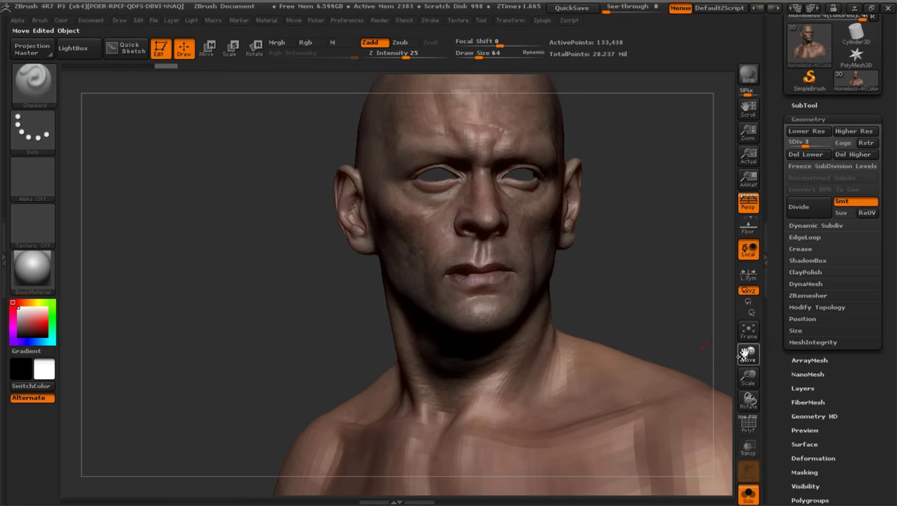
drag(748, 354, 738, 341)
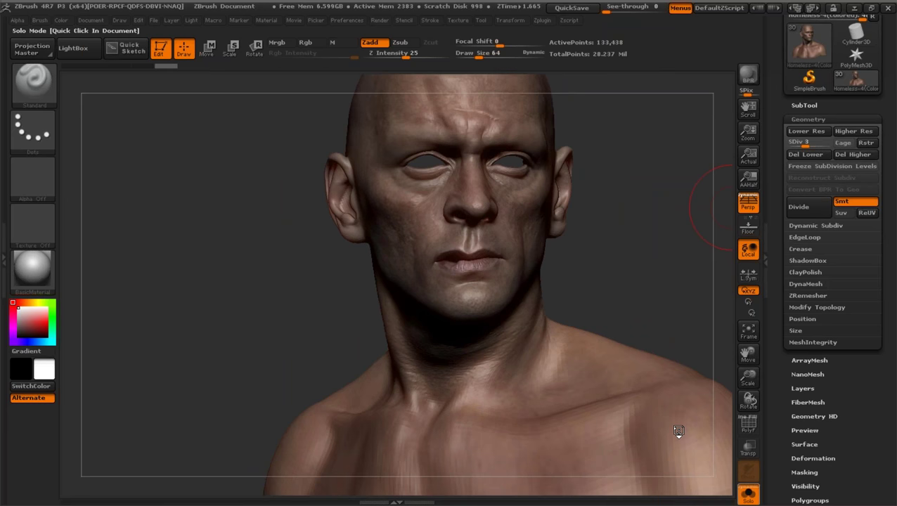
Show the complete character for comparison, isolate the head again and study its facial forms from the front and three-quarter views.
click(748, 494)
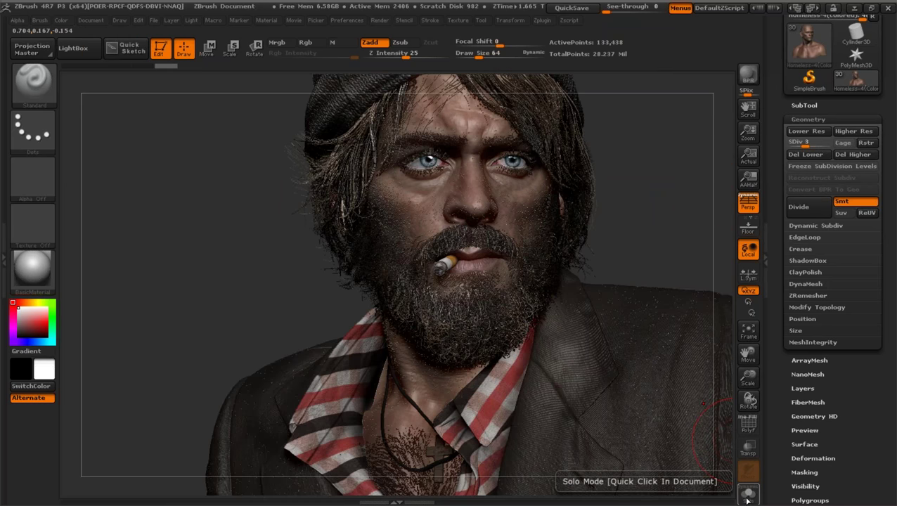
drag(748, 371, 737, 441)
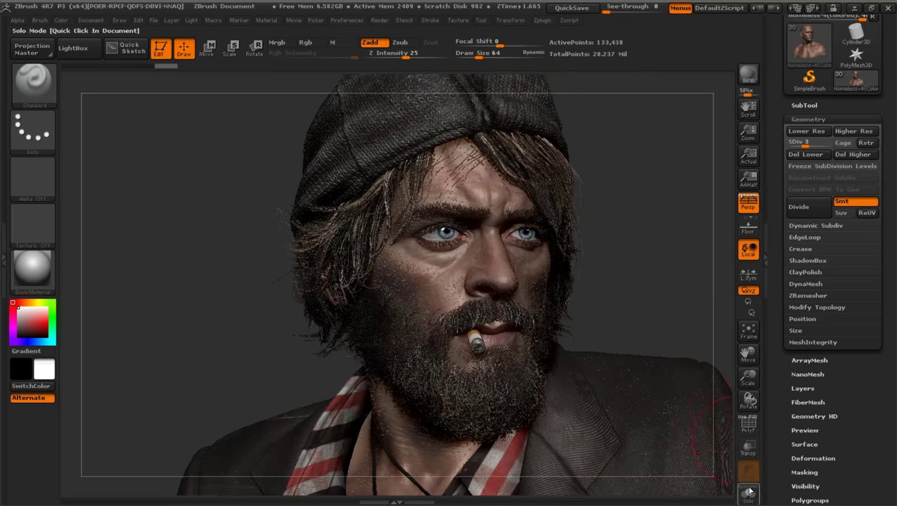
click(749, 492)
drag(747, 380, 756, 339)
drag(646, 326, 626, 340)
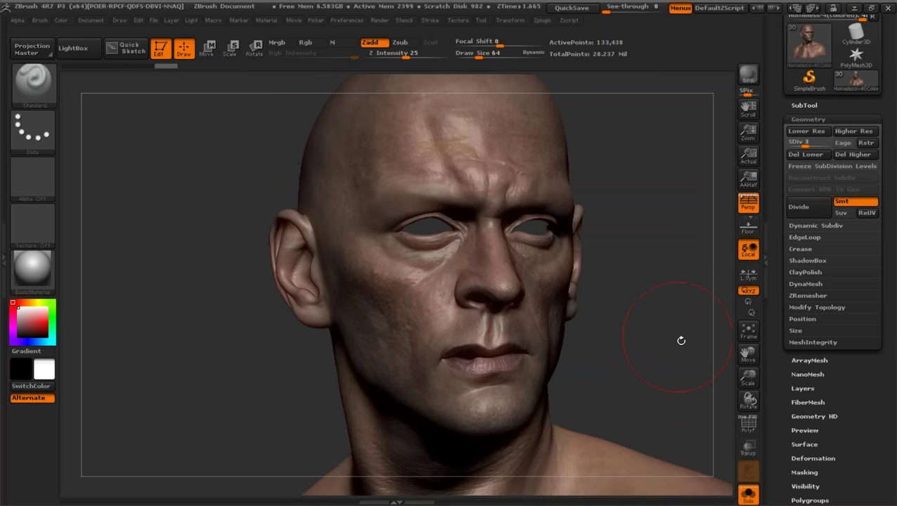
drag(737, 366, 728, 390)
drag(661, 309, 696, 288)
Lower the head's subdivision level to 2 and turn off its painted colour so it displays in plain BasicMaterial.
click(798, 145)
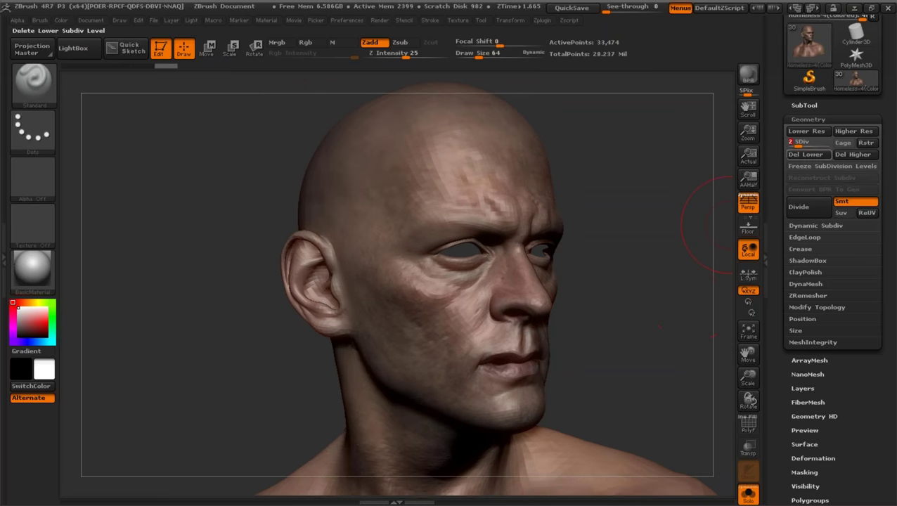
click(804, 105)
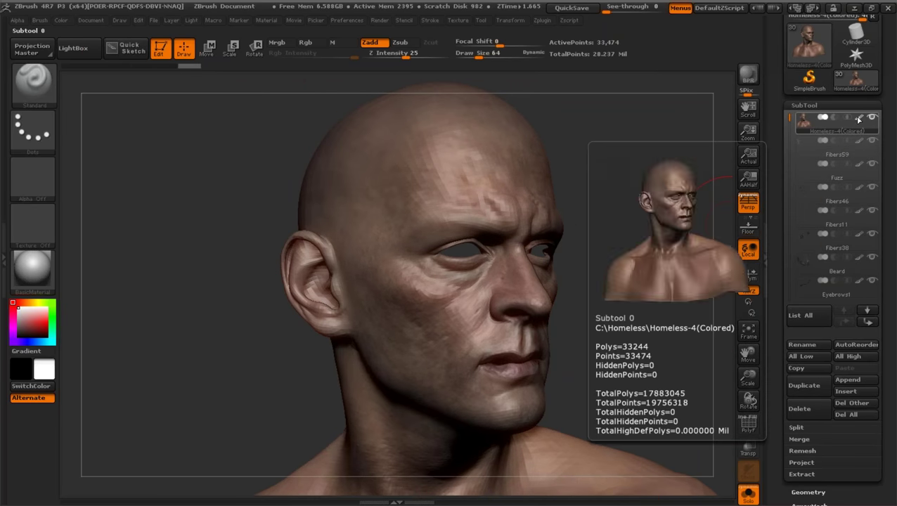
click(858, 119)
click(37, 279)
click(606, 269)
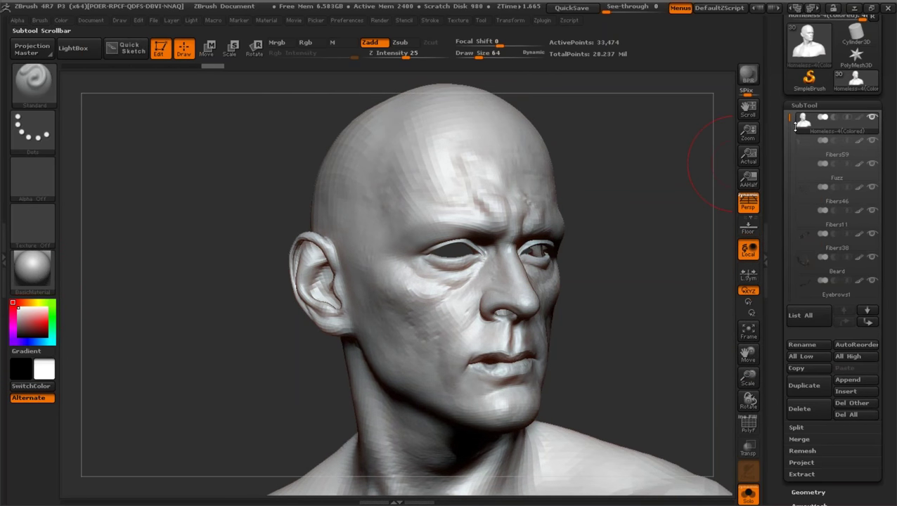
Return to the head's Geometry settings and lower its subdivision level to 1.
click(802, 105)
click(808, 119)
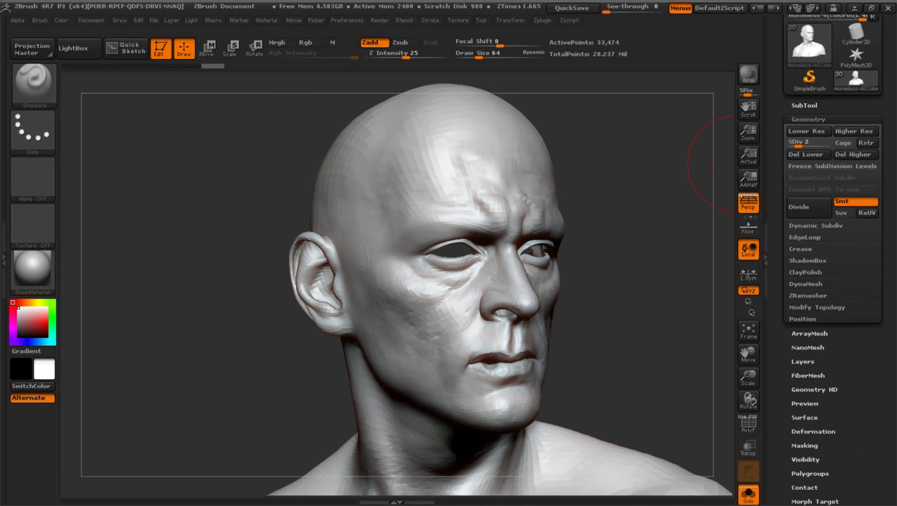
drag(742, 380, 742, 394)
drag(747, 350, 745, 359)
click(791, 143)
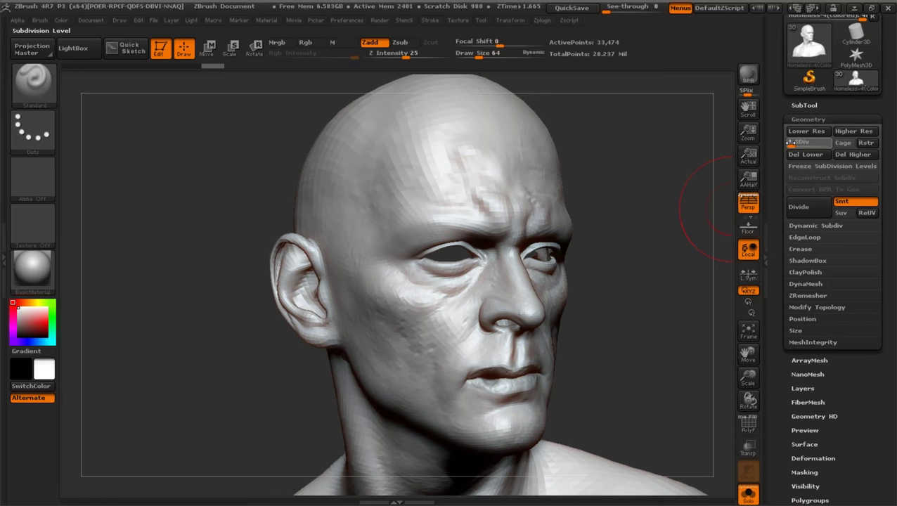
click(790, 142)
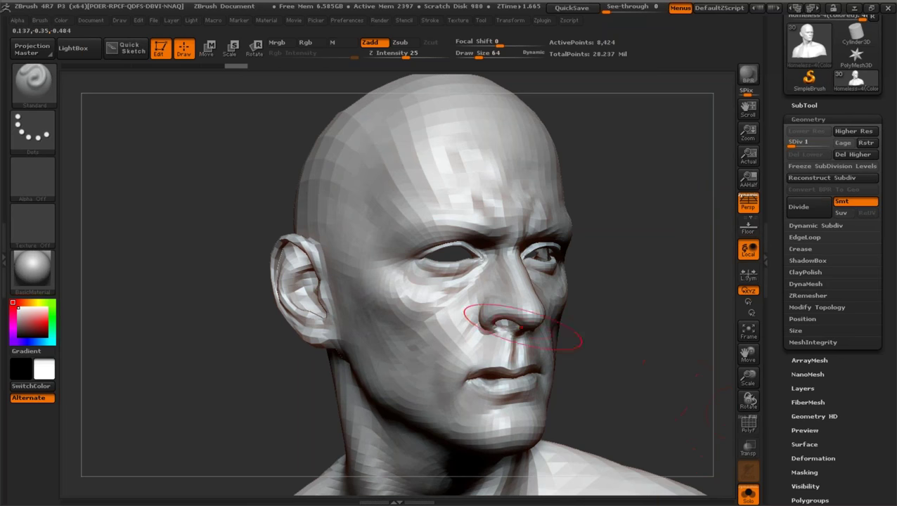
Turn on the polyframe display, inspect the head's base mesh from several angles, and turn the polyframe off again.
click(748, 428)
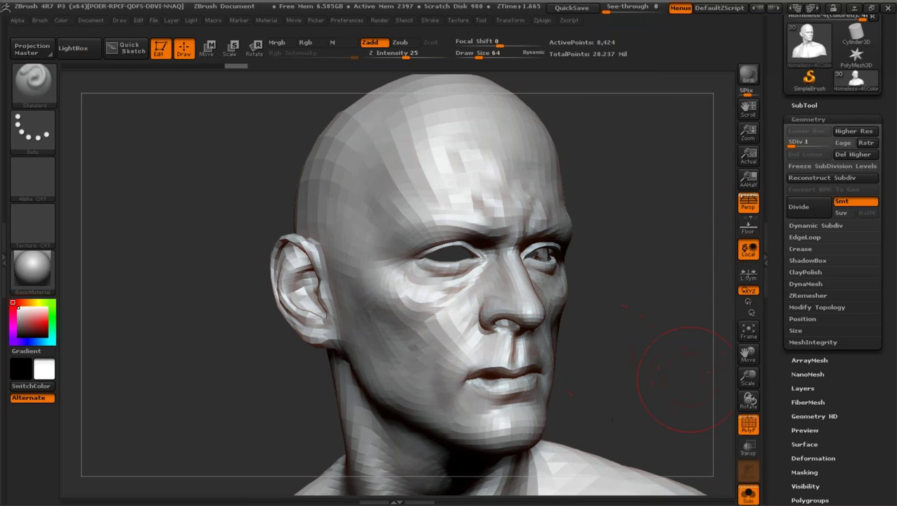
drag(685, 378, 679, 381)
drag(749, 378, 745, 431)
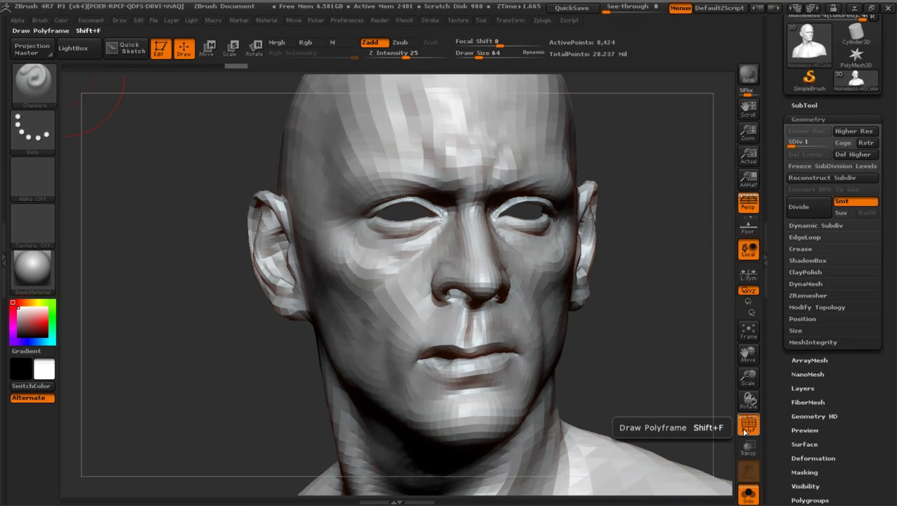
drag(696, 379, 678, 375)
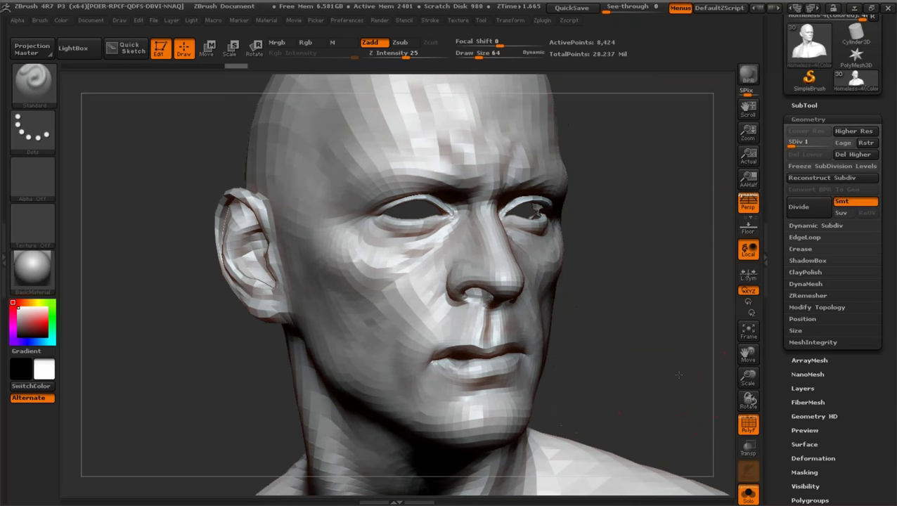
drag(748, 401, 749, 383)
drag(749, 350, 766, 331)
click(747, 423)
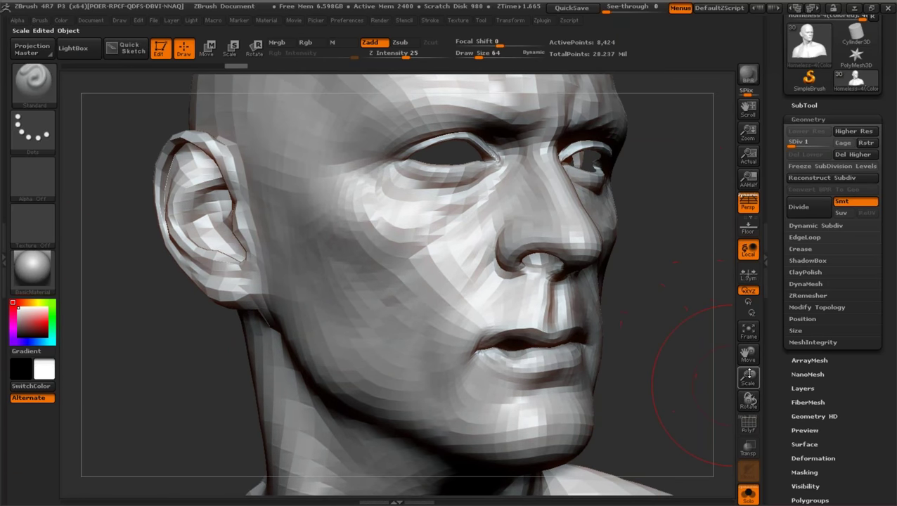
Examine the primary forms of the level 1 head around the eyes, nose, mouth, ear and jaw.
drag(737, 359, 730, 379)
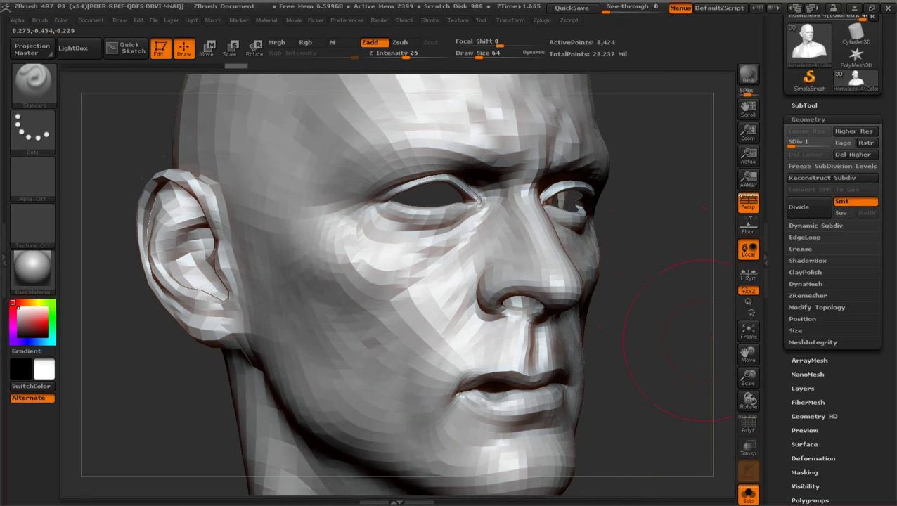
drag(701, 341, 654, 236)
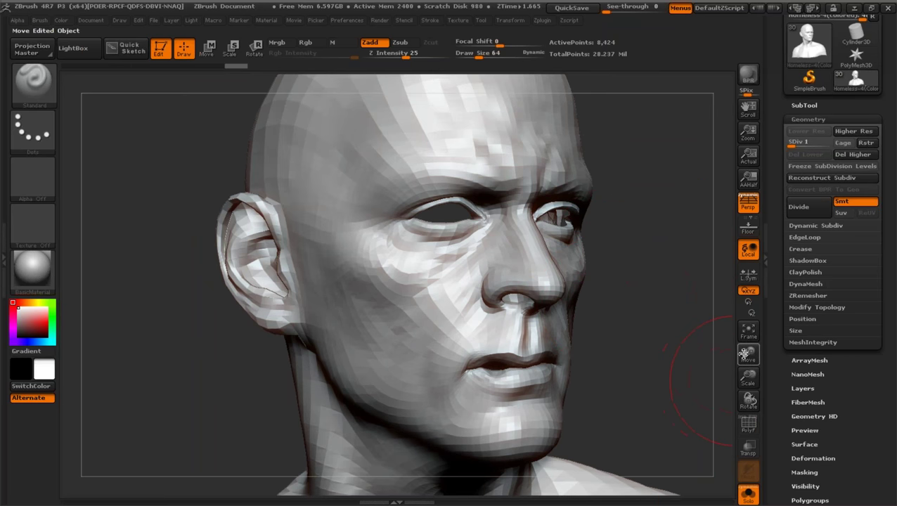
drag(743, 355, 749, 393)
drag(742, 353, 749, 340)
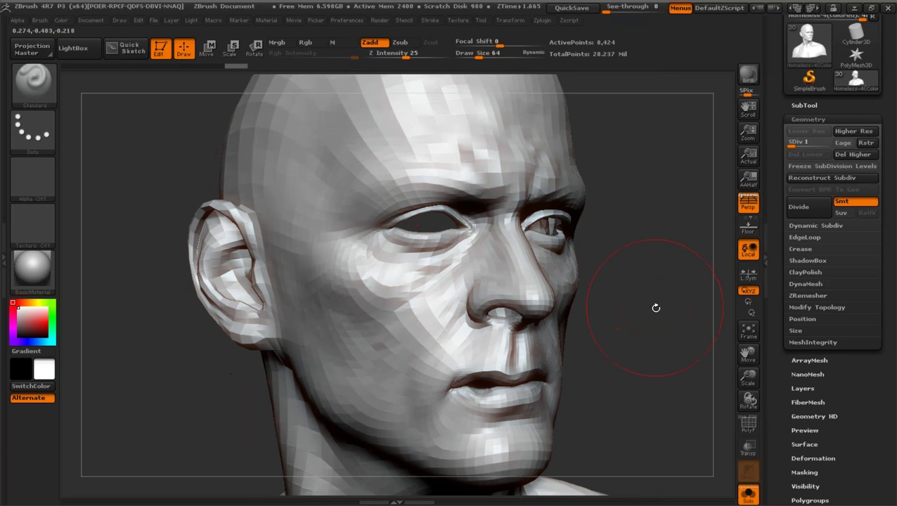
drag(743, 357, 766, 394)
drag(745, 356, 729, 296)
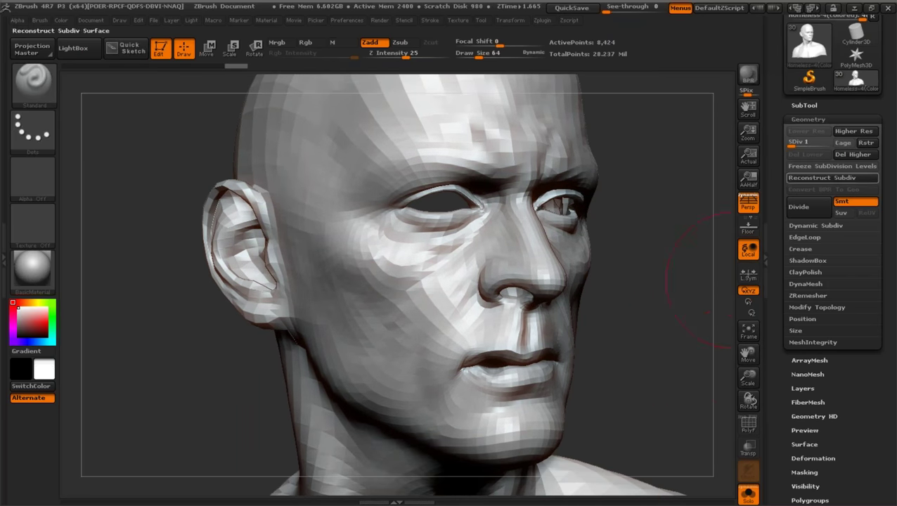
drag(748, 357, 776, 319)
drag(703, 376, 707, 385)
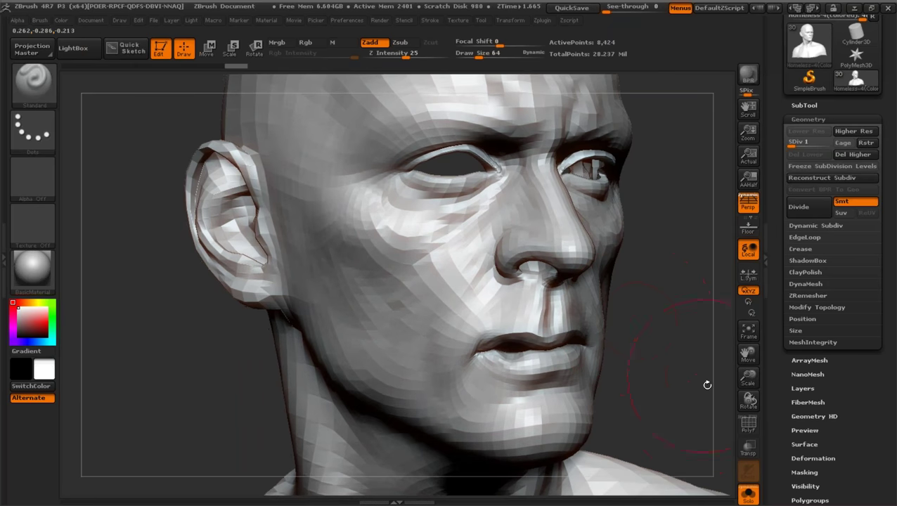
mouse_move(745, 358)
mouse_down()
mouse_move(745, 392)
mouse_move(749, 375)
mouse_up()
drag(750, 356, 743, 354)
Raise the head's subdivision level to 2 and on to 3, checking the facial forms at each level.
drag(799, 144, 817, 166)
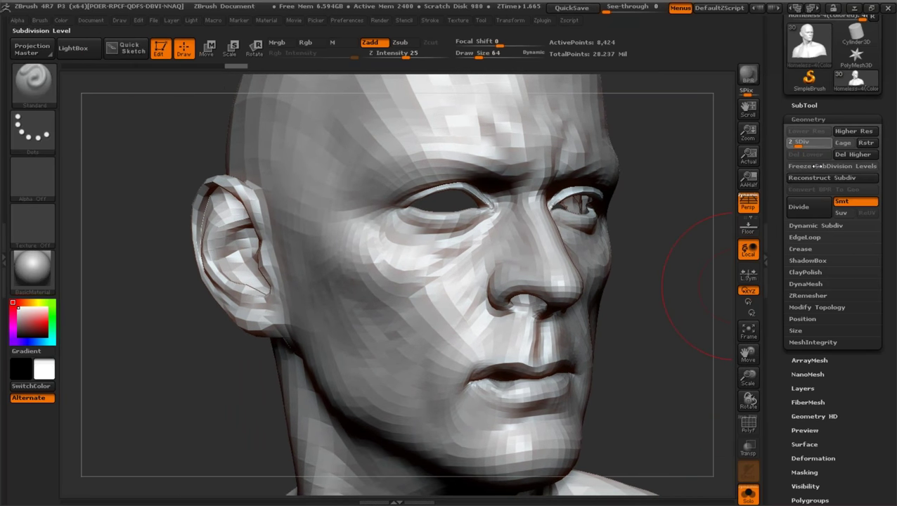
drag(698, 266, 647, 299)
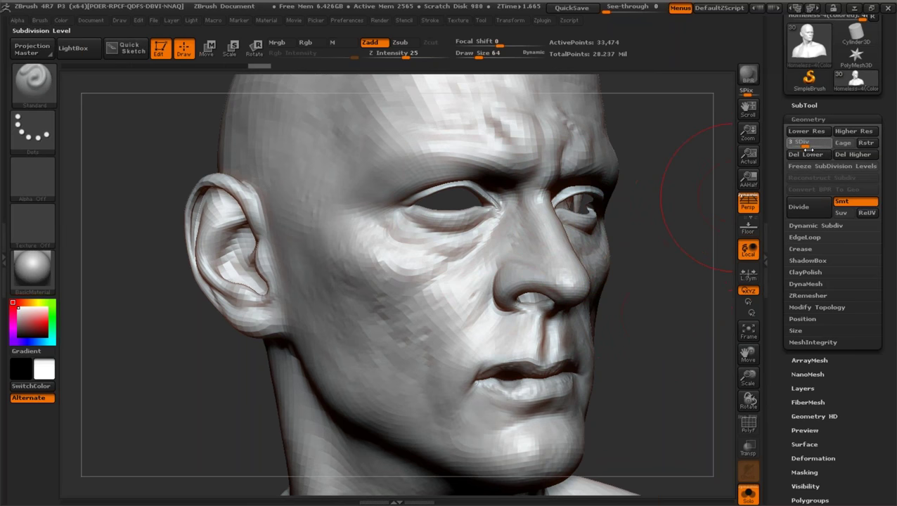
key(d)
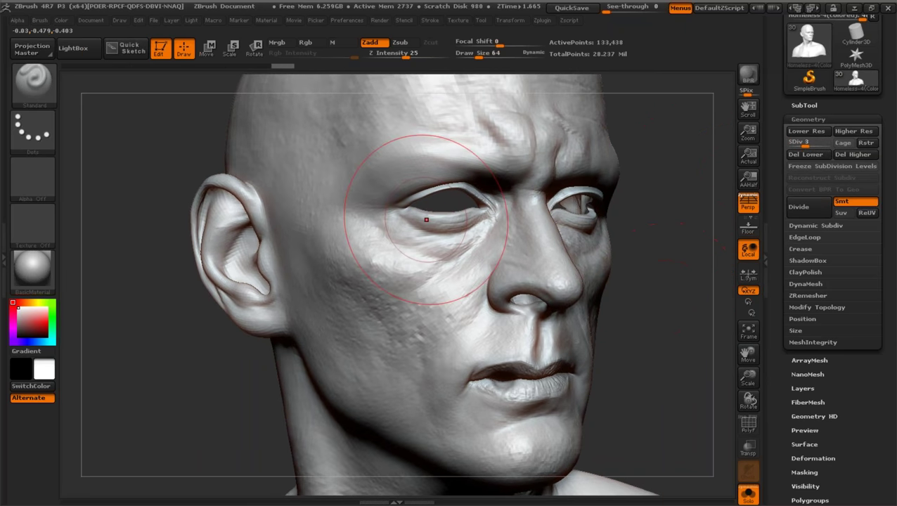
drag(749, 355, 740, 360)
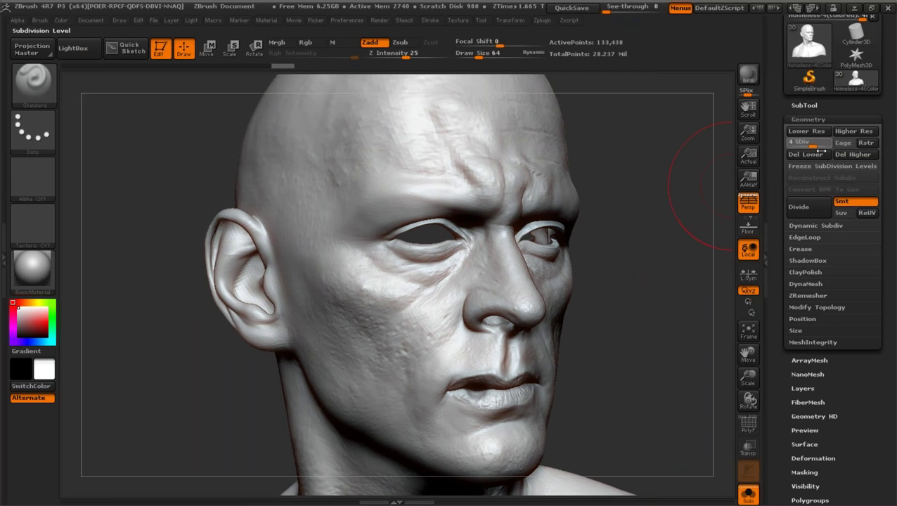
Raise the head's subdivision level to 4 and up to 6, examining the wrinkles and fine skin detail.
click(798, 207)
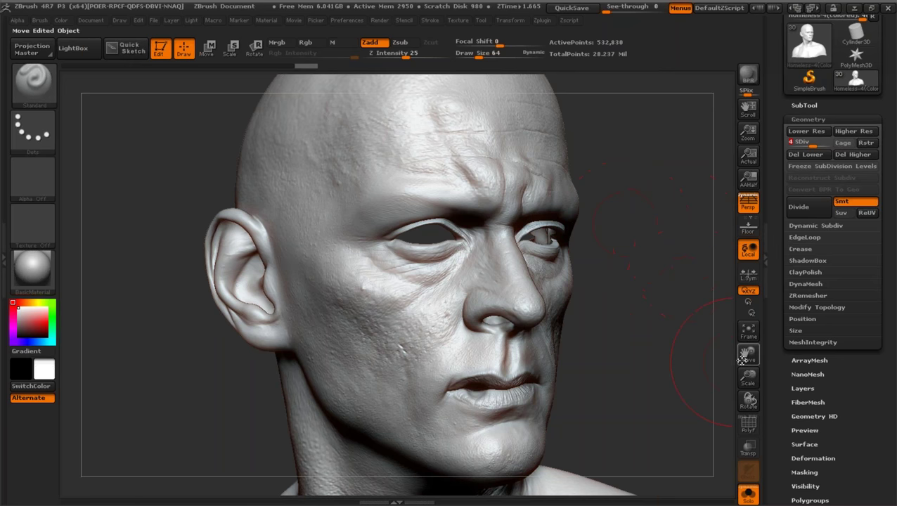
drag(746, 357, 757, 351)
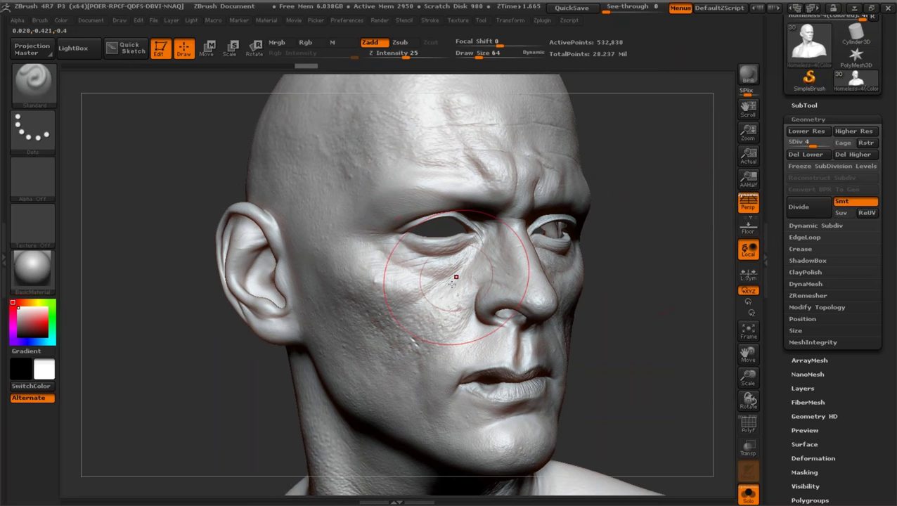
mouse_move(401, 327)
shift+mouse_down()
mouse_move(355, 281)
mouse_move(393, 309)
shift+mouse_up()
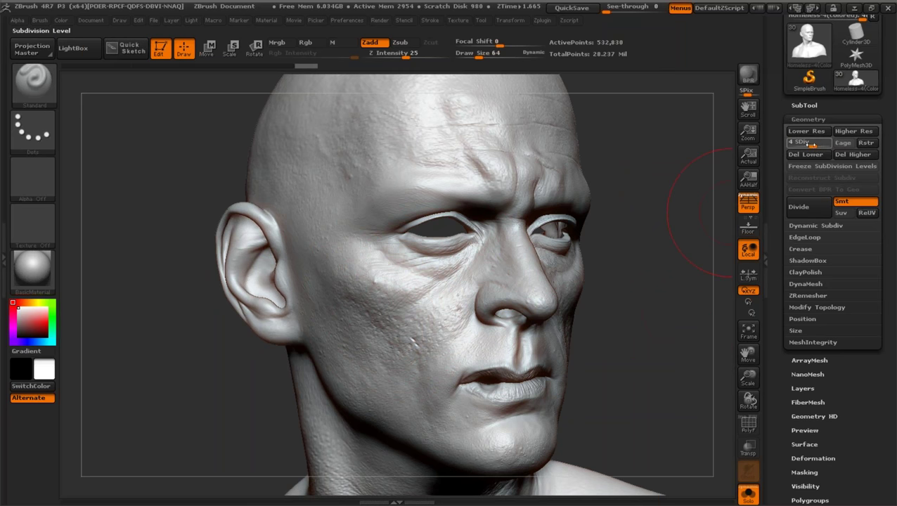
key(d)
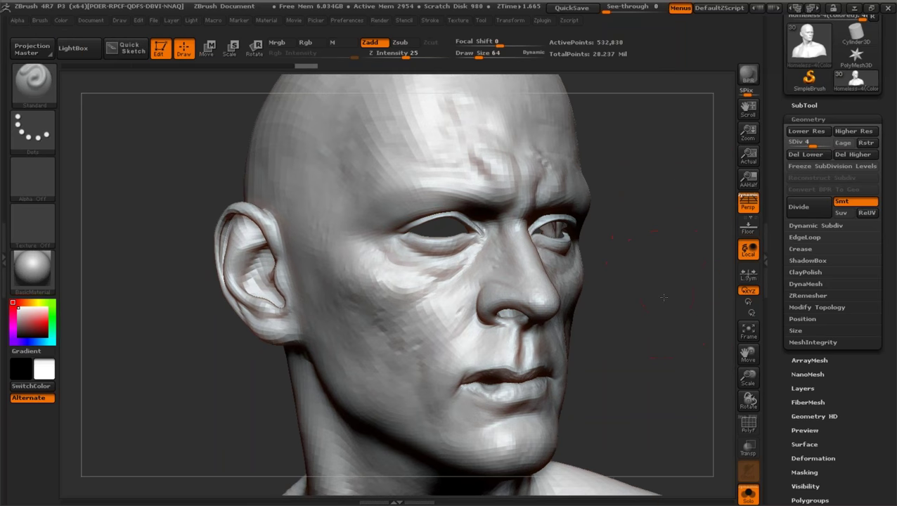
click(823, 143)
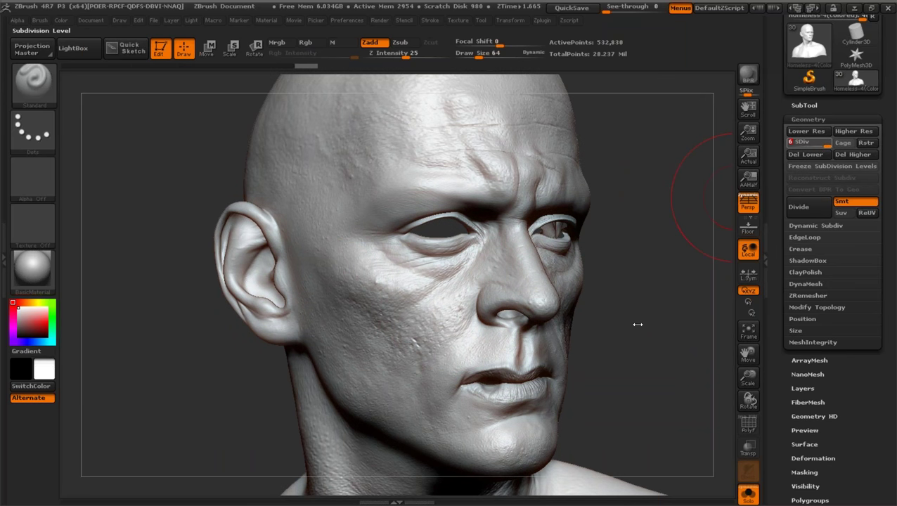
key(d)
Set the head's subdivision level back to 3 and inspect the face up close.
alt+drag(629, 316, 749, 377)
click(809, 142)
drag(810, 142, 753, 151)
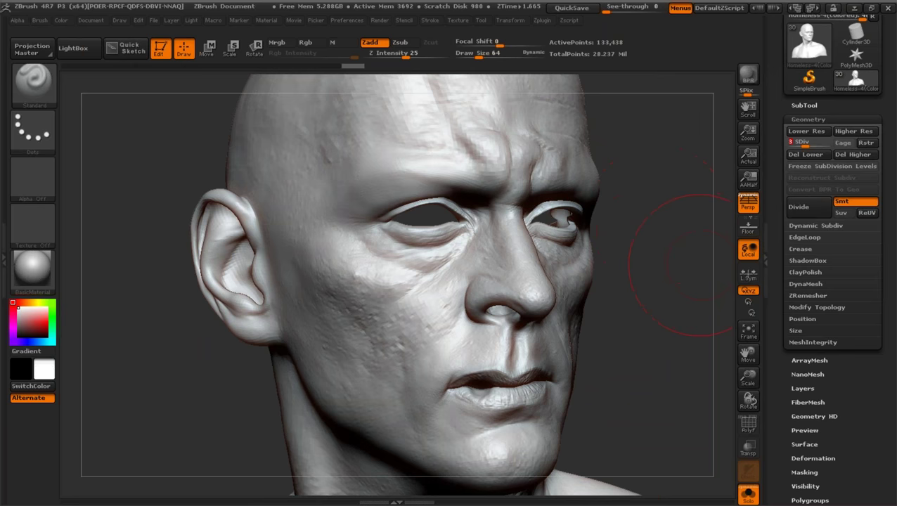
drag(748, 376, 749, 391)
drag(749, 355, 734, 298)
drag(745, 353, 748, 384)
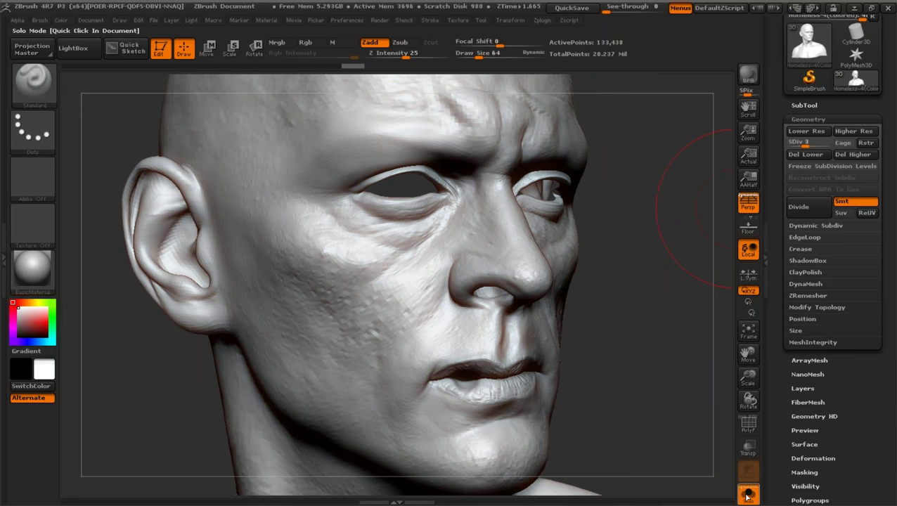
Switch Solo mode off, on and off again to compare the isolated head with the complete character.
click(747, 495)
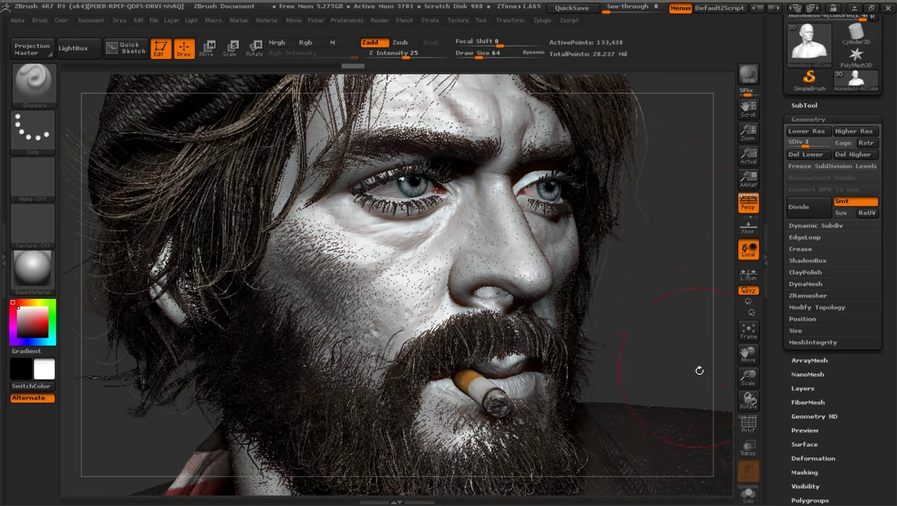
click(748, 496)
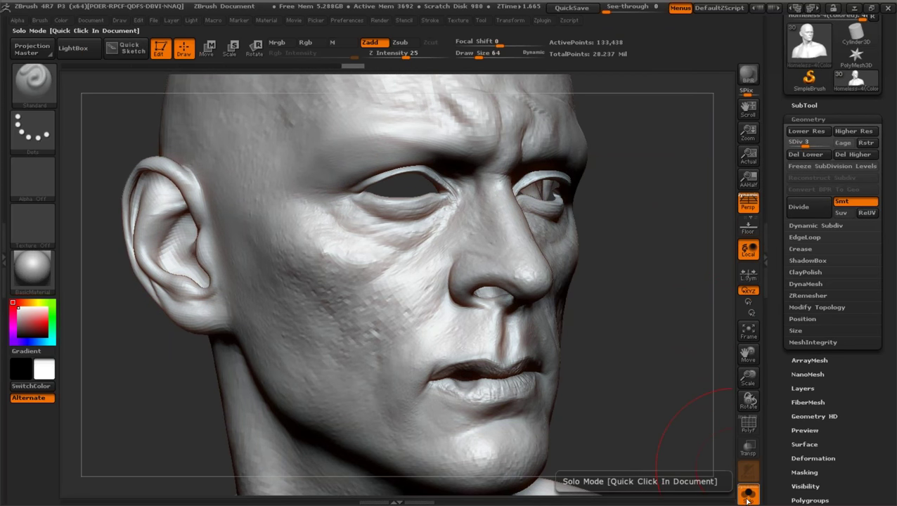
click(748, 496)
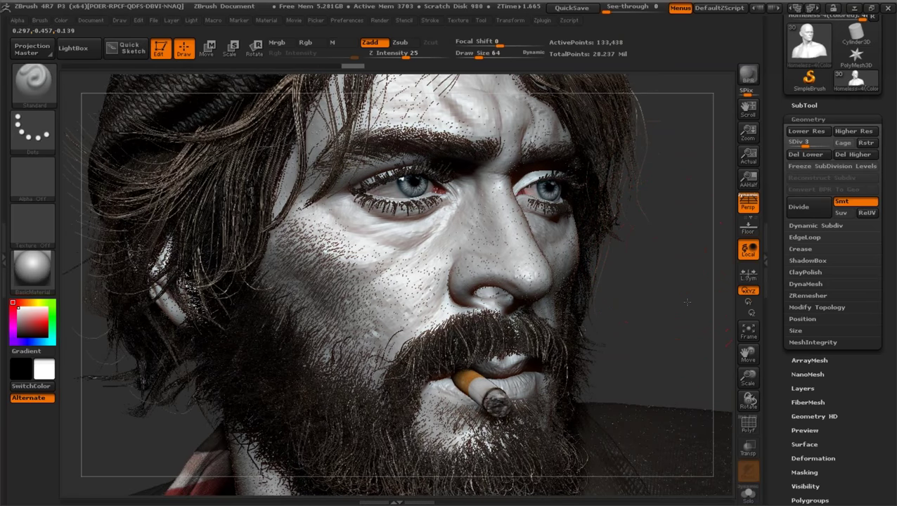
Examine the character's eye, lashes and eyelid creases up close, and reduce the brush draw size to 12.
mouse_move(748, 379)
mouse_down()
mouse_move(748, 394)
mouse_move(748, 380)
mouse_up()
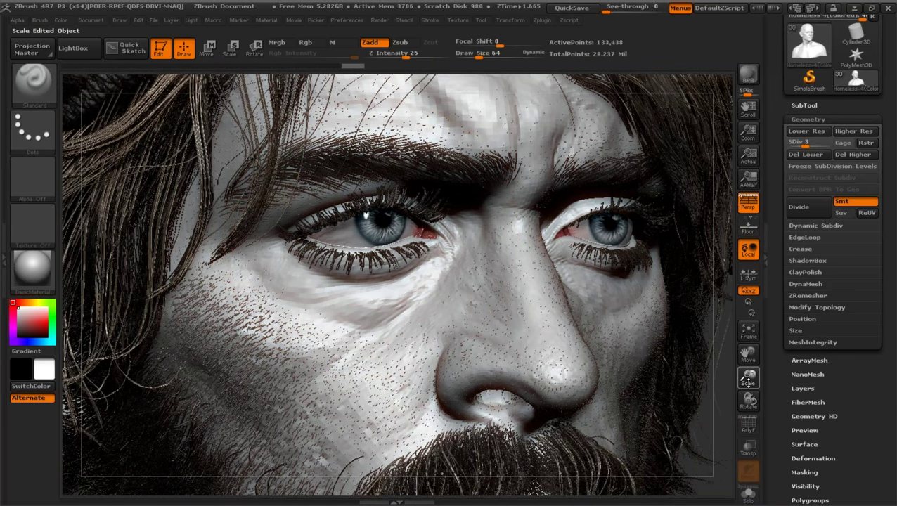
drag(747, 380, 436, 253)
drag(723, 308, 720, 312)
click(467, 55)
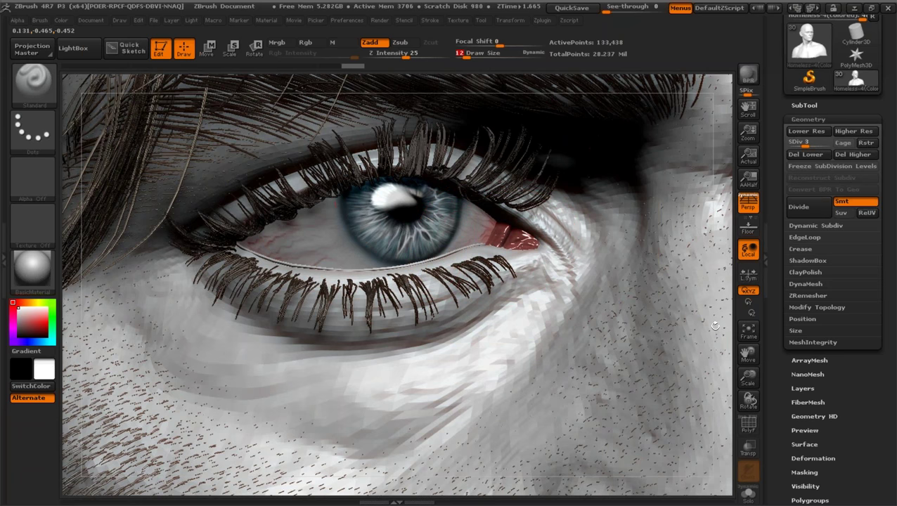
drag(715, 325, 715, 325)
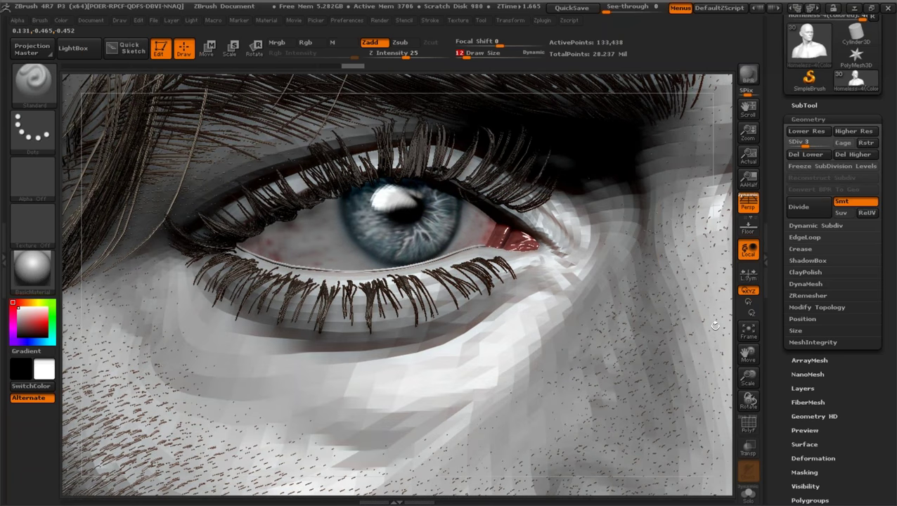
Apply the ToyPlastic material and open the specular curve in its modifiers.
key(m)
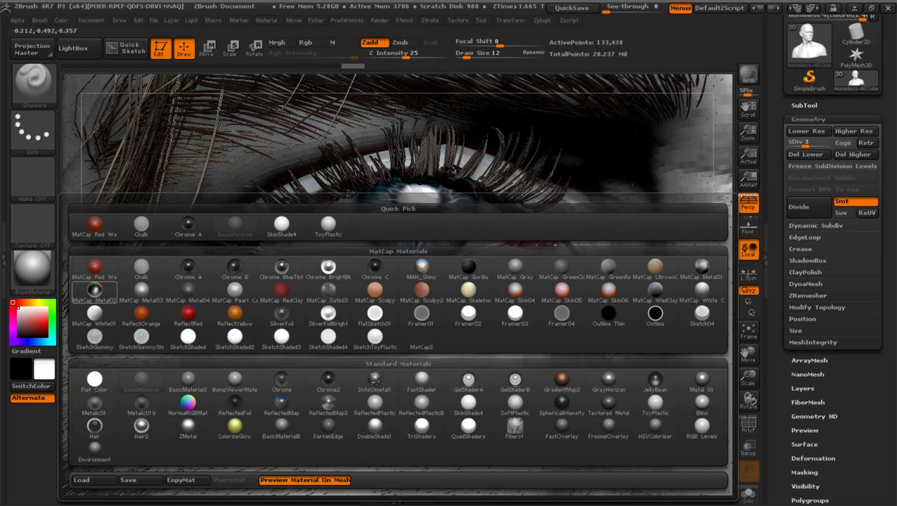
click(328, 224)
click(266, 21)
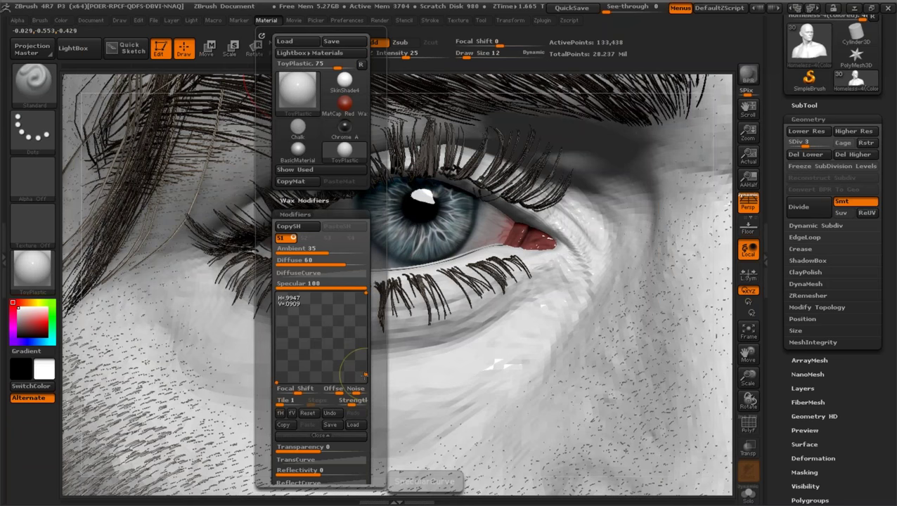
drag(364, 375, 365, 375)
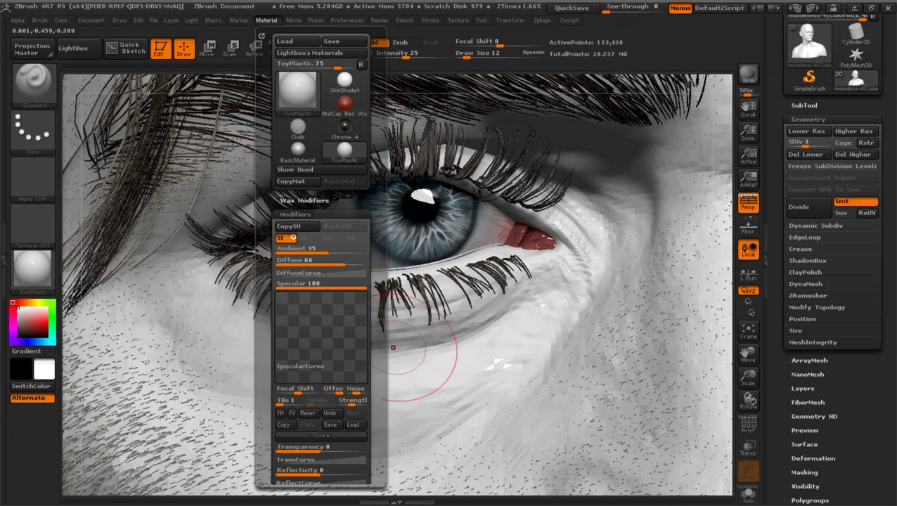
Inspect the skin's specular highlights around the eye and across the whole face from several distances and angles.
drag(737, 355, 724, 340)
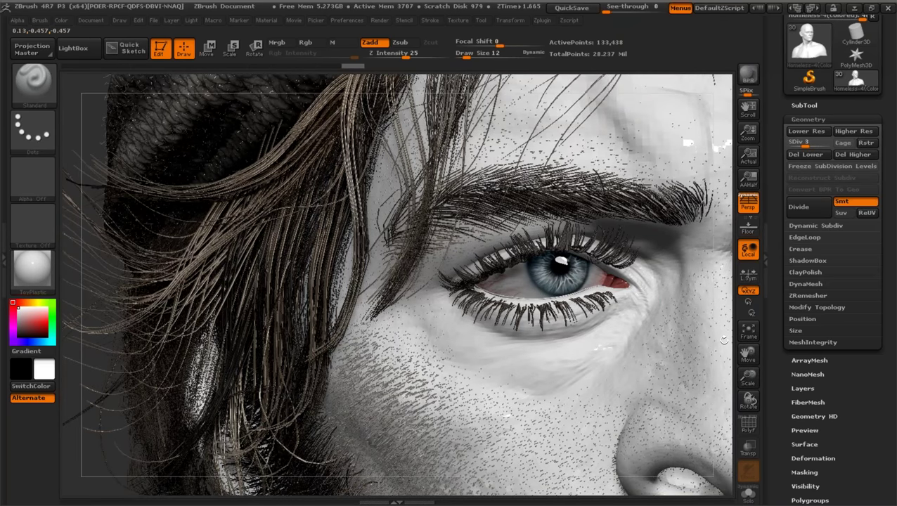
drag(747, 378, 747, 389)
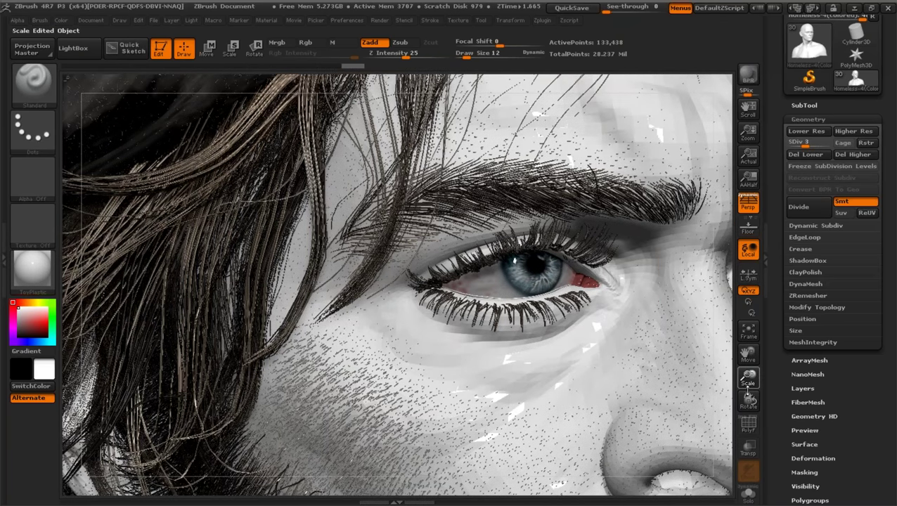
mouse_move(748, 354)
mouse_down()
mouse_move(706, 384)
mouse_move(738, 356)
mouse_up()
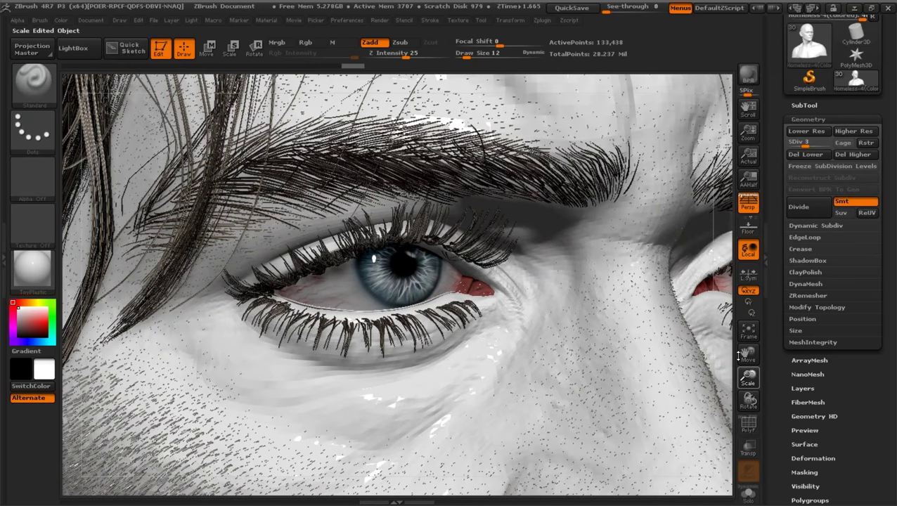
drag(738, 357, 736, 385)
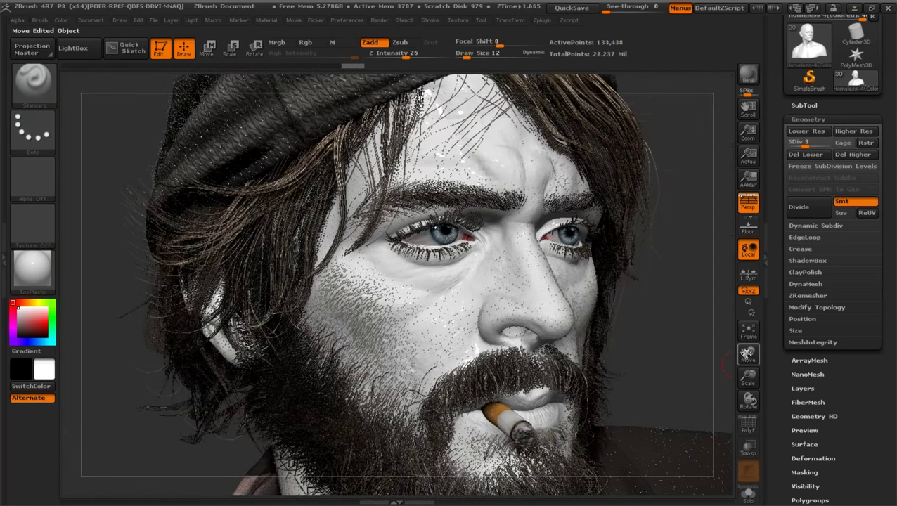
drag(747, 353, 746, 337)
drag(747, 377, 690, 316)
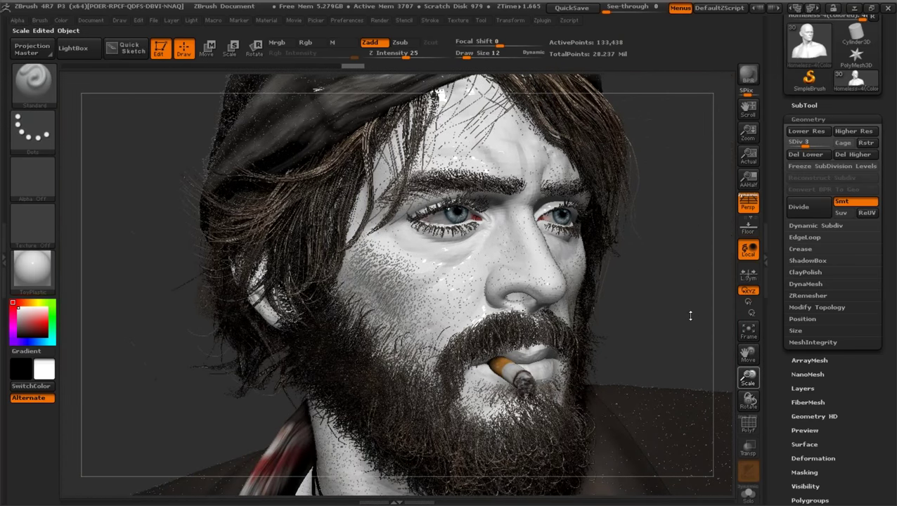
Delete the bearded character's head subtool.
click(834, 107)
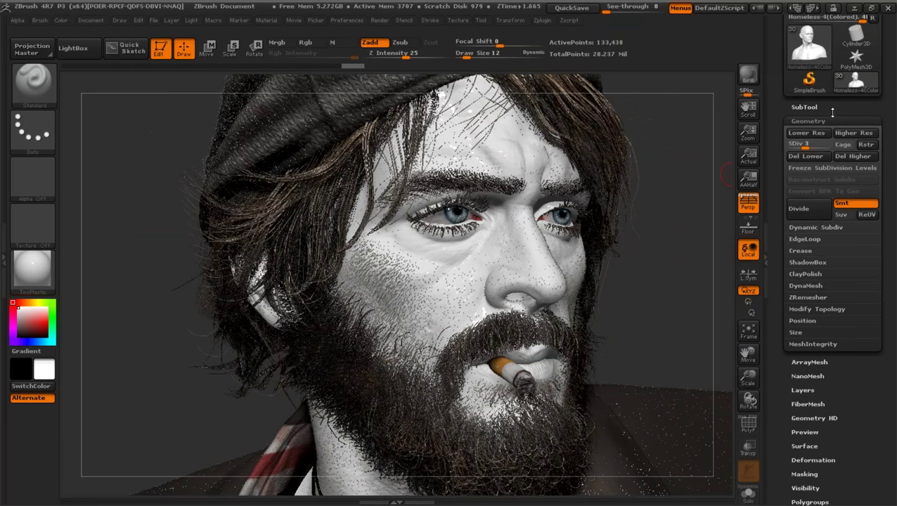
click(798, 406)
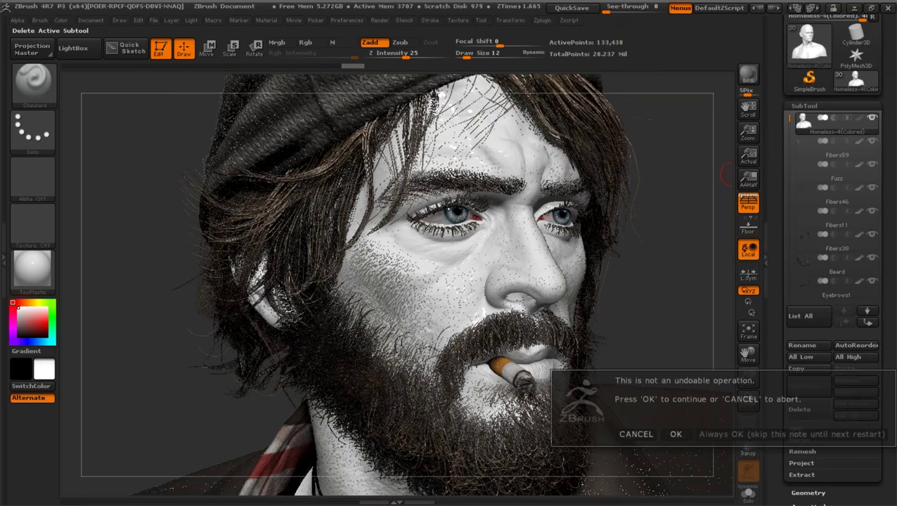
click(676, 434)
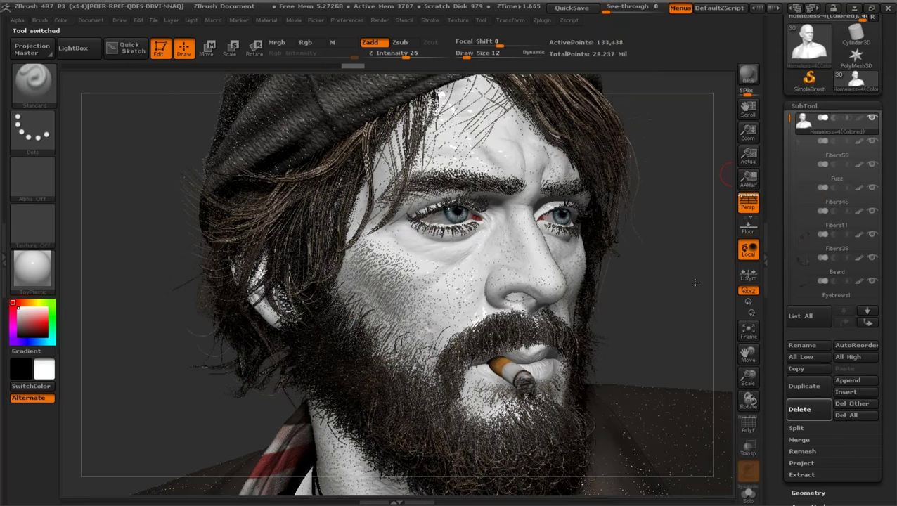
Load the Chris-Hemsworth_5 tool from a folder on the Data (D:) drive.
drag(888, 215, 892, 320)
click(801, 39)
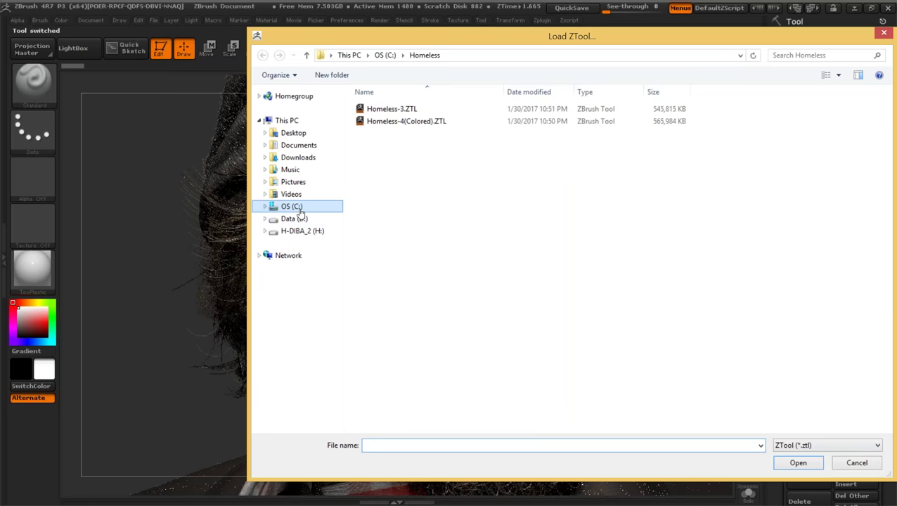
click(288, 207)
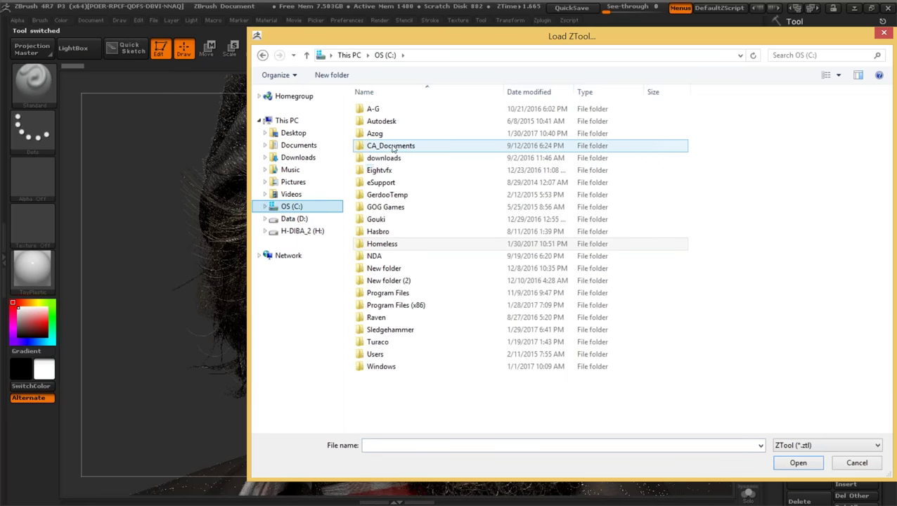
click(294, 218)
double_click(583, 147)
click(453, 139)
double_click(454, 140)
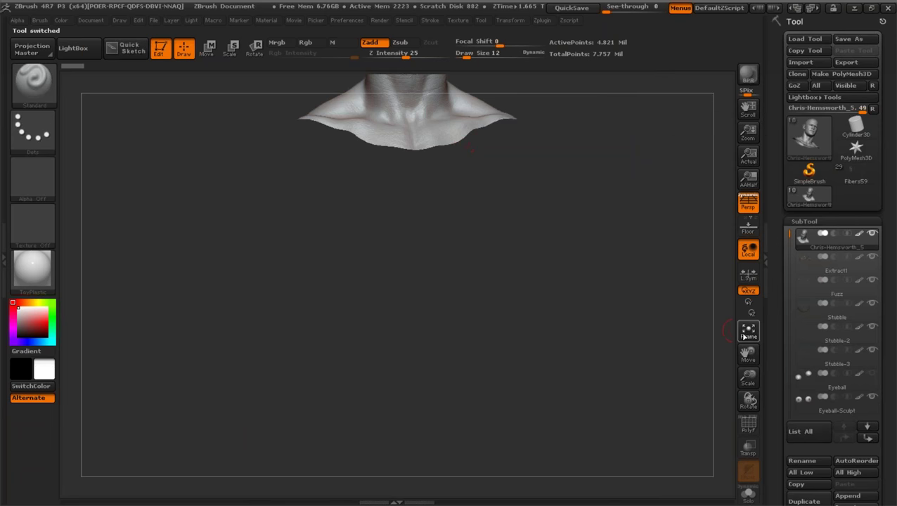
Frame the loaded bust in the view and apply BasicMaterial to it.
click(747, 329)
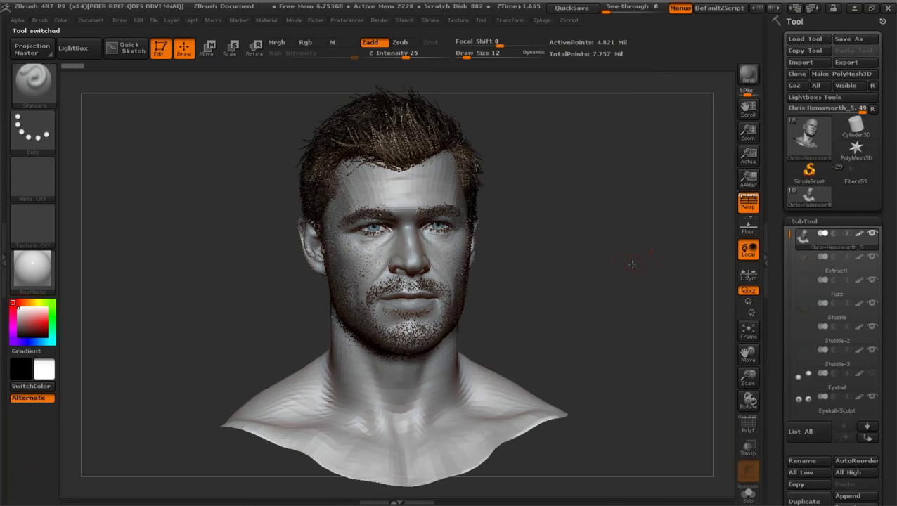
shift+drag(635, 265, 650, 284)
drag(744, 380, 735, 503)
click(38, 276)
click(427, 344)
Inspect the male bust's facial forms, ear and stubble from a closer three-quarter view.
drag(627, 288, 649, 299)
drag(749, 380, 755, 399)
drag(749, 359, 777, 488)
mouse_move(749, 357)
mouse_down()
mouse_move(759, 390)
mouse_move(750, 430)
mouse_up()
drag(748, 356, 693, 345)
click(346, 20)
click(348, 21)
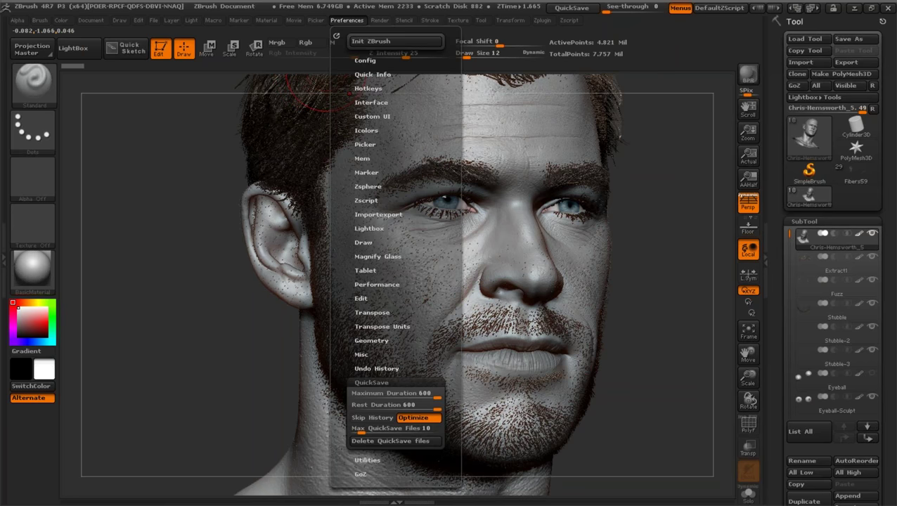
drag(790, 237, 786, 218)
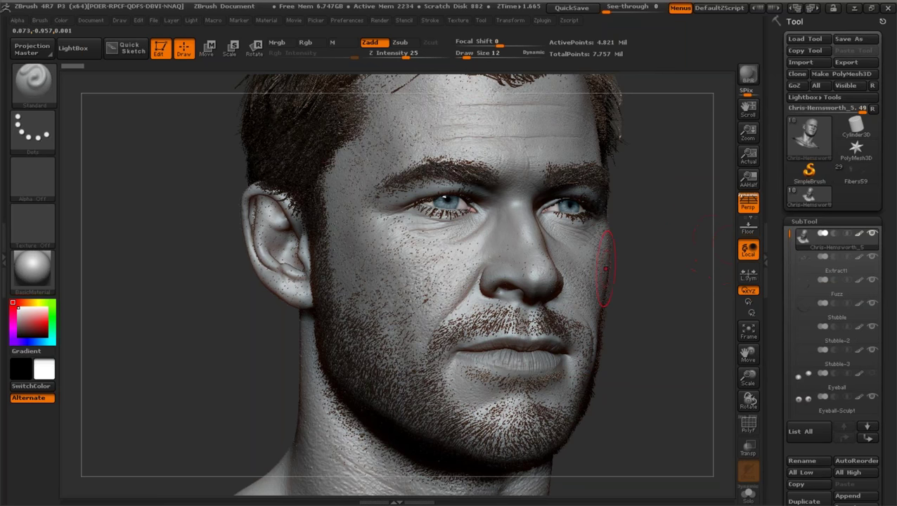
Select the Fuzz subtool and look further down the subtool list for the eye and eyebrow parts.
drag(748, 380, 750, 392)
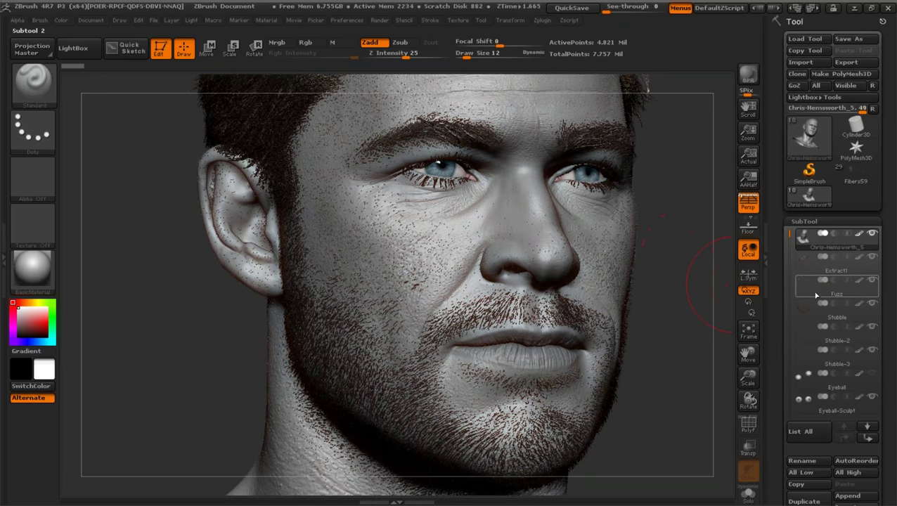
click(805, 291)
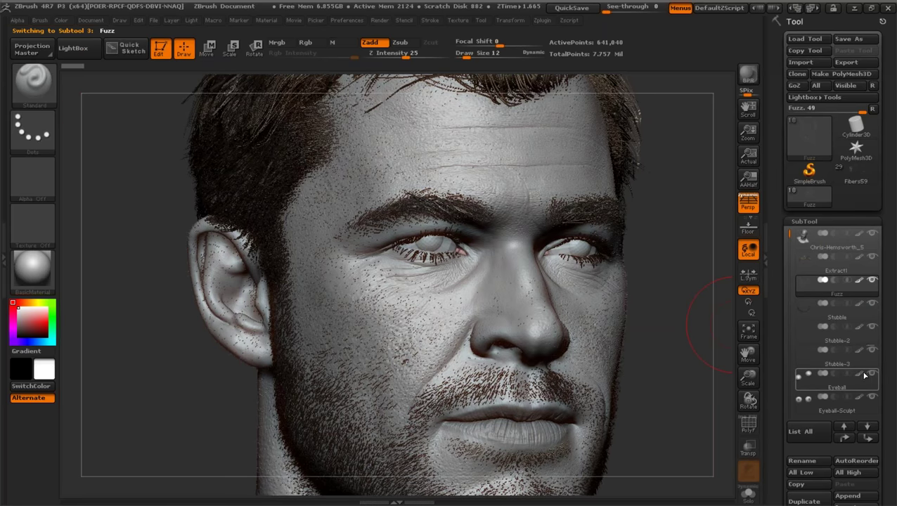
drag(748, 380, 748, 383)
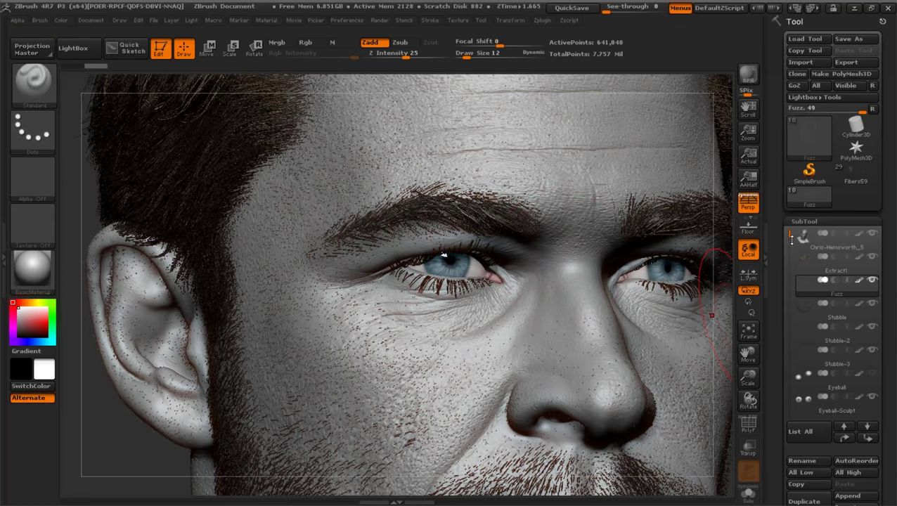
drag(787, 235, 787, 251)
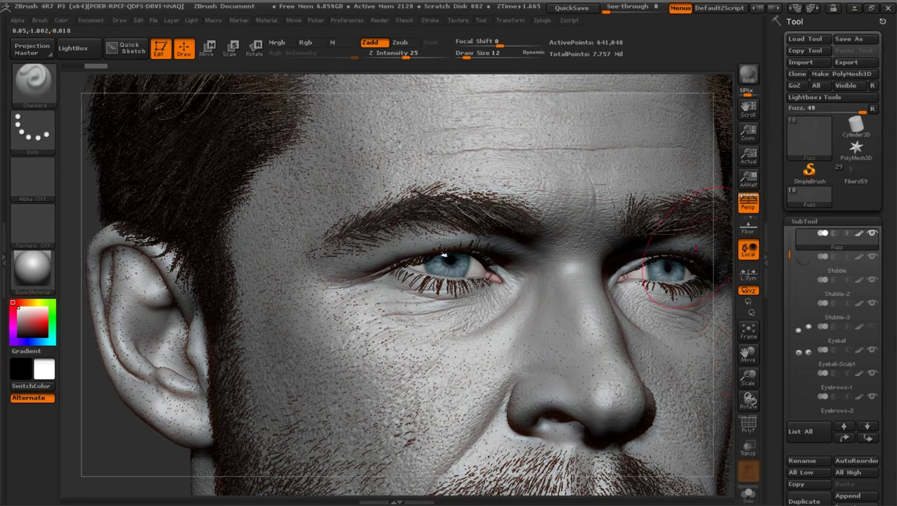
Examine the eyebrow hairs, eyelashes and skin texture around the eyes up close.
mouse_move(748, 383)
mouse_down()
mouse_move(748, 366)
mouse_move(801, 379)
mouse_up()
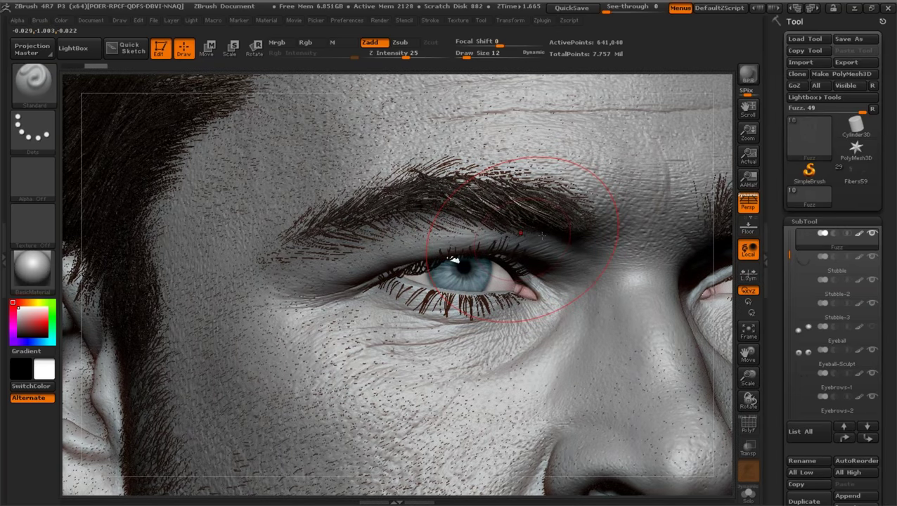
mouse_move(746, 380)
mouse_down()
mouse_move(726, 370)
mouse_move(721, 381)
mouse_up()
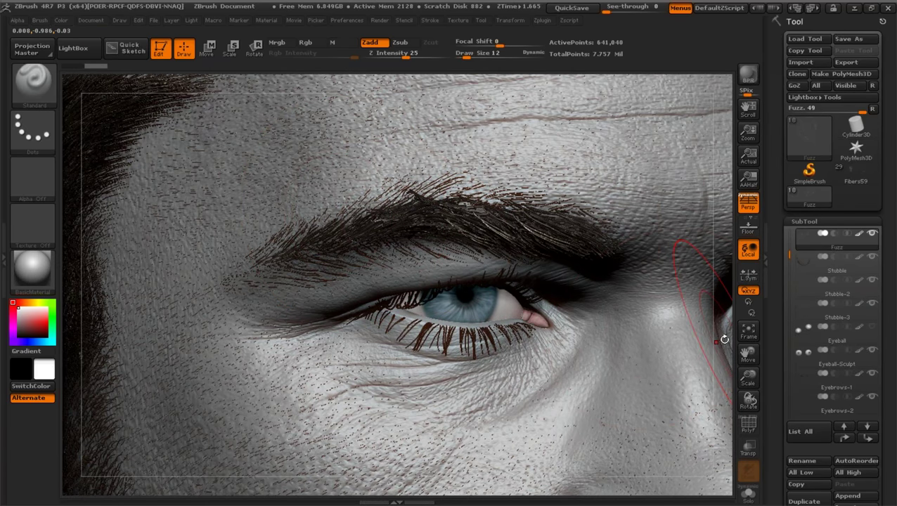
mouse_move(724, 340)
mouse_down()
mouse_move(698, 368)
mouse_move(748, 379)
mouse_move(745, 366)
mouse_move(713, 380)
mouse_move(666, 364)
mouse_up()
mouse_move(748, 380)
mouse_down()
mouse_move(714, 350)
mouse_move(673, 351)
mouse_up()
Select the head subtool, check the wrinkles beneath the eye, and select the Lower-Eyelashes subtool.
alt+click(532, 363)
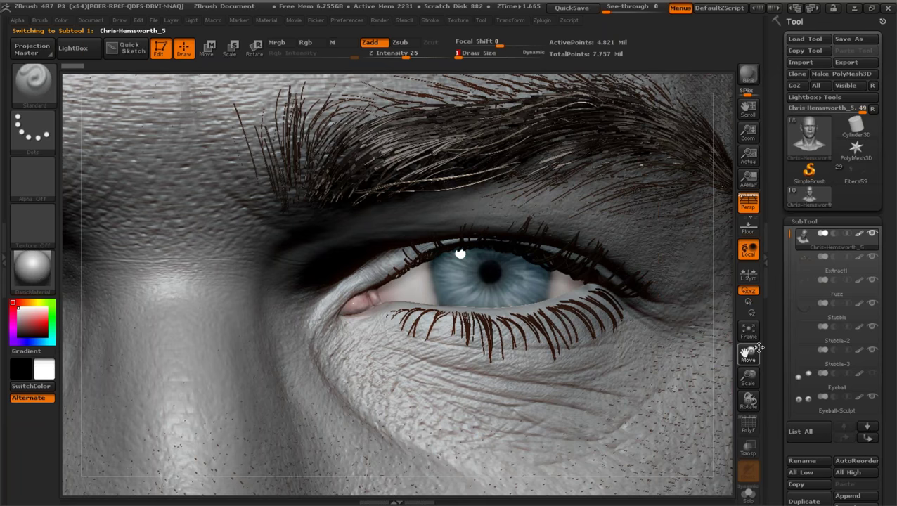
drag(757, 348, 757, 252)
drag(750, 377, 754, 425)
alt+click(663, 211)
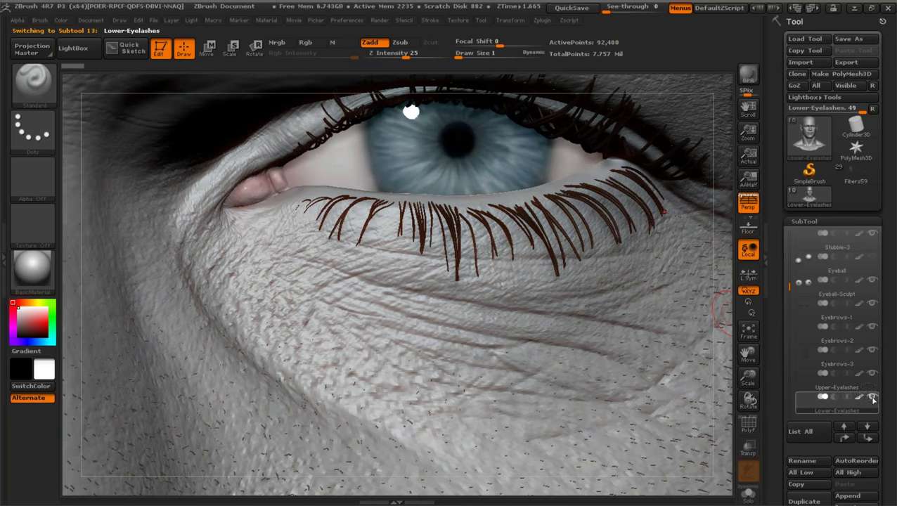
Toggle the visibility of the subtools around Lower-Eyelashes and inspect the lashes with the polyframe switched on and off.
shift+click(871, 397)
click(749, 426)
click(749, 426)
drag(677, 366, 653, 365)
drag(745, 380, 749, 400)
alt+drag(683, 346, 716, 369)
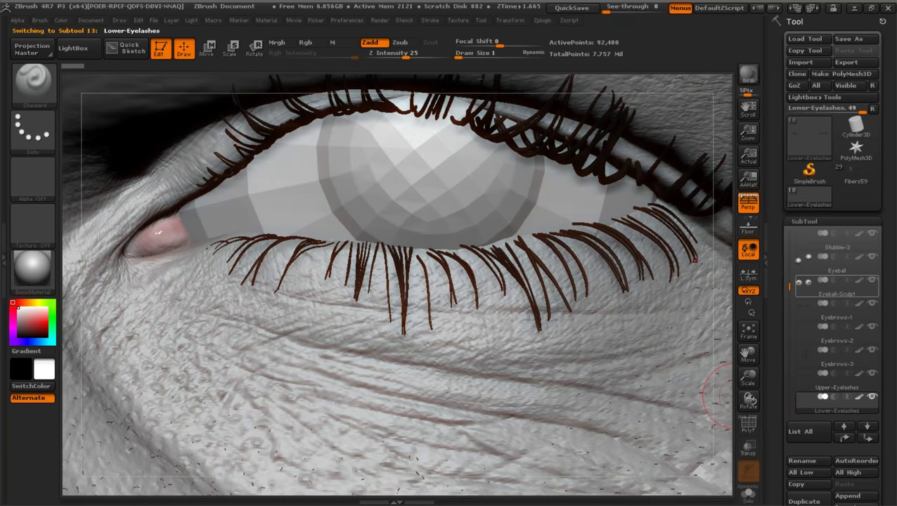
Hide the Eyeball subtool and examine the painted iris, lower lashes and under-eye wrinkles.
click(872, 257)
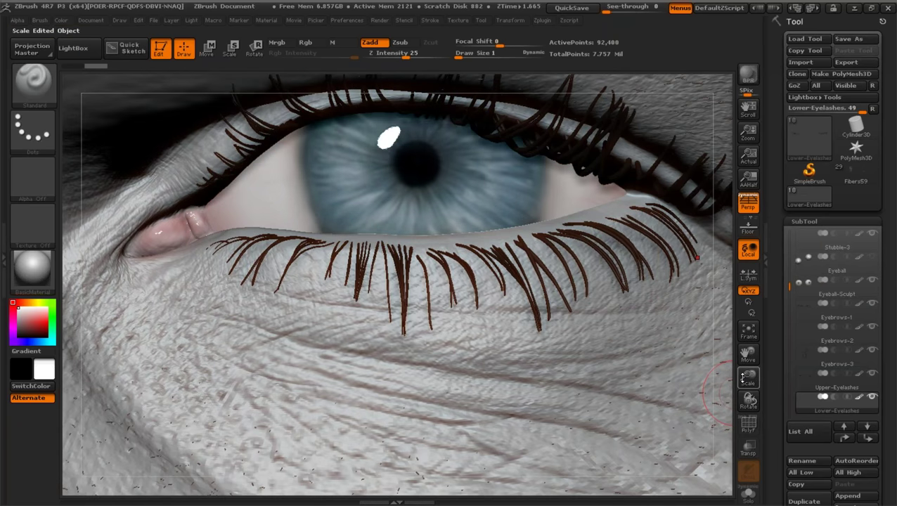
drag(746, 375, 811, 366)
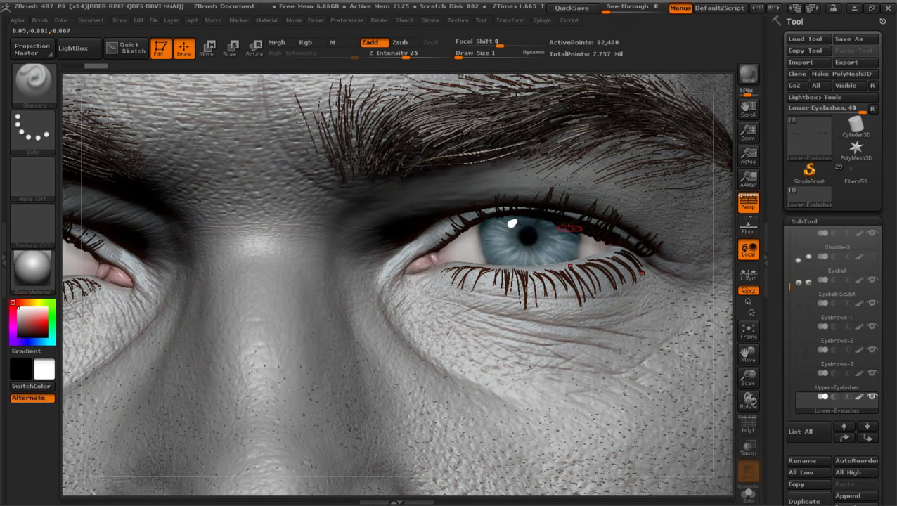
mouse_move(720, 378)
mouse_down()
mouse_move(742, 375)
mouse_move(748, 363)
mouse_move(747, 371)
mouse_up()
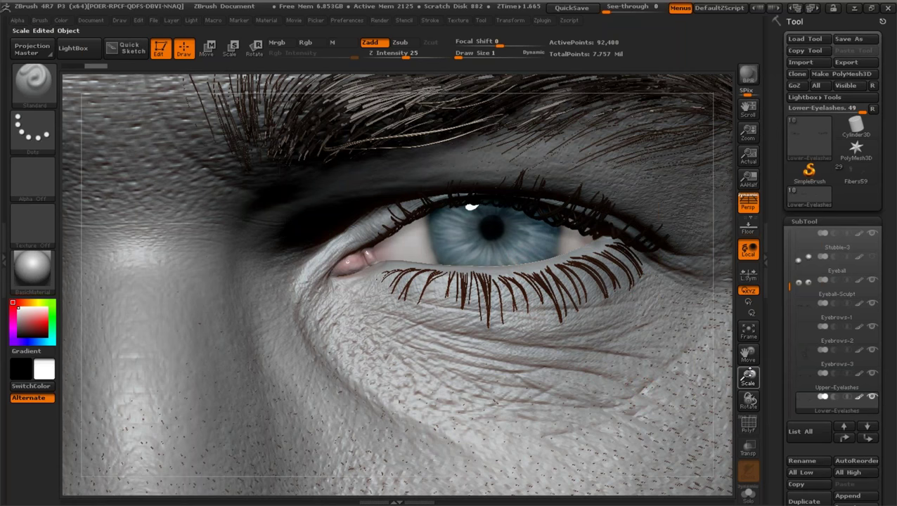
mouse_move(748, 374)
mouse_down()
mouse_move(746, 362)
mouse_move(748, 378)
mouse_up()
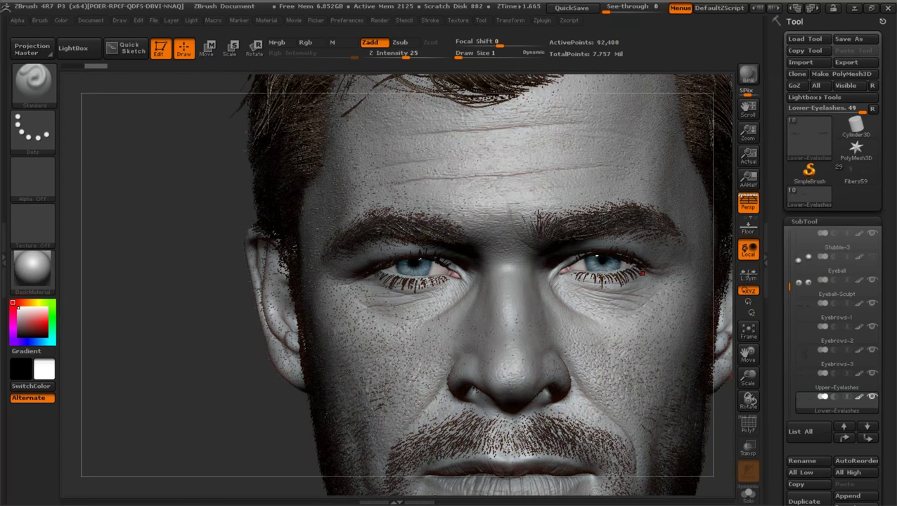
Review the whole face from the front and in three-quarter view, checking its proportions and skin detail.
alt+drag(642, 273, 624, 324)
drag(748, 355, 689, 288)
drag(692, 398, 692, 401)
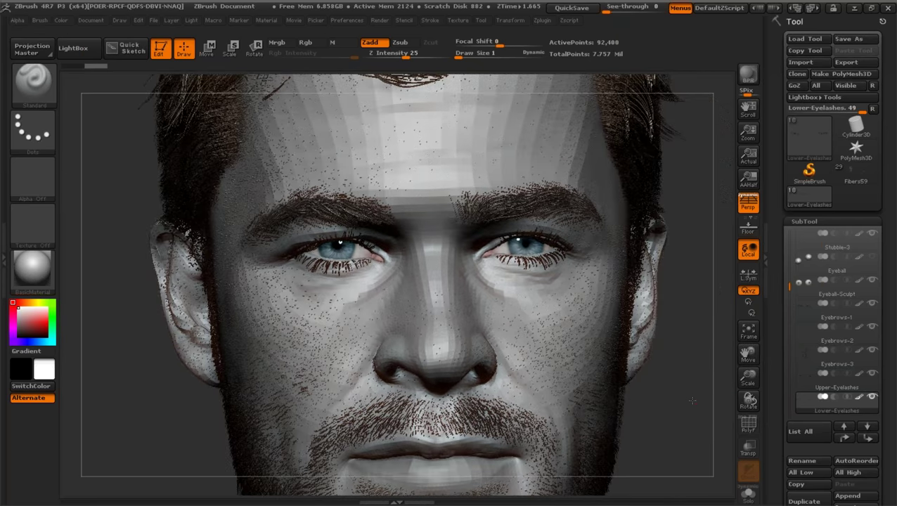
drag(747, 378, 711, 340)
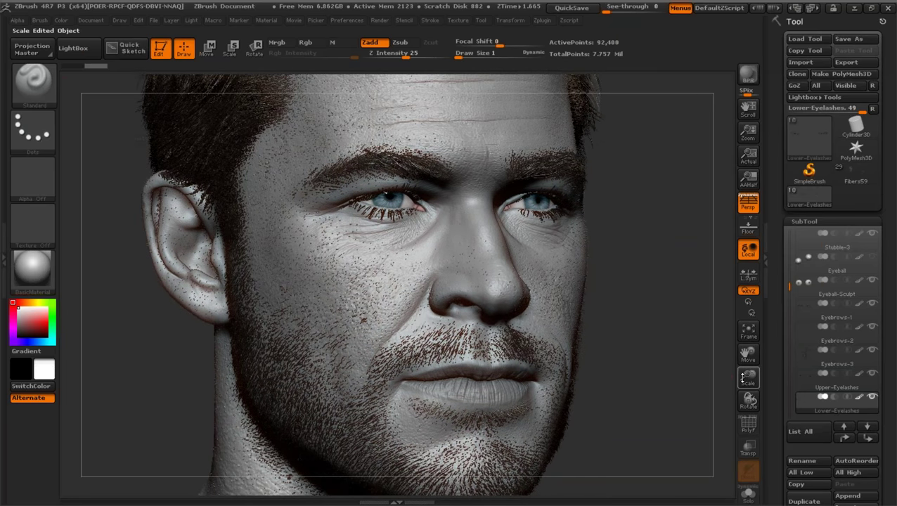
Select the Hair-1 subtool and hide all the other subtools to examine its fibers on their own.
drag(742, 377, 666, 391)
key(Down)
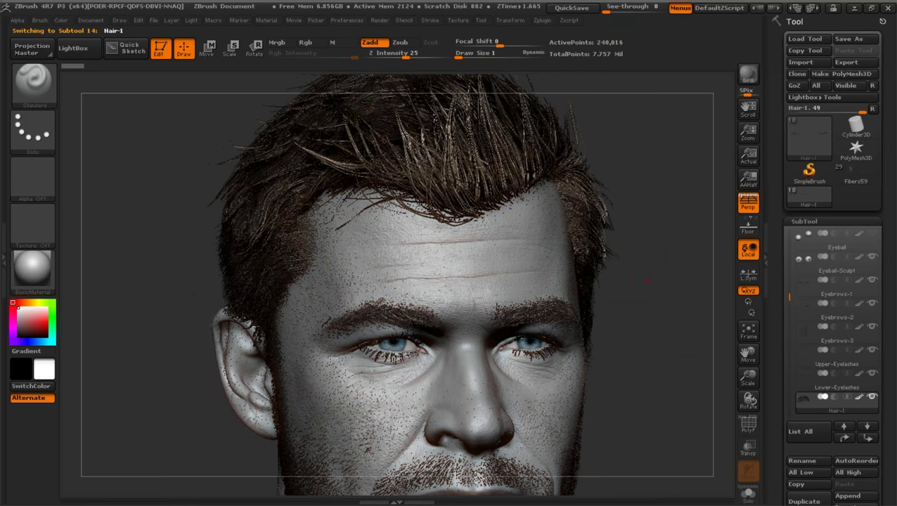
shift+click(871, 396)
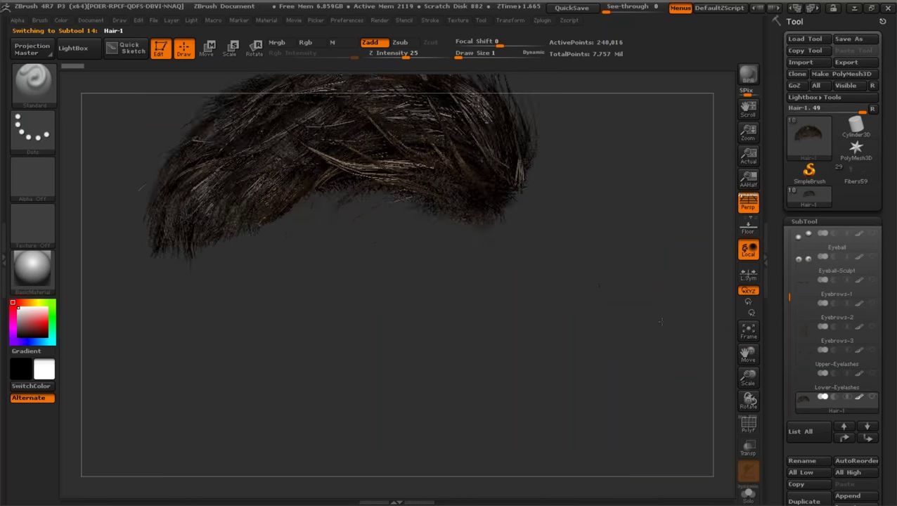
drag(789, 296, 788, 233)
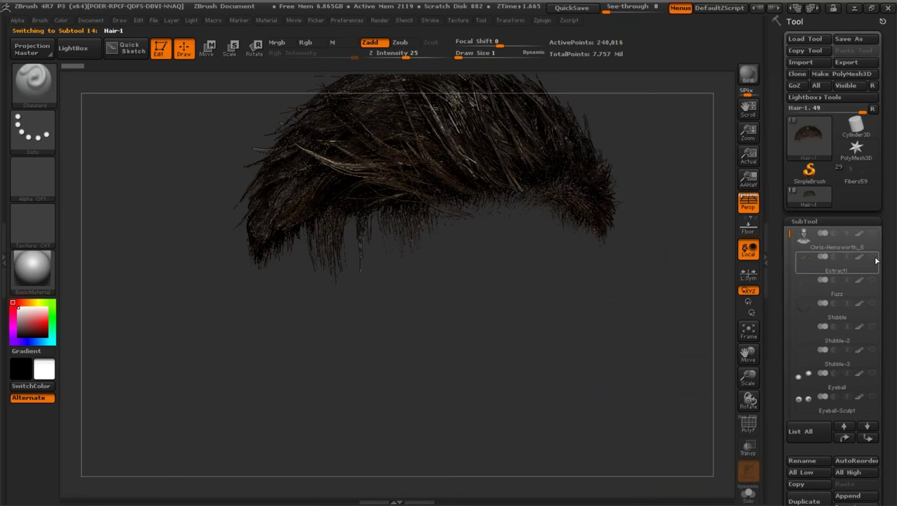
Select the Extract1 subtool and examine its front hair strands in isolation.
mouse_move(876, 261)
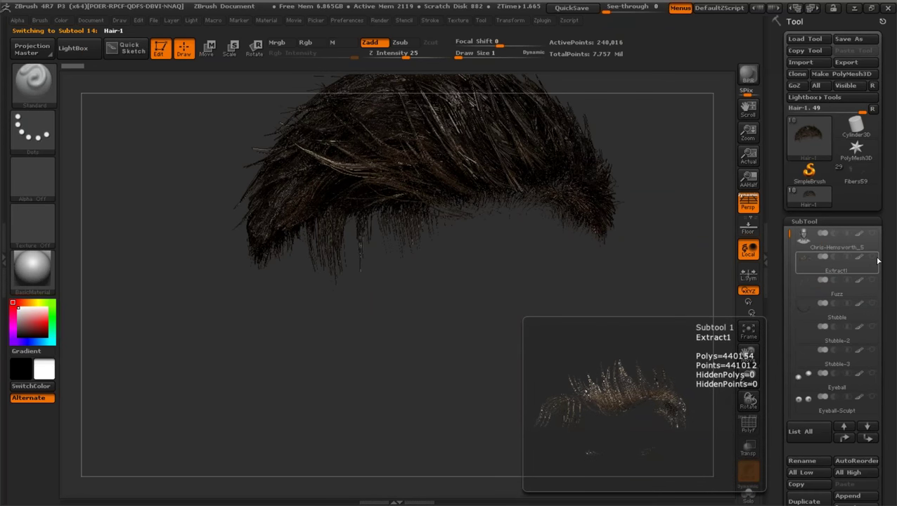
click(874, 258)
click(811, 260)
drag(748, 377, 748, 406)
drag(748, 354, 690, 408)
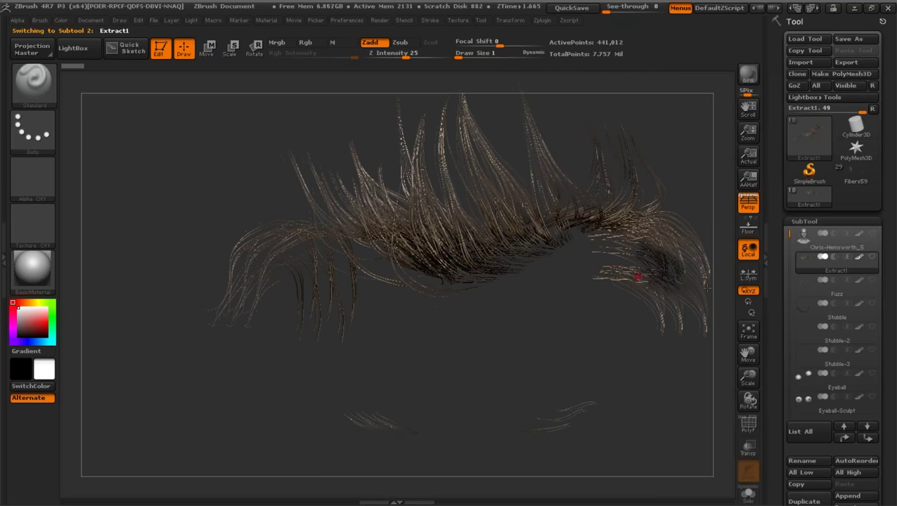
Show all subtools again and examine how the hair strands sit along the hairline in front and three-quarter view.
mouse_move(872, 262)
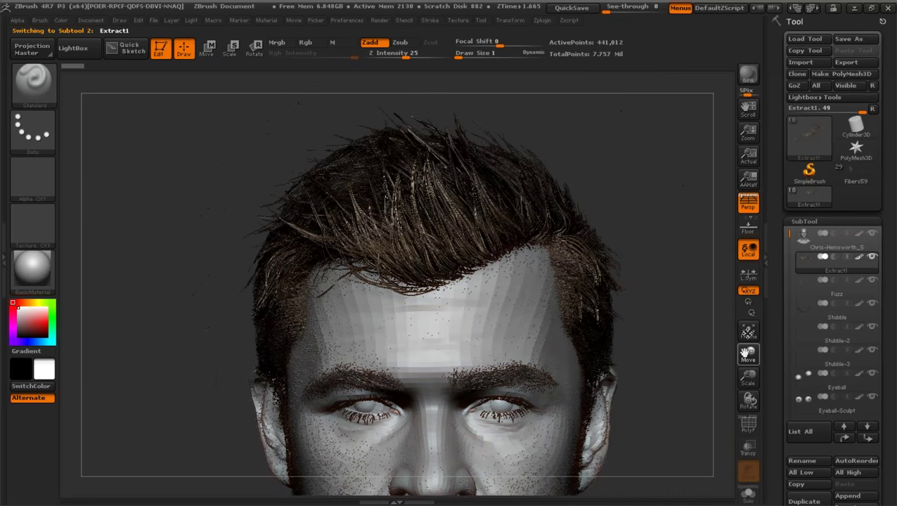
drag(748, 333, 739, 318)
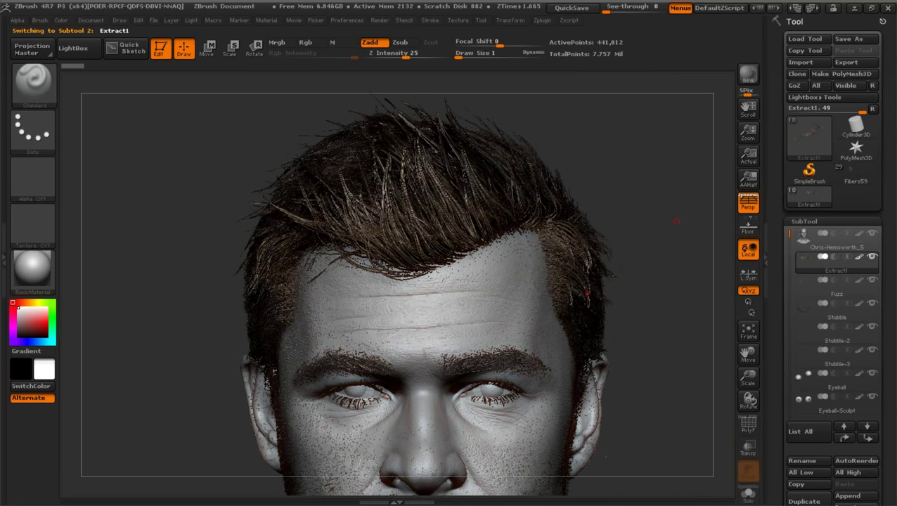
drag(747, 371, 748, 378)
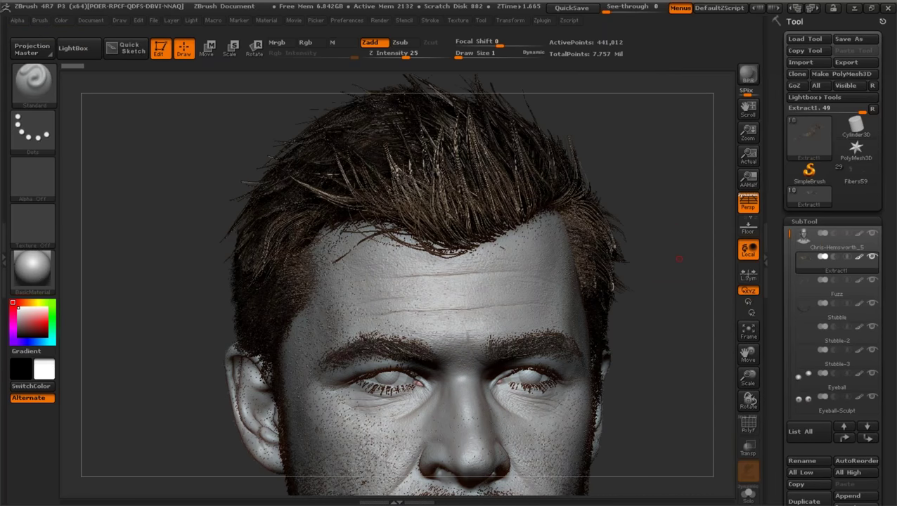
drag(679, 259, 705, 351)
drag(748, 377, 747, 274)
Select the Chris-Hemsworth_5 subtool, hide Extract1 and examine the hair without the extra front strands.
click(835, 240)
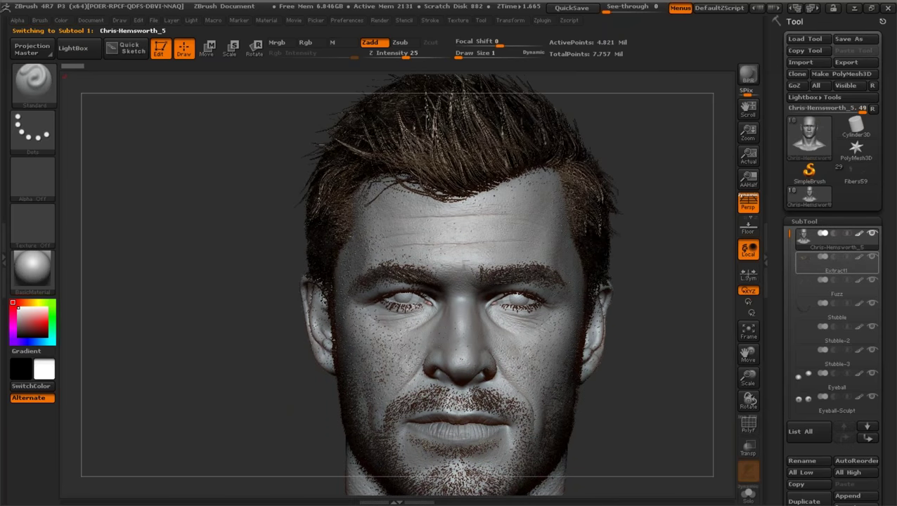
drag(692, 340, 681, 324)
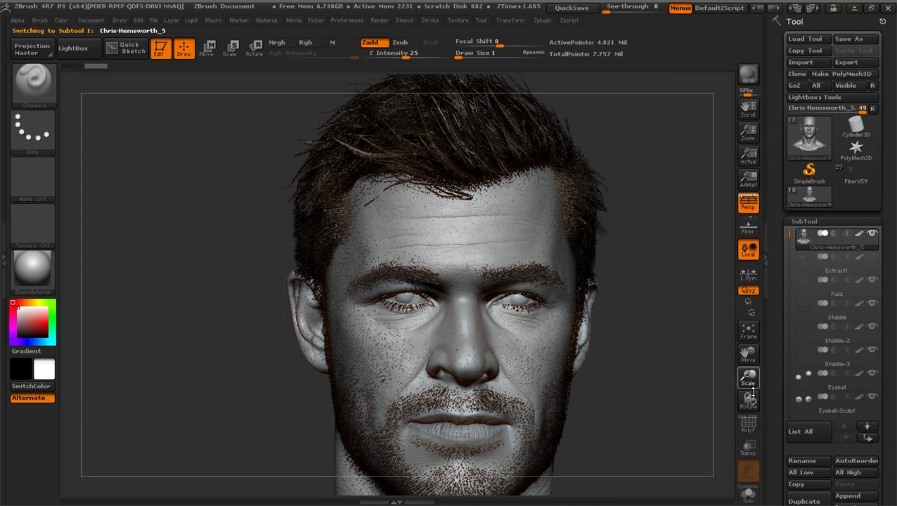
drag(752, 391, 737, 429)
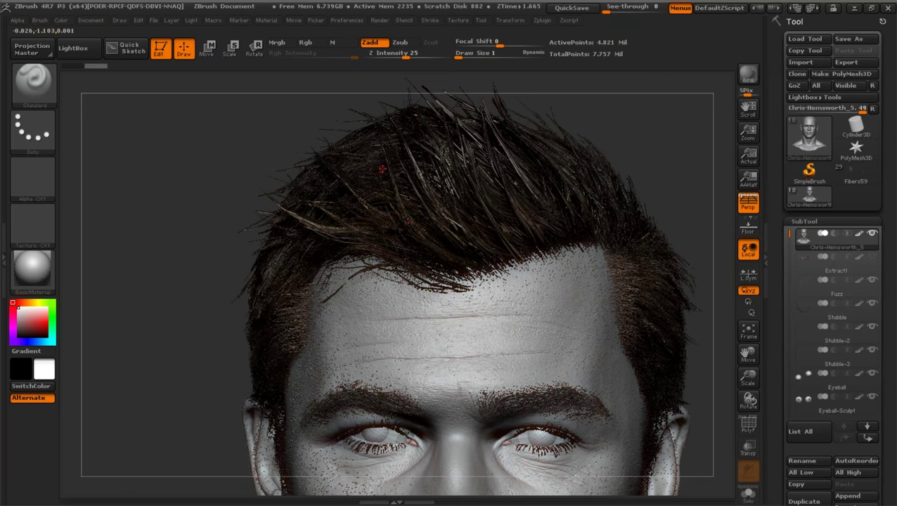
Set the draw size to 6, select the Hair-1 subtool on the model and hide the Eyeball subtool.
drag(459, 56, 460, 56)
alt+click(364, 185)
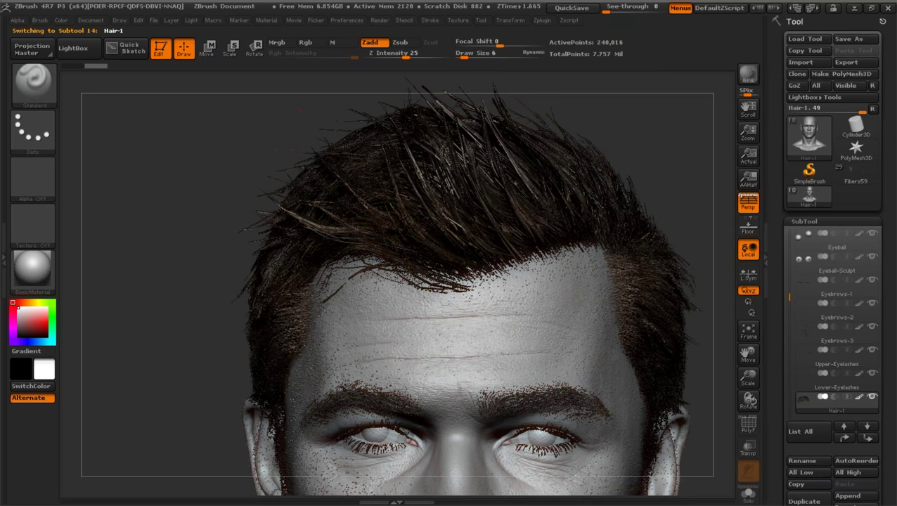
drag(283, 128, 287, 124)
drag(747, 383, 746, 372)
key(ctrl)
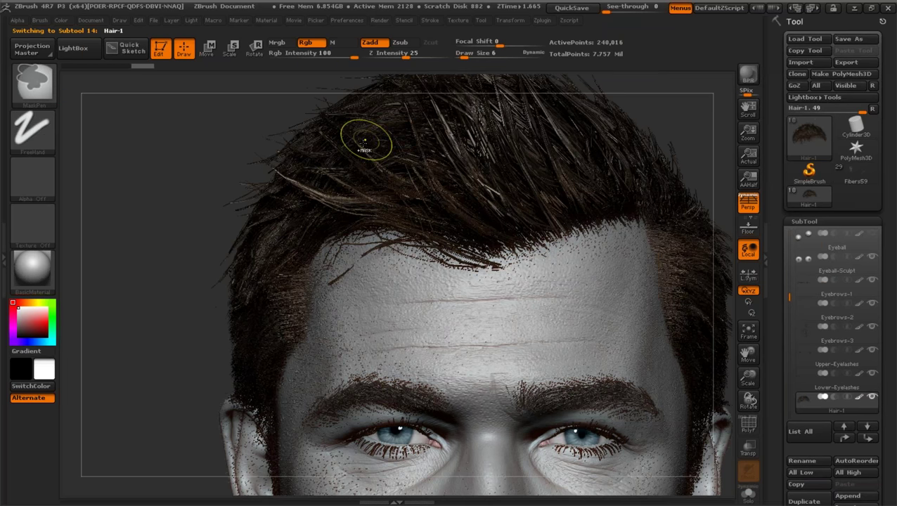
drag(745, 360, 746, 360)
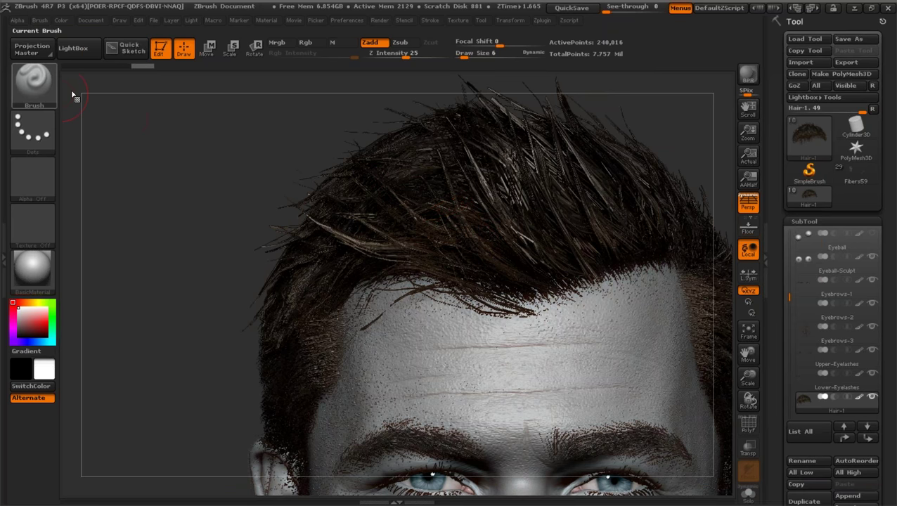
Pull a lock of Hair-1 outward from the side of the head with the GroomSpike brush at draw size 37.
click(43, 87)
click(445, 225)
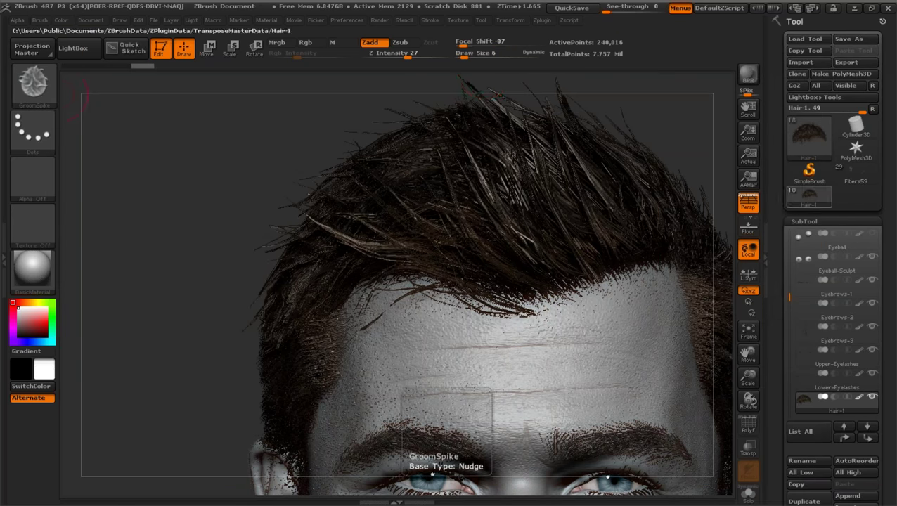
click(473, 56)
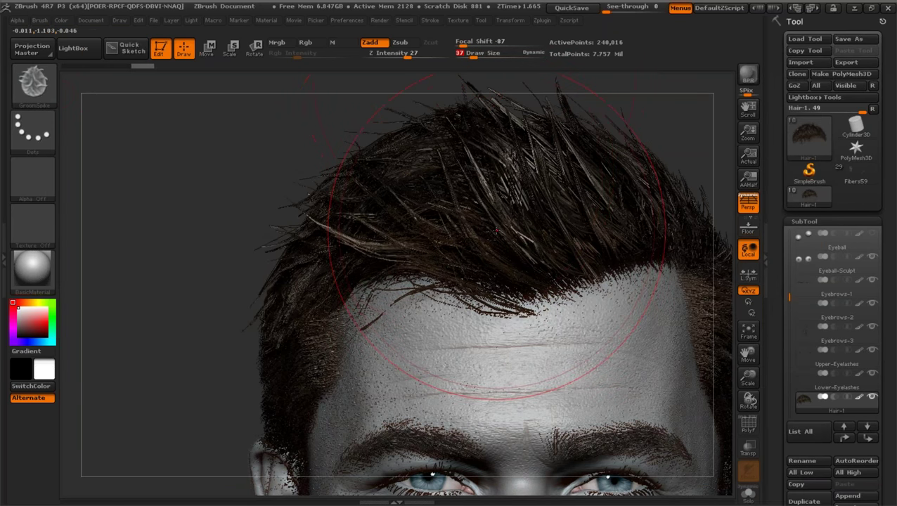
drag(448, 190, 280, 116)
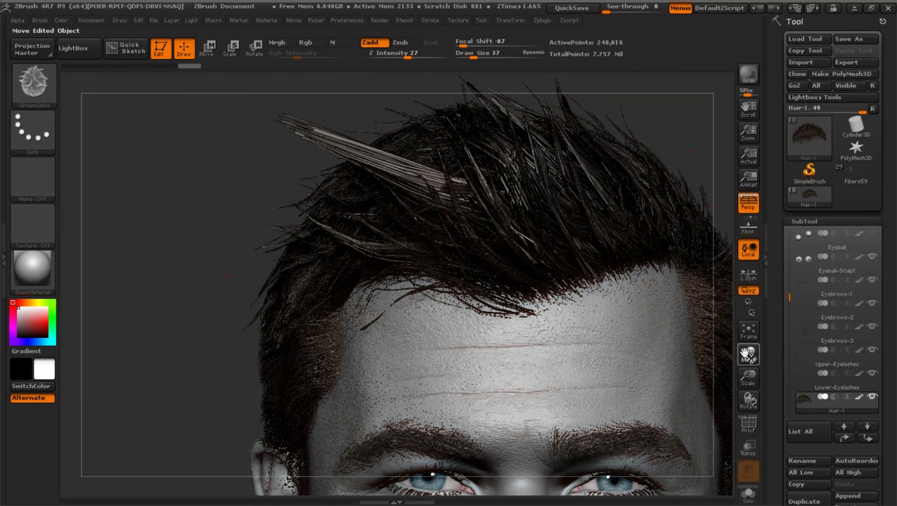
drag(747, 355, 800, 382)
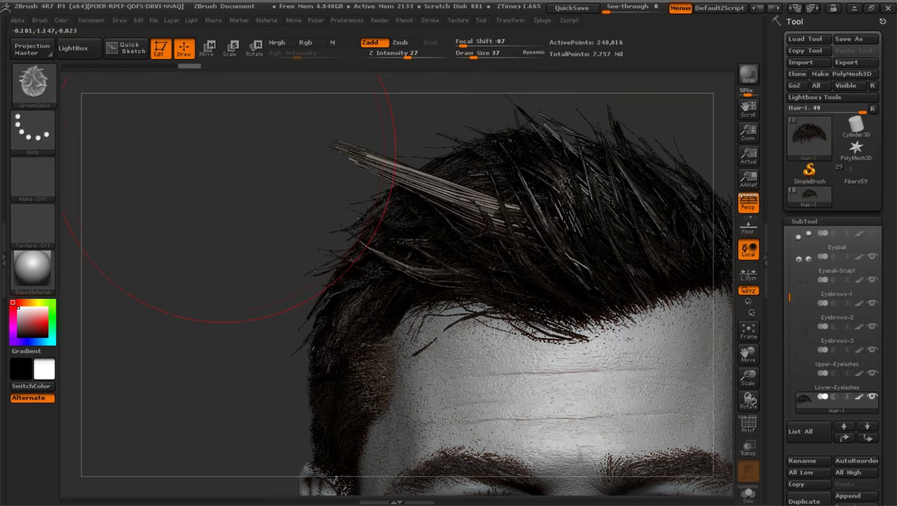
Taper the pulled-out hair lock to a point with the Pinch brush at draw size 12.
key(b)
click(236, 284)
drag(473, 56, 457, 59)
mouse_move(281, 155)
mouse_down()
mouse_move(374, 163)
mouse_move(428, 190)
mouse_move(343, 150)
mouse_move(312, 147)
mouse_up()
drag(264, 186, 432, 223)
drag(747, 380, 752, 372)
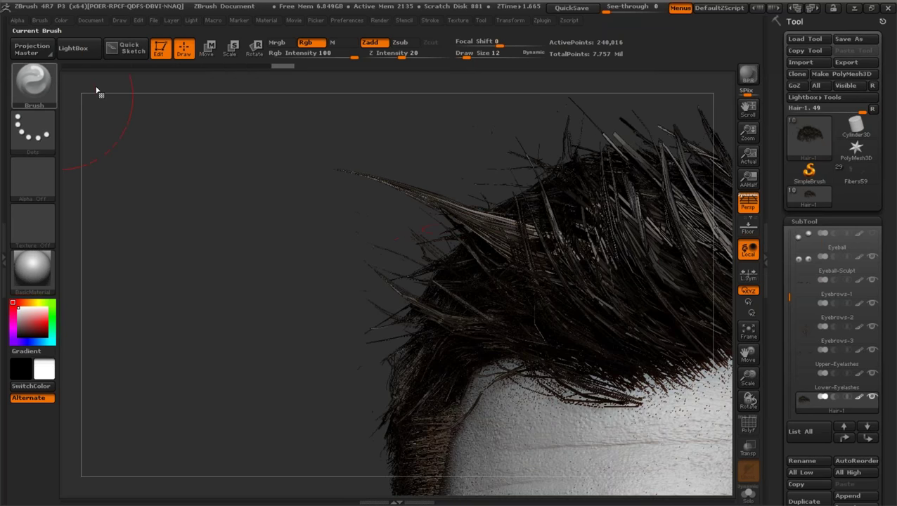
Bend the tip and middle of the pointed hair lock upward with the Move brush.
key(b)
key(m)
key(v)
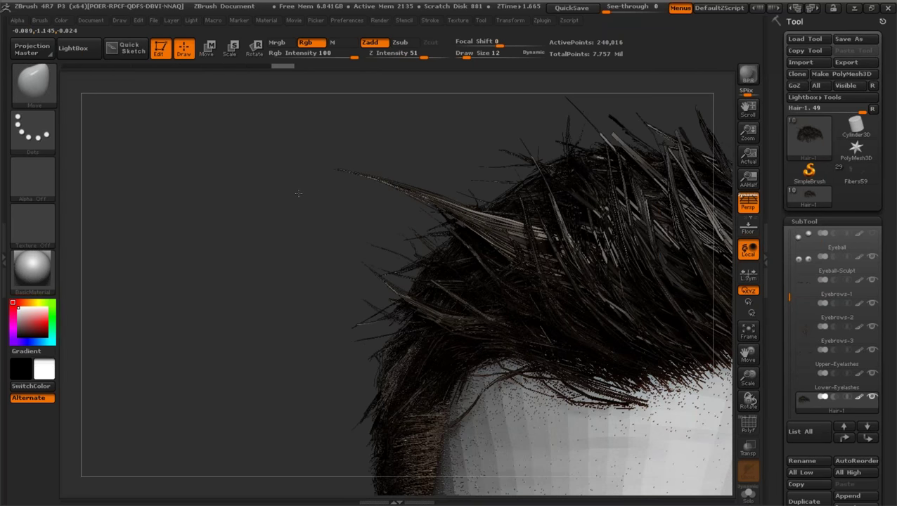
mouse_move(466, 205)
mouse_down()
mouse_move(462, 213)
mouse_move(433, 205)
mouse_up()
drag(360, 175, 351, 167)
drag(398, 189, 383, 178)
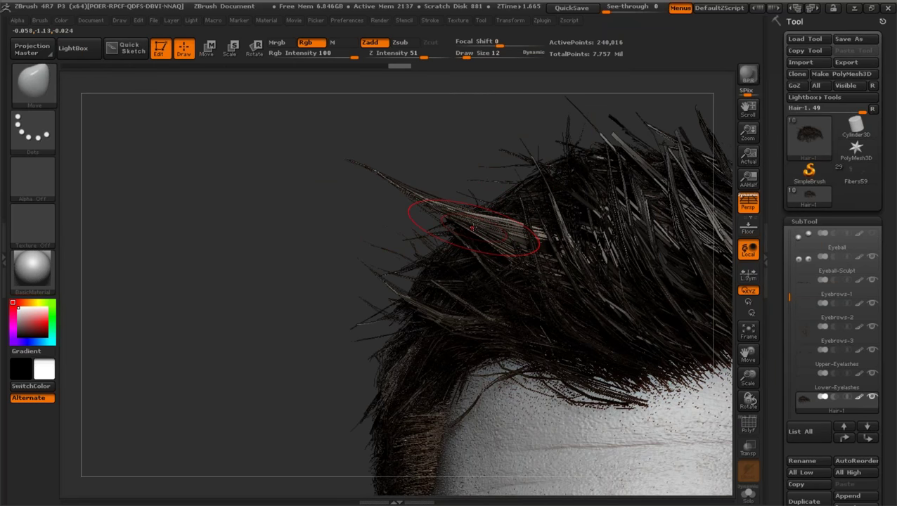
Tighten the strands of the pointed hair lock further with the Pinch brush.
click(32, 81)
mouse_move(238, 288)
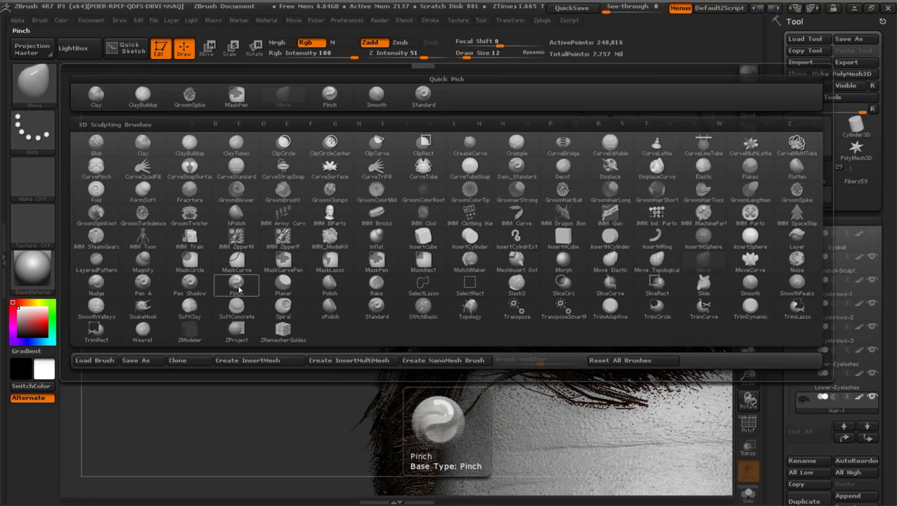
click(237, 285)
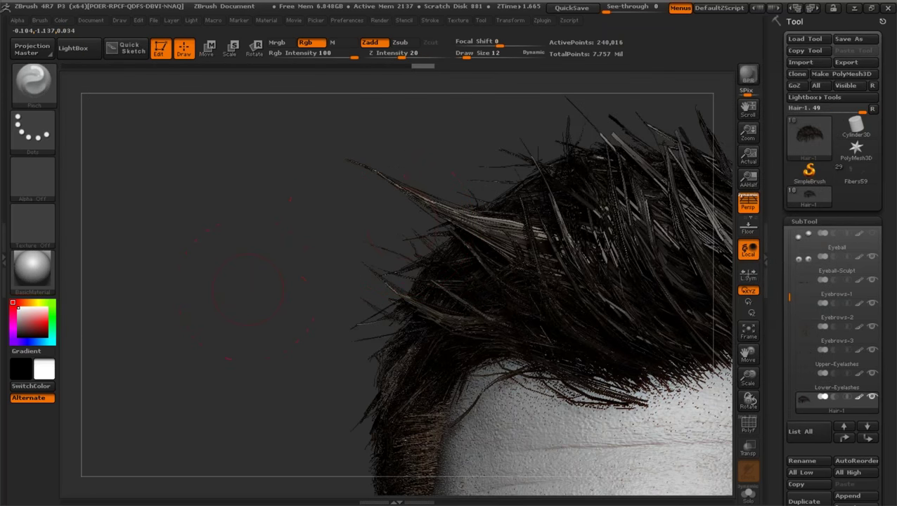
drag(339, 229, 345, 221)
mouse_move(502, 235)
mouse_down()
mouse_move(484, 227)
mouse_move(493, 233)
mouse_up()
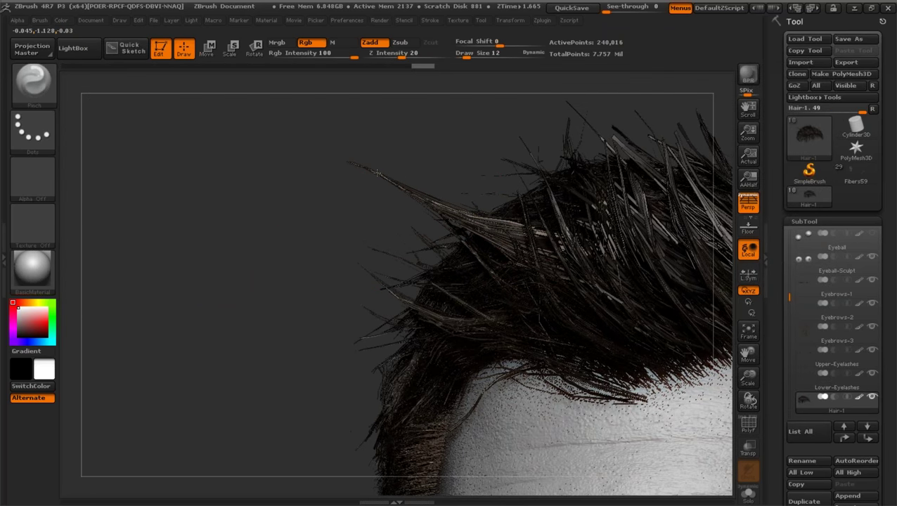
Try a GroomSpike stroke along the pointed hair lock, undo it and return to the Pinch brush.
click(61, 86)
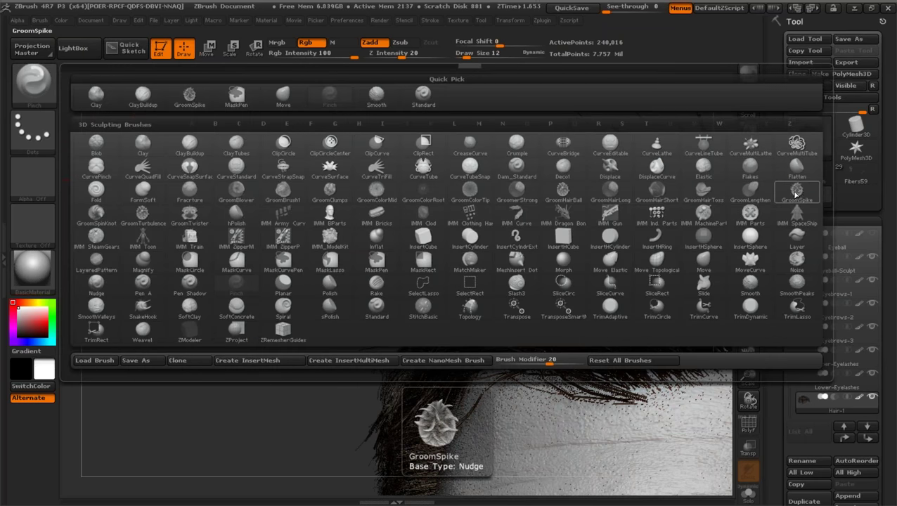
click(796, 191)
drag(506, 246, 436, 191)
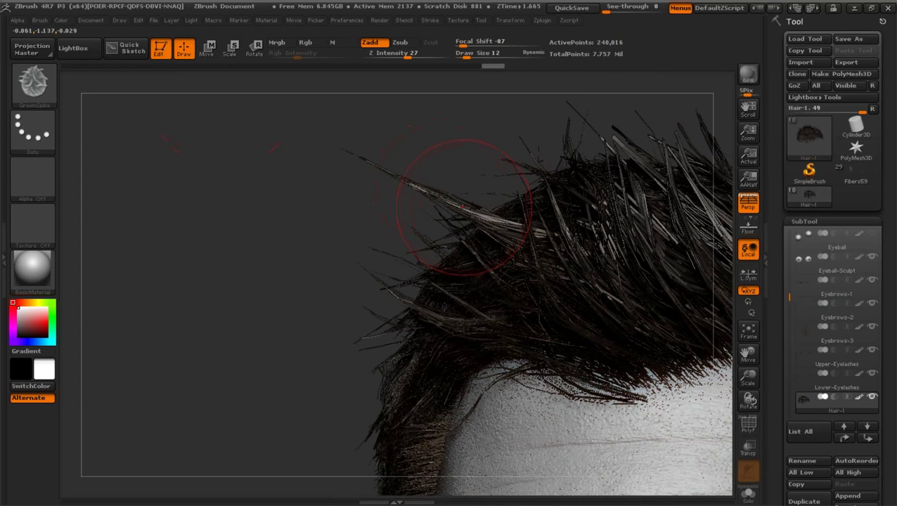
key(ctrl+z)
click(33, 81)
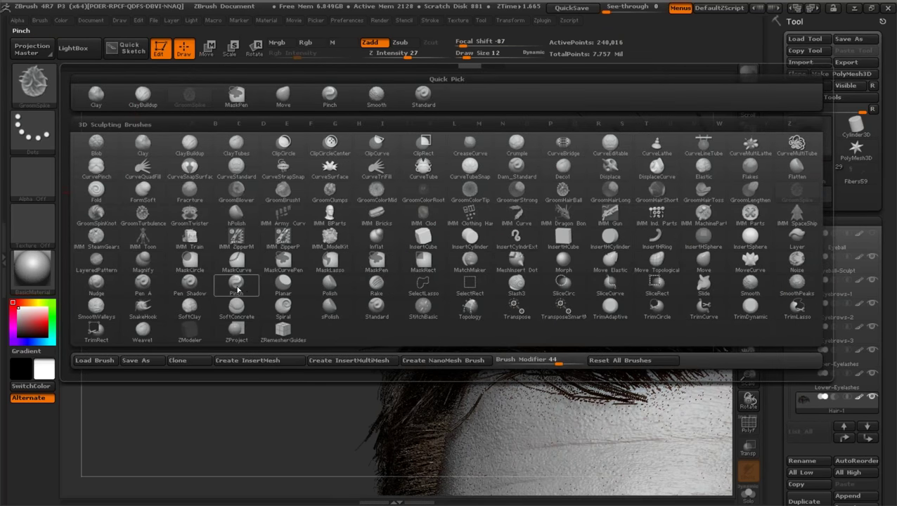
click(237, 282)
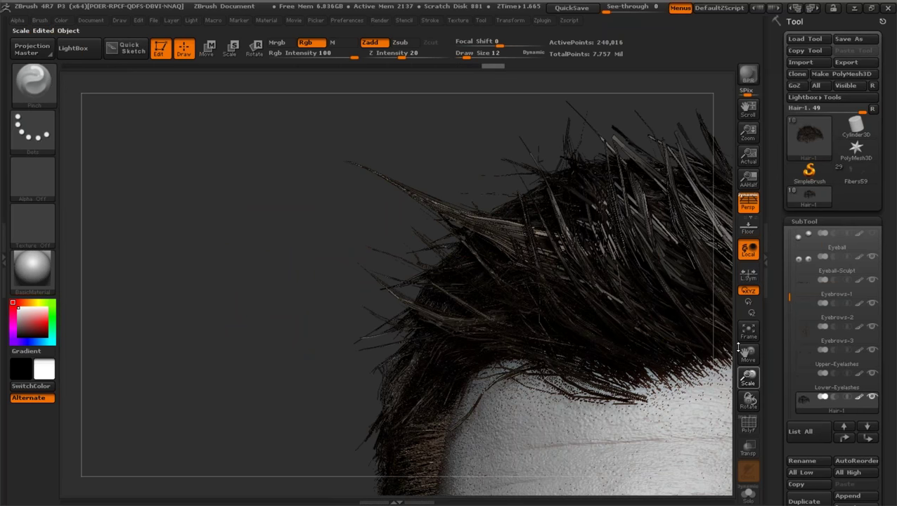
Undo all the grooming, pinching and moving strokes made on the Hair-1 lock.
drag(747, 376, 738, 347)
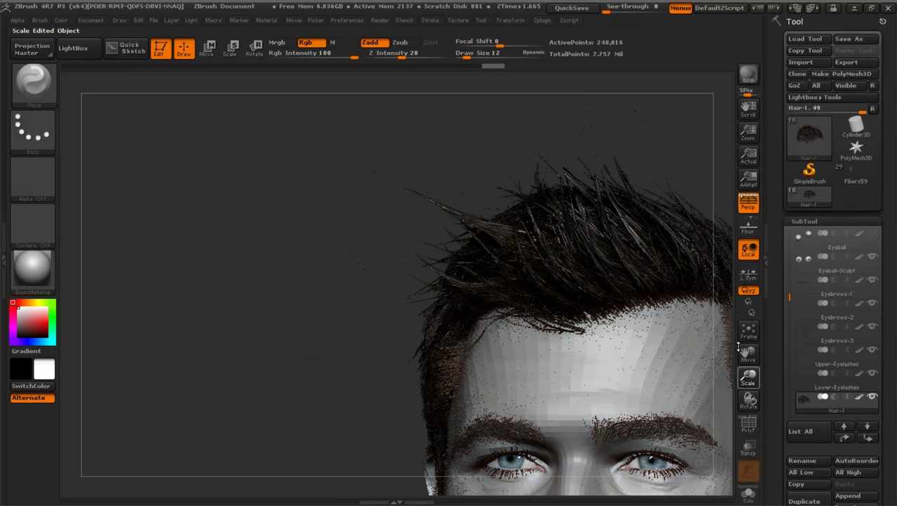
key(ctrl+z)
key(ctrl+z)
key(ctrl+z)
key(ctrl+z)
key(ctrl+z)
key(ctrl+z)
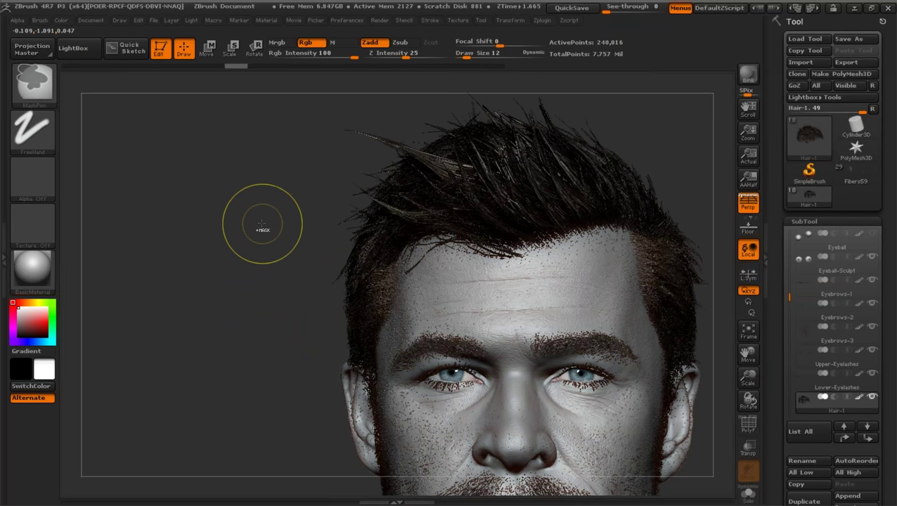
key(ctrl+z)
key(ctrl+z)
key(ctrl+z)
mouse_move(253, 214)
mouse_down()
mouse_move(256, 226)
mouse_move(272, 226)
mouse_up()
Show the Extract1 subtool again and examine its strands over the main hair.
scroll(867, 281, up, 6)
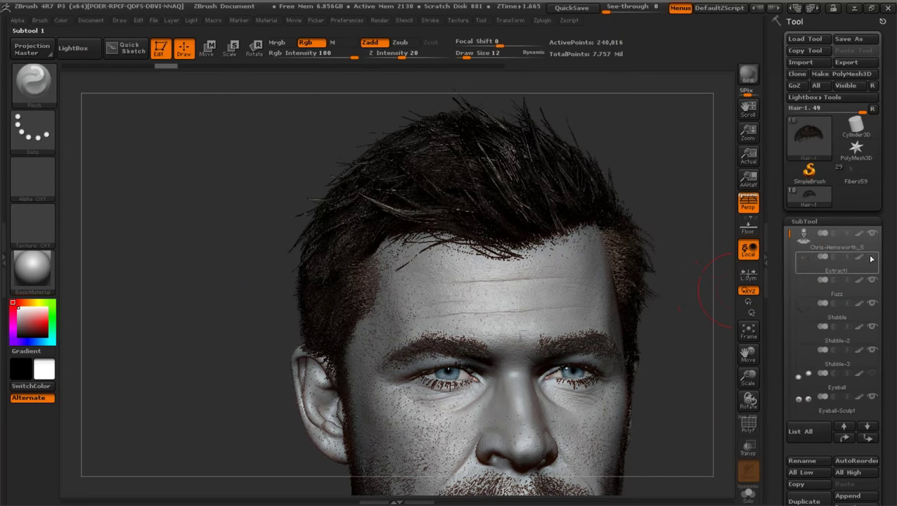
click(872, 261)
key(ctrl+shift+z)
drag(723, 223, 699, 224)
drag(748, 377, 744, 350)
Examine the complete hairstyle from the front and in three-quarter view, checking which strands belong to Extract1.
drag(639, 231, 672, 302)
drag(746, 376, 745, 401)
drag(744, 355, 736, 317)
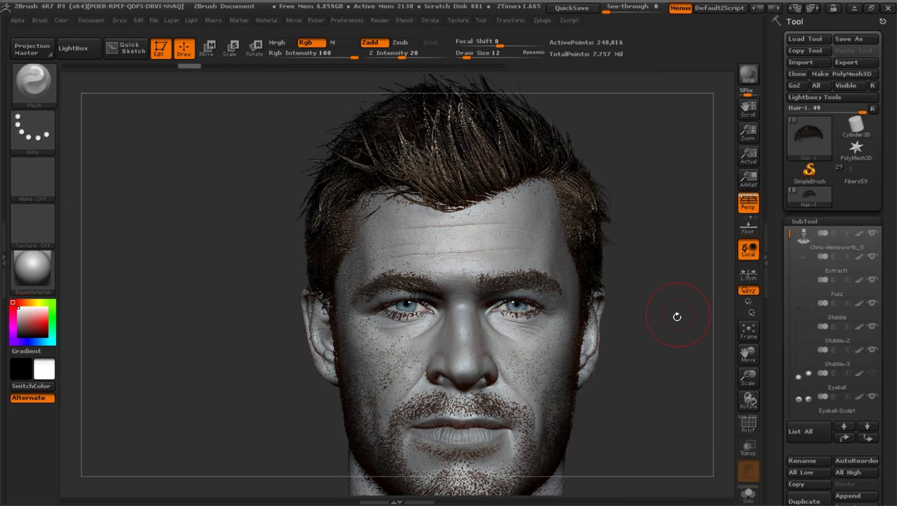
drag(677, 317, 689, 338)
drag(747, 349, 742, 379)
mouse_move(633, 235)
mouse_down()
mouse_move(680, 226)
mouse_move(651, 202)
mouse_move(625, 237)
mouse_up()
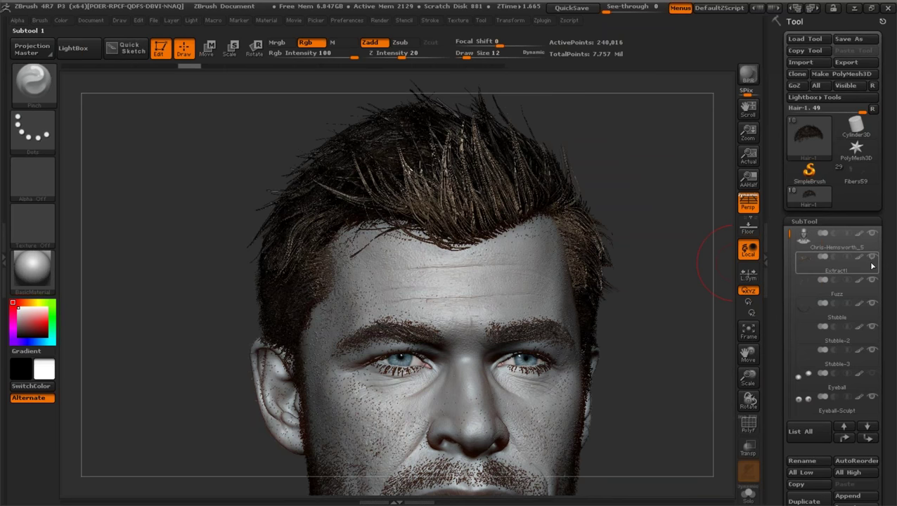
mouse_move(805, 263)
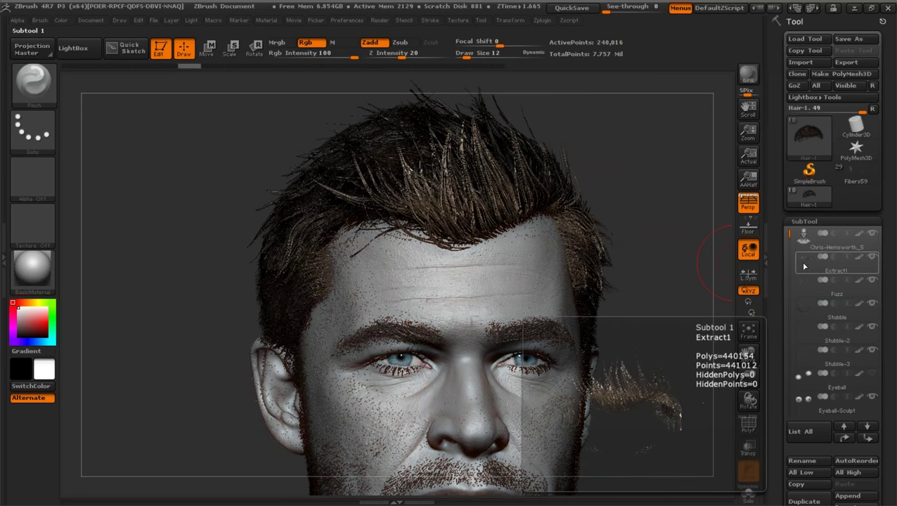
drag(676, 238, 782, 204)
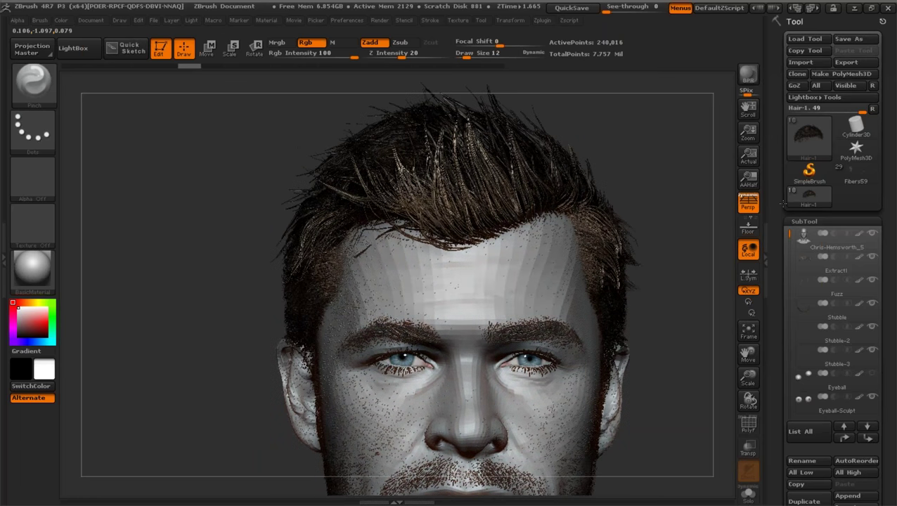
Switch to the bearded smoker tool, frame the whole model and look closely at the beard.
click(856, 173)
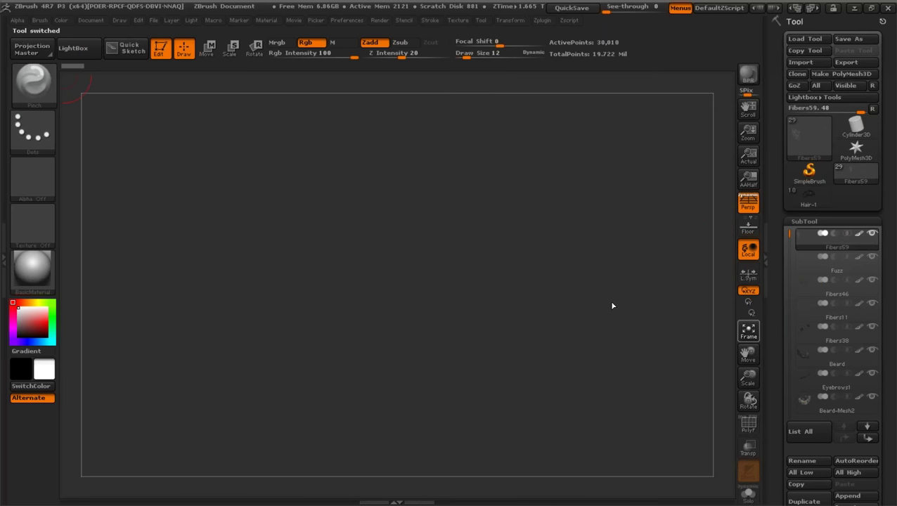
click(749, 329)
drag(749, 376, 780, 280)
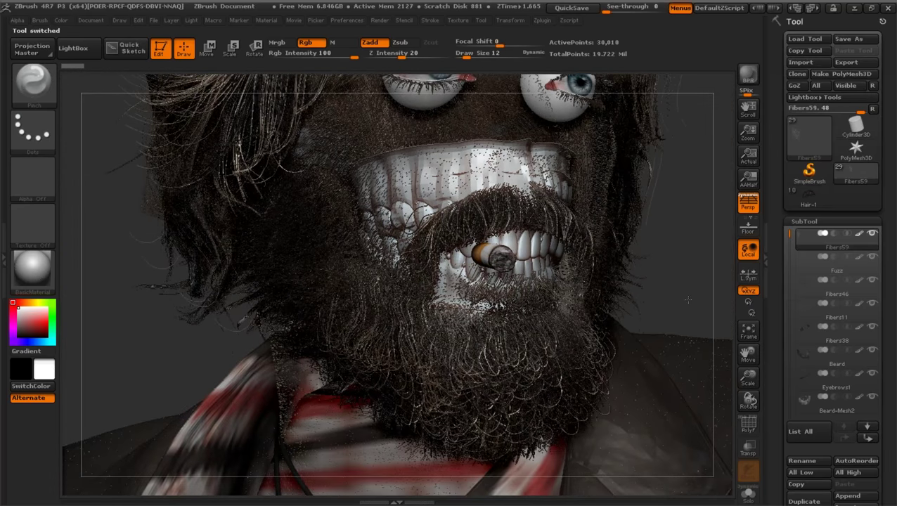
drag(688, 301, 716, 303)
drag(746, 393, 745, 205)
Select the Fibers46 and Fuzz subtools in turn and examine the curled beard strands up close.
alt+click(697, 220)
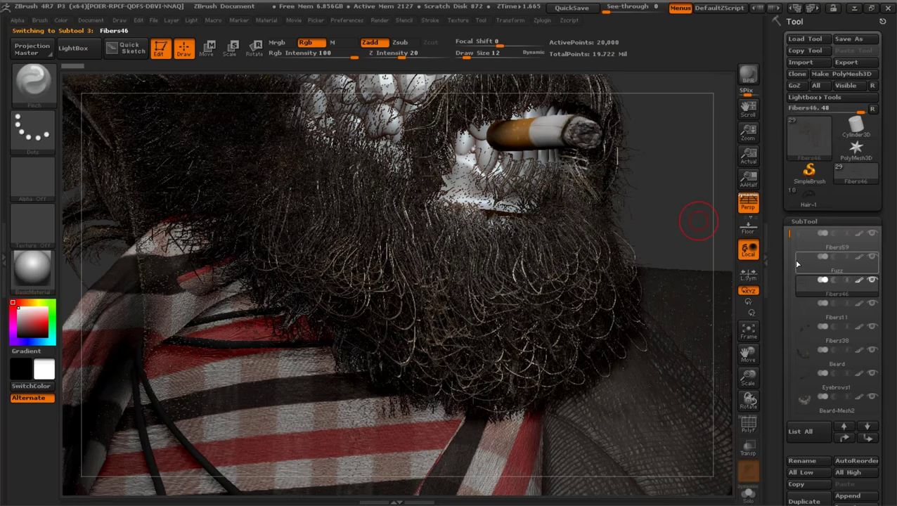
click(799, 266)
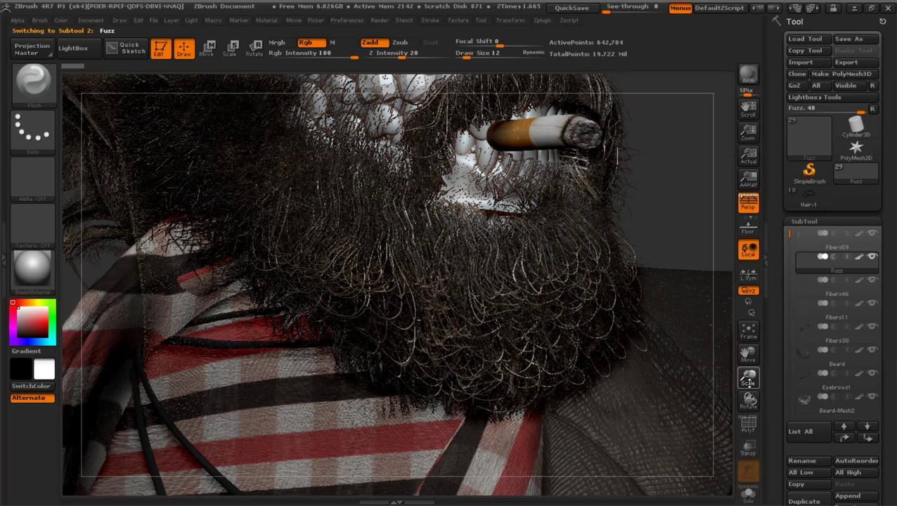
drag(747, 380, 699, 301)
Isolate the Beard-Mesh2 subtool, inspect its curled strands, and show all the other subtools again.
drag(785, 236, 786, 259)
mouse_move(804, 268)
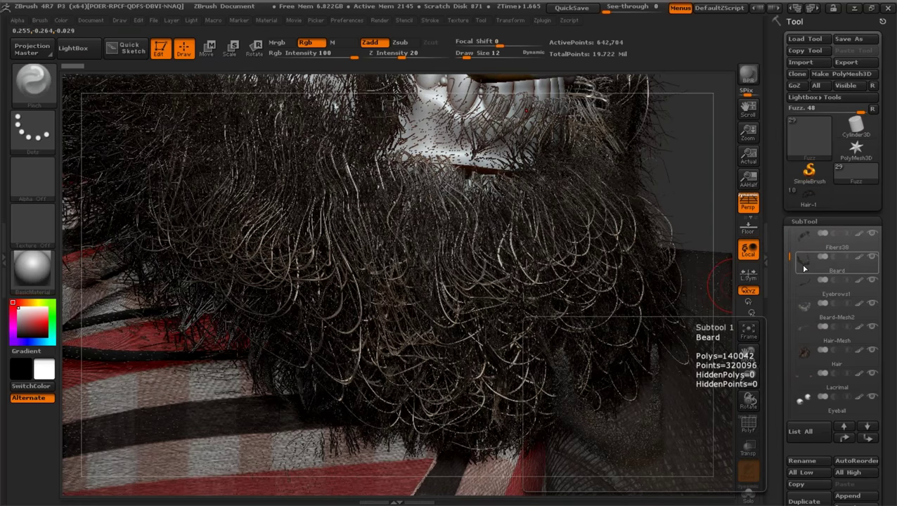
click(805, 303)
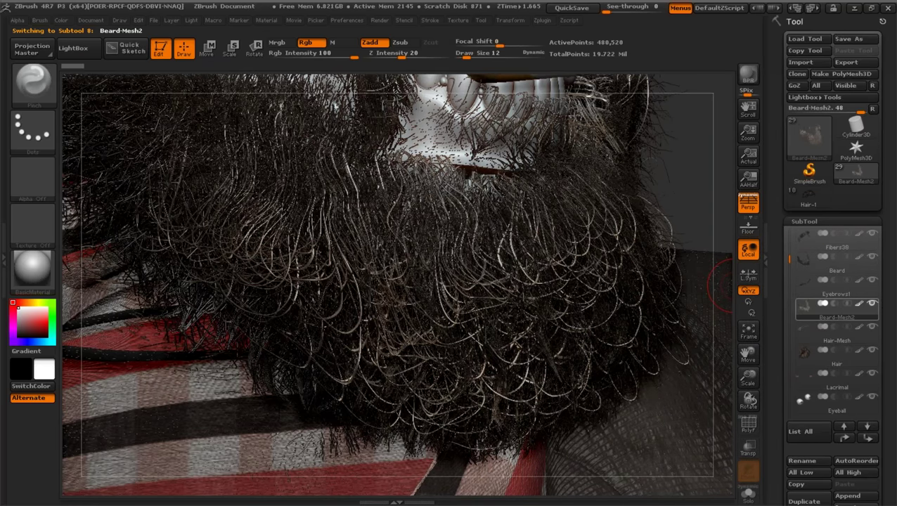
click(872, 303)
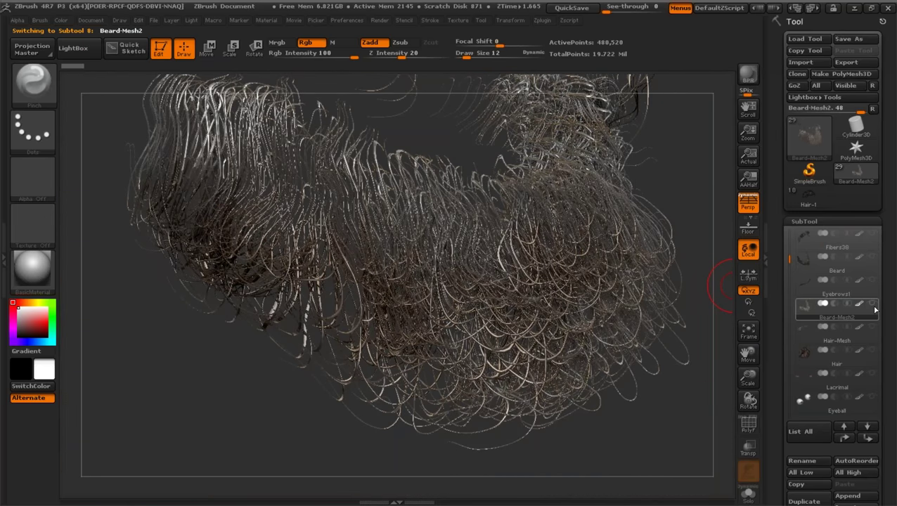
drag(703, 365, 688, 332)
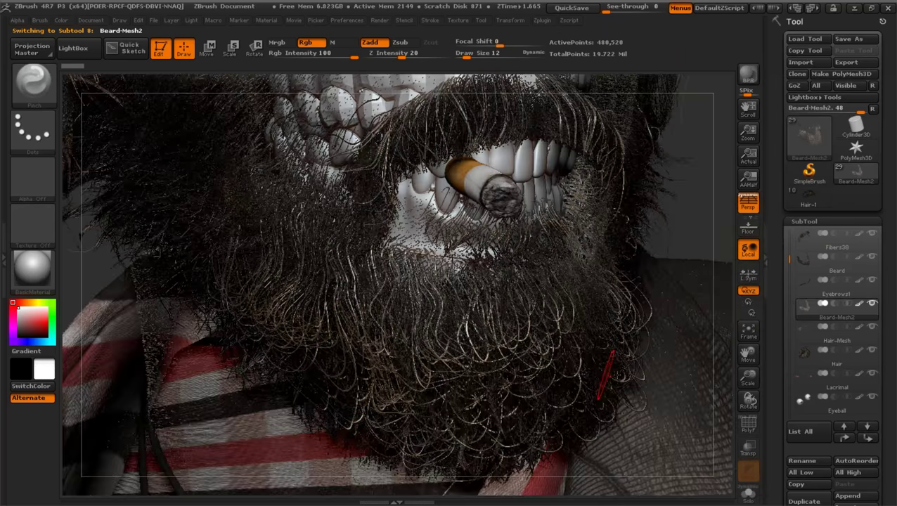
mouse_move(746, 376)
mouse_down()
mouse_move(751, 385)
mouse_move(746, 353)
mouse_move(744, 365)
mouse_up()
Select the long hair under the cap, view the Hair subtool alone, and bring the other subtools back.
drag(789, 260, 786, 211)
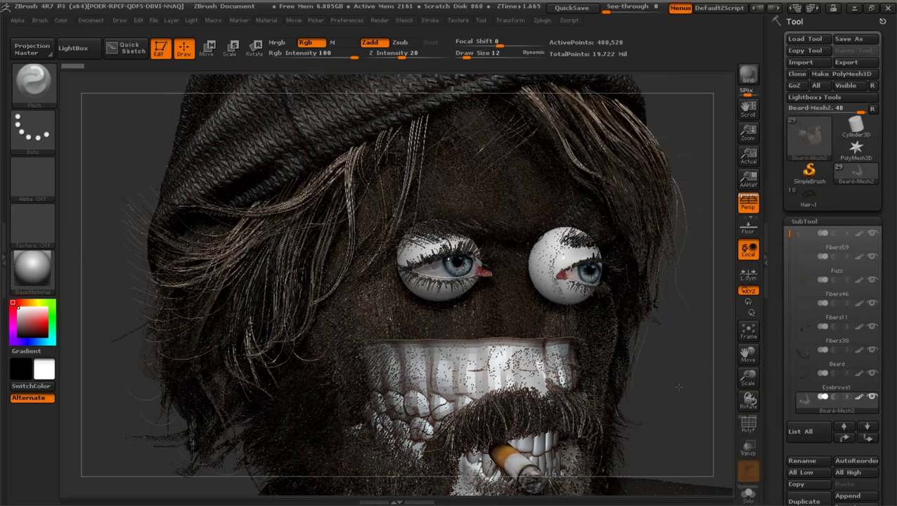
drag(679, 386, 724, 255)
alt+click(660, 170)
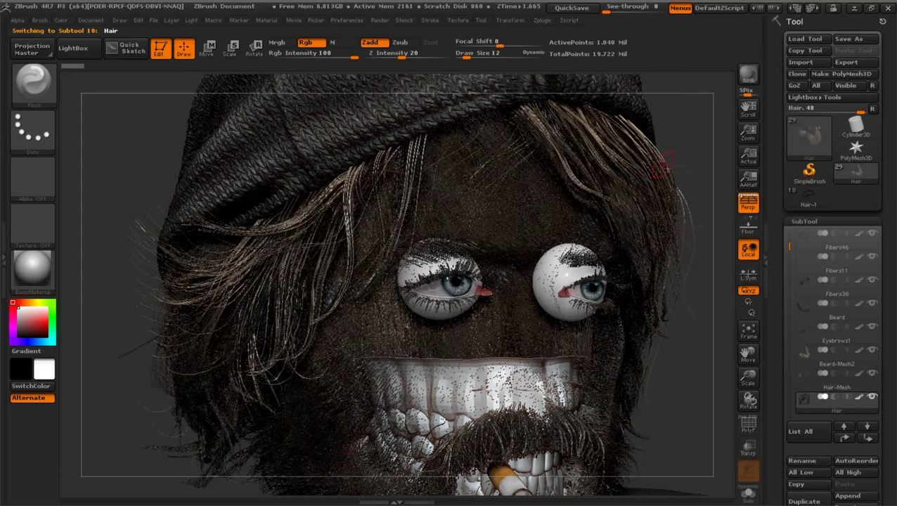
shift+click(874, 398)
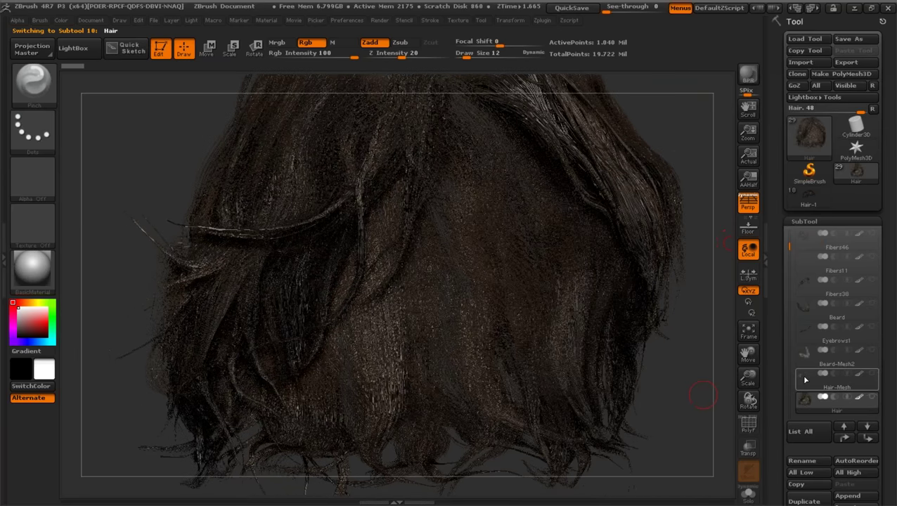
shift+click(873, 398)
Isolate the Hair-Mesh subtool, inspect its loose strands, and restore the visibility of the other subtools.
click(836, 380)
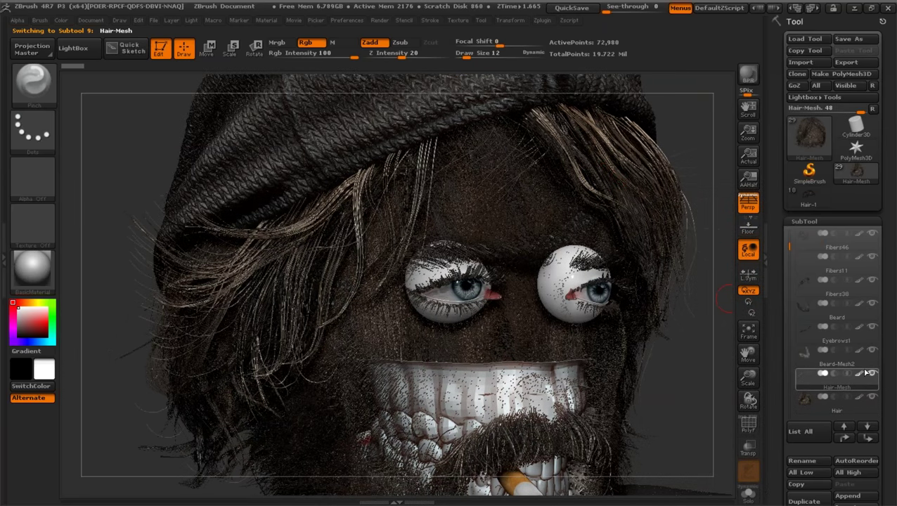
shift+click(871, 373)
drag(686, 393, 709, 399)
drag(442, 399, 485, 391)
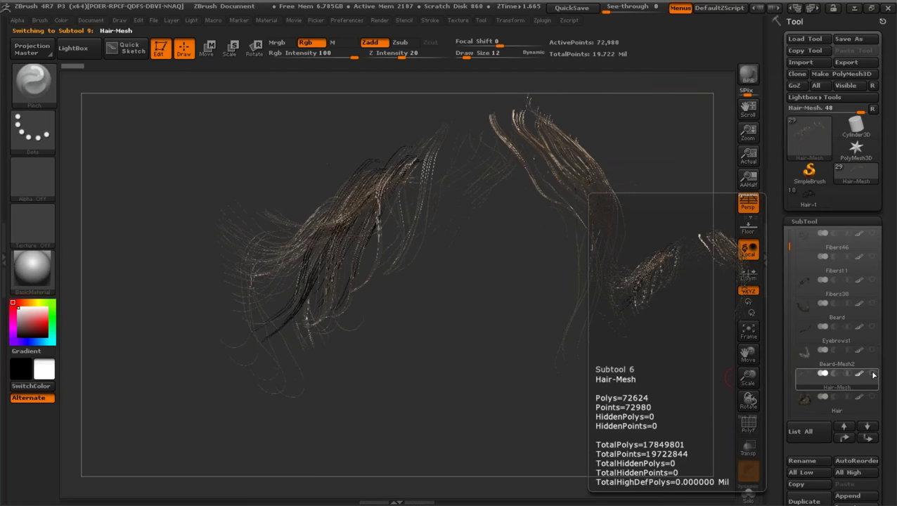
shift+click(873, 374)
Return to the Chris Hemsworth bust tool and select its Chris-Hemsworth_5 head subtool.
drag(642, 341, 765, 470)
click(811, 202)
drag(745, 377, 778, 266)
click(832, 238)
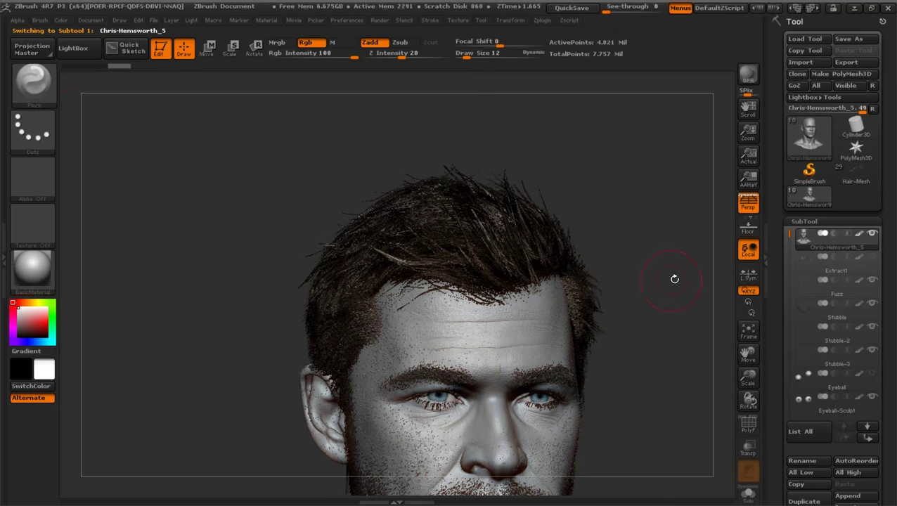
Examine the whole Hemsworth head and hairstyle from the front and in three-quarter view.
drag(673, 279, 641, 280)
drag(747, 376, 739, 322)
mouse_move(648, 316)
mouse_down()
mouse_move(620, 317)
mouse_move(672, 327)
mouse_up()
drag(676, 315, 618, 309)
drag(748, 377, 749, 391)
drag(700, 311, 660, 310)
drag(748, 377, 747, 367)
drag(747, 354, 703, 340)
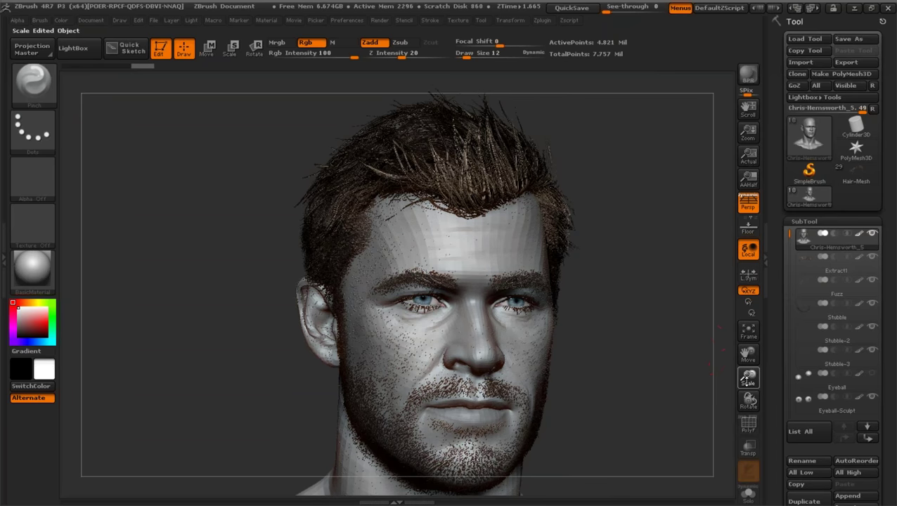
drag(745, 380, 745, 386)
drag(748, 353, 750, 337)
mouse_move(700, 318)
mouse_down()
mouse_move(692, 315)
mouse_move(727, 371)
mouse_move(742, 379)
mouse_up()
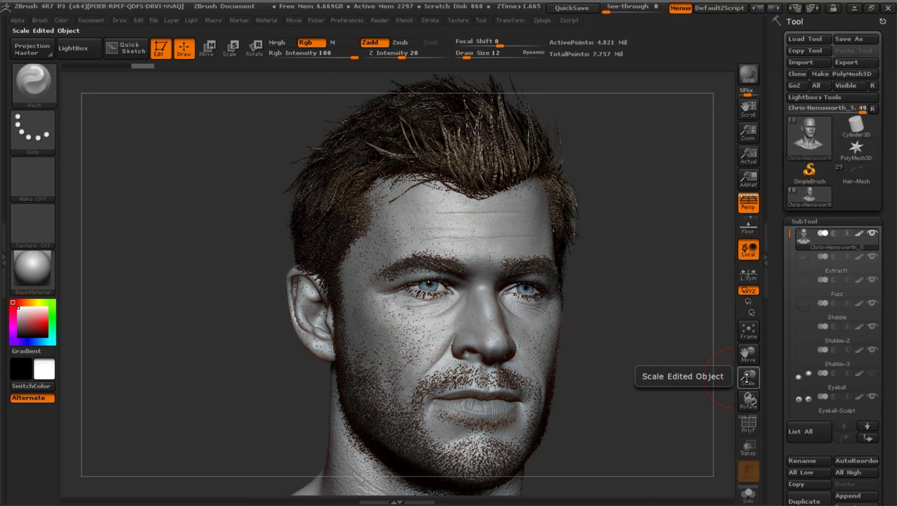
Examine the front hair strands and the hairline above the forehead up close from several angles.
drag(745, 378, 751, 413)
drag(743, 351, 687, 253)
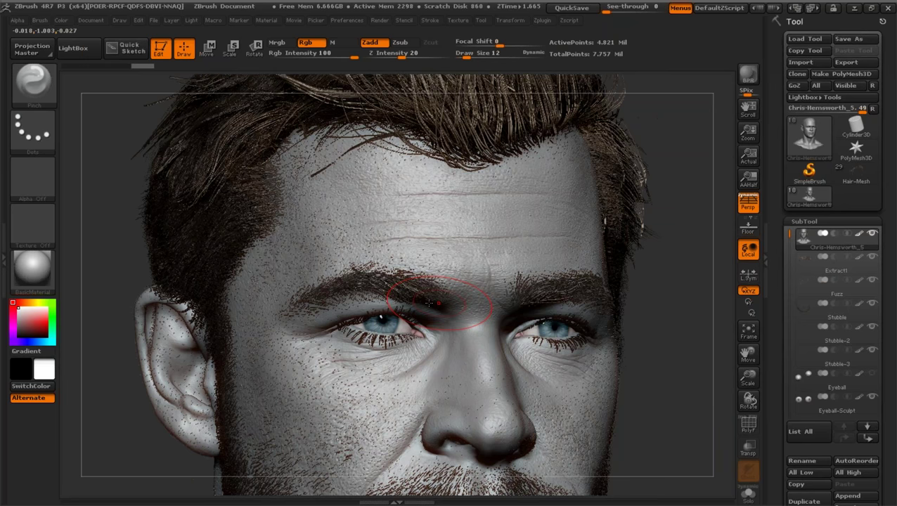
drag(747, 362, 747, 398)
drag(747, 354, 747, 418)
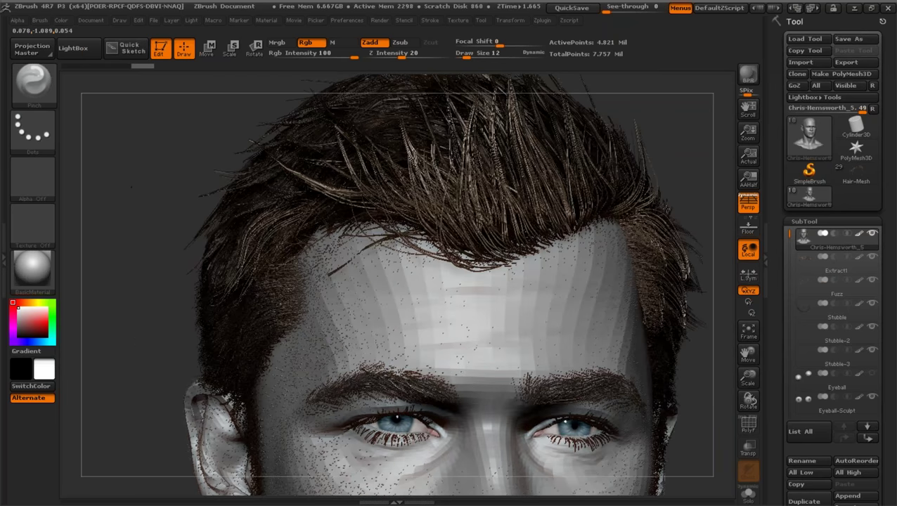
drag(747, 377, 747, 394)
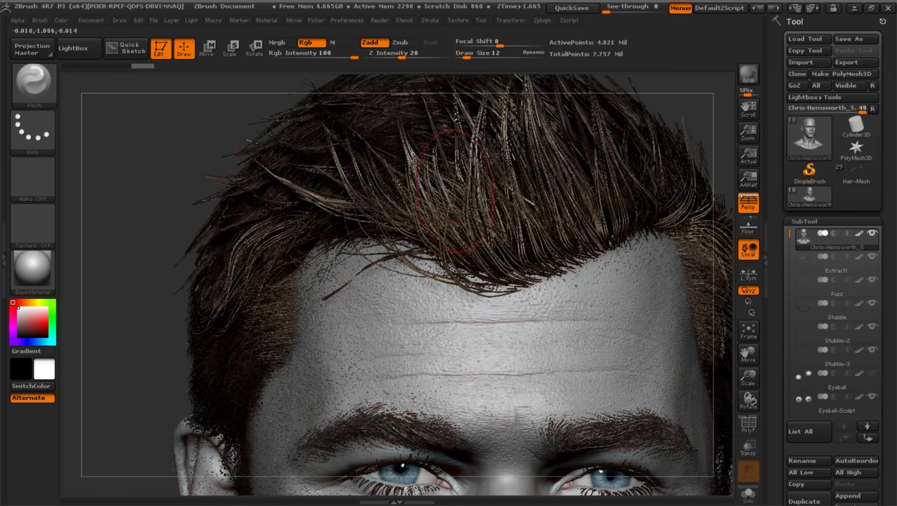
drag(167, 136, 98, 147)
drag(747, 377, 764, 406)
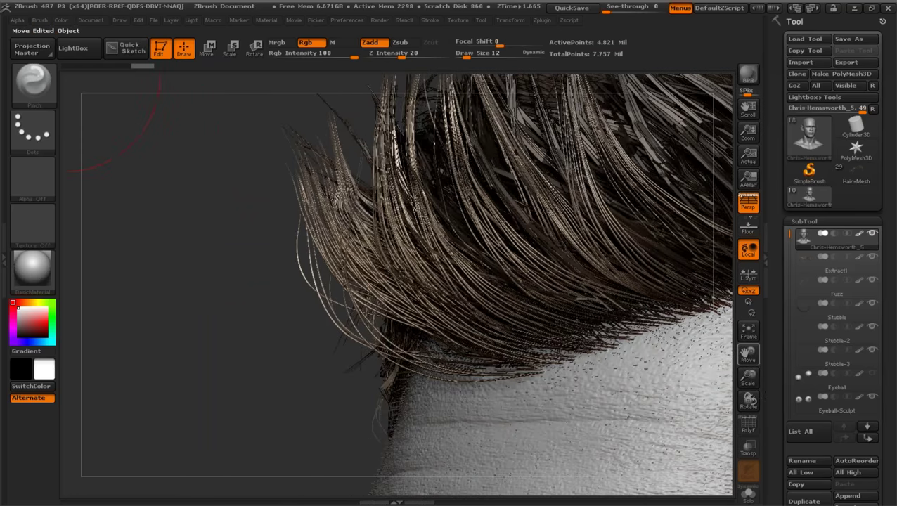
drag(748, 354, 807, 264)
drag(748, 377, 745, 388)
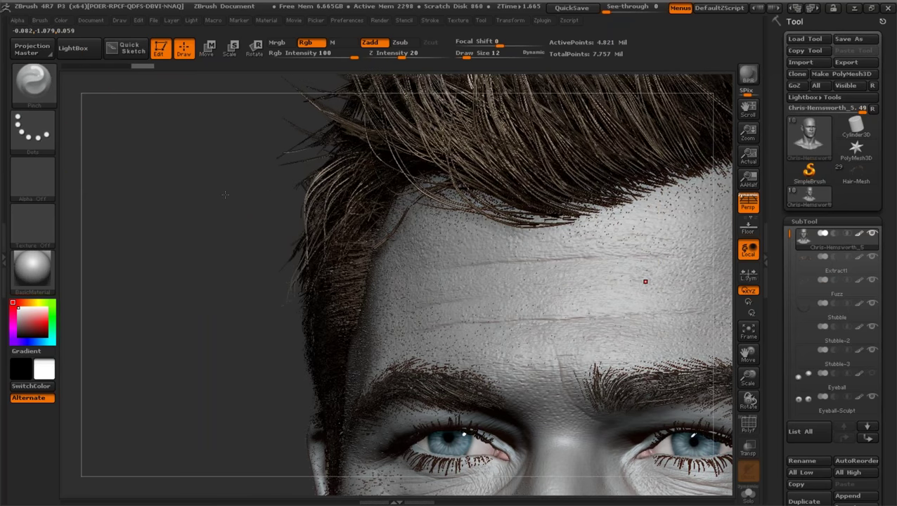
Select the Chris-Hemsworth_5 head and examine the eyebrows, lashes, skin pores and stubble up close.
alt+click(645, 281)
drag(741, 361, 731, 448)
drag(198, 131, 257, 134)
mouse_move(747, 382)
mouse_down()
mouse_move(682, 336)
mouse_move(747, 372)
mouse_up()
drag(747, 354, 735, 322)
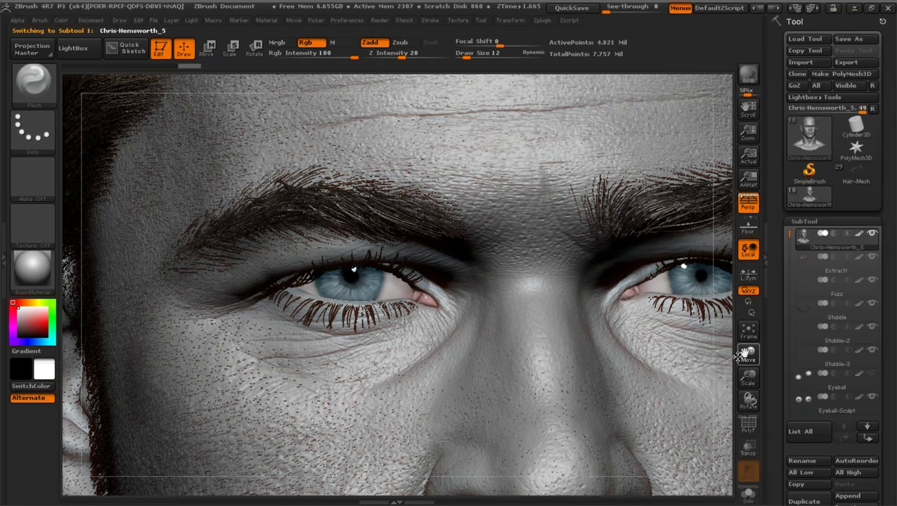
drag(740, 357, 618, 388)
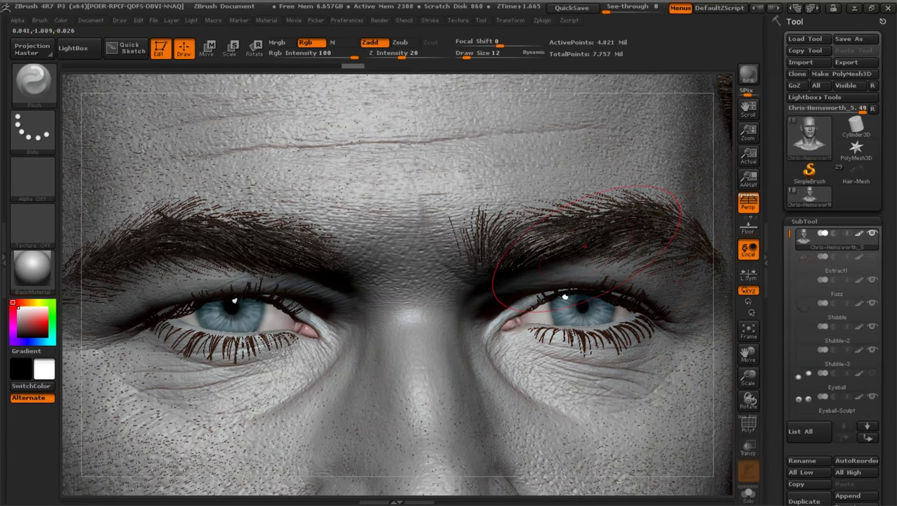
mouse_move(724, 347)
mouse_down()
mouse_move(743, 351)
mouse_move(744, 395)
mouse_move(742, 371)
mouse_move(686, 300)
mouse_move(724, 336)
mouse_up()
drag(745, 375, 724, 325)
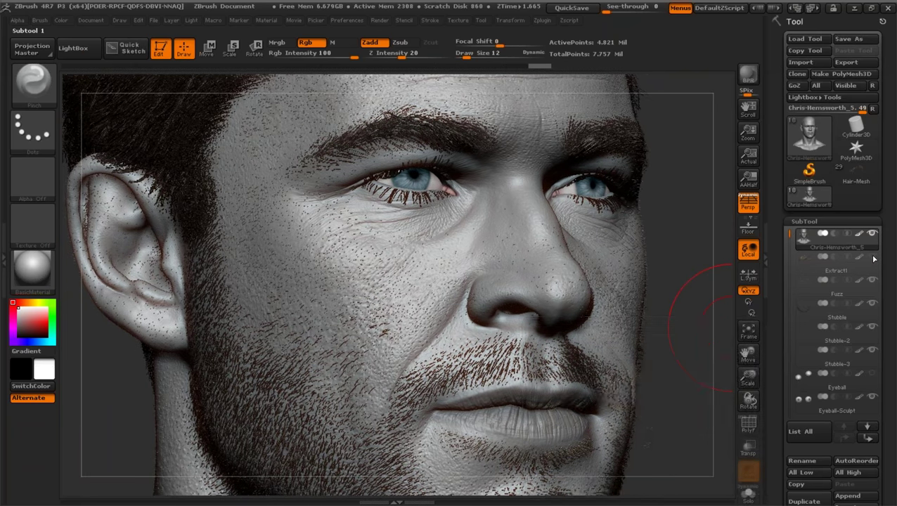
Hide the Extract1 subtool and check the hairstyle without it in three-quarter view.
mouse_move(874, 259)
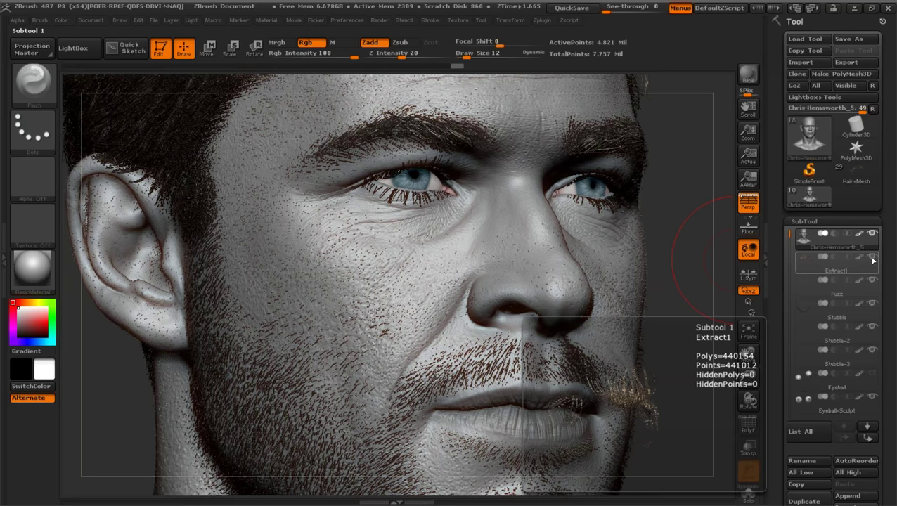
click(871, 260)
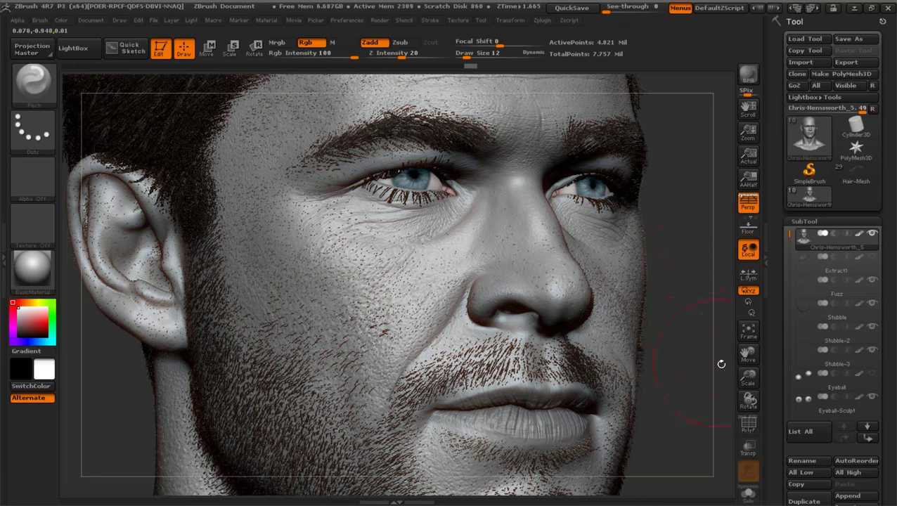
drag(751, 375, 675, 331)
drag(658, 245, 662, 244)
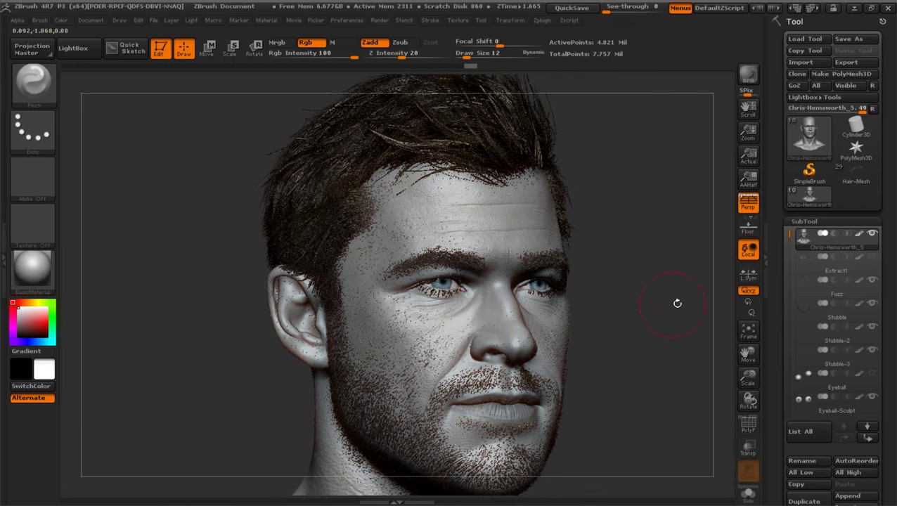
drag(687, 307, 719, 339)
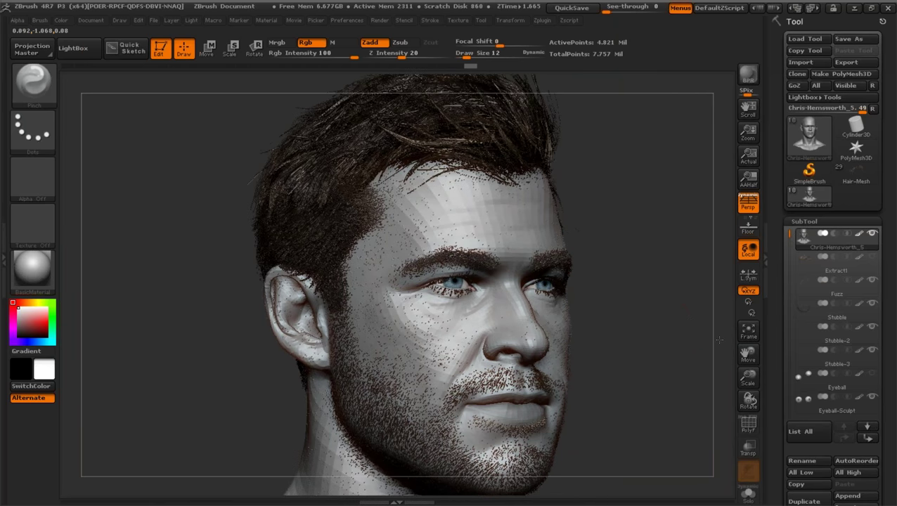
drag(747, 378, 712, 338)
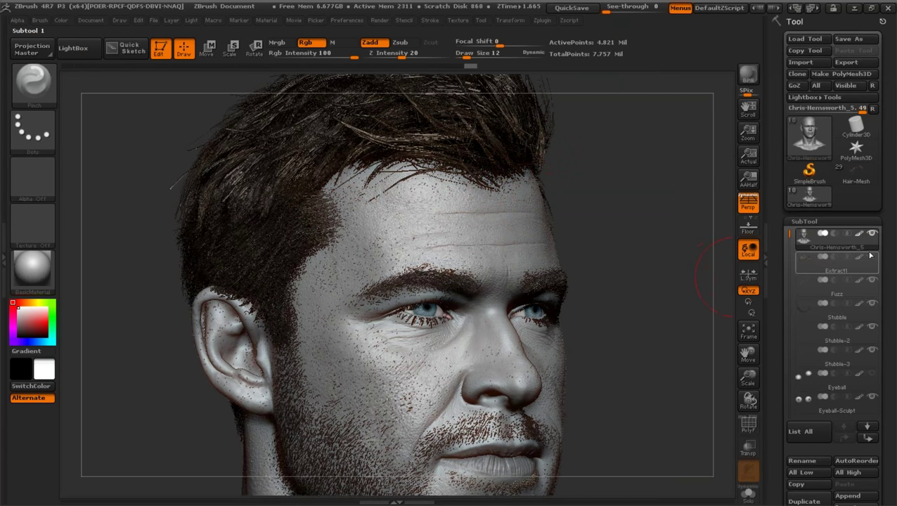
Show the Extract1 subtool again and examine the complete head from the front.
mouse_move(869, 257)
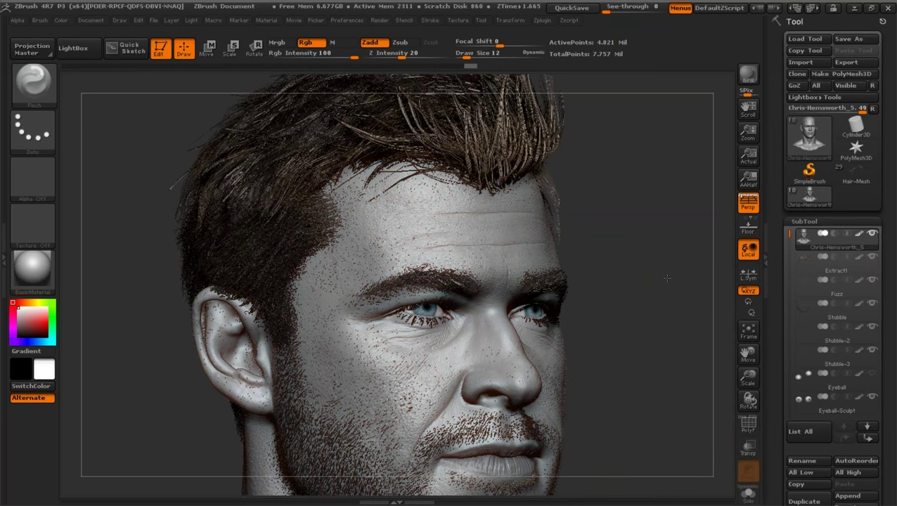
mouse_move(745, 374)
mouse_down()
mouse_move(690, 338)
mouse_move(746, 378)
mouse_up()
drag(692, 352, 618, 354)
mouse_move(748, 376)
mouse_down()
mouse_move(751, 387)
mouse_move(748, 367)
mouse_up()
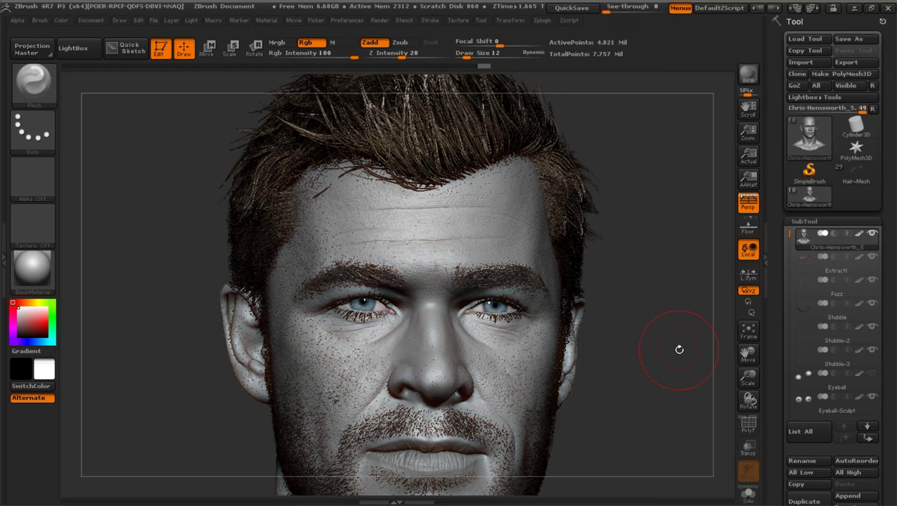
drag(743, 353, 749, 331)
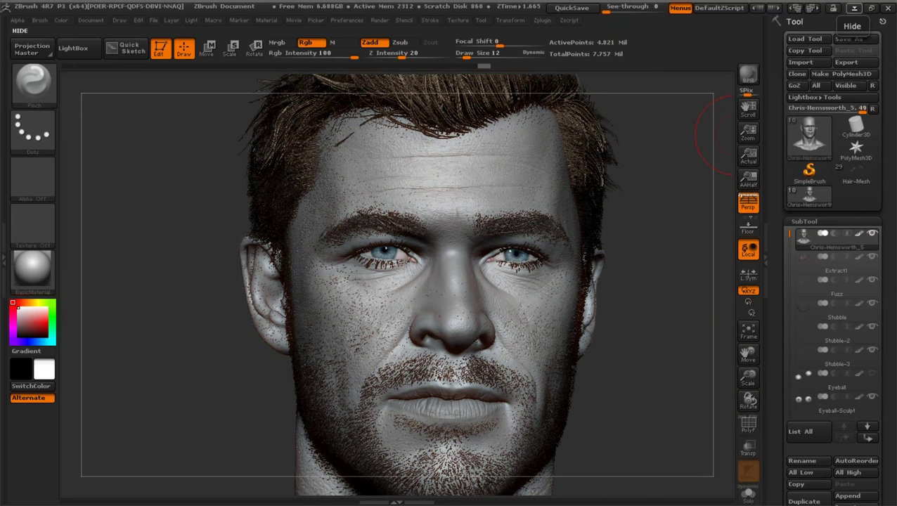
Leave the sculpt and the photo viewer for the file explorer and go back from the ZBC folder to Homeless WIP.
click(853, 8)
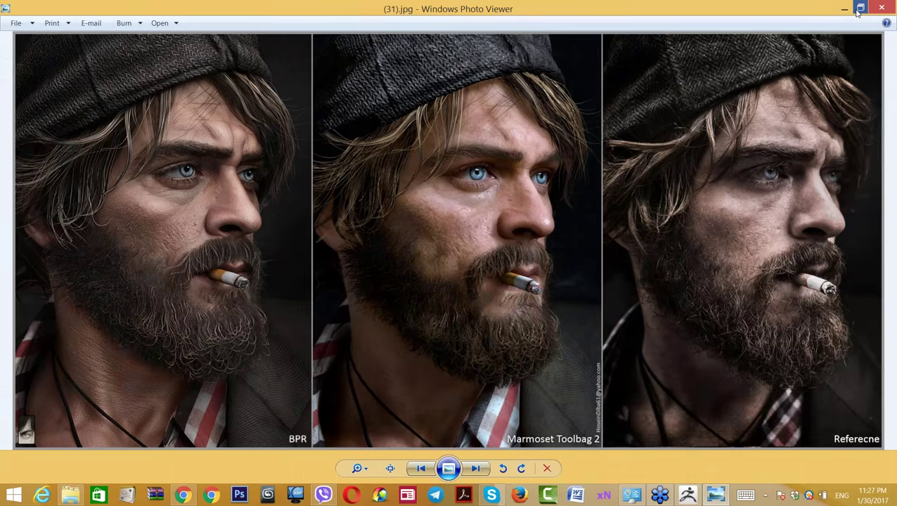
click(845, 10)
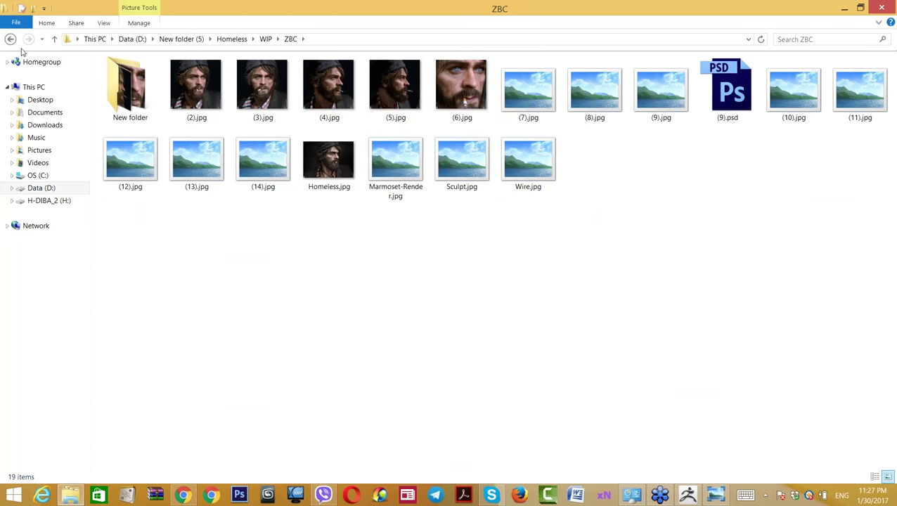
click(12, 43)
click(10, 40)
click(11, 39)
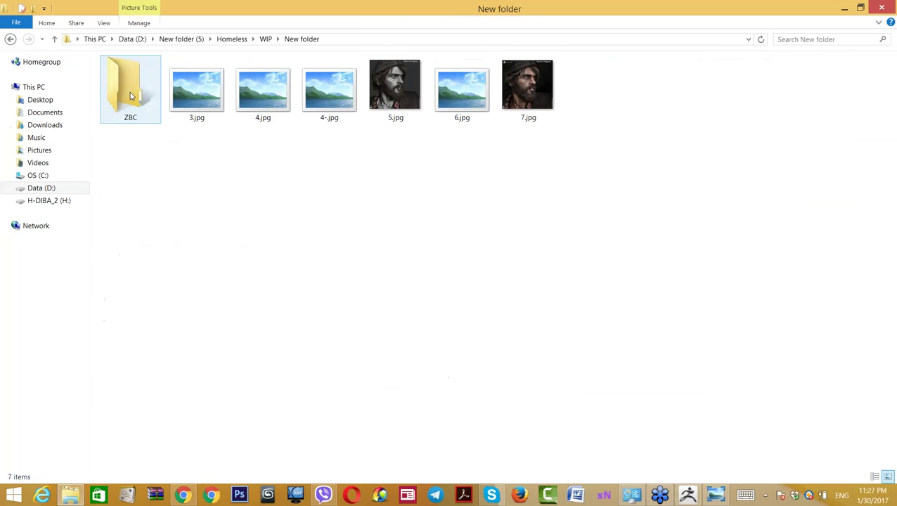
click(10, 40)
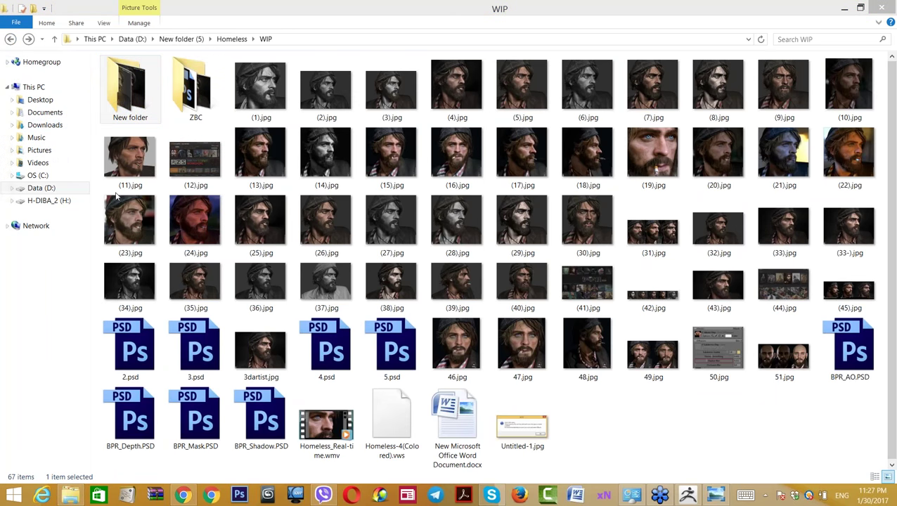
Browse to the Chris folder on the Data (D:) drive and check its Zb subfolder.
click(42, 187)
double_click(332, 104)
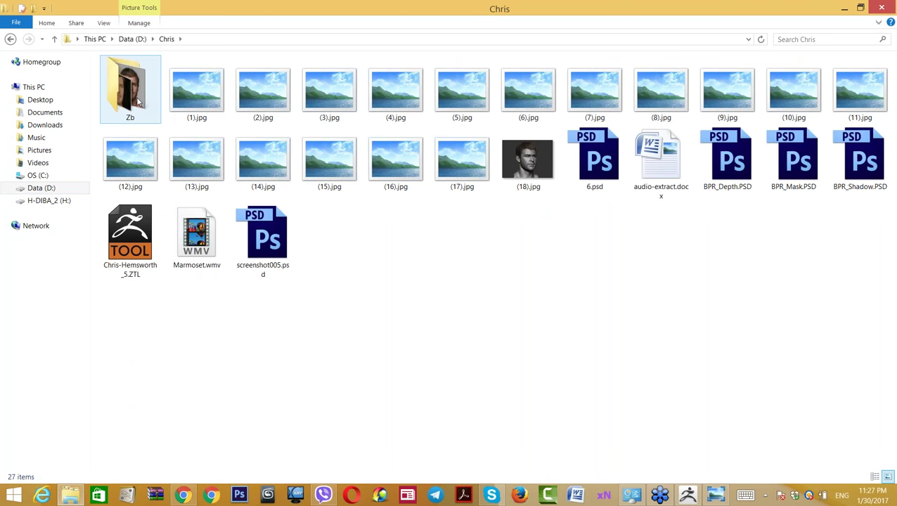
click(137, 99)
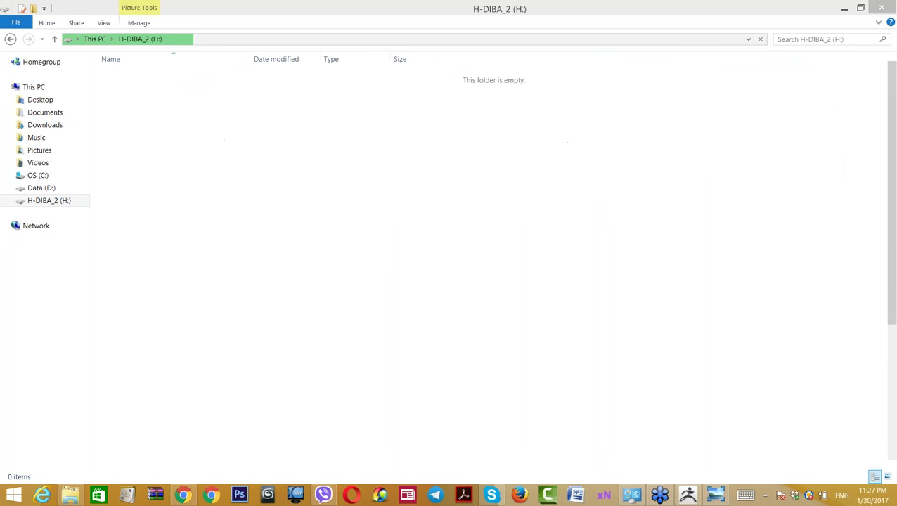
Open the Chris-Hemsworth WIP folder on the H-DIBA_2 (H:) drive and view 1.jpg.
double_click(131, 240)
double_click(135, 116)
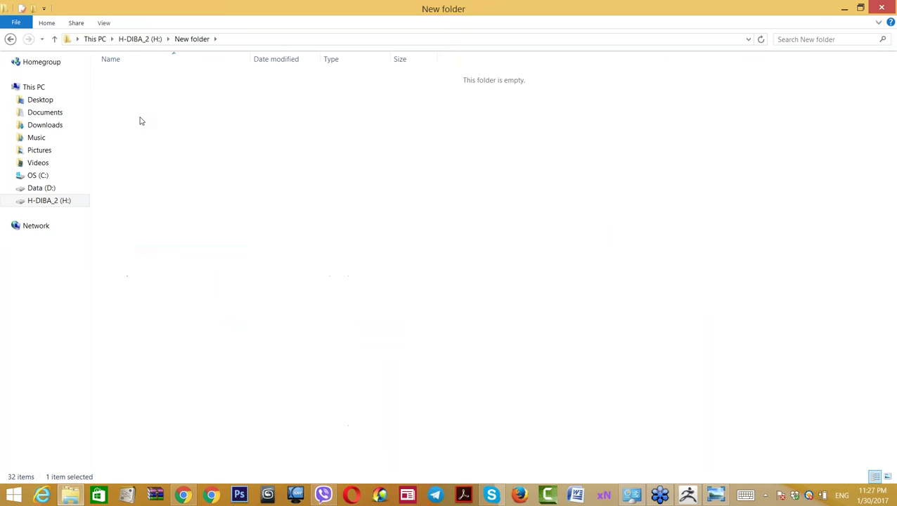
double_click(120, 115)
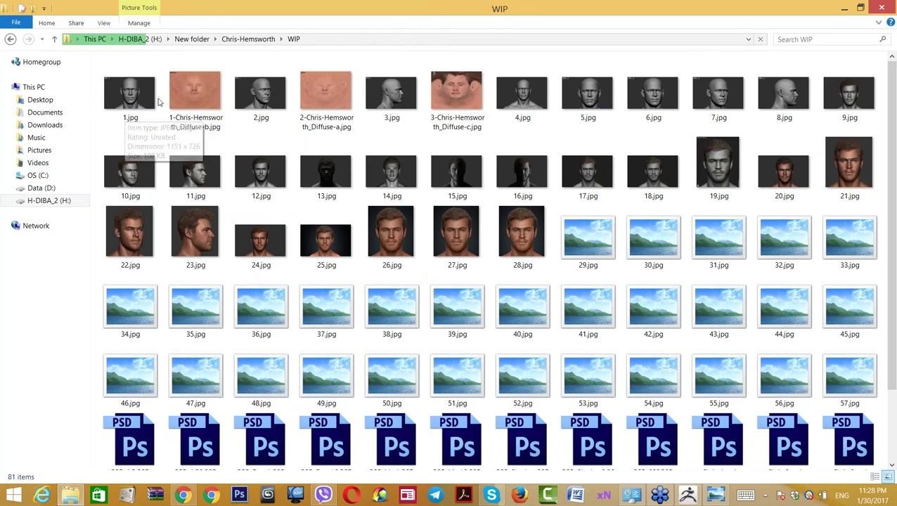
click(138, 99)
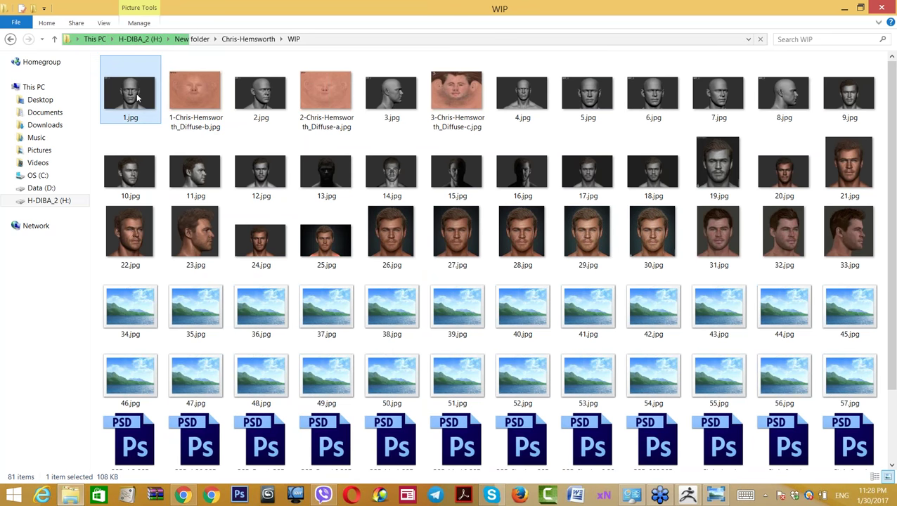
double_click(138, 100)
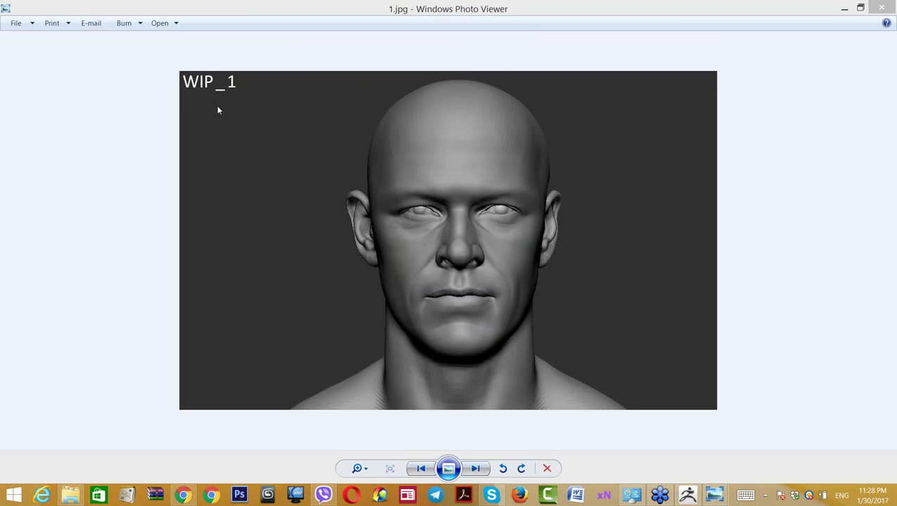
View the three Chris-Hemsworth diffuse texture images, from the Before version to 3-Chris-Hemsworth_Diffuse-c.jpg, and continue to 4.jpg.
click(476, 469)
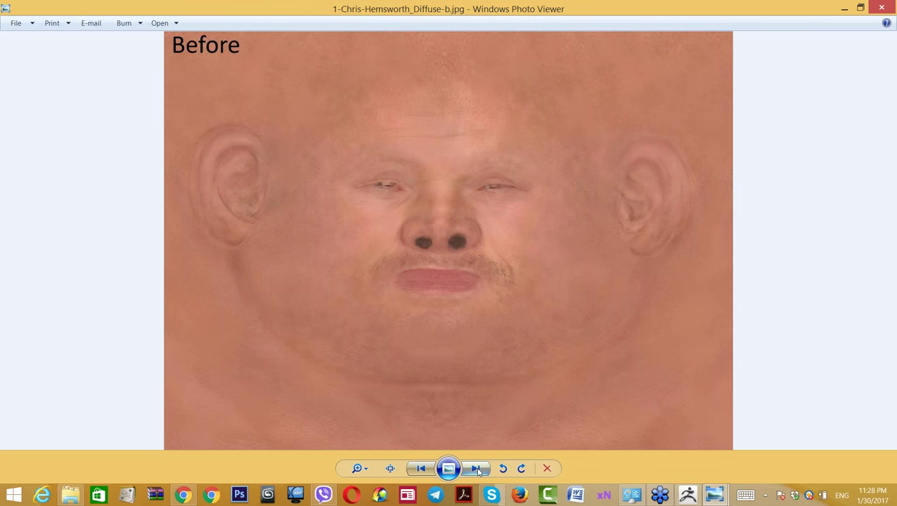
click(476, 469)
click(477, 470)
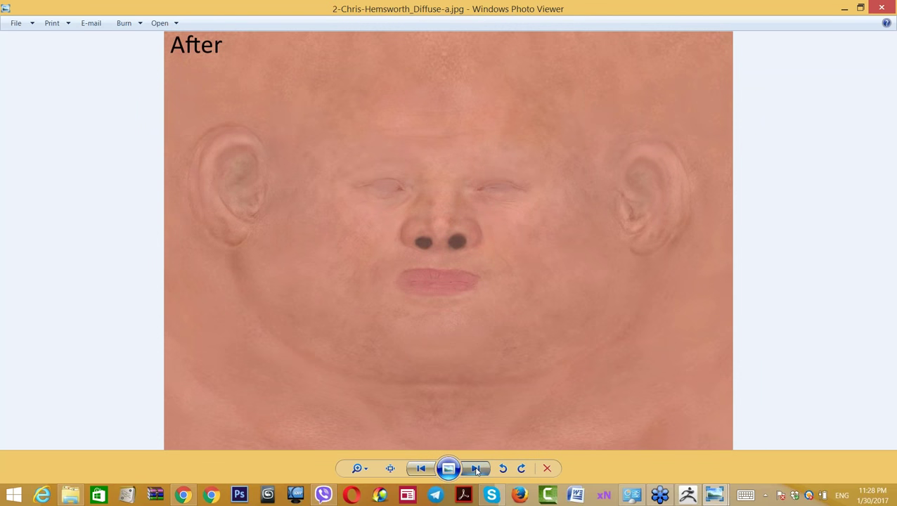
click(482, 468)
click(484, 469)
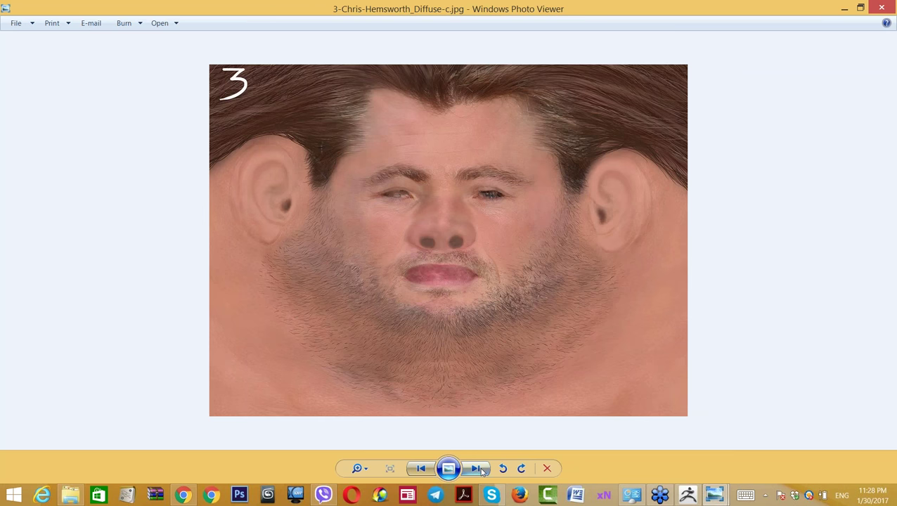
click(482, 469)
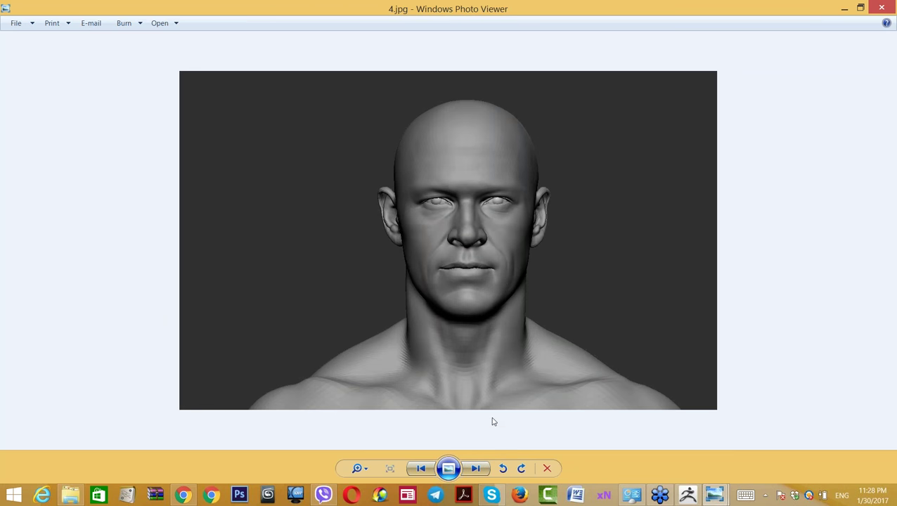
Compare the bald head sculpts in 4.jpg and the WIP_2 images, and continue to the haired version in 9.jpg.
key(Right)
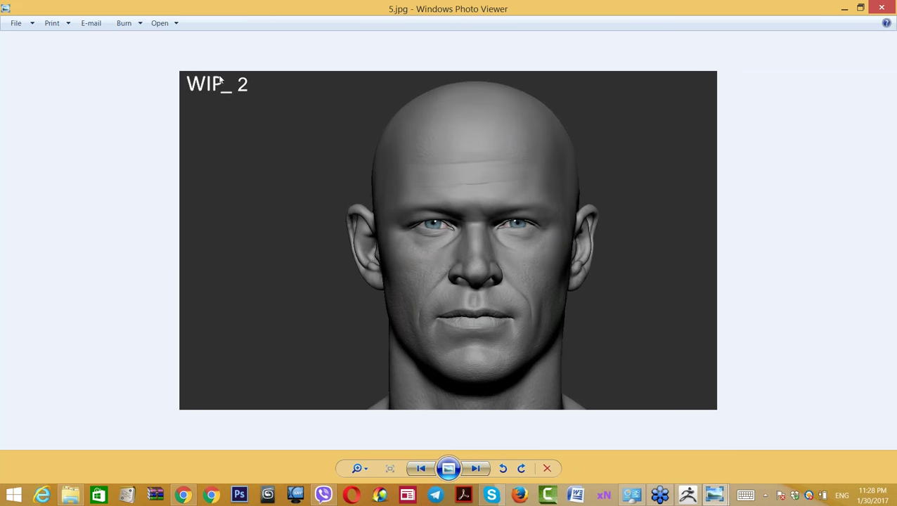
key(Left)
key(Right)
key(Left)
key(Right)
key(Right)
key(Right)
key(Right)
key(Right)
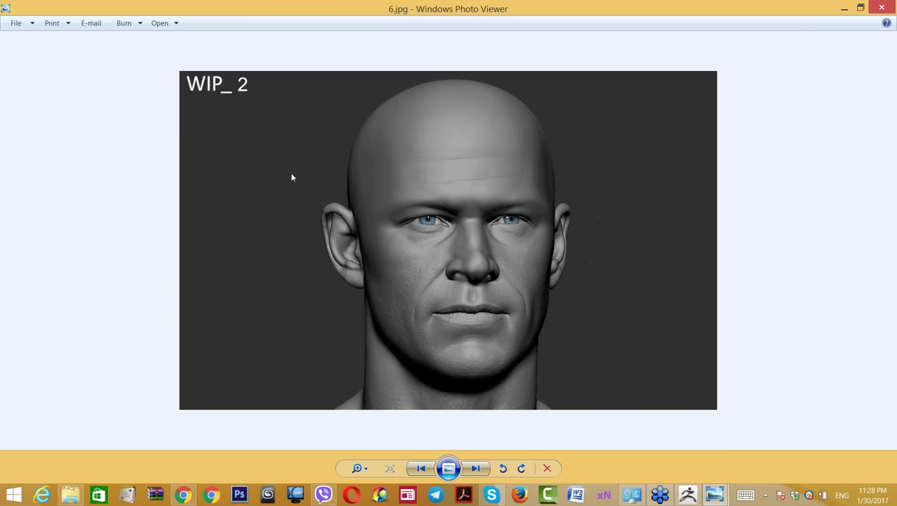
key(Right)
key(Left)
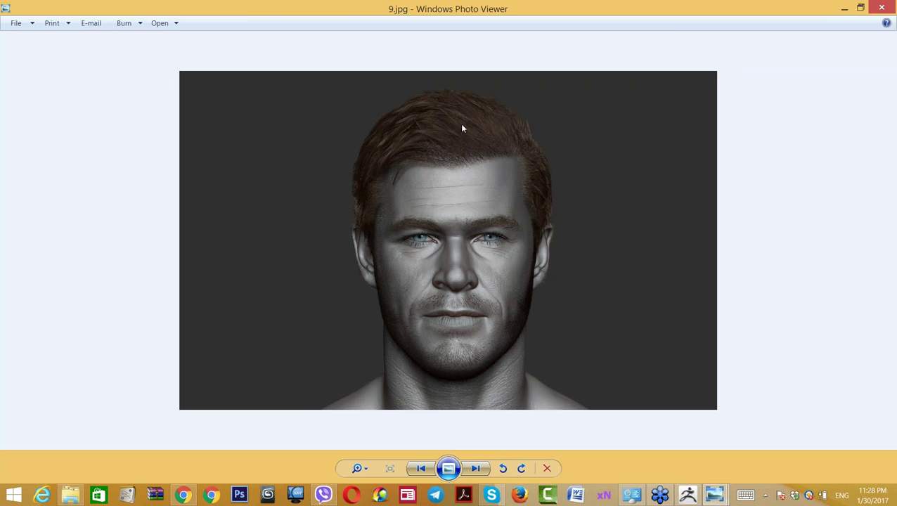
Browse the grey renders with hair and stubble in profile and front view, including 11.jpg and 14.jpg.
key(Right)
key(Right)
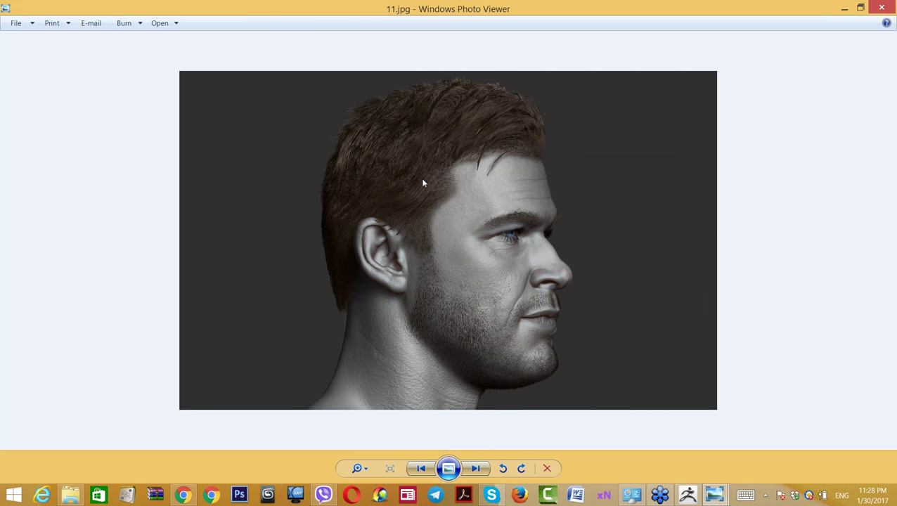
key(Right)
key(Right)
key(Right)
key(Right)
key(Right)
key(Right)
key(Right)
key(Right)
key(Right)
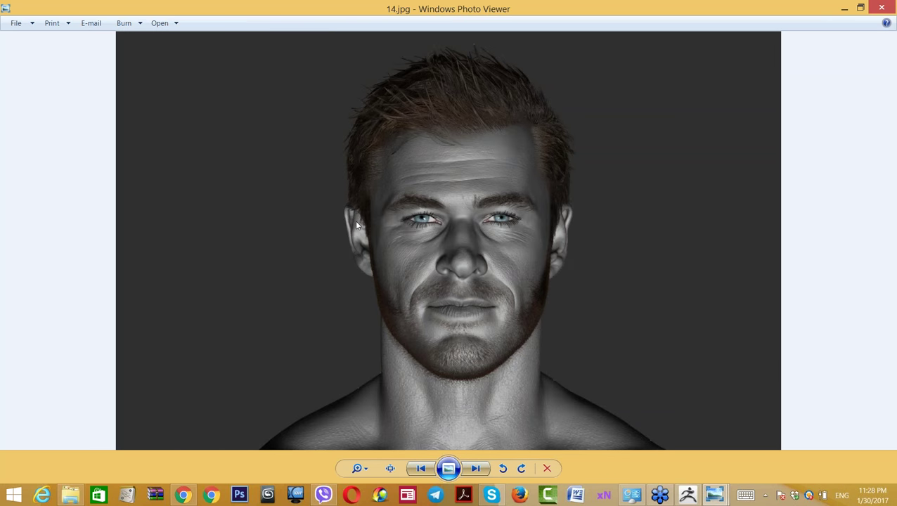
Browse the first renders with coloured skin, including the three-quarter view in 22.jpg and the front view in 25.jpg.
key(Right)
key(Right)
key(Right)
key(Right)
key(Right)
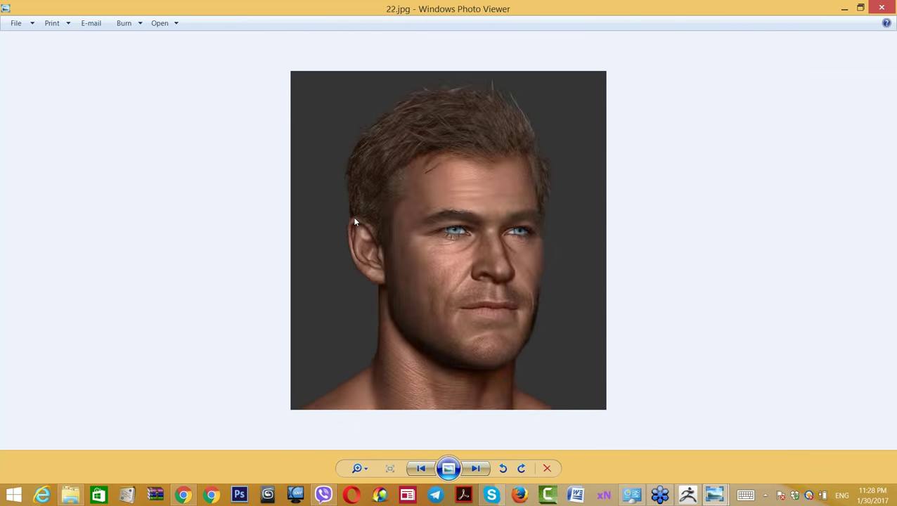
key(Right)
key(Right)
key(Right)
key(Right)
key(Right)
key(Right)
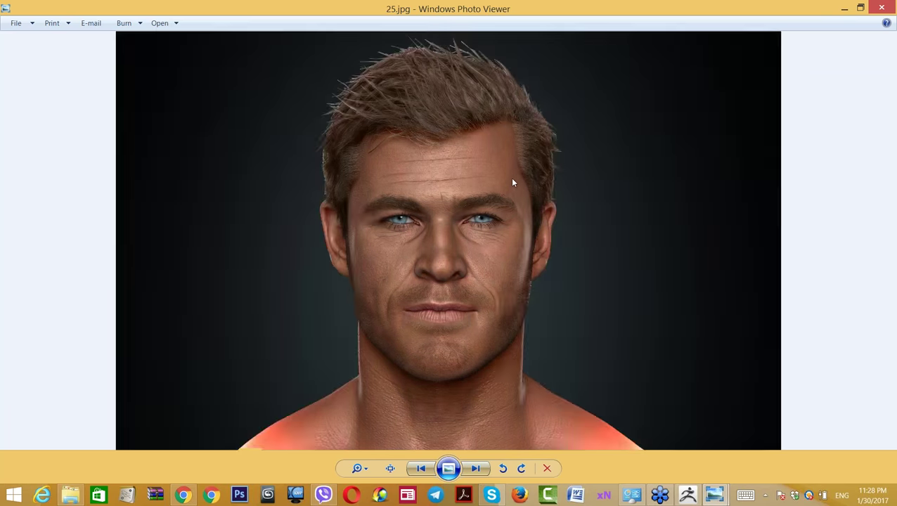
View the reworked coloured renders in three-quarter view and profile, 32.jpg and 33.jpg.
key(Right)
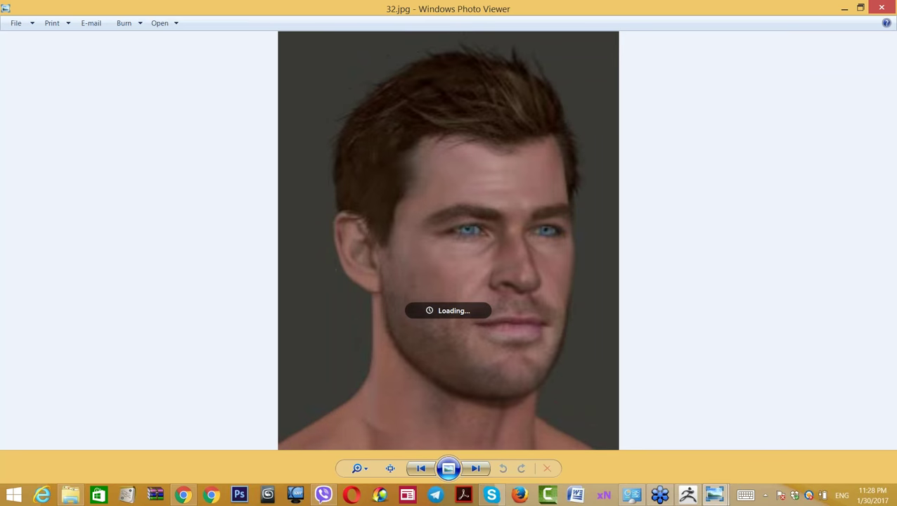
key(Right)
key(Right)
key(Right)
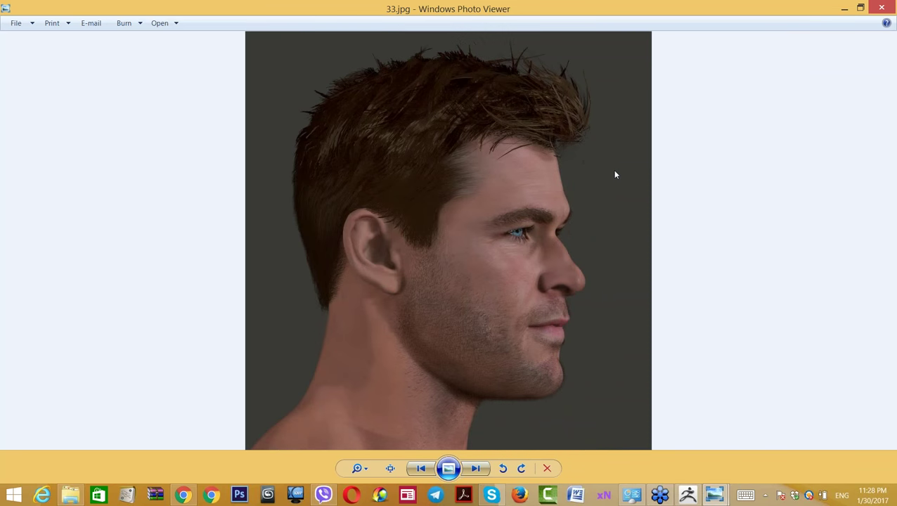
Browse the grey lighting renders from 38.jpg to 45.jpg and close the photo viewer.
key(Right)
key(Right)
key(Right)
key(Right)
key(Right)
key(Right)
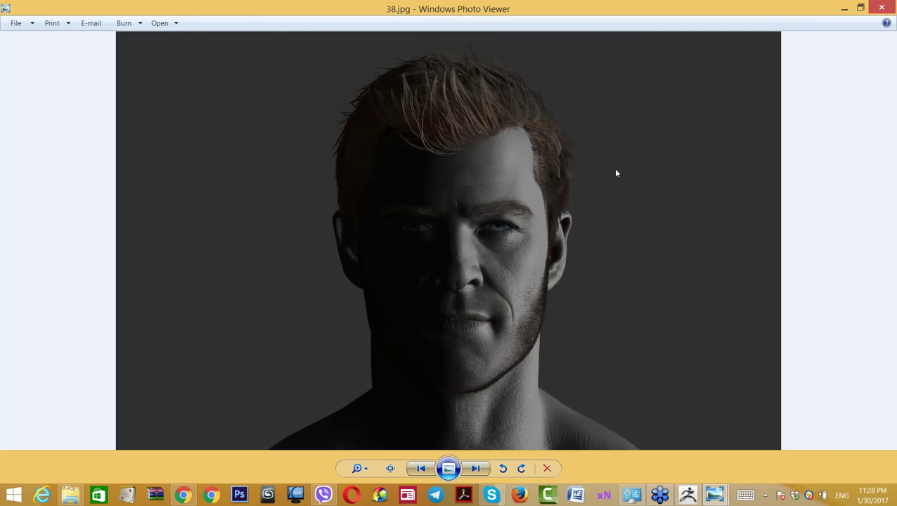
key(Right)
key(Right)
key(Right)
key(Right)
key(Right)
key(Right)
key(Right)
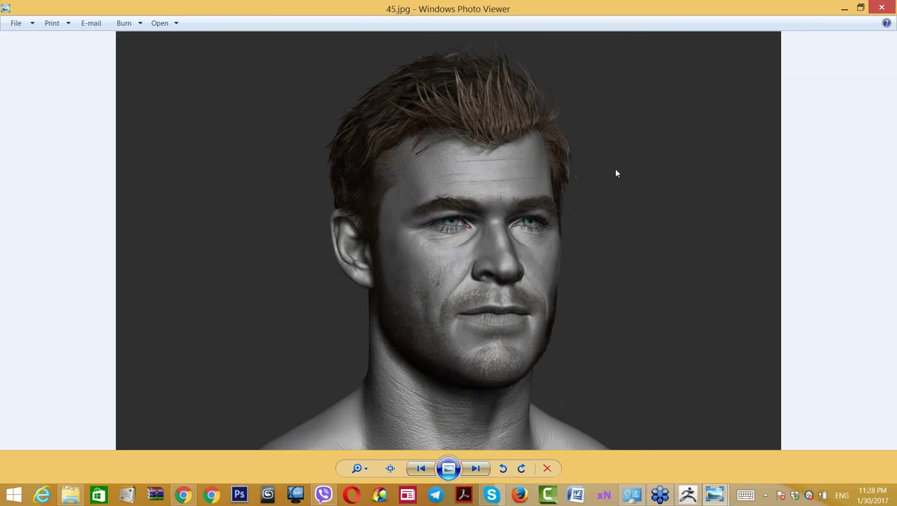
click(881, 7)
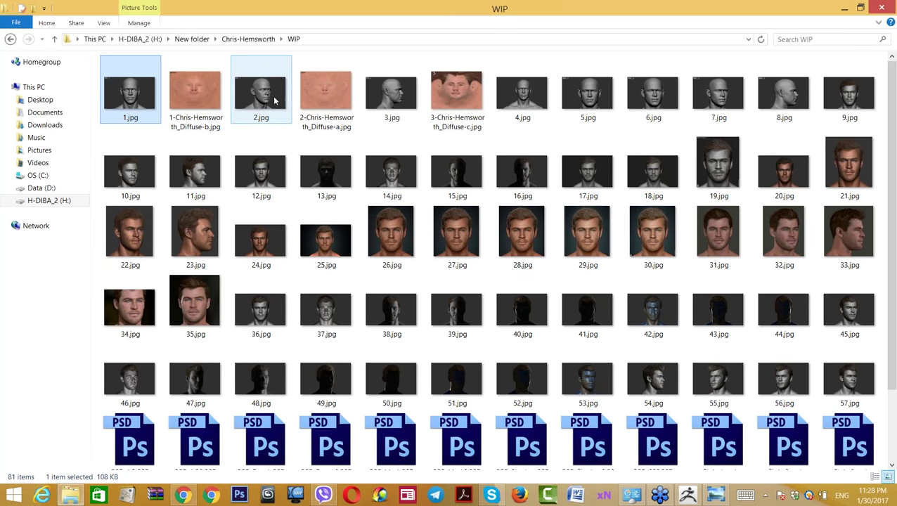
Select the images 1.jpg, 2.jpg, 3.jpg, 4.jpg and 5.jpg together and preview them.
ctrl+click(271, 98)
ctrl+click(405, 94)
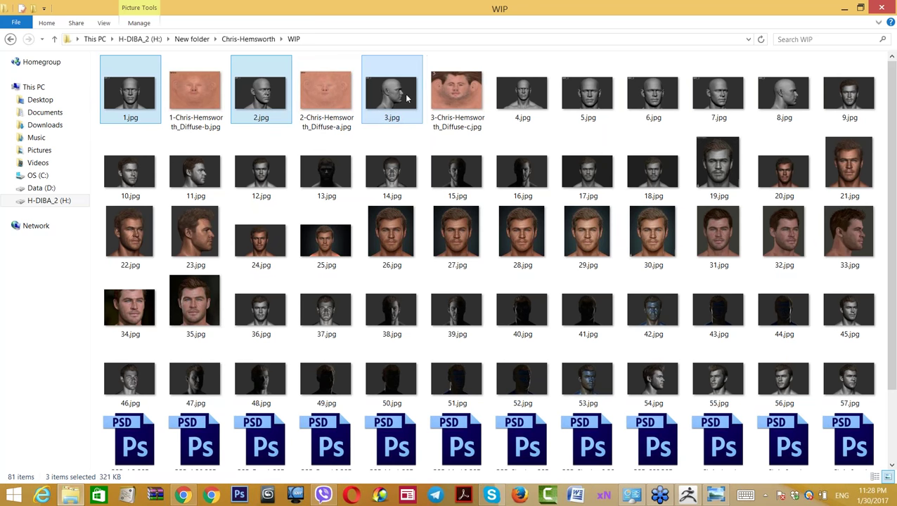
ctrl+click(522, 93)
ctrl+click(587, 95)
right_click(586, 94)
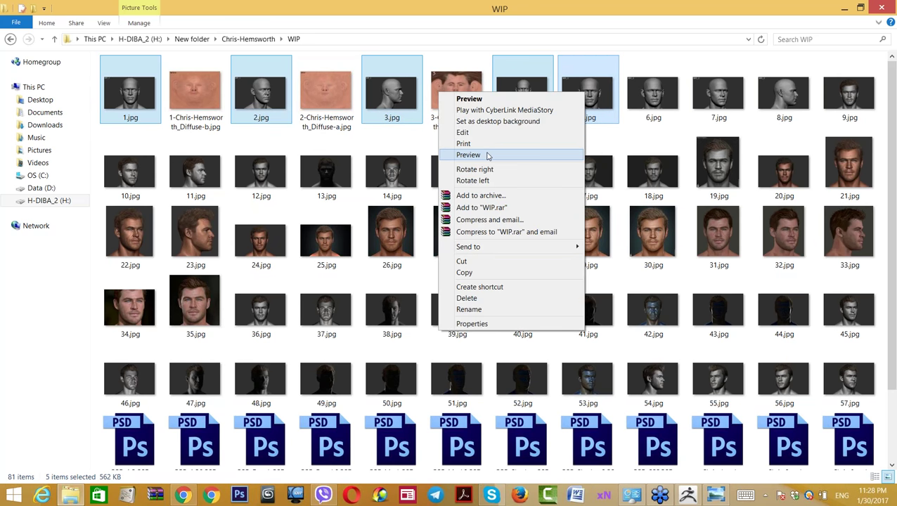
click(468, 155)
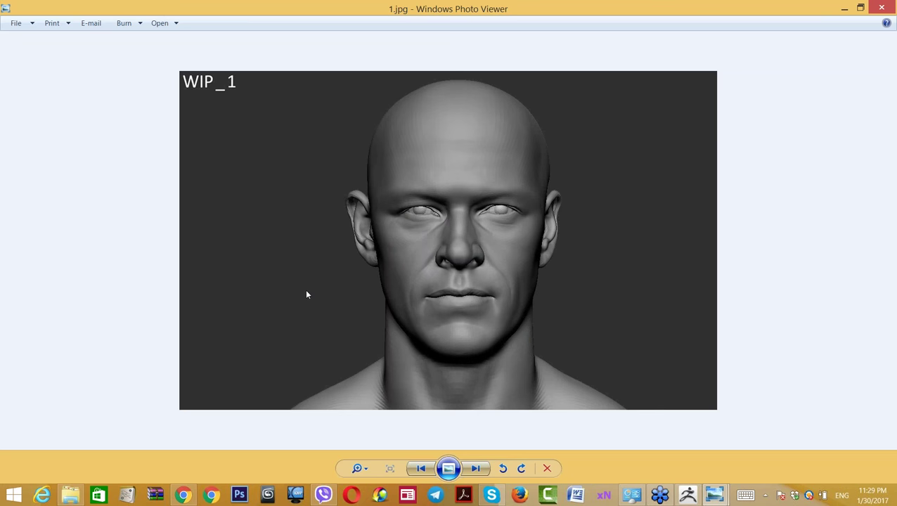
Switch to ZBrush, make Hair-Mesh the active tool and view its knitted hat, hair strands and eyes.
mouse_move(687, 498)
click(688, 496)
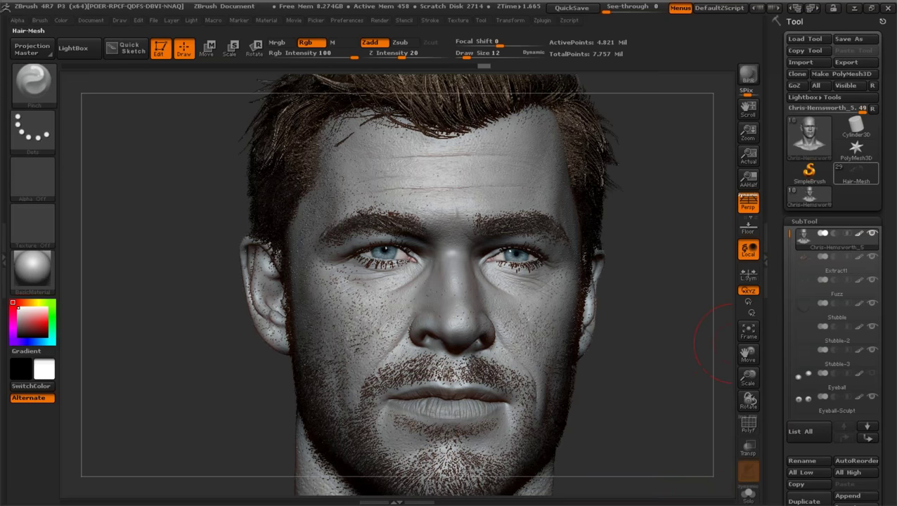
mouse_move(858, 179)
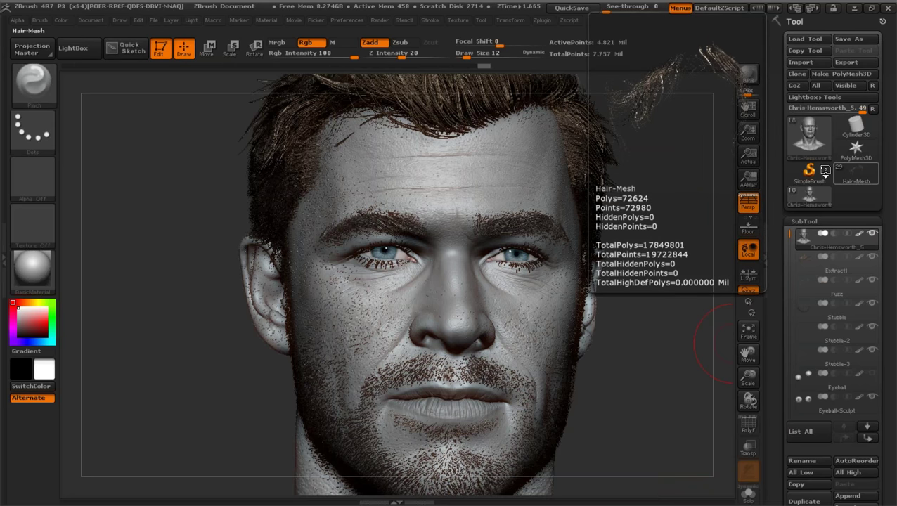
click(835, 173)
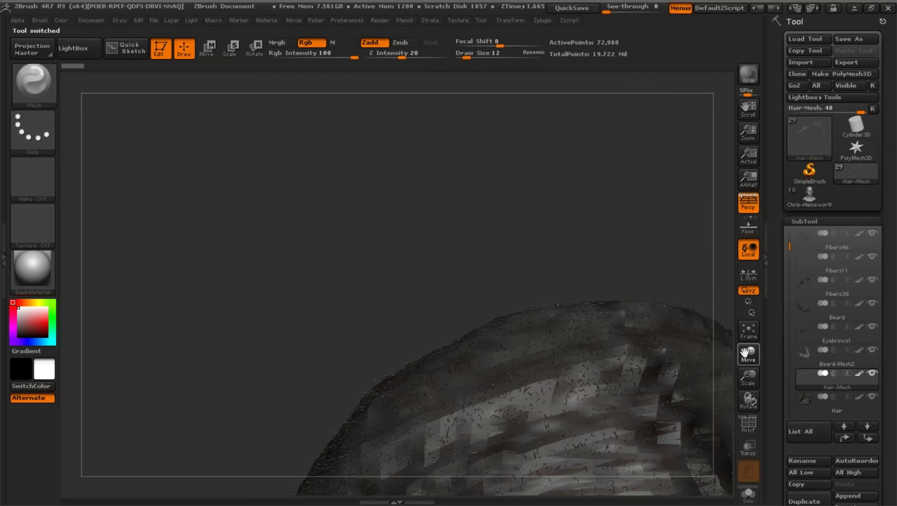
drag(746, 354, 654, 103)
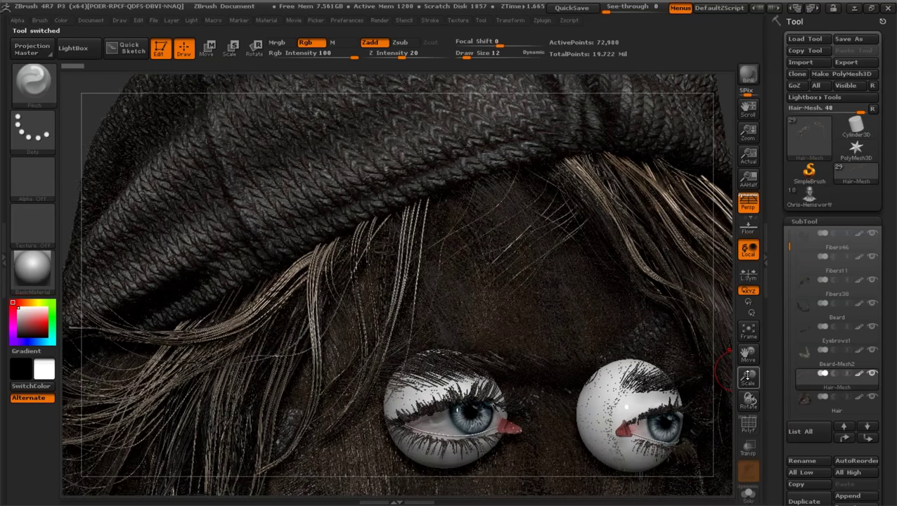
drag(746, 376, 733, 330)
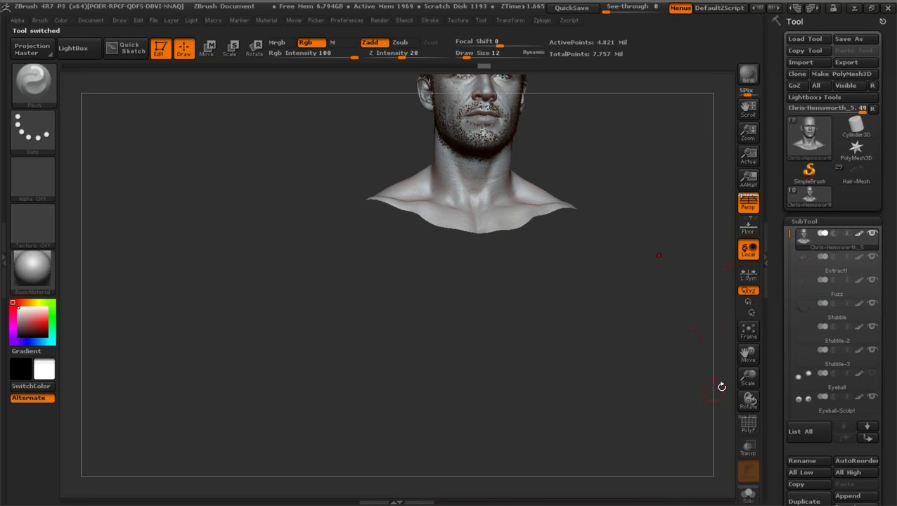
Frame the whole Chris-Hemsworth_5 bust from the front and expand its Geometry subdivision settings.
drag(746, 357, 733, 425)
drag(747, 377, 752, 394)
mouse_move(638, 343)
mouse_down()
mouse_move(649, 346)
mouse_move(634, 347)
mouse_up()
click(804, 221)
click(808, 234)
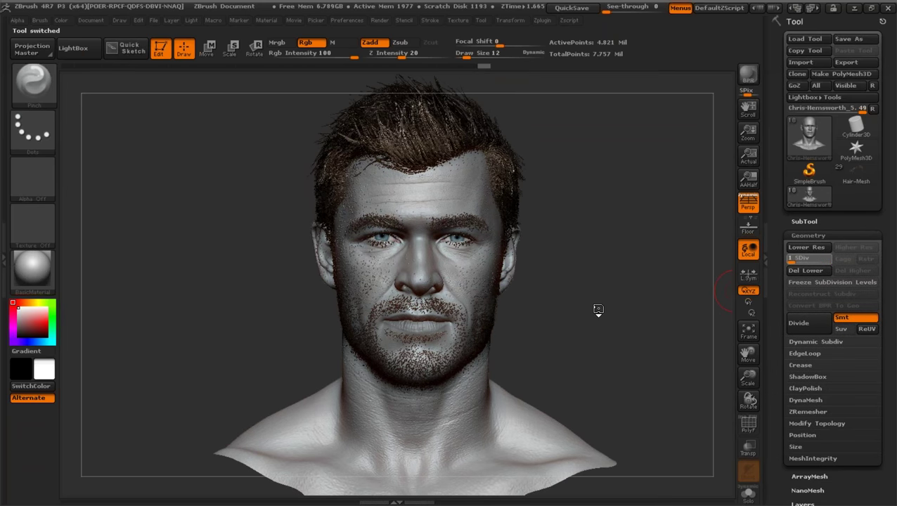
Lower the Chris-Hemsworth_5 head mesh to subdivision level 1.
key(shift+d)
key(shift+d)
key(shift+d)
key(shift+d)
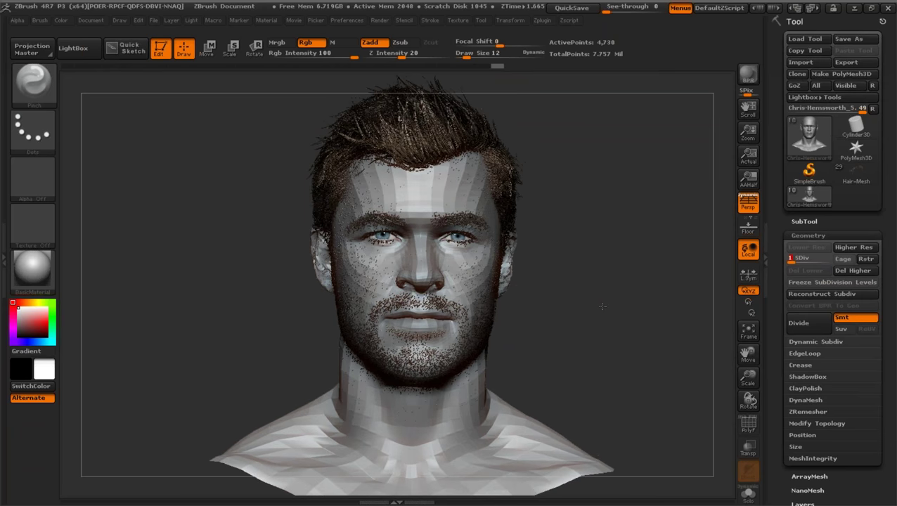
drag(602, 306, 599, 313)
Hide every subtool except the Chris-Hemsworth_5 head and inspect its low-resolution face up close.
click(816, 224)
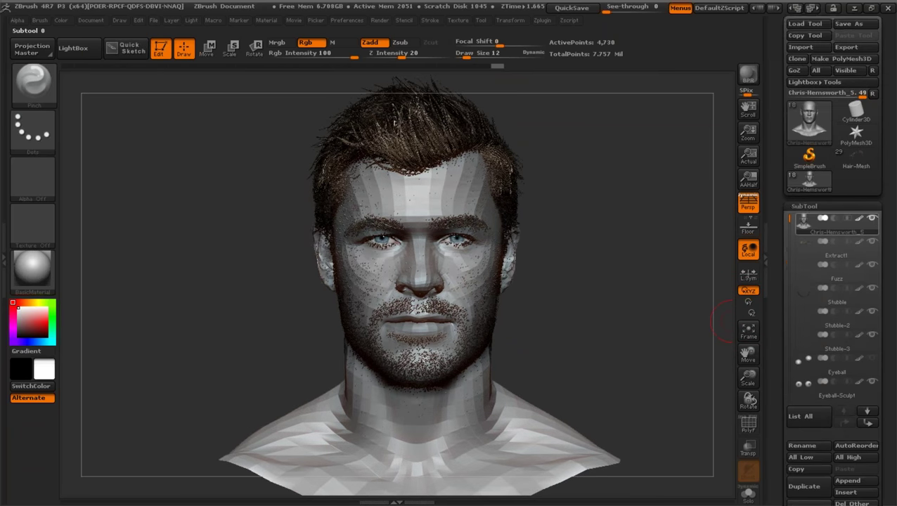
drag(877, 220, 876, 120)
click(874, 118)
drag(743, 391, 773, 345)
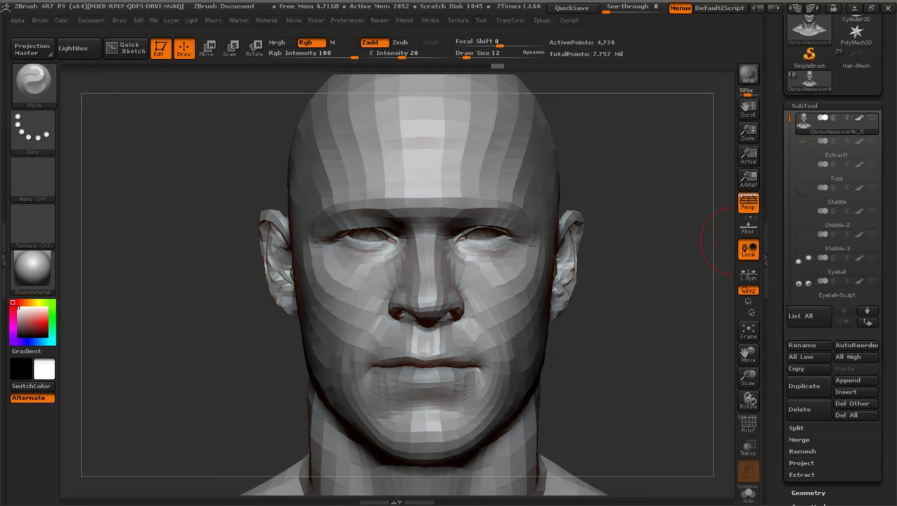
drag(669, 235, 685, 233)
drag(891, 145, 877, 217)
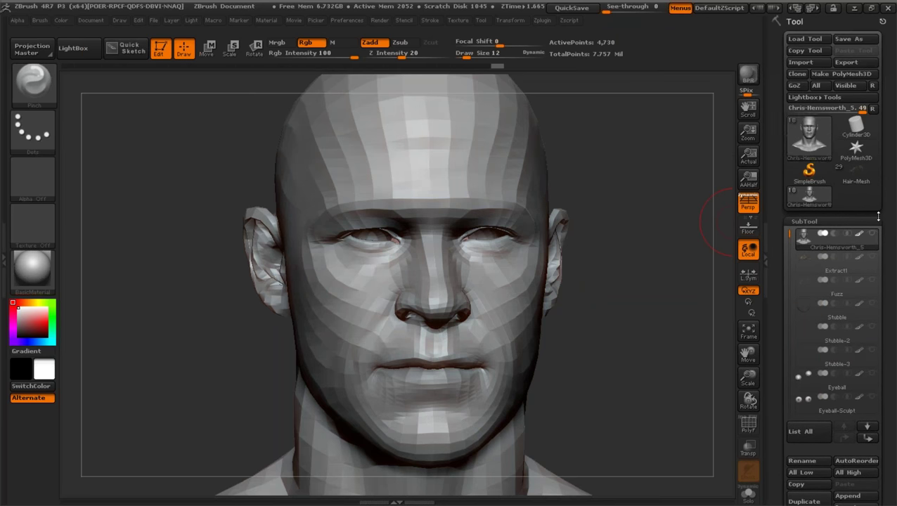
Load the tool Basemesh.ZTL from the George Clooney folder inside New folder (5) on Data (D:).
click(803, 38)
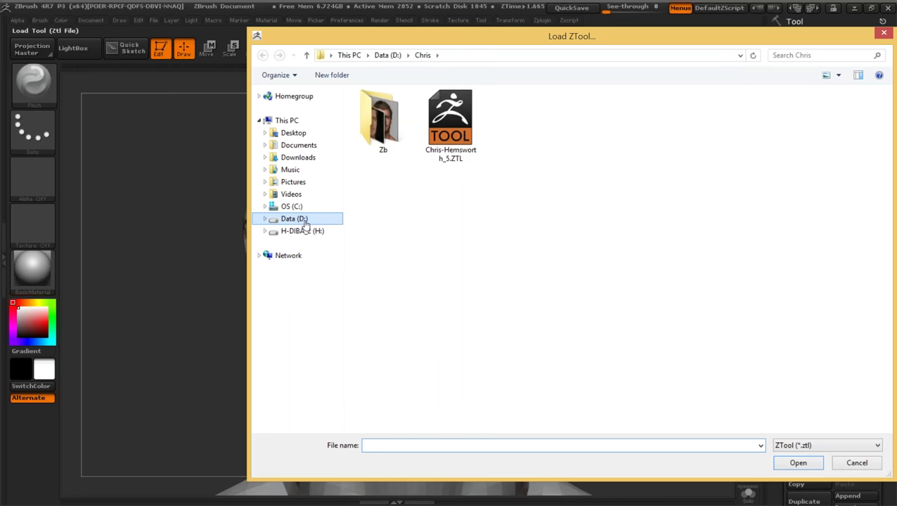
click(304, 220)
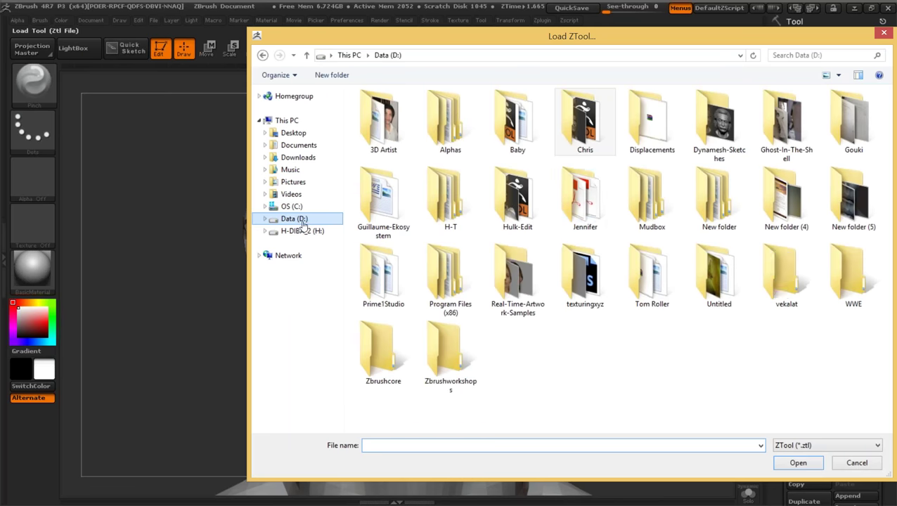
double_click(843, 204)
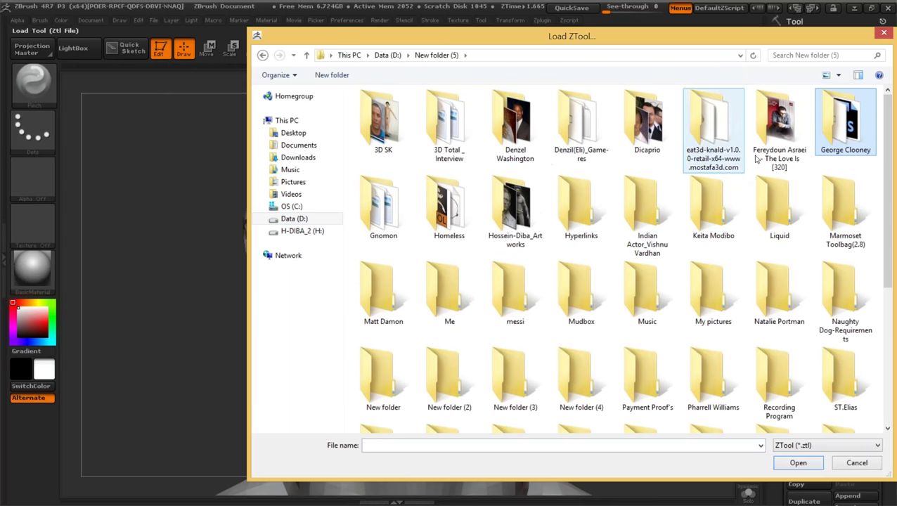
double_click(841, 132)
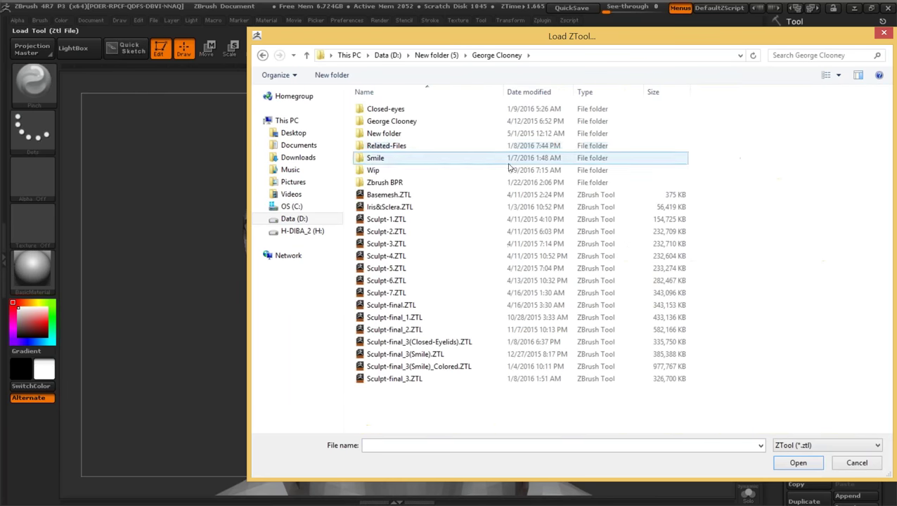
click(386, 196)
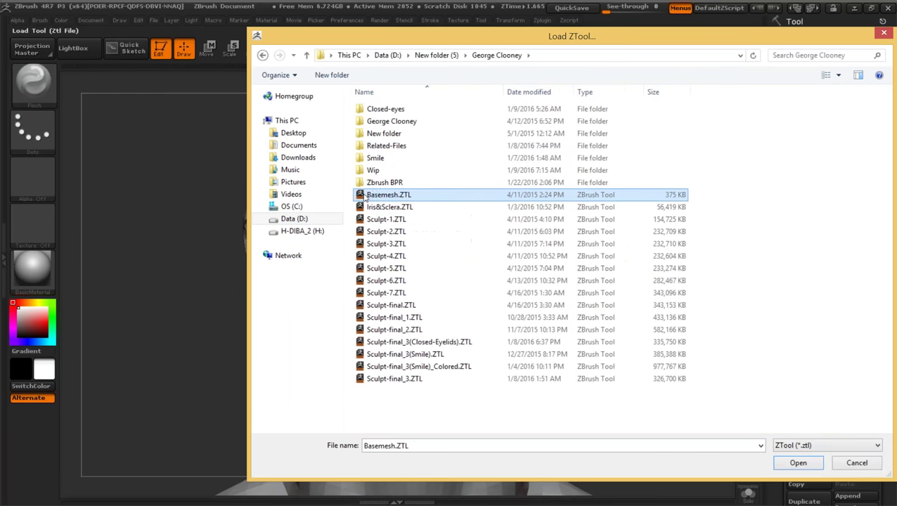
double_click(366, 196)
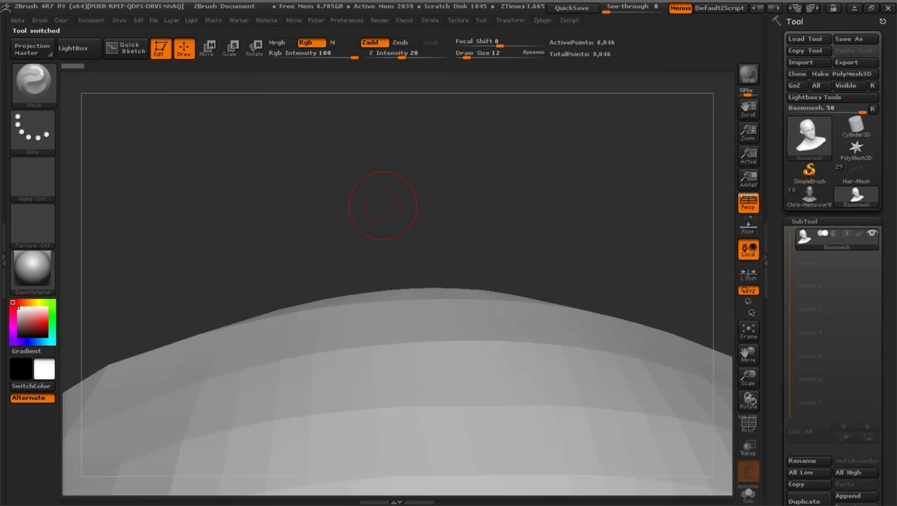
Set the draw size to 130 and inspect the base mesh and its polygon wireframe from the front.
drag(227, 286, 233, 282)
drag(466, 55, 489, 55)
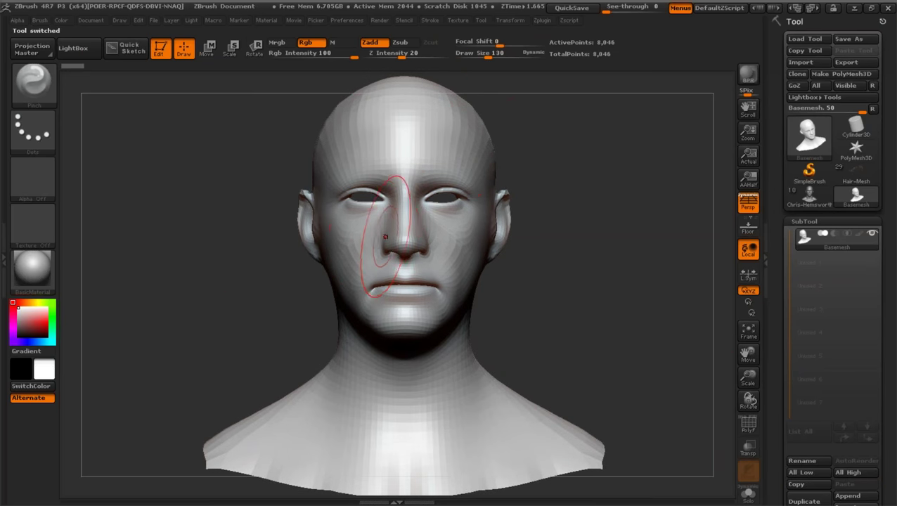
click(748, 424)
click(748, 425)
drag(746, 379, 747, 378)
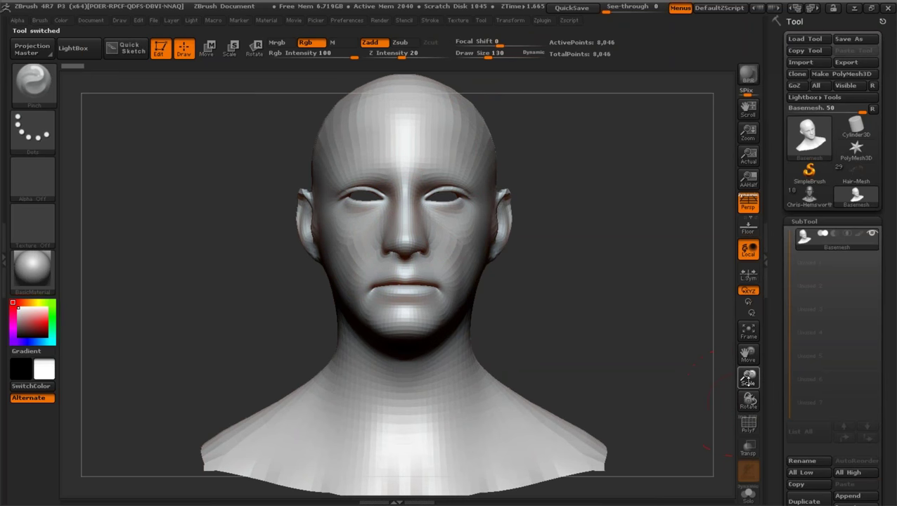
drag(633, 275, 666, 200)
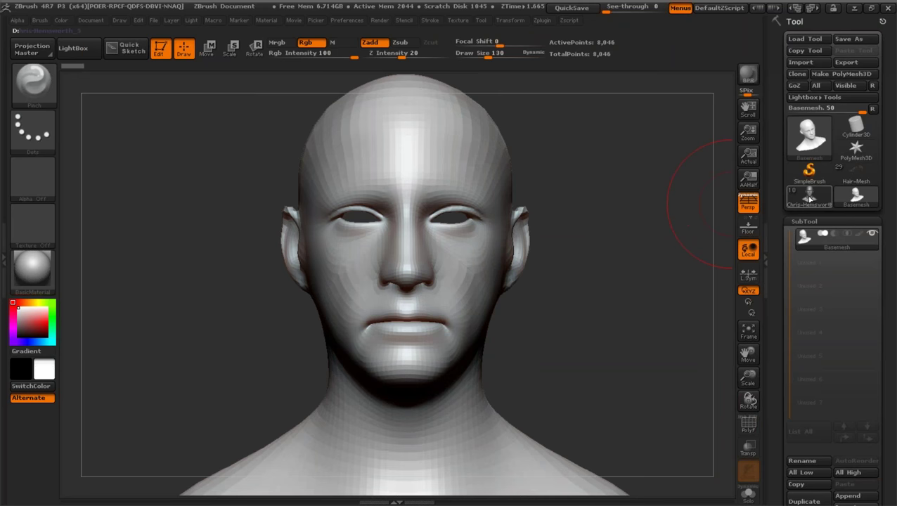
Make the Chris-Hemsworth_5 bust the active tool, view it whole for comparison and set the draw size to 49.
click(808, 199)
mouse_move(747, 351)
mouse_down()
mouse_move(749, 421)
mouse_move(753, 347)
mouse_move(770, 342)
mouse_up()
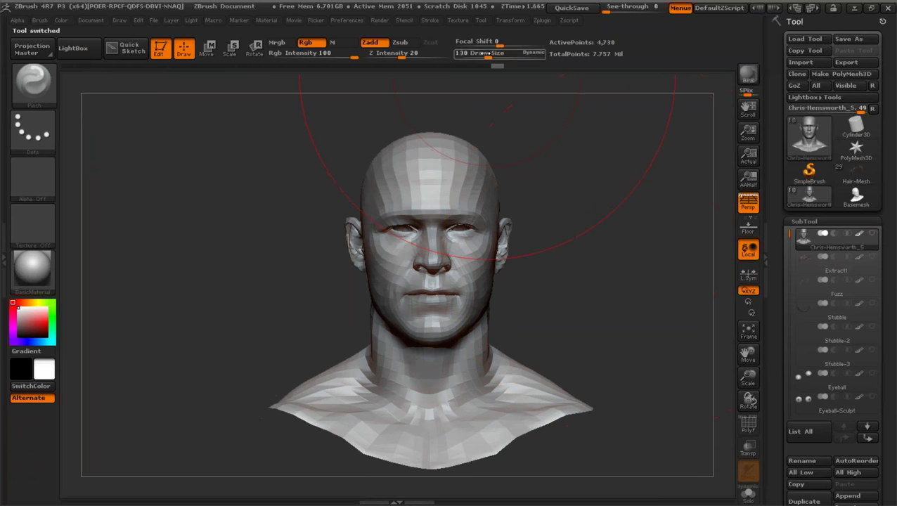
drag(486, 53, 477, 54)
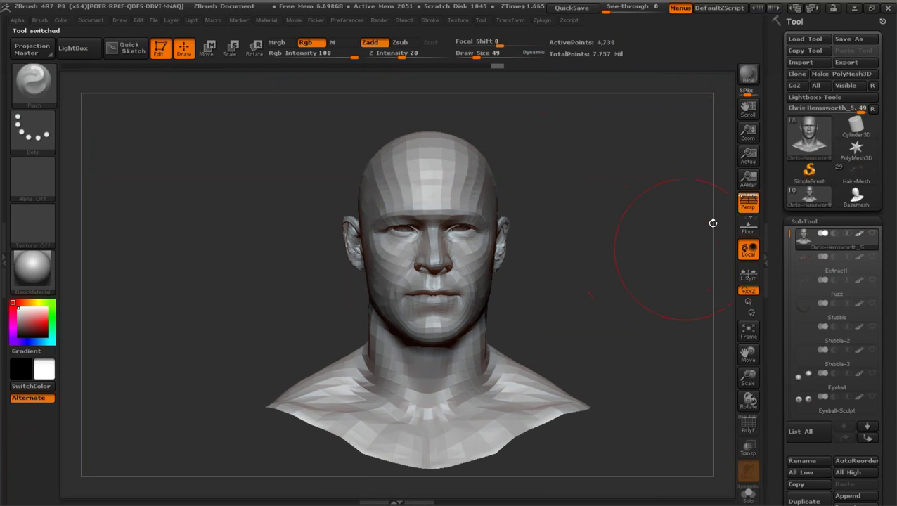
Make Basemesh the active tool again, frame it from the front and set the draw size to 115.
click(855, 196)
drag(748, 377, 740, 303)
click(748, 330)
mouse_move(660, 312)
mouse_down()
mouse_move(634, 269)
mouse_move(613, 274)
mouse_up()
drag(475, 53, 485, 53)
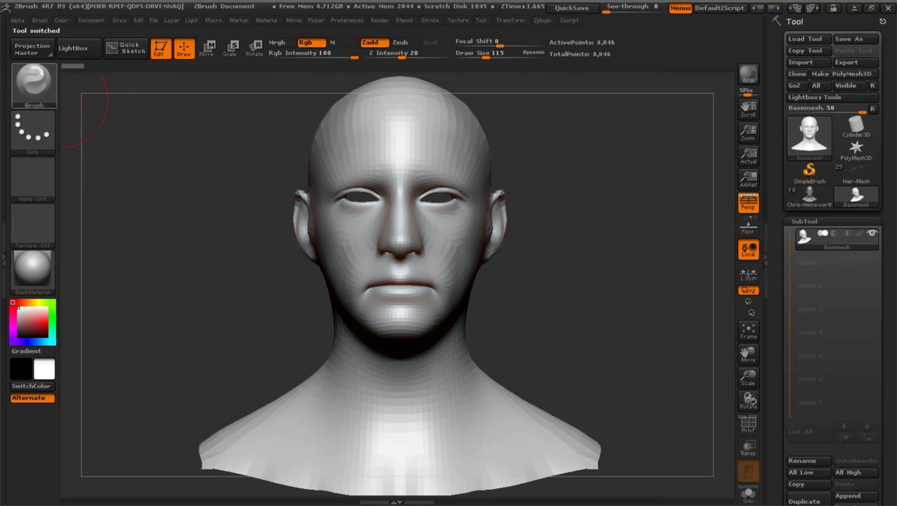
Choose the Move brush, show the whole base mesh from the front and set the draw size to 151.
click(42, 91)
click(284, 93)
drag(748, 376, 806, 416)
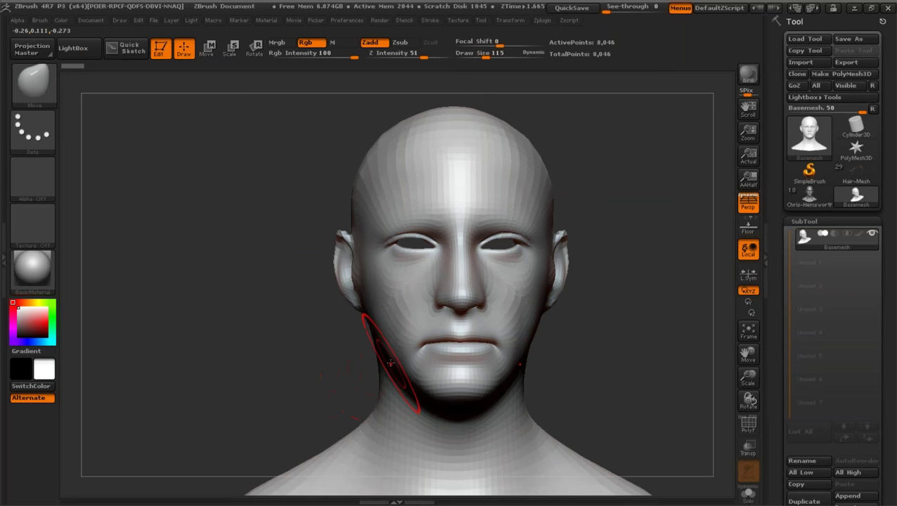
drag(314, 369, 273, 377)
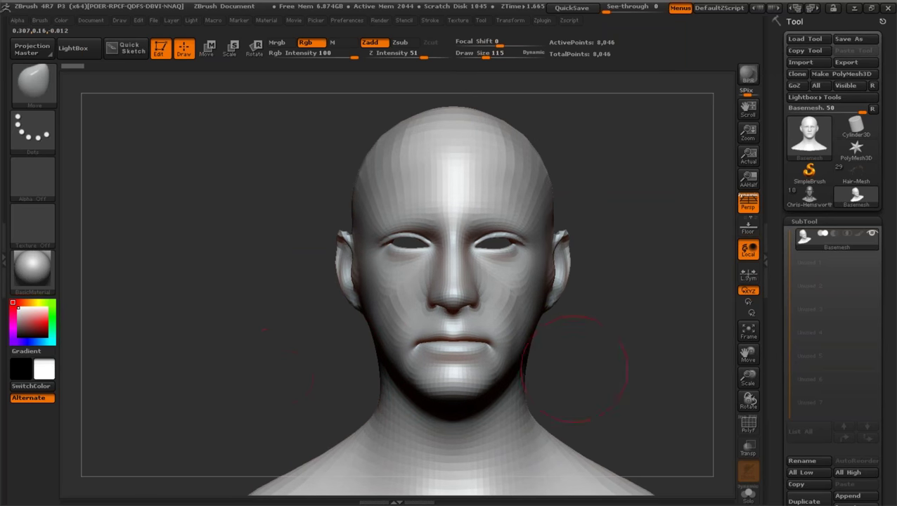
drag(747, 377, 682, 316)
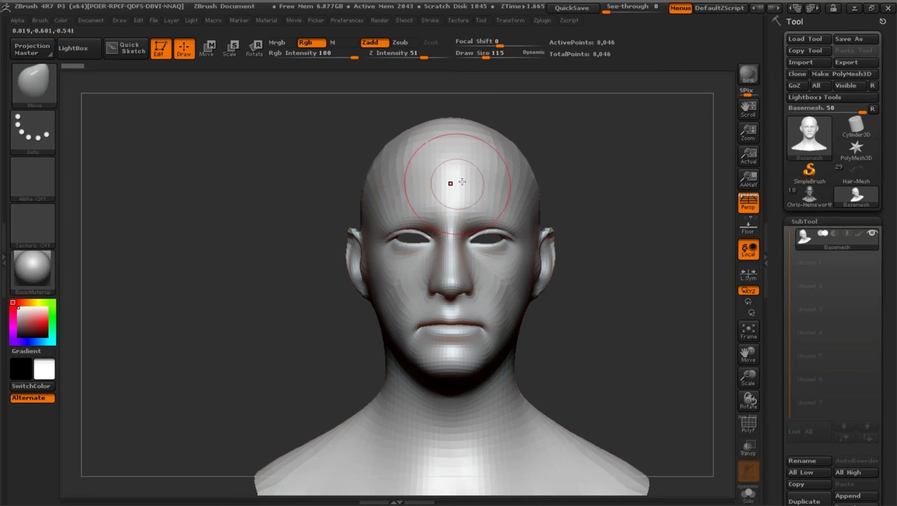
drag(485, 57, 487, 57)
drag(747, 377, 751, 350)
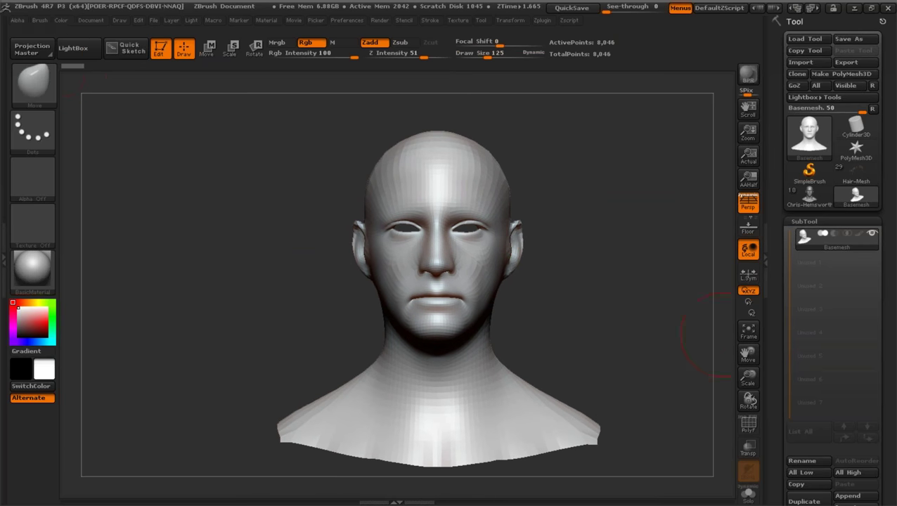
drag(483, 57, 490, 58)
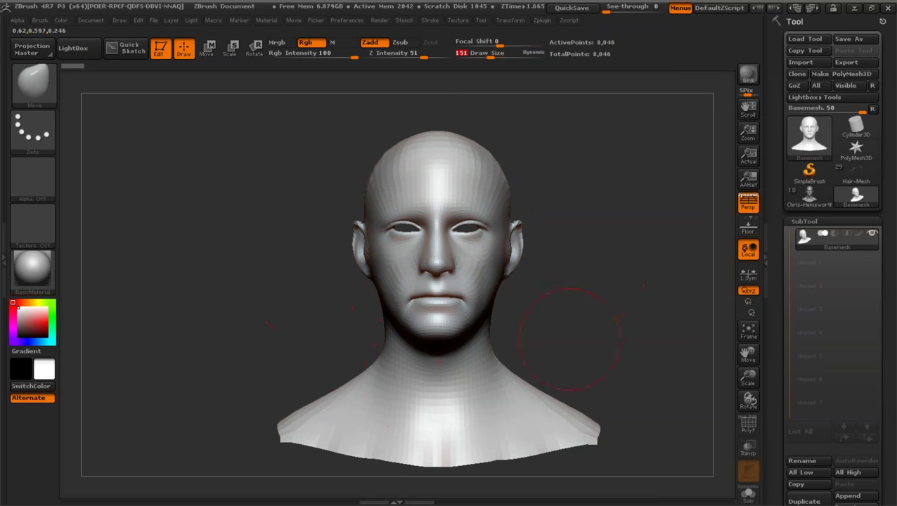
Reshape the sides of the base mesh's neck and lower face with the Move brush, undoing an unwanted stroke.
drag(387, 367, 386, 368)
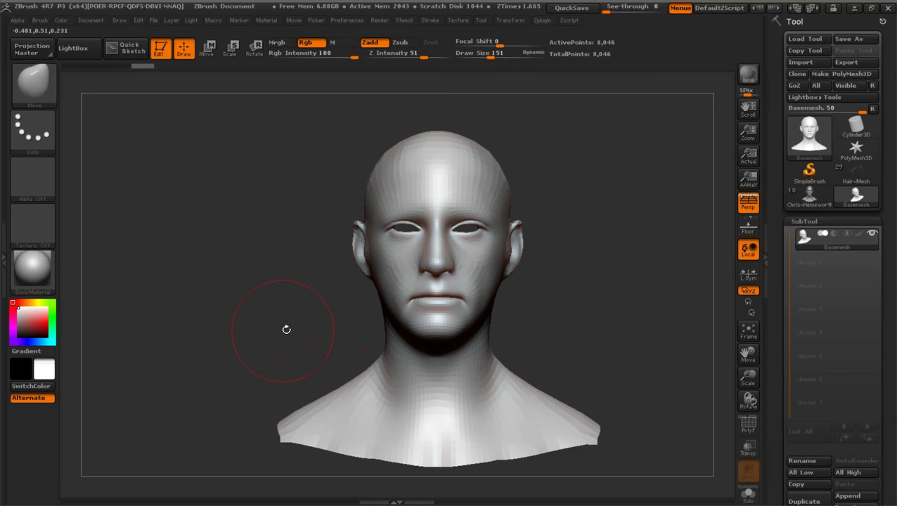
key(ctrl+z)
drag(747, 378, 748, 360)
drag(275, 282, 233, 297)
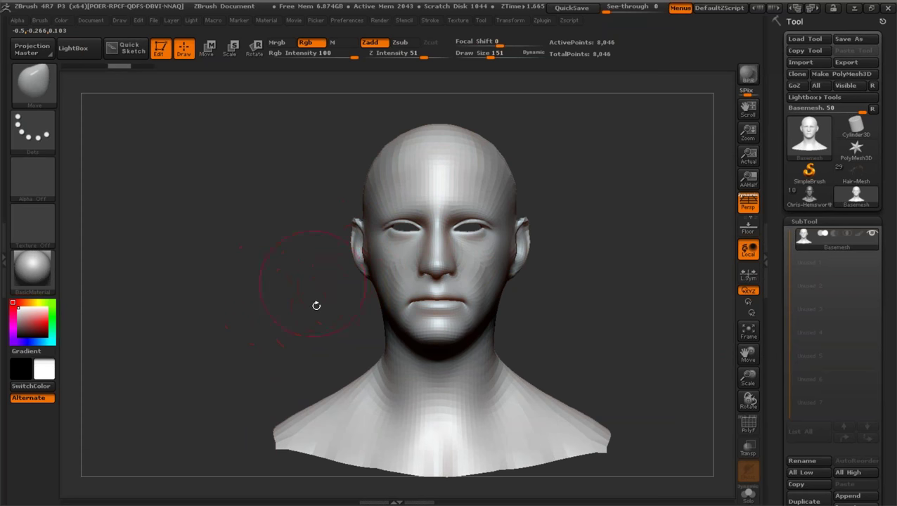
drag(364, 300, 371, 369)
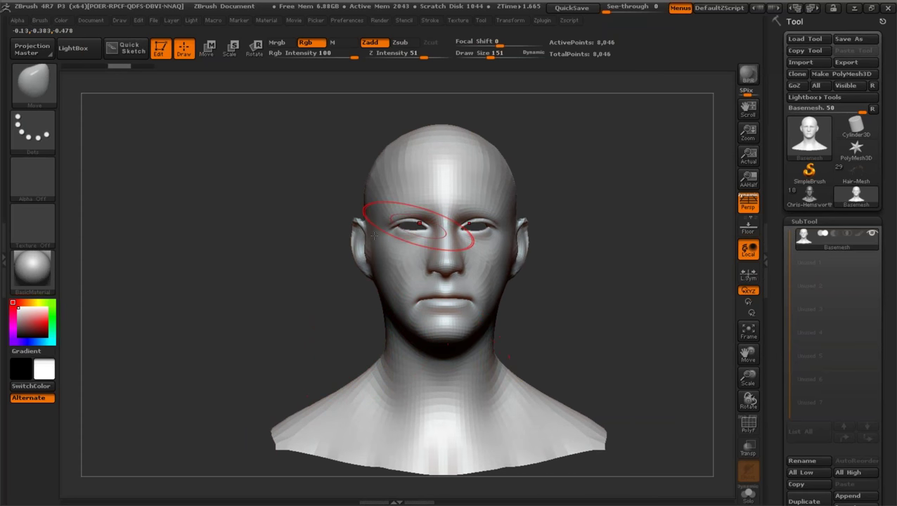
drag(650, 307, 645, 312)
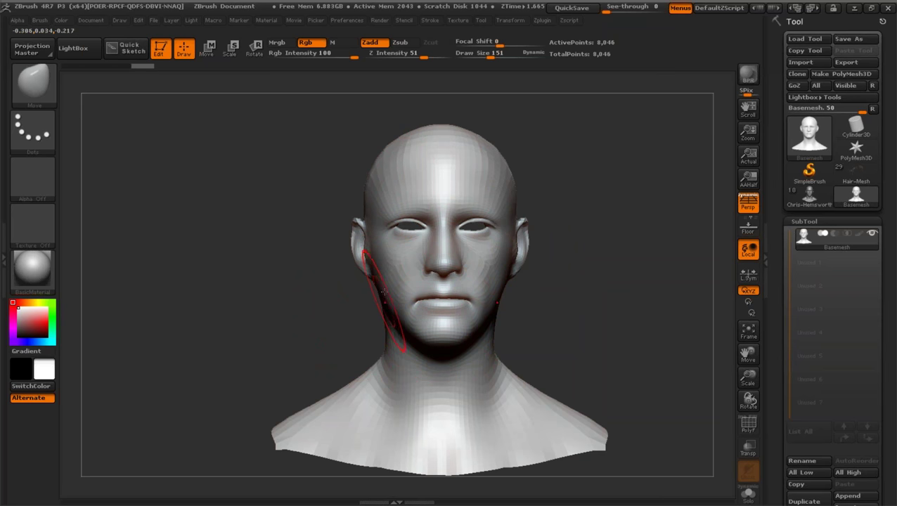
Reshape the jaw and the cheek beside the nose with the Move brush, and the inner eye area at draw size 88.
click(487, 55)
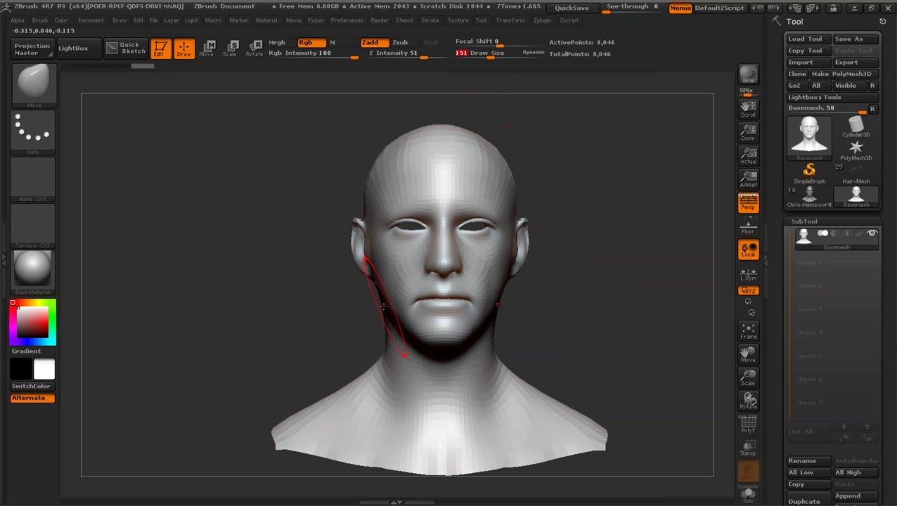
drag(377, 306, 397, 314)
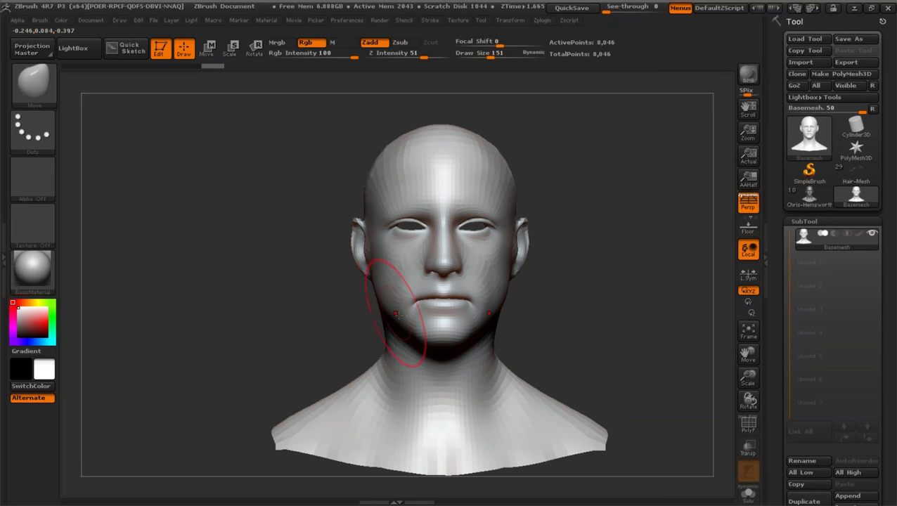
drag(424, 254, 434, 250)
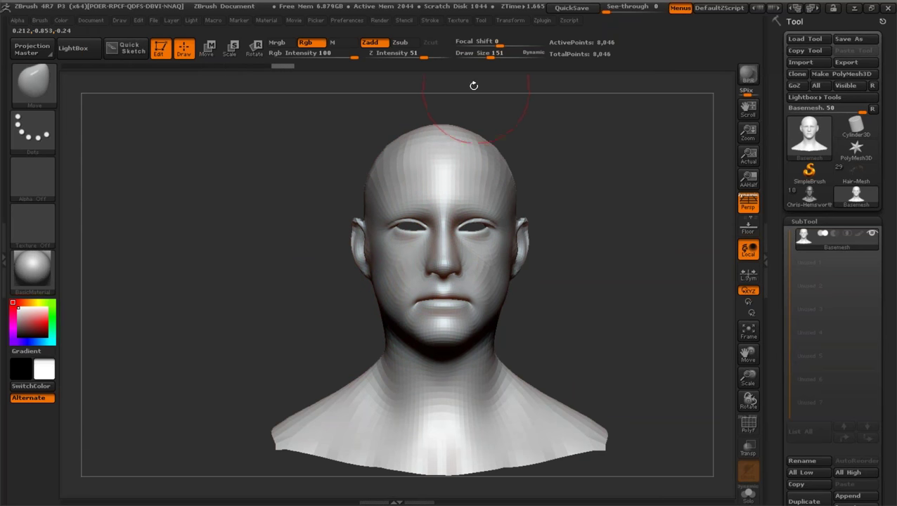
drag(494, 55, 479, 52)
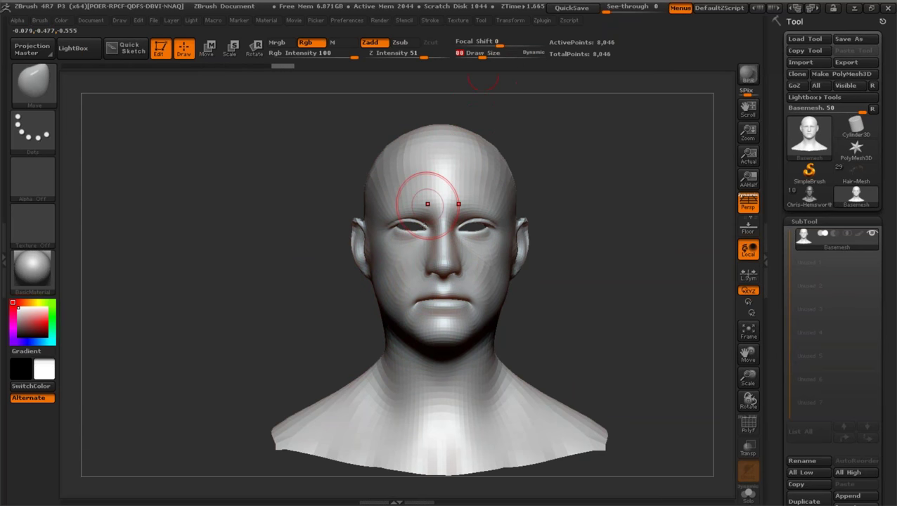
drag(423, 232, 418, 229)
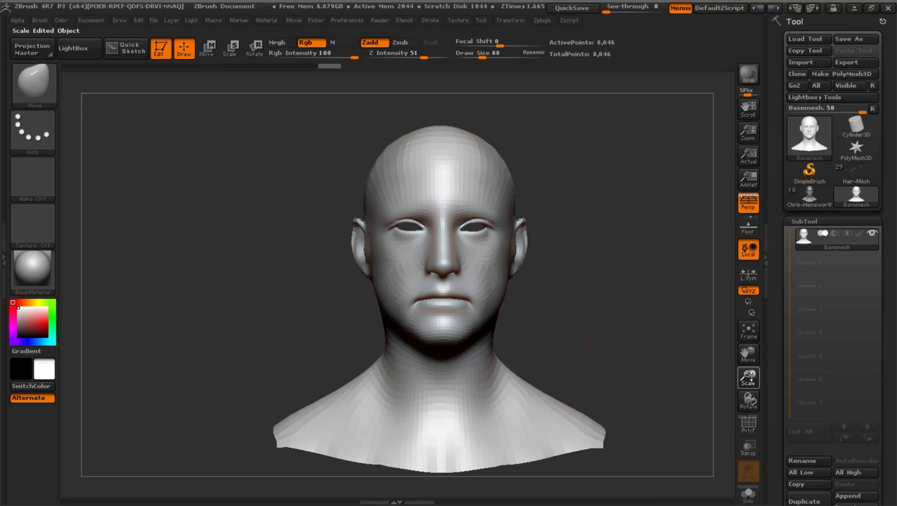
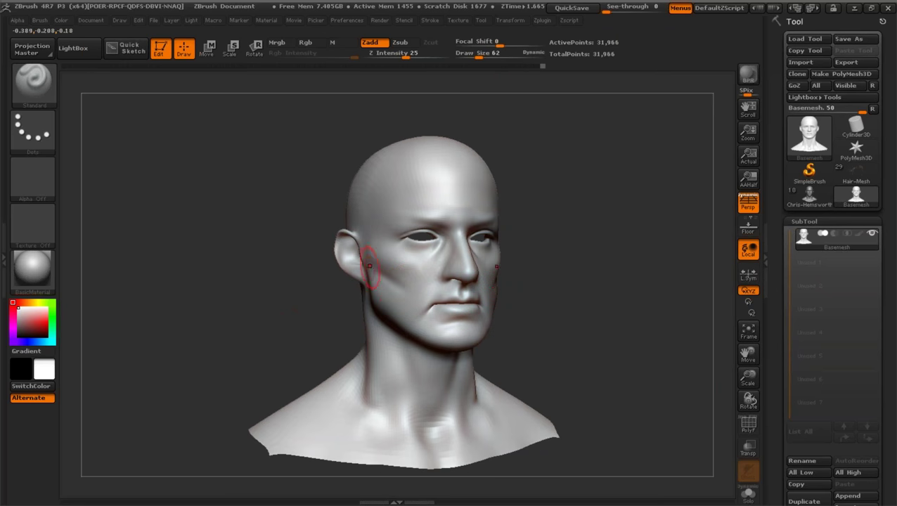
Switch to the Move brush and adjust the side of the neck from the front at draw size 106.
drag(748, 380, 750, 349)
drag(605, 292, 416, 290)
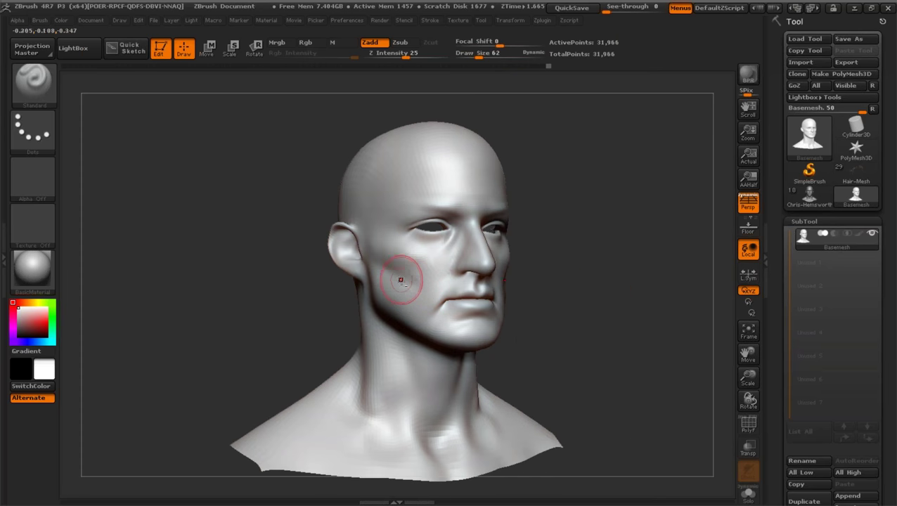
drag(293, 324, 251, 301)
key(b)
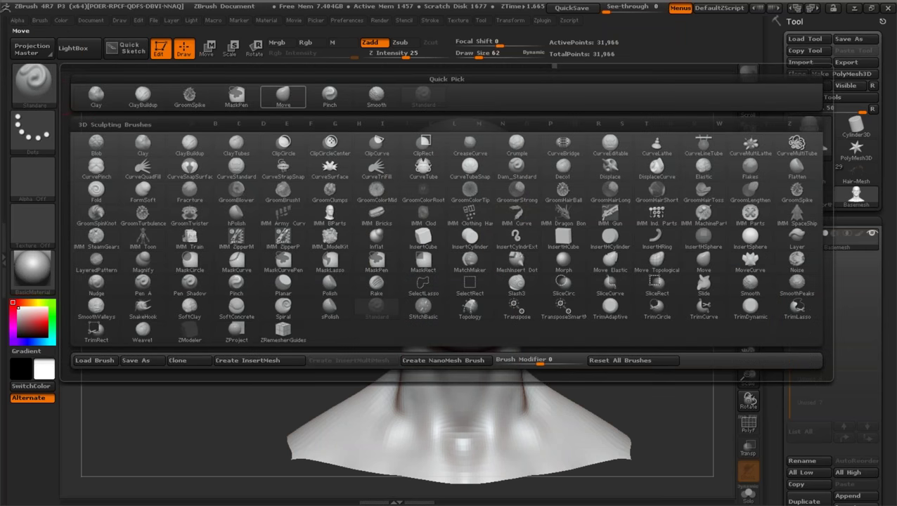
click(283, 95)
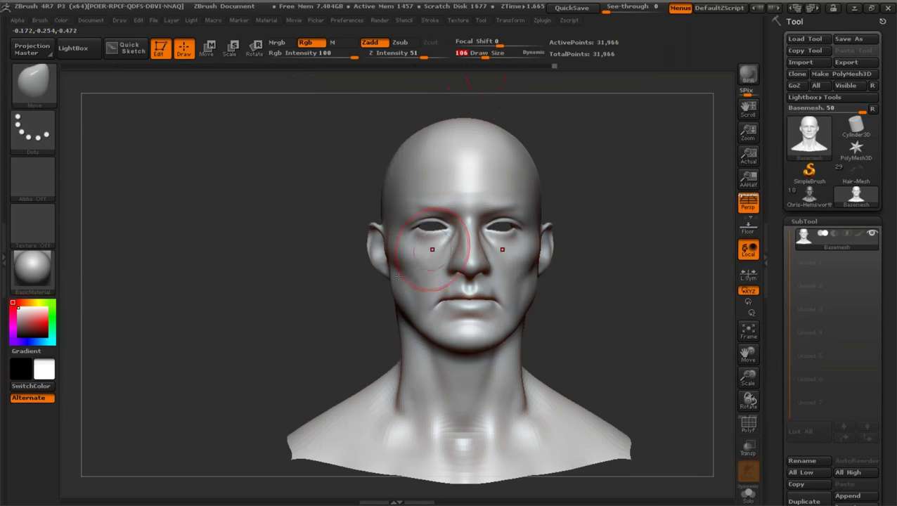
drag(344, 318, 350, 322)
drag(393, 361, 397, 358)
Reshape the back of the head and the nape in profile with the Move brush at draw size 204.
drag(485, 55, 496, 55)
drag(284, 354, 257, 342)
drag(743, 376, 731, 340)
drag(580, 316, 548, 320)
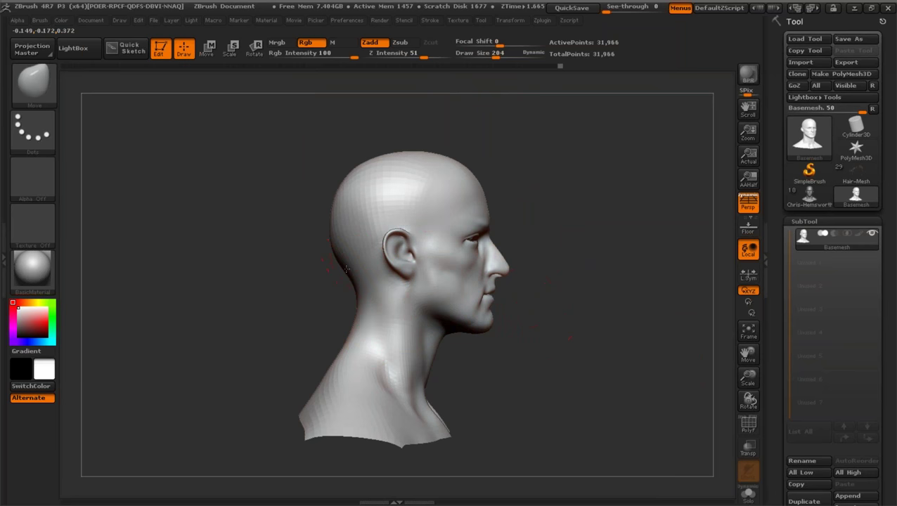
drag(571, 349, 502, 346)
shift+drag(277, 270, 309, 261)
drag(748, 374, 765, 348)
drag(668, 320, 638, 317)
Set the draw size to 198 and refine the slopes between neck and shoulders from the front, reducing the brush size.
click(495, 55)
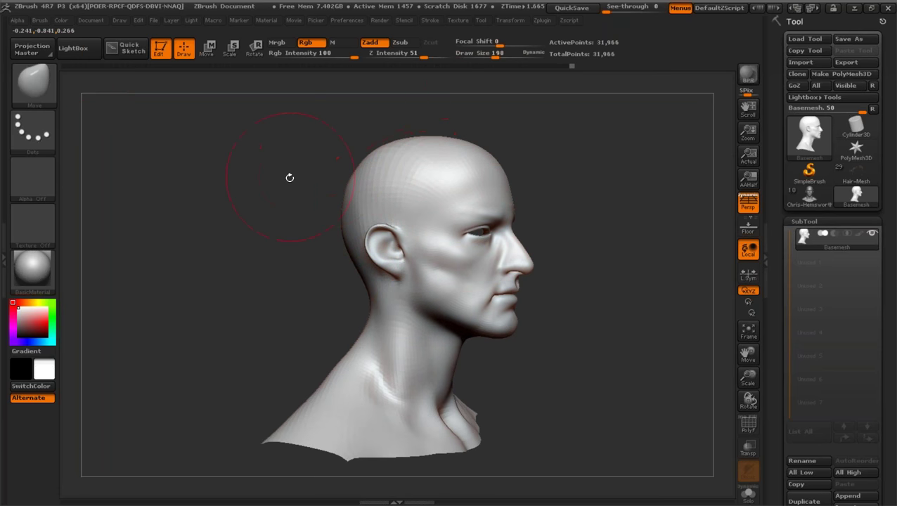
drag(290, 177, 421, 241)
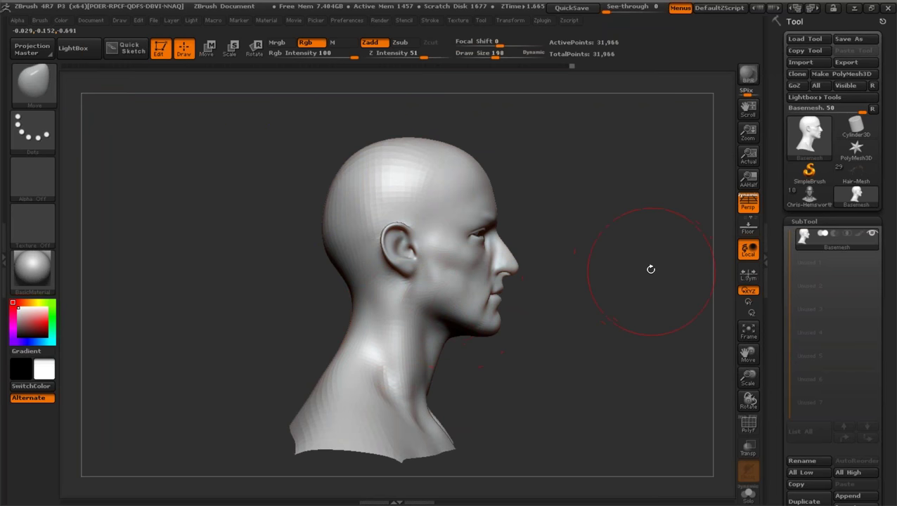
mouse_move(650, 270)
mouse_down()
mouse_move(629, 280)
mouse_move(637, 302)
mouse_up()
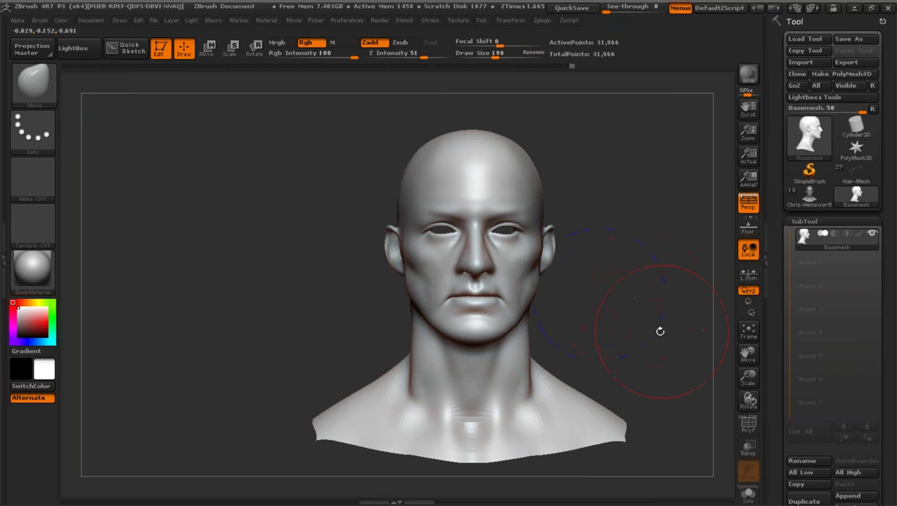
drag(748, 377, 748, 387)
drag(748, 355, 718, 361)
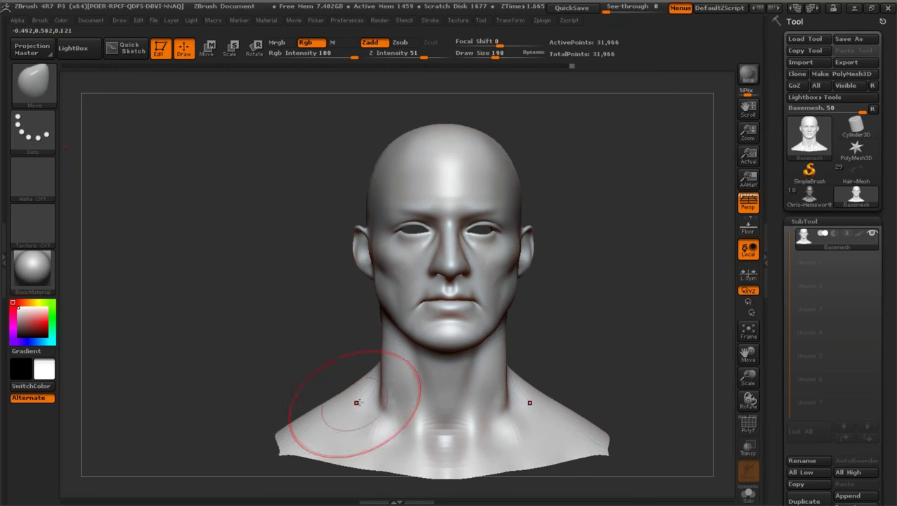
drag(500, 60, 492, 59)
drag(748, 379, 748, 387)
drag(748, 354, 735, 367)
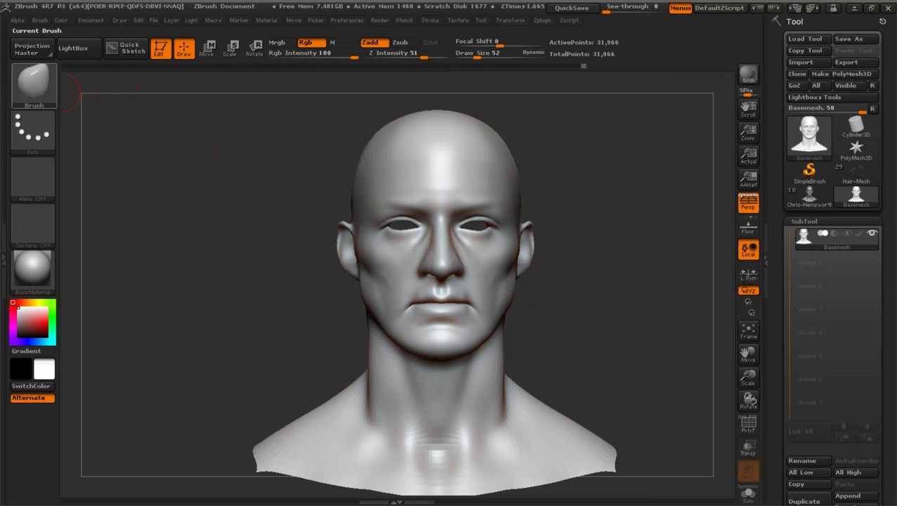
Switch to another sculpting brush, set the draw size to 27 and sculpt along the side of the nose bridge.
click(42, 90)
click(423, 93)
drag(477, 56, 472, 57)
drag(429, 238, 432, 220)
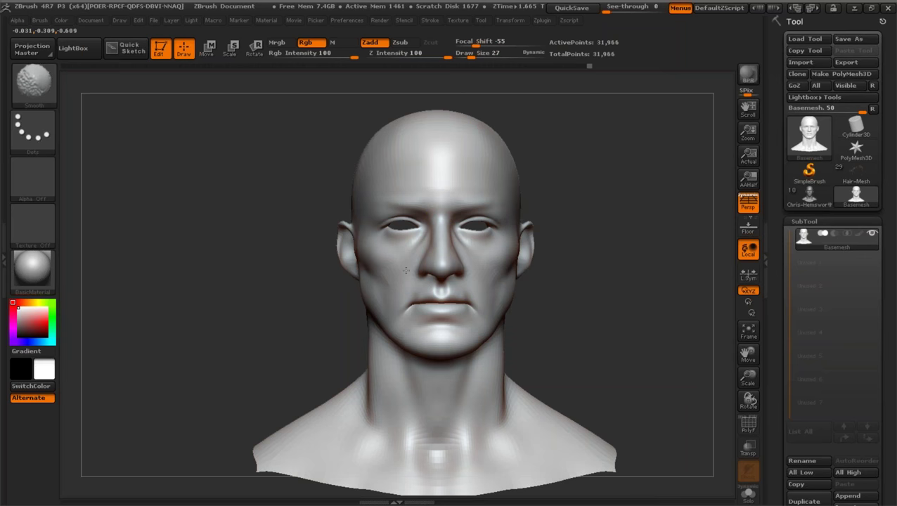
Sculpt the cheeks and the area around the mouth with the Standard brush at draw size 40.
drag(274, 289, 337, 284)
drag(471, 57, 475, 57)
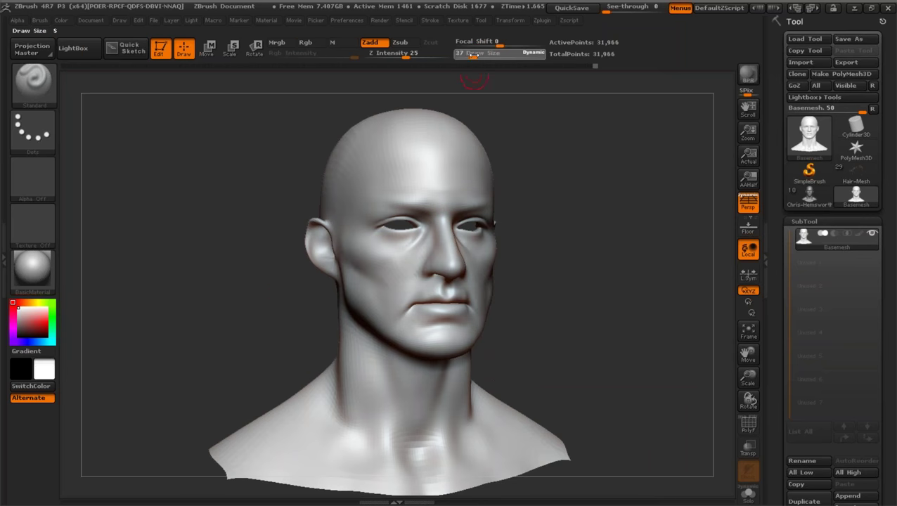
drag(290, 310, 311, 307)
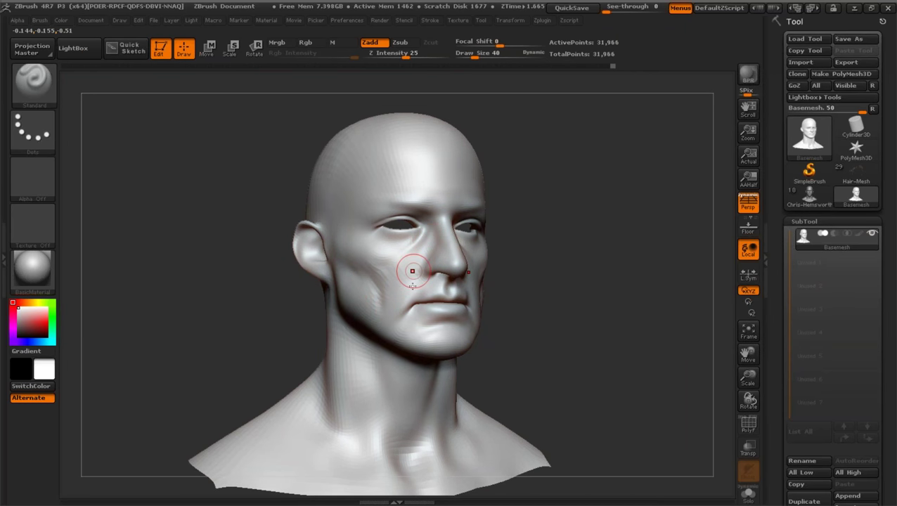
drag(747, 377, 749, 401)
drag(748, 355, 788, 376)
drag(652, 330, 624, 328)
drag(463, 320, 456, 324)
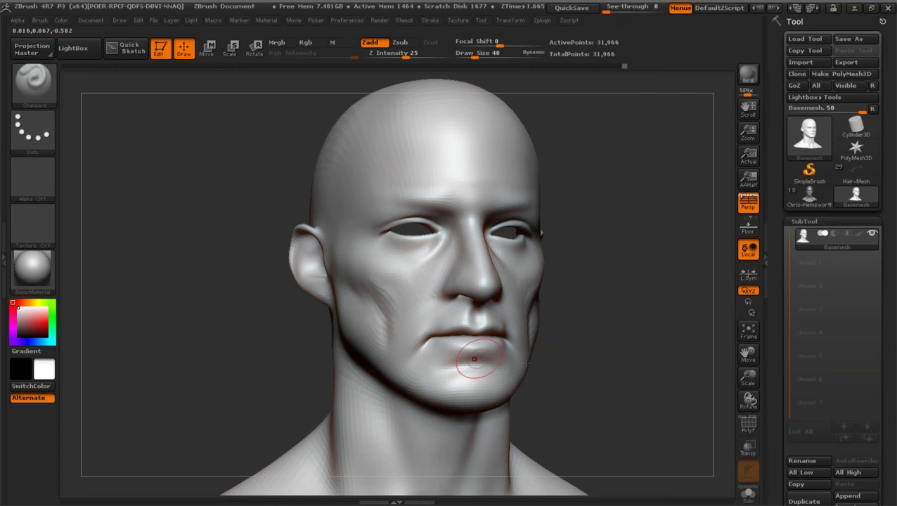
mouse_move(746, 376)
mouse_down()
mouse_move(742, 332)
mouse_move(743, 394)
mouse_up()
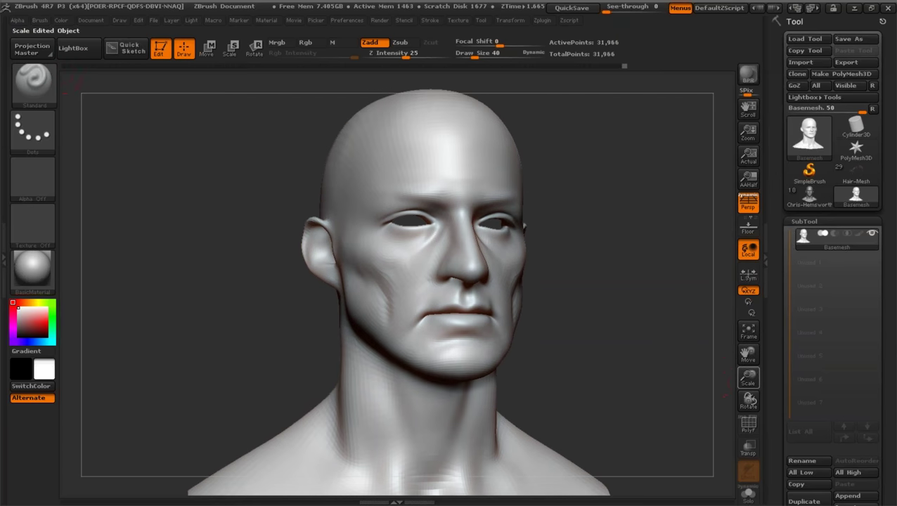
drag(746, 355, 751, 369)
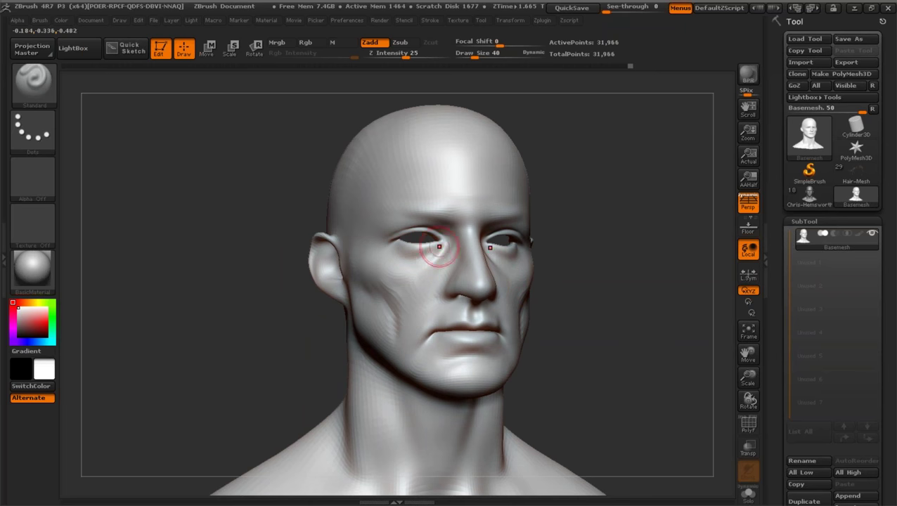
Shape the nostril wings and the folds beside the nose at draw size 34, smoothing the adjoining cheeks.
drag(631, 309, 599, 308)
click(472, 54)
drag(747, 374, 746, 362)
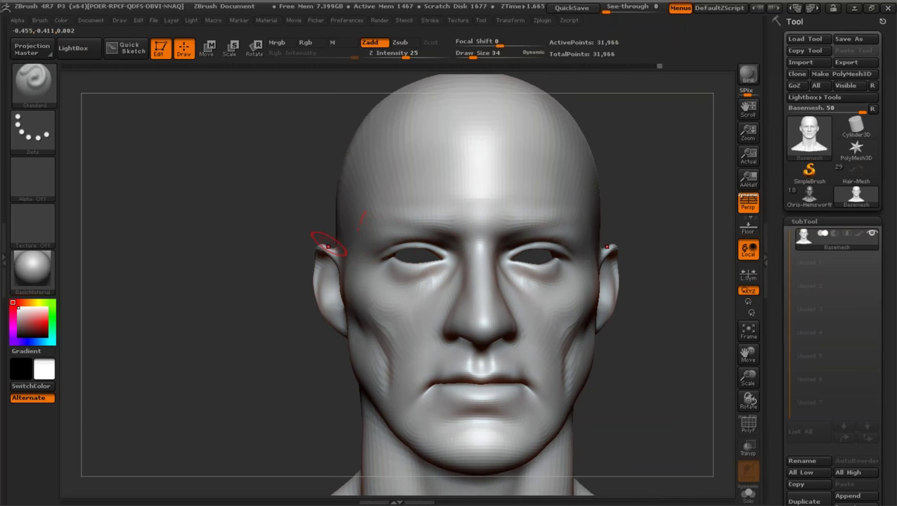
drag(268, 249, 299, 251)
drag(744, 357, 728, 331)
drag(566, 329, 586, 331)
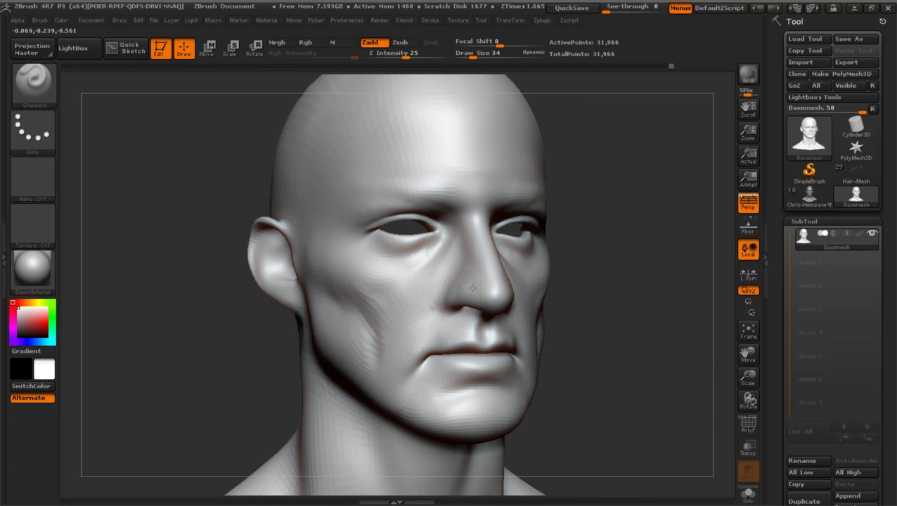
drag(747, 375, 746, 392)
drag(595, 322, 620, 323)
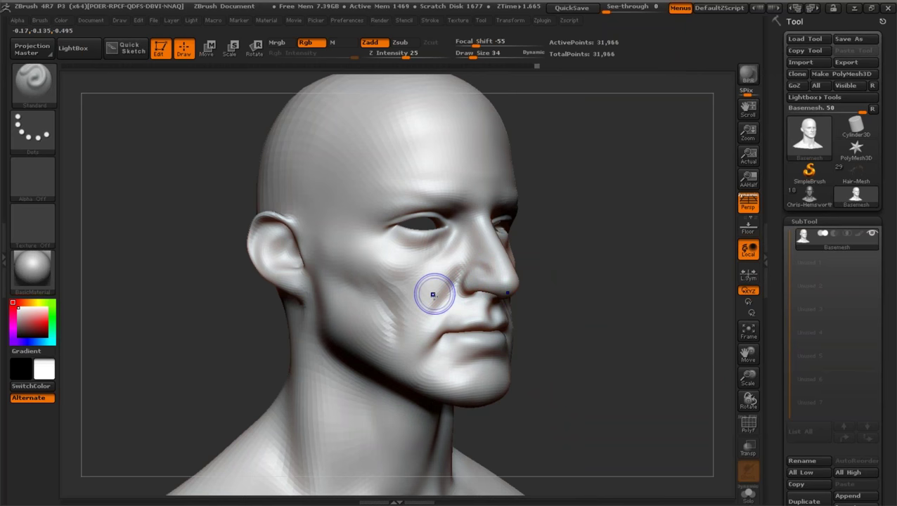
drag(626, 330, 438, 328)
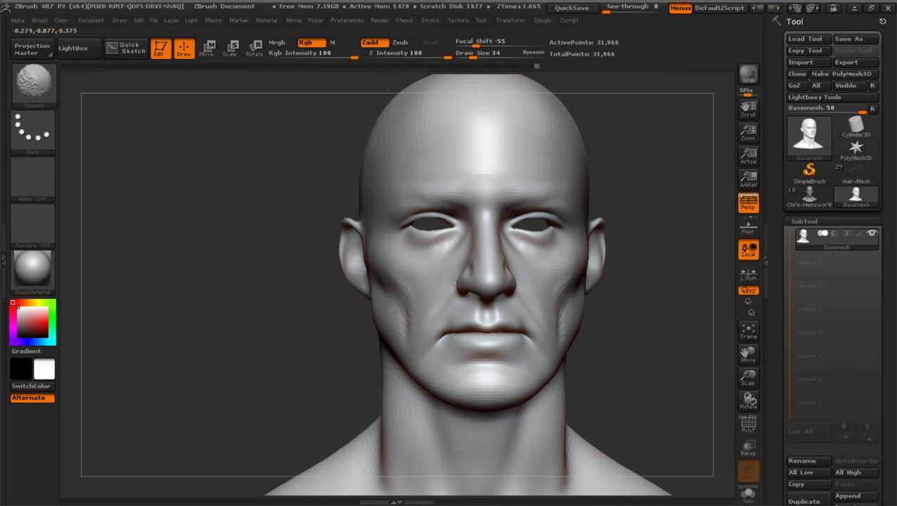
Refine the chin and lower face with the Standard brush at draw size 34 and smooth the chin.
mouse_move(746, 375)
mouse_down()
mouse_move(746, 362)
mouse_move(733, 360)
mouse_up()
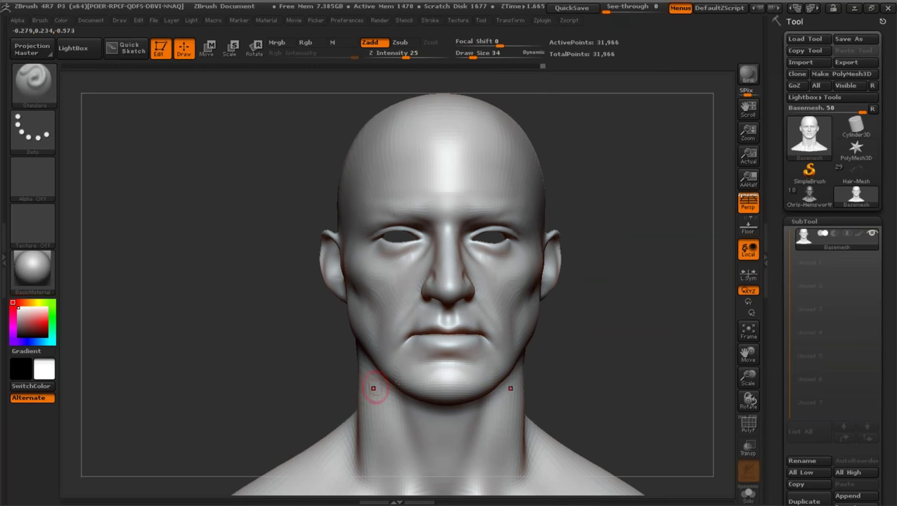
drag(246, 340, 463, 330)
drag(747, 378, 749, 349)
drag(540, 313, 556, 303)
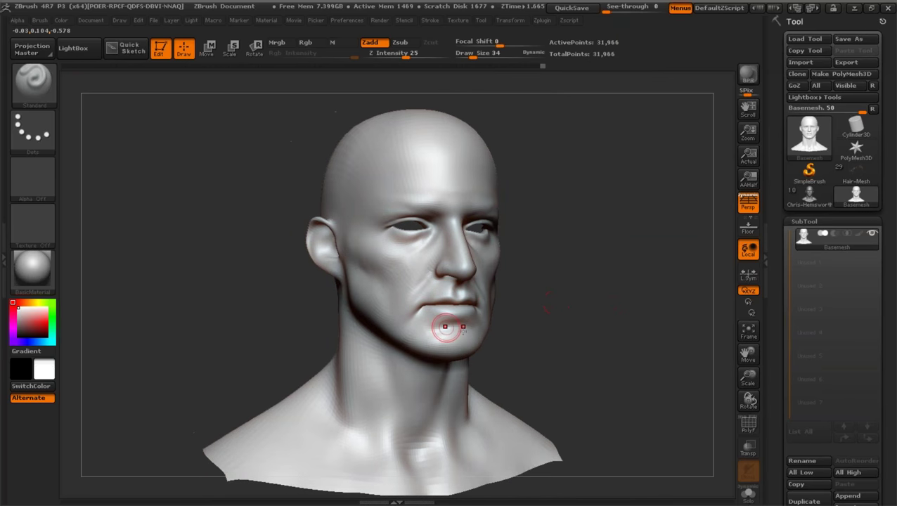
shift+drag(439, 338, 490, 366)
Model the transition between the ears and the face, using draw size 12 for the finer forms.
drag(566, 356, 544, 350)
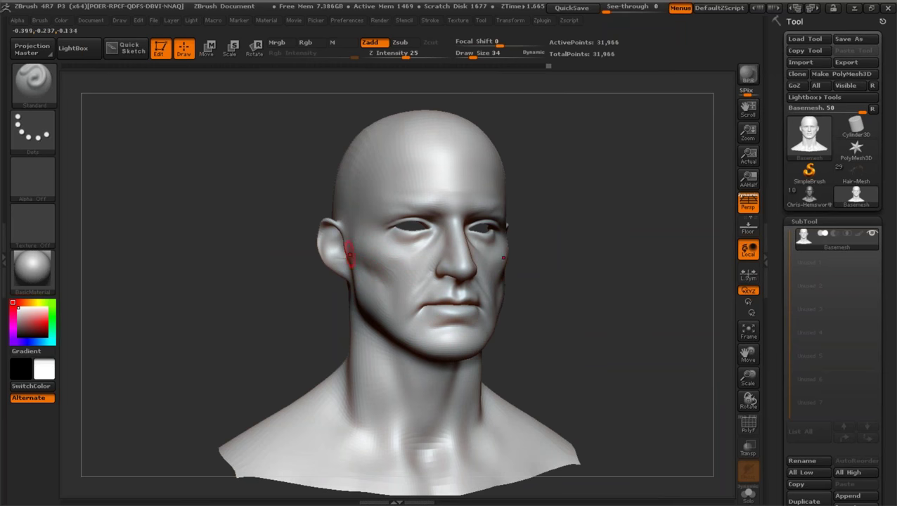
key(shift)
mouse_move(747, 380)
mouse_down()
mouse_move(734, 362)
mouse_move(651, 314)
mouse_up()
drag(471, 53, 464, 55)
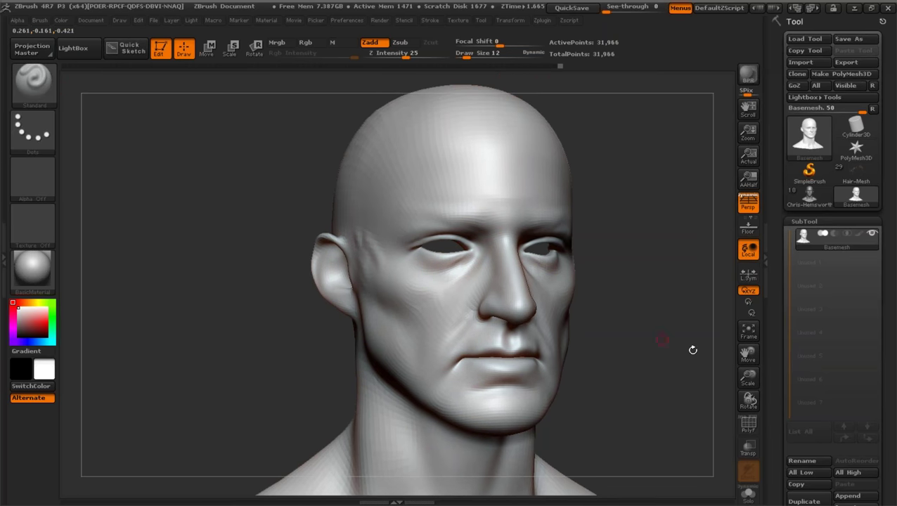
drag(742, 377, 681, 354)
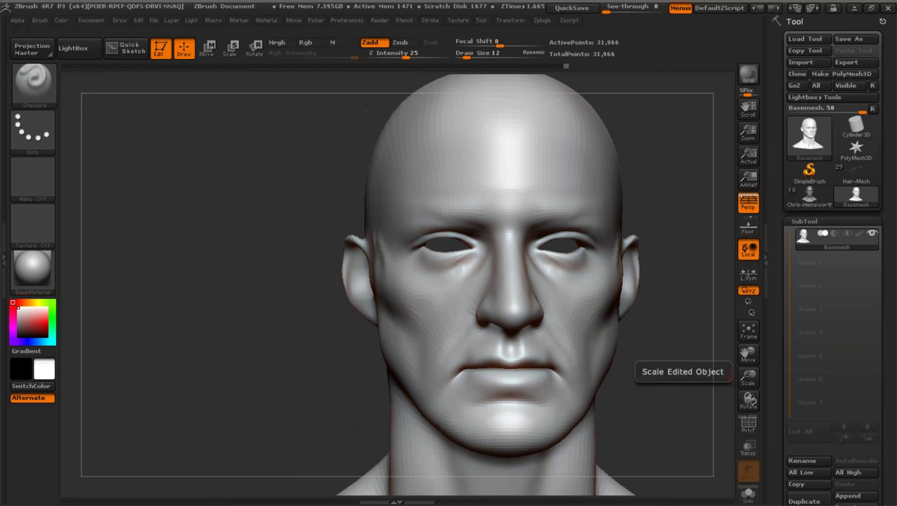
drag(744, 367, 717, 336)
Build up the shoulder and side neck muscles with the Standard brush at draw size 162.
drag(464, 55, 476, 57)
drag(224, 296, 256, 292)
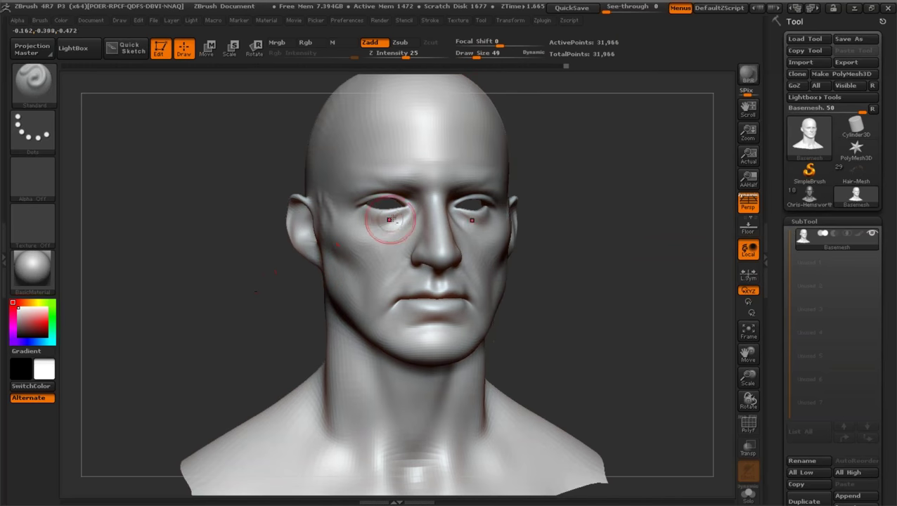
drag(747, 380, 745, 348)
drag(267, 293, 314, 304)
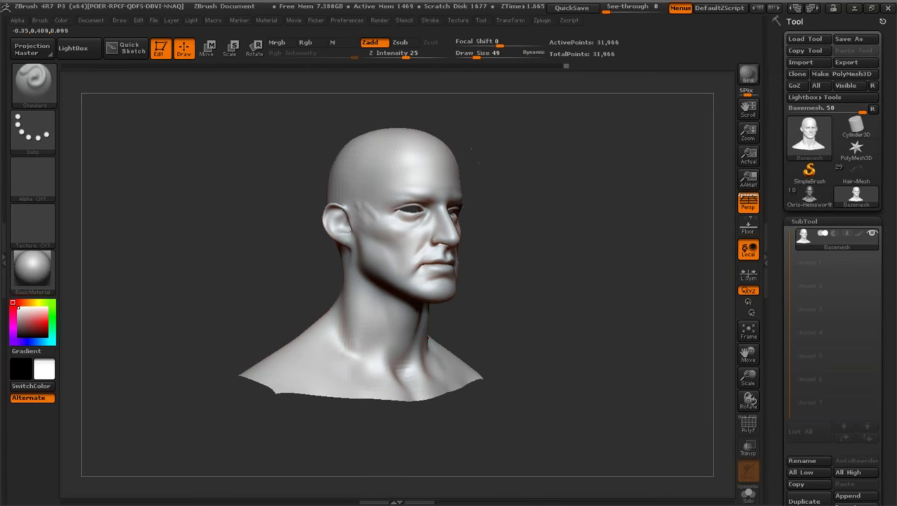
drag(475, 58, 485, 56)
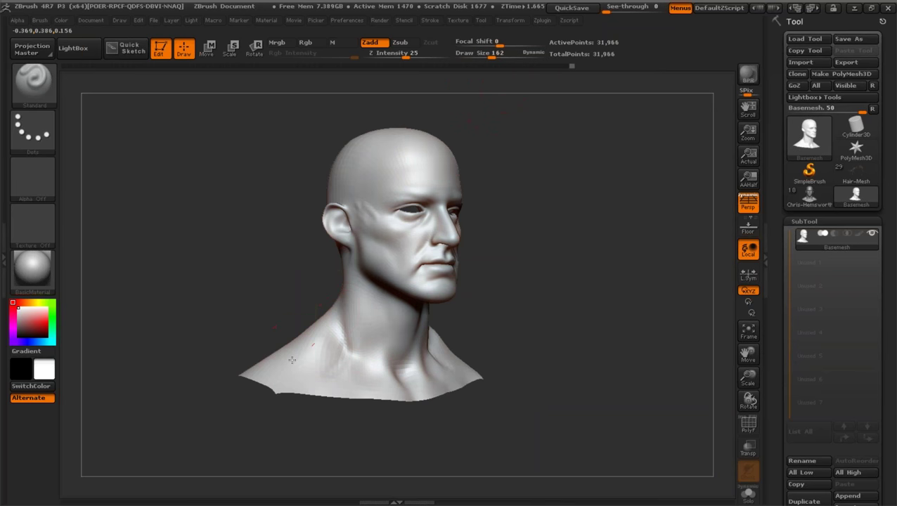
drag(748, 354, 798, 365)
shift+drag(632, 365, 520, 365)
drag(253, 387, 367, 399)
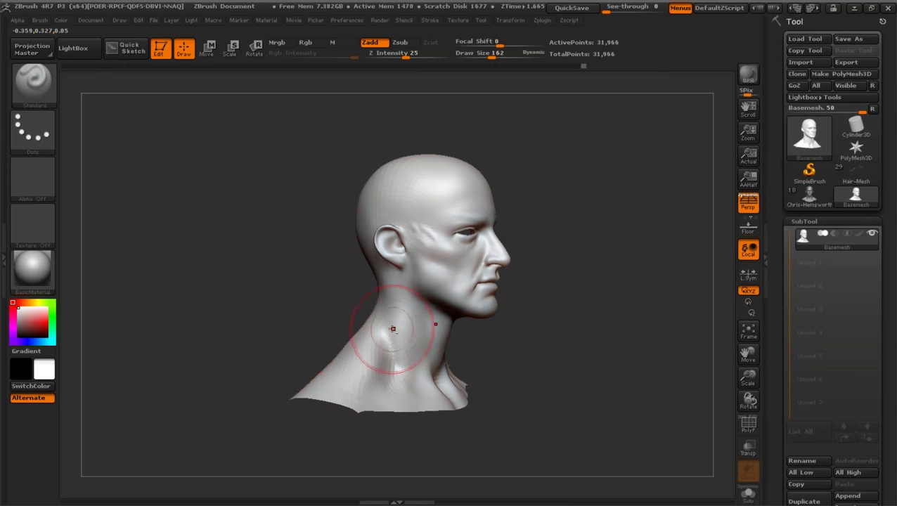
drag(490, 394, 394, 354)
mouse_move(320, 360)
mouse_down()
mouse_move(254, 309)
mouse_move(281, 310)
mouse_move(272, 320)
mouse_move(351, 317)
mouse_up()
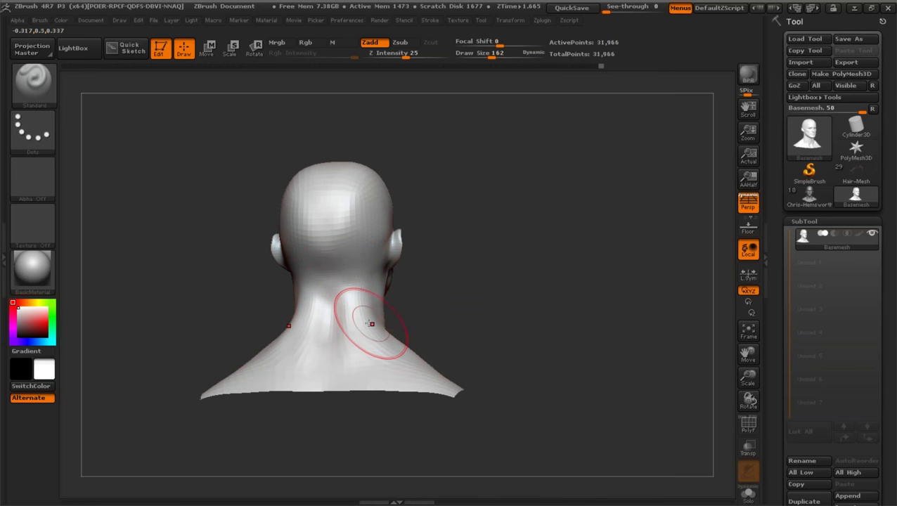
Sculpt the vertical muscle forms on the back of the neck at draw size 162.
drag(748, 355, 823, 354)
shift+drag(561, 326, 543, 326)
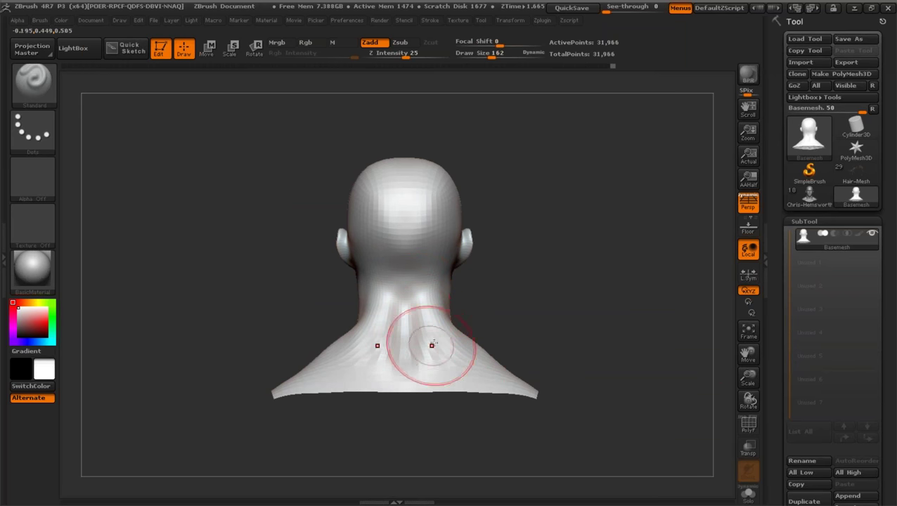
mouse_move(512, 352)
mouse_down()
mouse_move(430, 350)
mouse_move(441, 314)
mouse_up()
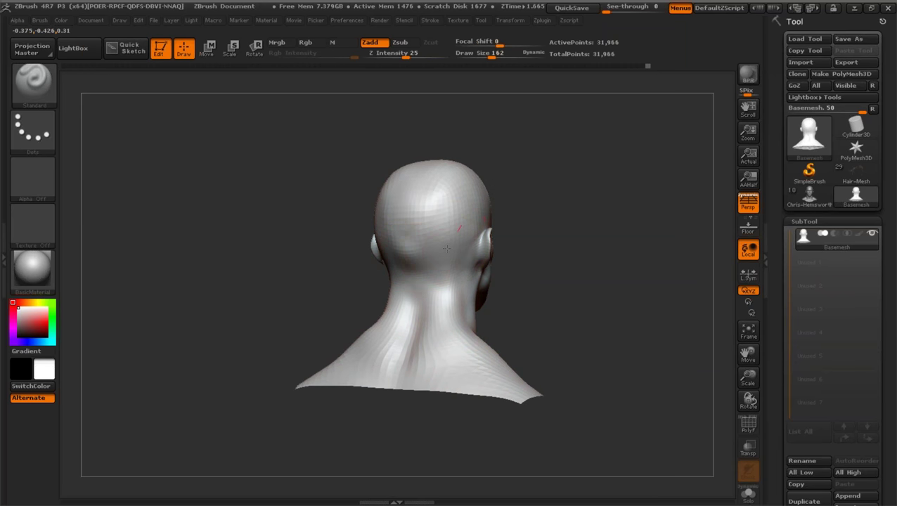
Round out and smooth the back of the skull using the 162 draw size.
shift+drag(435, 257, 457, 204)
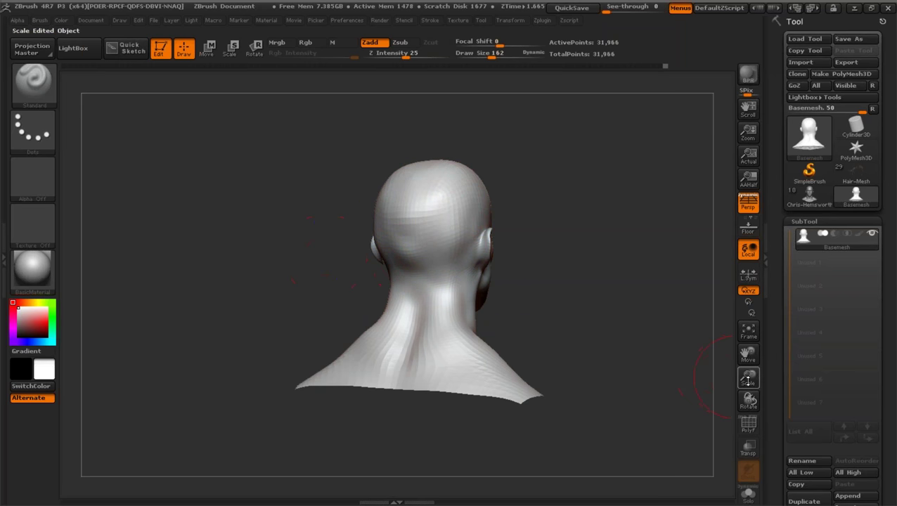
drag(747, 380, 602, 267)
drag(280, 201, 433, 242)
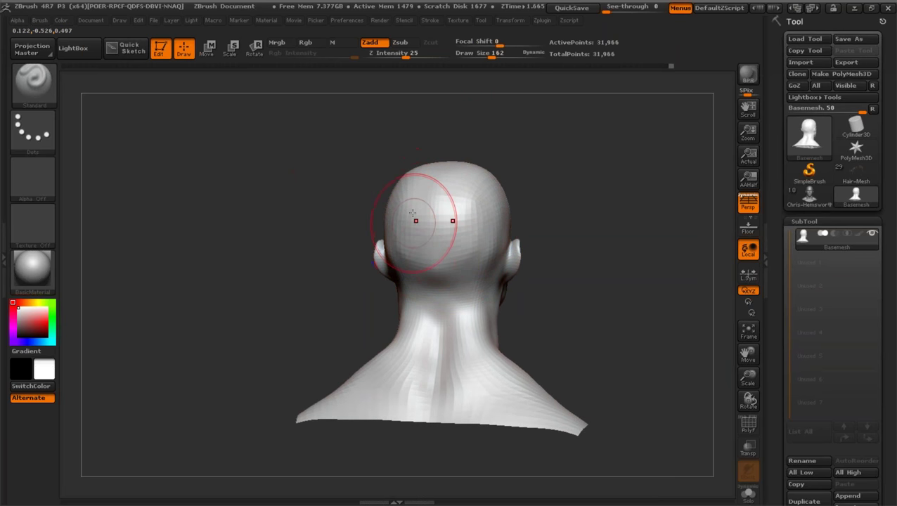
drag(748, 378, 750, 407)
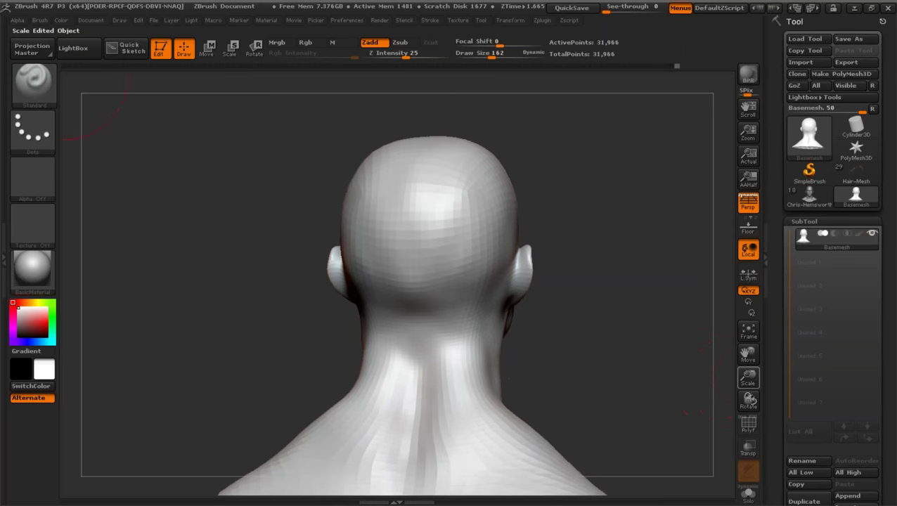
Sculpt the back of the ears and their junction with the skull at draw size 37.
drag(544, 210, 533, 238)
drag(492, 54, 474, 54)
drag(749, 352, 753, 318)
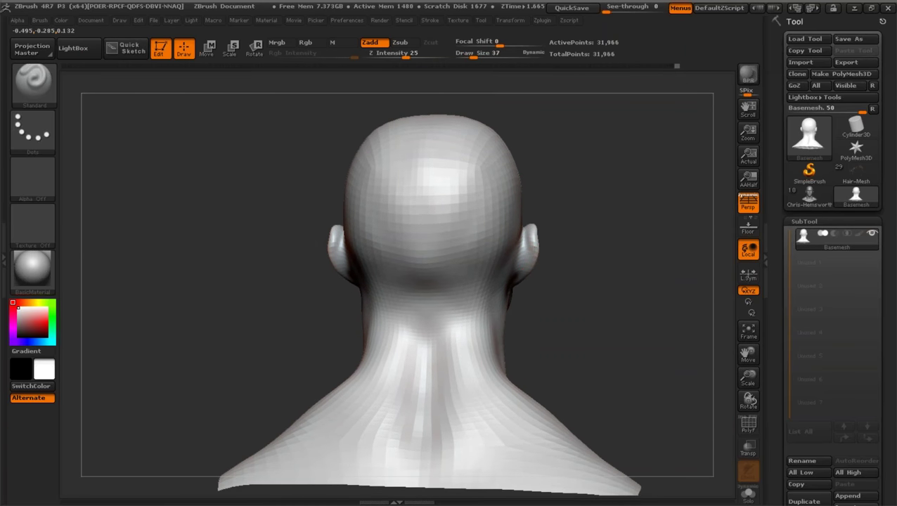
drag(748, 380, 768, 432)
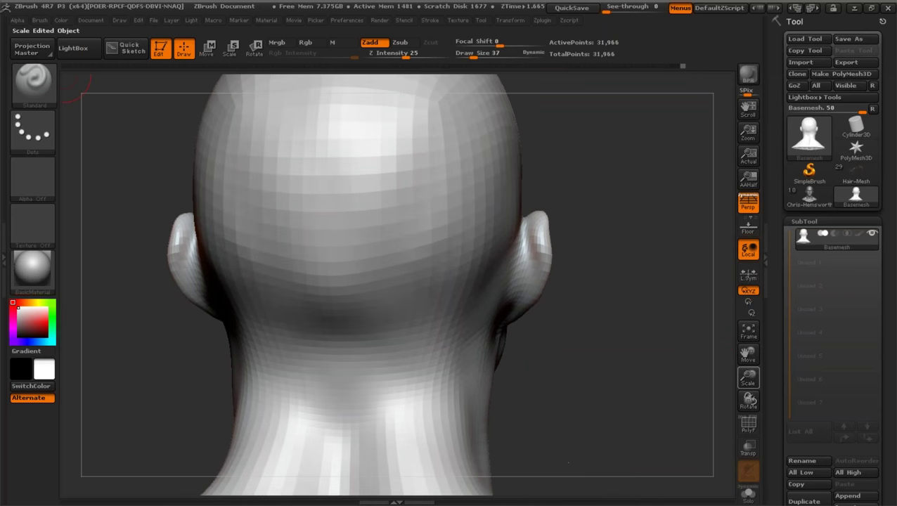
drag(632, 302, 579, 298)
mouse_move(517, 278)
mouse_down()
mouse_move(502, 298)
mouse_move(519, 276)
mouse_up()
drag(622, 302, 531, 298)
drag(274, 334, 362, 333)
drag(523, 245, 511, 295)
mouse_move(574, 332)
mouse_down()
mouse_move(602, 332)
mouse_move(585, 333)
mouse_up()
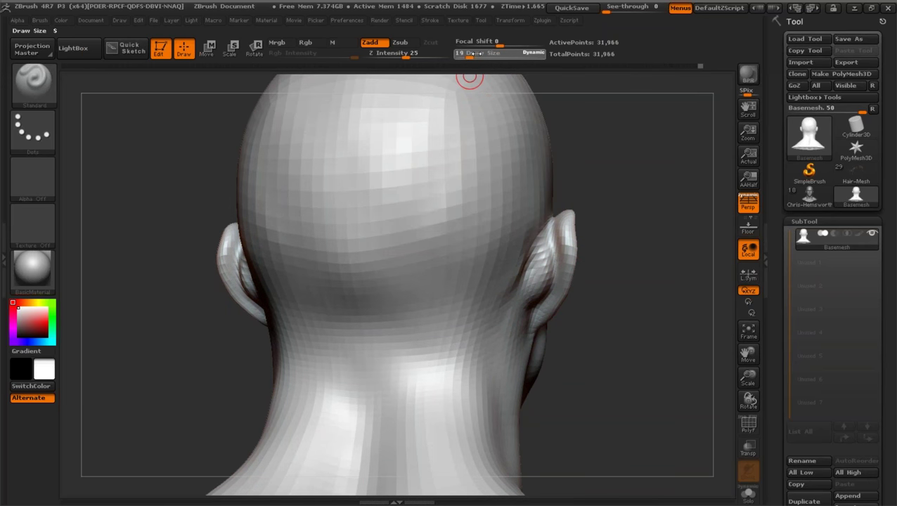
Define the crease behind the ears at draw size 19 and smooth the area around it.
mouse_move(602, 302)
mouse_down()
mouse_move(622, 302)
mouse_move(536, 269)
mouse_up()
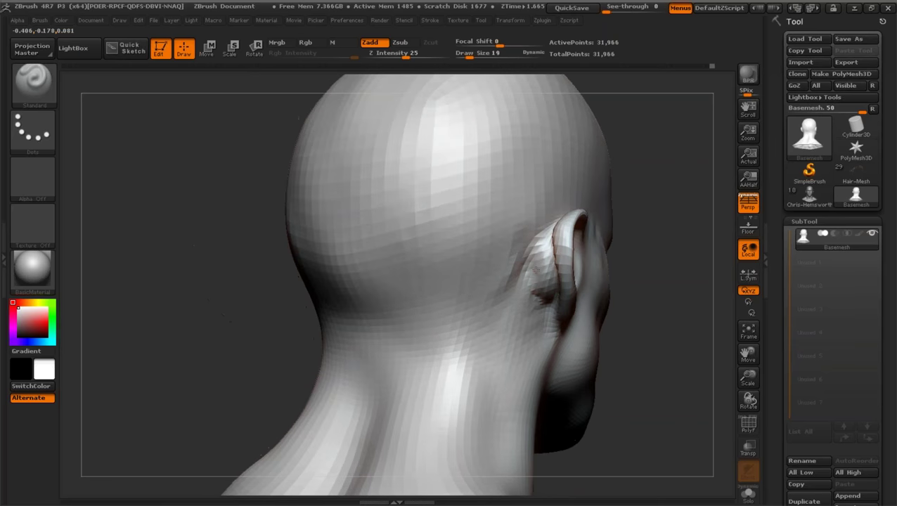
key(shift)
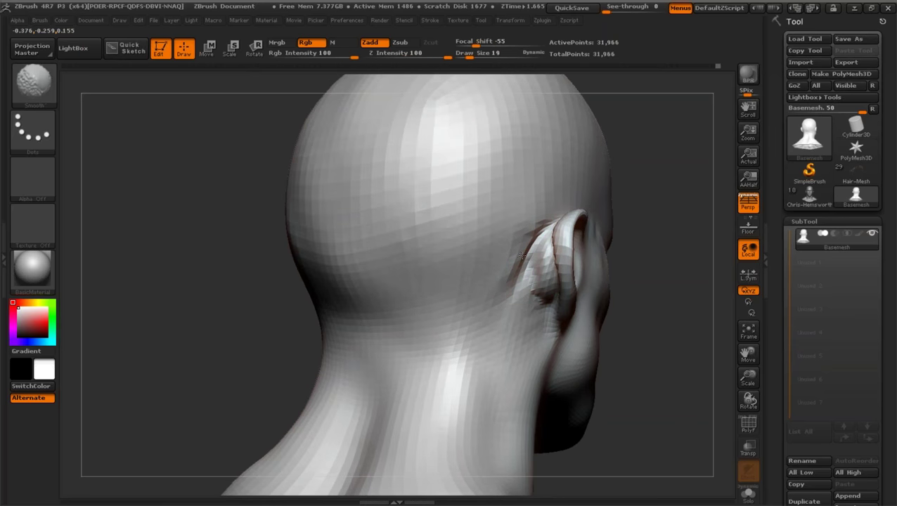
shift+drag(236, 300, 401, 300)
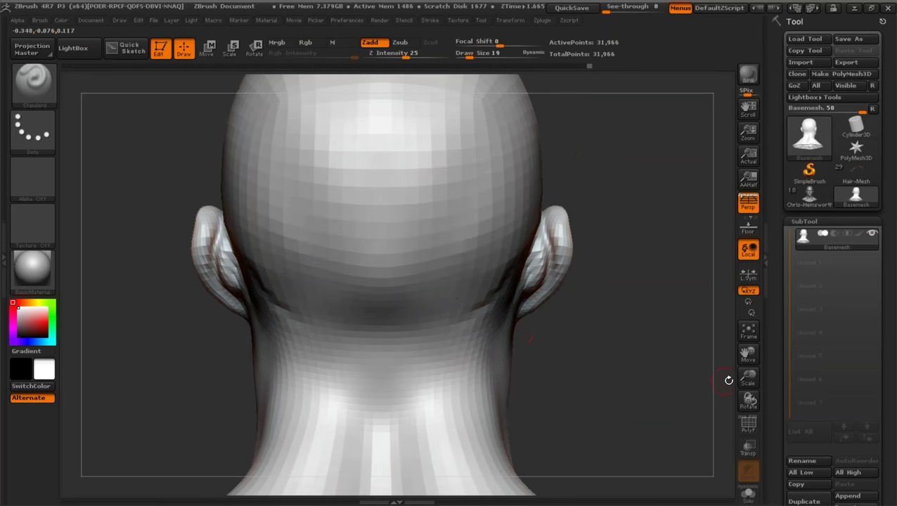
Shape the area behind the ears and the upper neck below them at draw size 43.
drag(748, 377, 719, 329)
drag(640, 254, 538, 245)
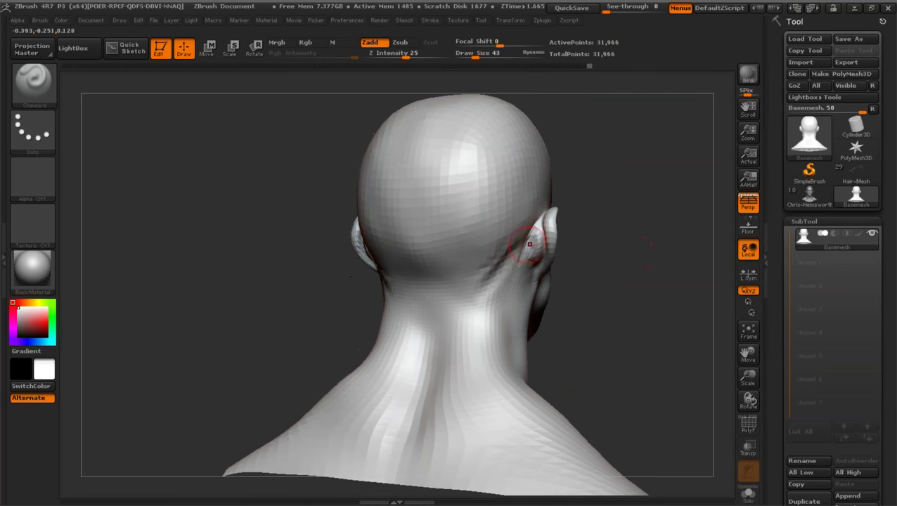
mouse_move(504, 345)
mouse_down()
mouse_move(506, 295)
mouse_move(484, 299)
mouse_up()
Refine the inner corners of the eyes with the Standard brush at draw size 17.
mouse_move(747, 378)
mouse_down()
mouse_move(732, 359)
mouse_move(611, 357)
mouse_up()
drag(746, 353, 671, 363)
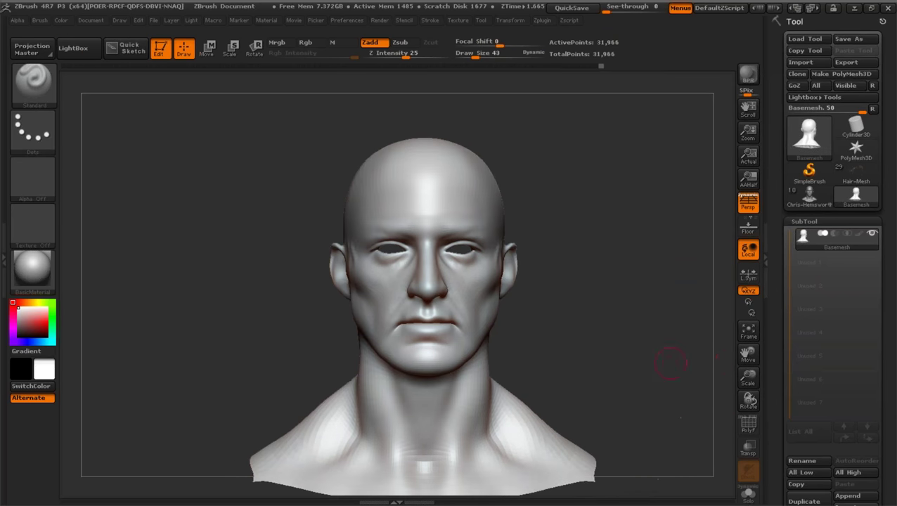
drag(619, 278, 619, 303)
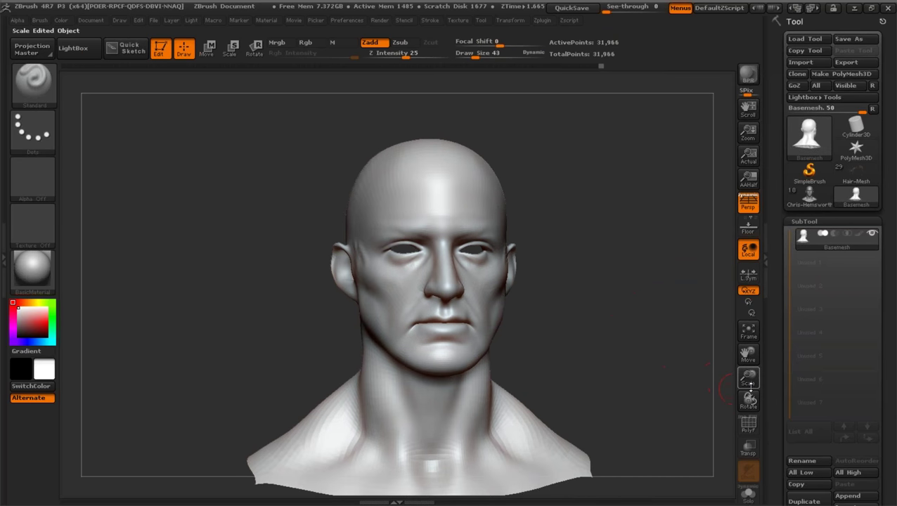
drag(749, 384, 758, 396)
alt+drag(67, 77, 67, 125)
mouse_move(246, 253)
mouse_down()
mouse_move(231, 254)
mouse_move(239, 252)
mouse_up()
drag(745, 375, 742, 385)
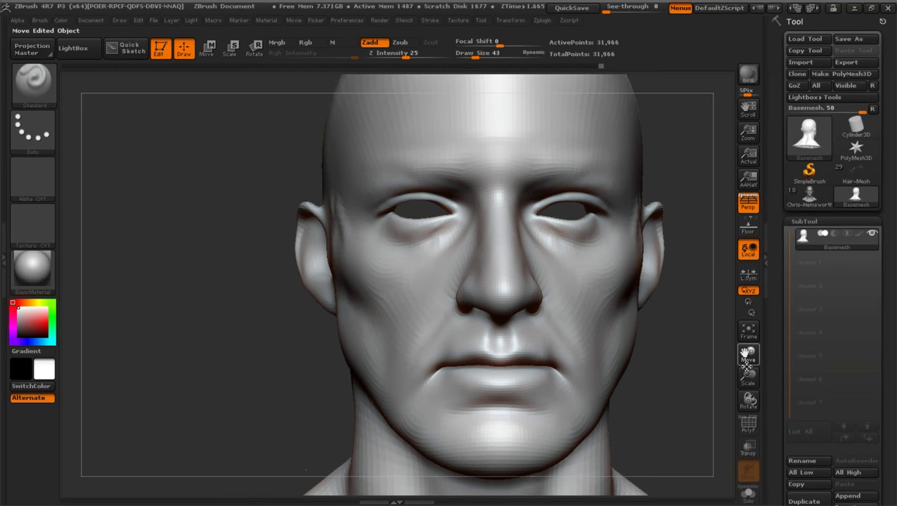
drag(747, 354, 760, 372)
click(467, 54)
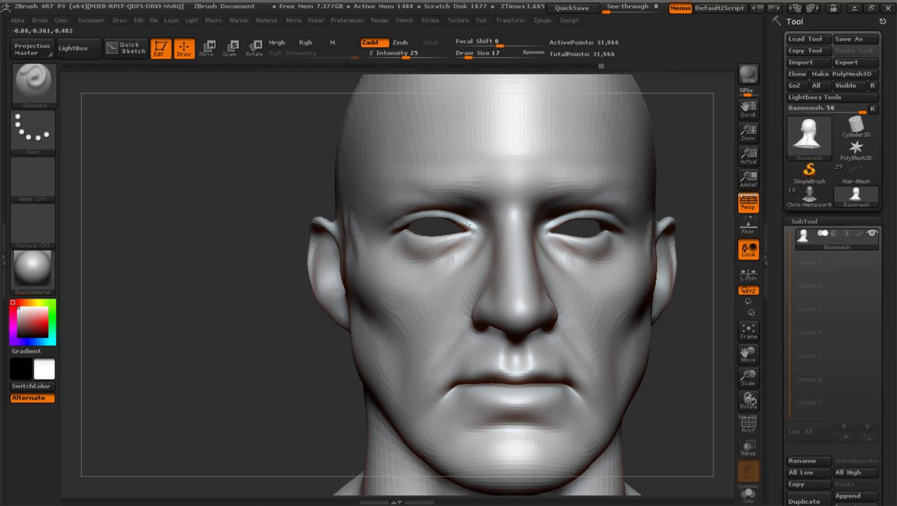
mouse_move(744, 375)
mouse_down()
mouse_move(704, 350)
mouse_move(748, 386)
mouse_up()
drag(747, 354, 752, 388)
Sculpt the underside of the nose around the nostrils, using draw sizes 12 and 19.
drag(468, 55, 463, 55)
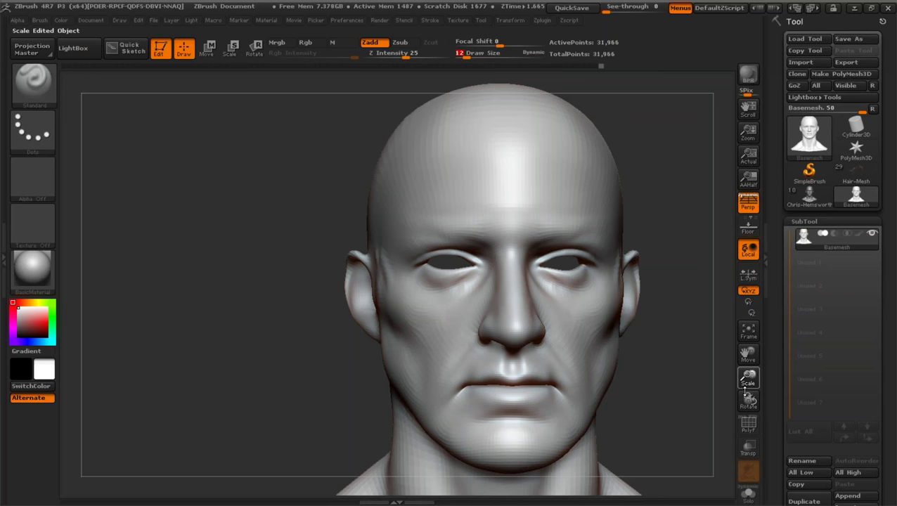
mouse_move(746, 391)
mouse_down()
mouse_move(735, 359)
mouse_move(748, 380)
mouse_up()
drag(645, 360, 688, 274)
mouse_move(748, 383)
mouse_down()
mouse_move(746, 355)
mouse_move(721, 366)
mouse_move(713, 352)
mouse_up()
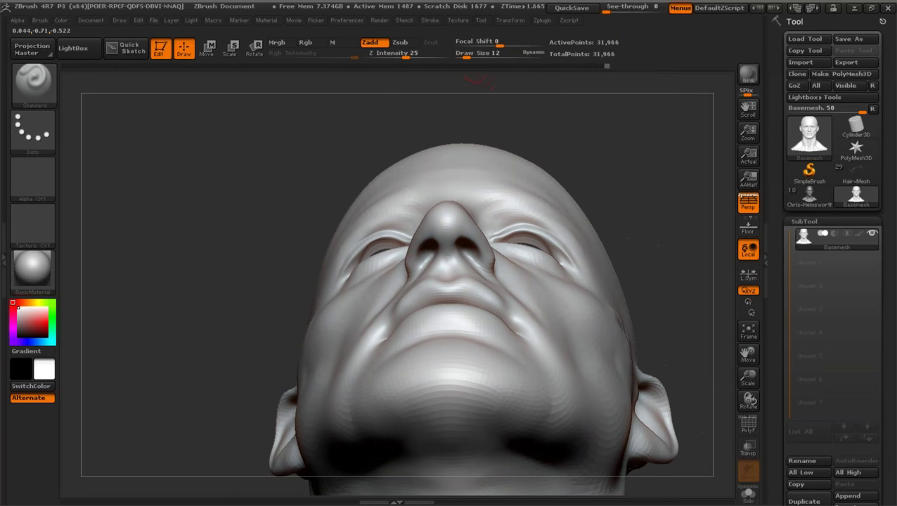
drag(467, 54, 469, 54)
drag(274, 184, 285, 185)
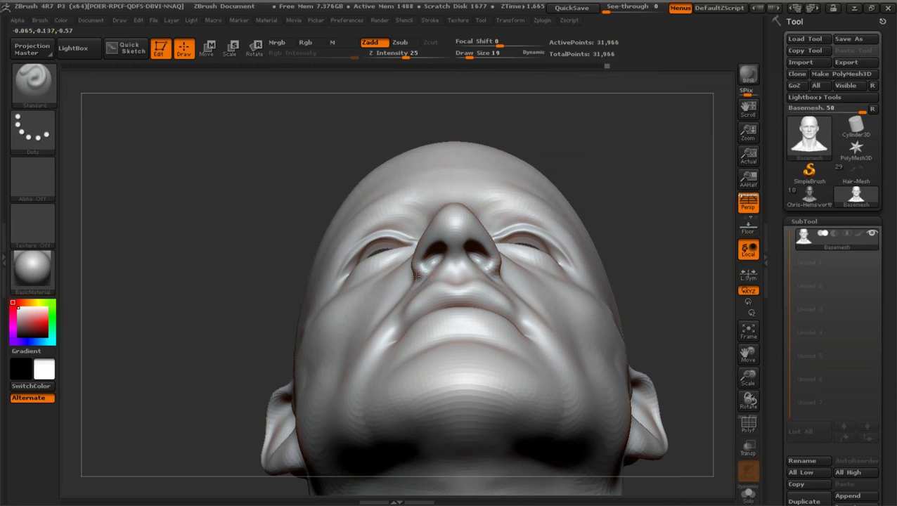
Smooth the folds between the nose and the corners of the mouth from below.
key(shift)
drag(277, 280, 280, 301)
drag(420, 305, 397, 330)
key(shift)
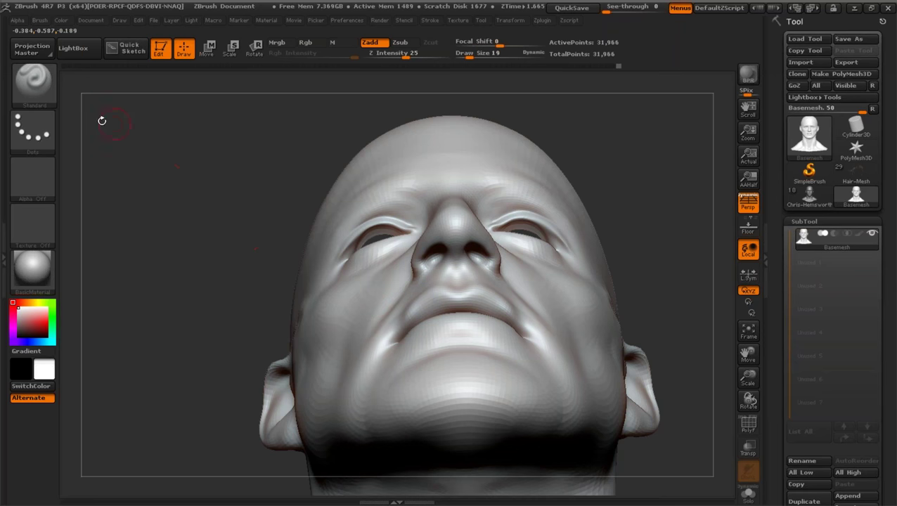
Adjust the sides of the nose with the Move brush at draw size 43.
key(b)
key(m)
key(v)
drag(469, 56, 475, 56)
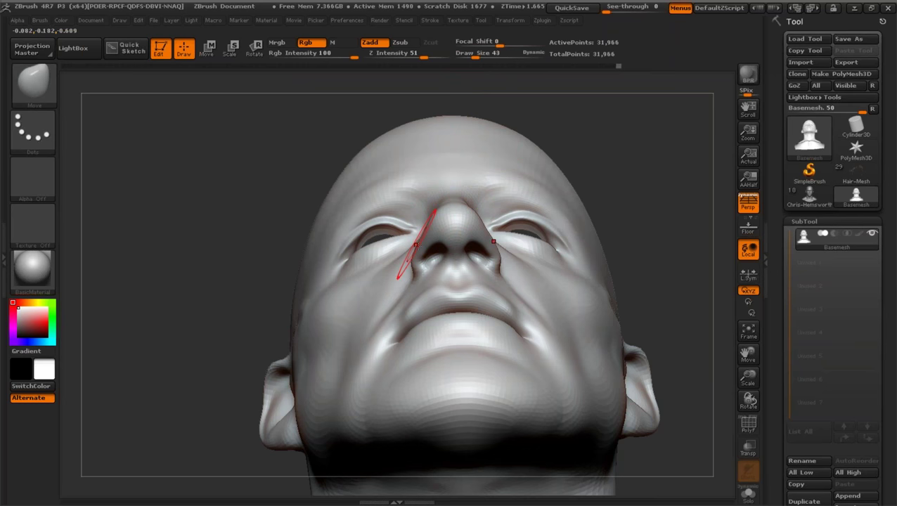
drag(475, 56, 470, 55)
Refine the nostrils and nose wings with the Standard brush at draw size 19.
click(49, 94)
click(422, 96)
click(469, 55)
drag(469, 55, 467, 54)
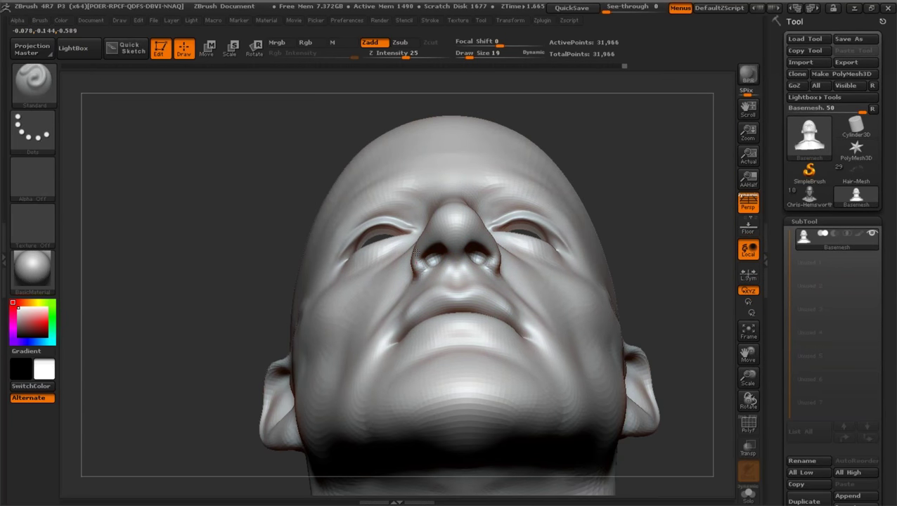
Refine the area around the eyes and eyelids with the Standard brush at draw size 19.
drag(201, 301, 317, 311)
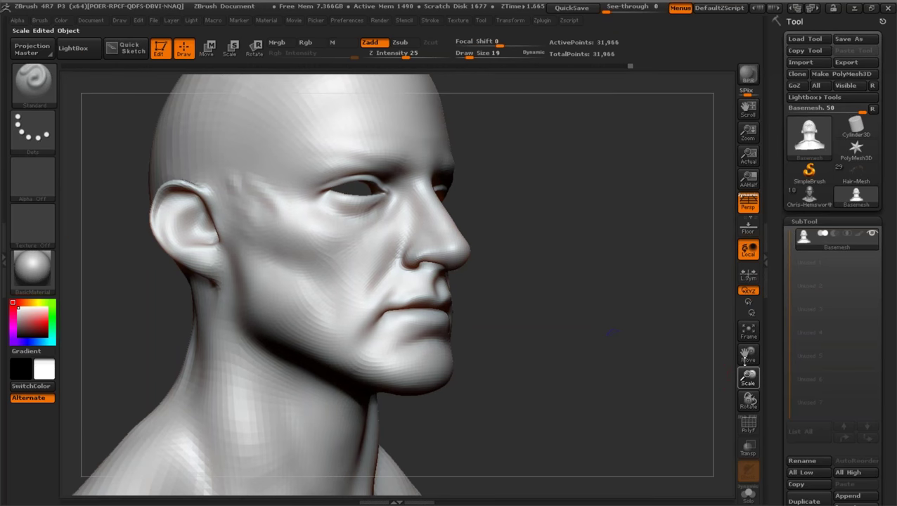
drag(744, 359, 746, 353)
drag(619, 327, 309, 284)
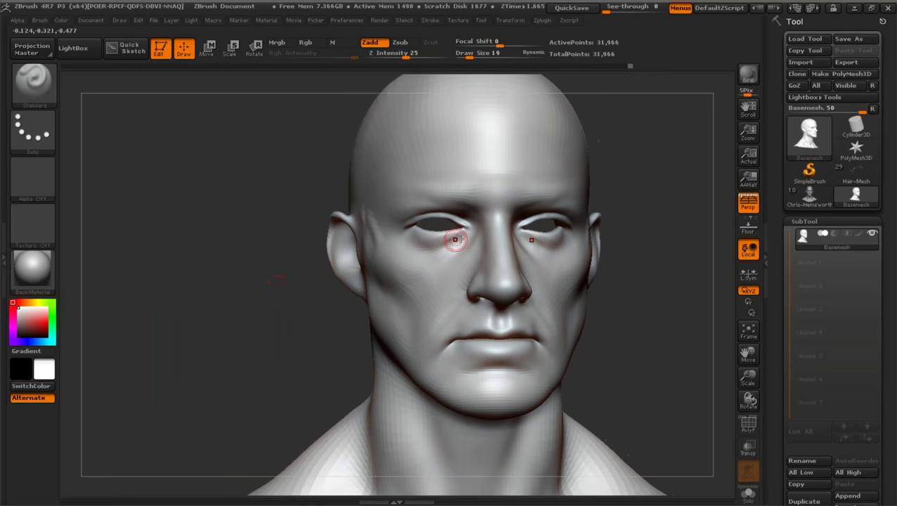
drag(741, 375, 687, 339)
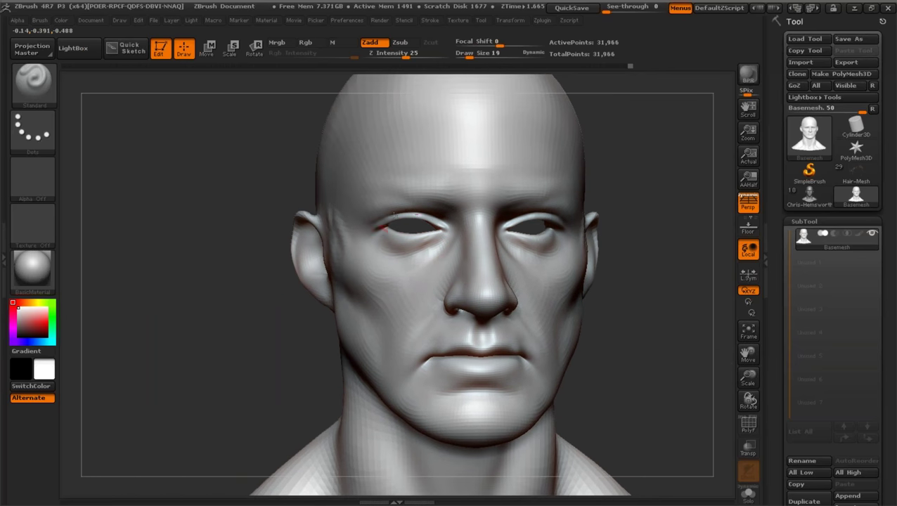
drag(248, 344, 536, 286)
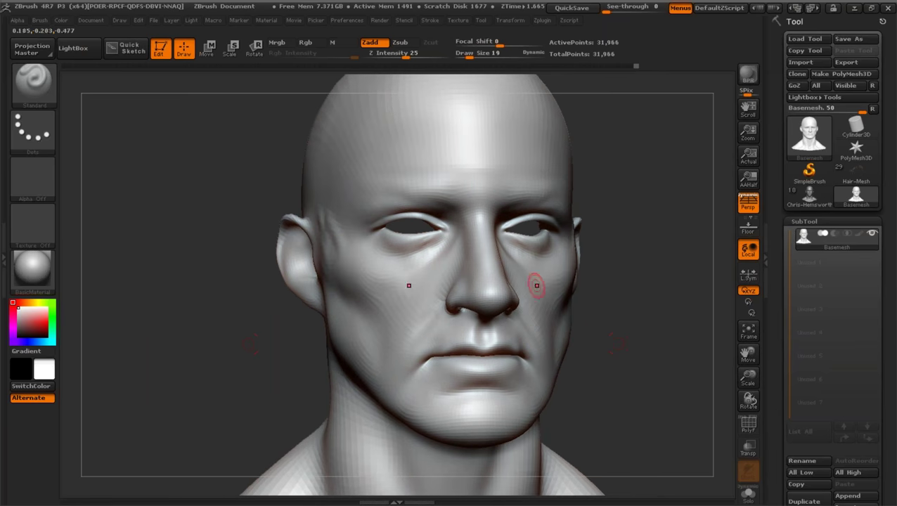
Shape the sides of the face in front of the ears with the Standard and Move brushes at draw size 88.
click(33, 90)
click(329, 96)
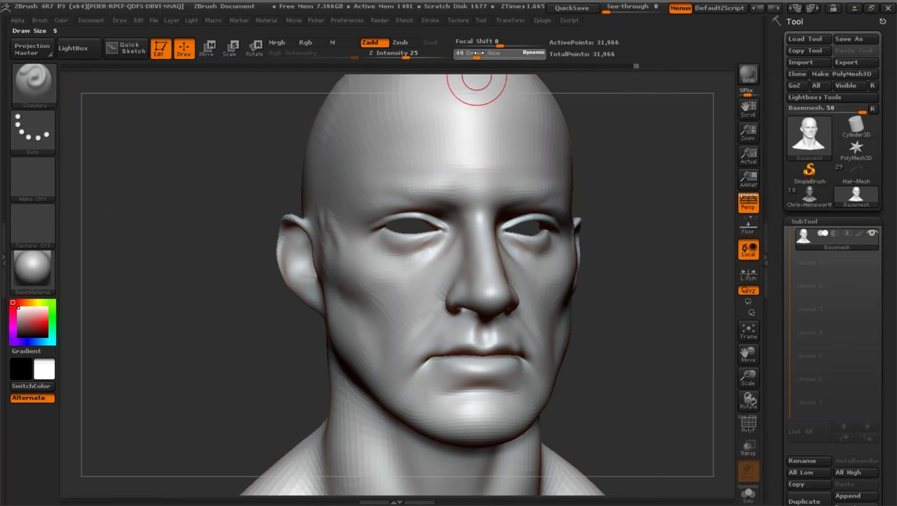
drag(748, 376, 740, 350)
drag(748, 354, 765, 349)
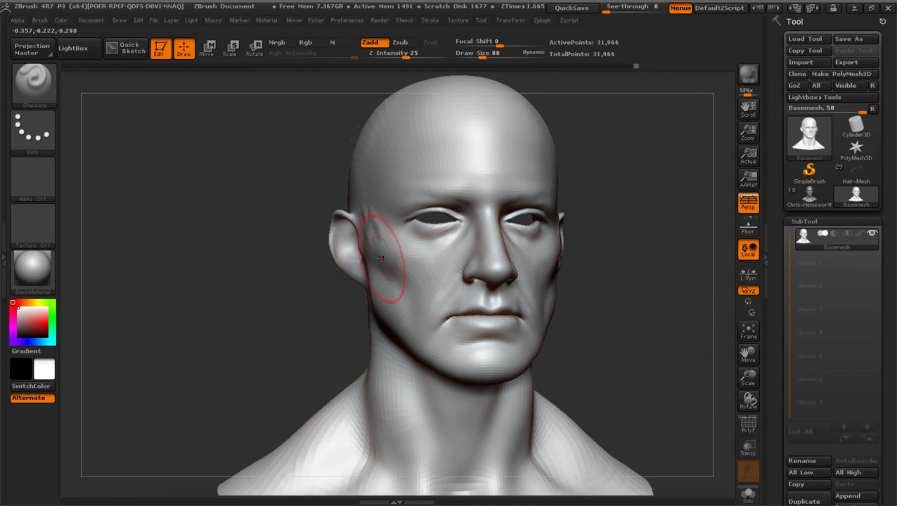
click(44, 88)
click(298, 101)
mouse_move(359, 257)
mouse_down()
mouse_move(395, 273)
mouse_move(366, 206)
mouse_move(304, 240)
mouse_up()
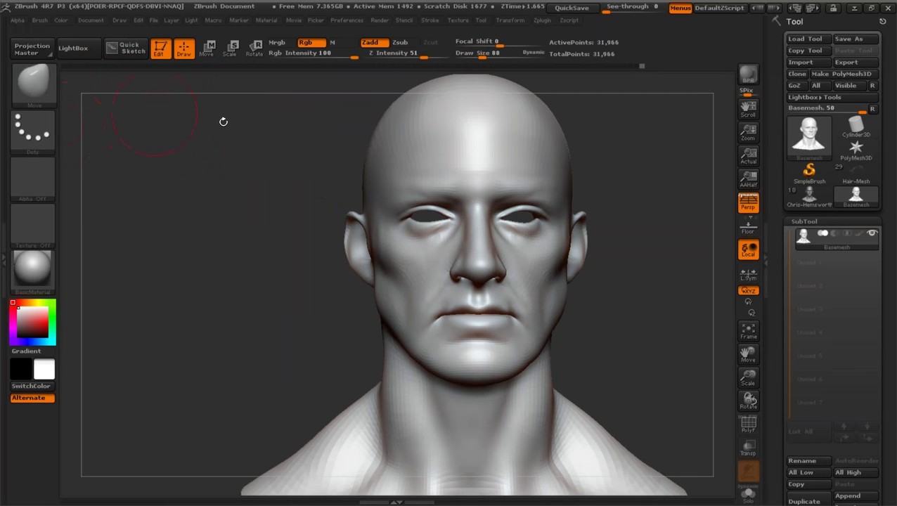
Sculpt the temples and outer brows with the Standard brush at draw size 46 and smooth the transitions.
click(44, 90)
click(349, 101)
click(476, 55)
mouse_move(295, 211)
mouse_down()
mouse_move(382, 220)
mouse_move(388, 213)
mouse_up()
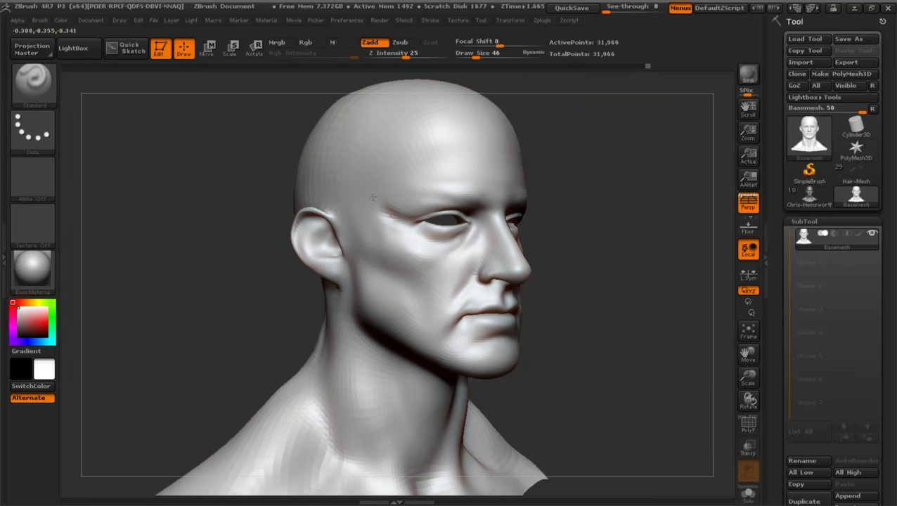
mouse_move(273, 195)
mouse_down()
mouse_move(247, 218)
mouse_move(219, 219)
mouse_up()
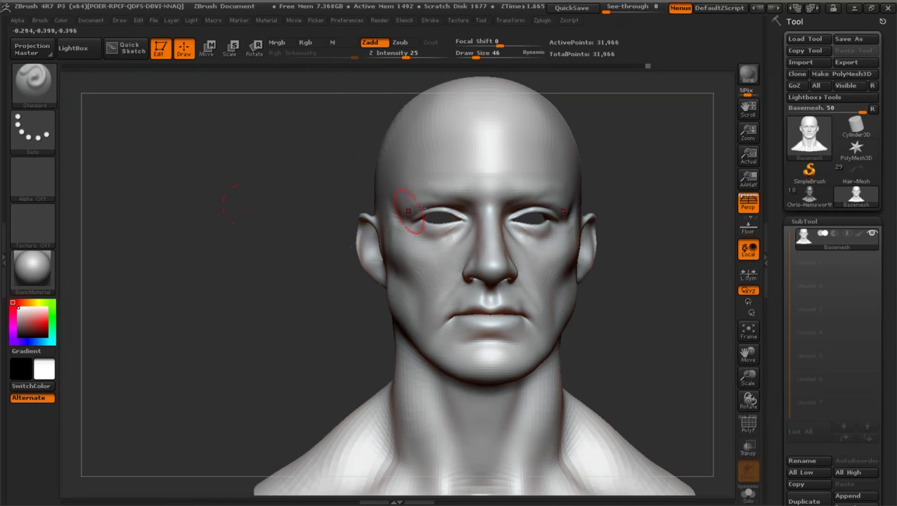
key(shift)
drag(345, 217, 386, 230)
key(shift)
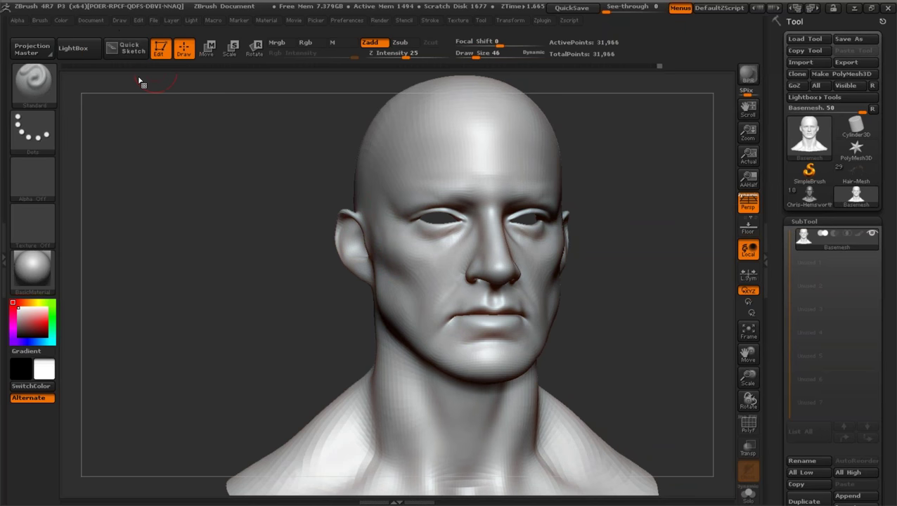
Align the perspective camera to the object.
click(120, 20)
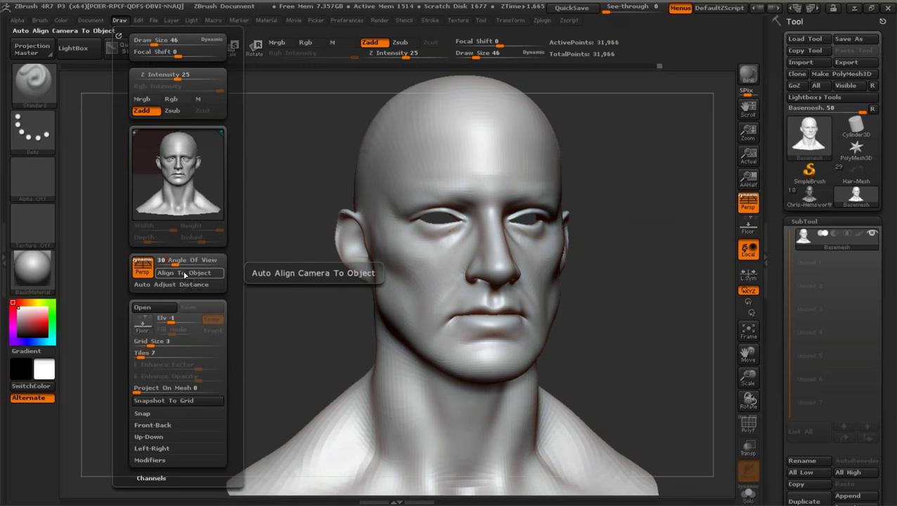
click(186, 273)
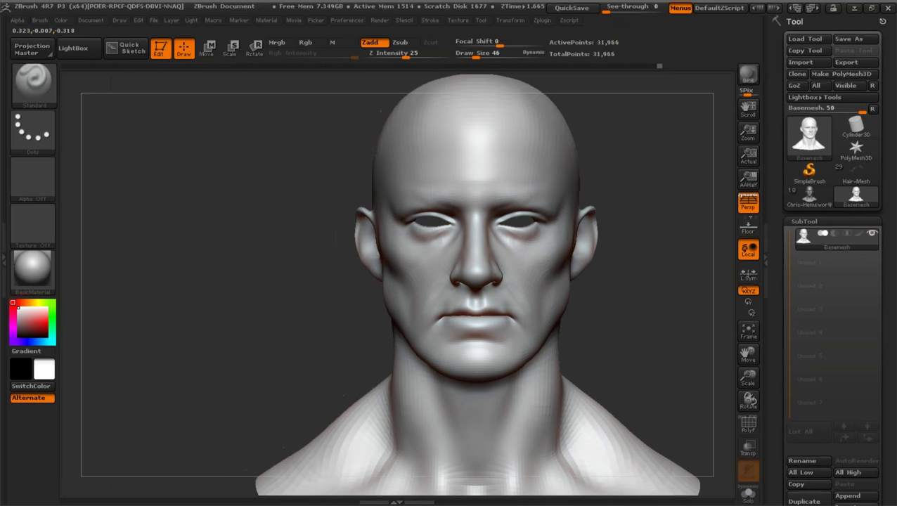
Reshape the side profile of the brow, lips and head with the Move brush at draw sizes 46 and 93.
mouse_move(610, 314)
mouse_down()
mouse_move(751, 371)
mouse_move(836, 361)
mouse_up()
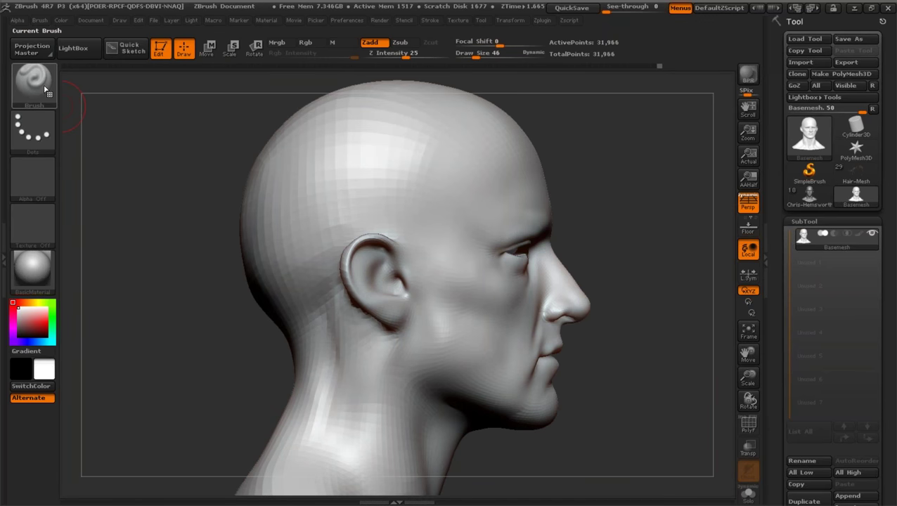
key(b)
key(m)
key(v)
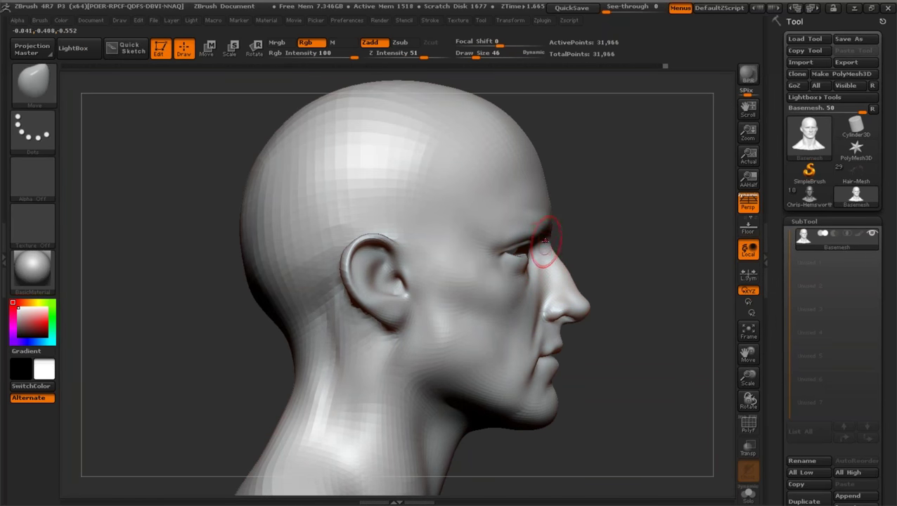
mouse_move(564, 226)
mouse_down()
mouse_move(534, 230)
mouse_move(622, 265)
mouse_up()
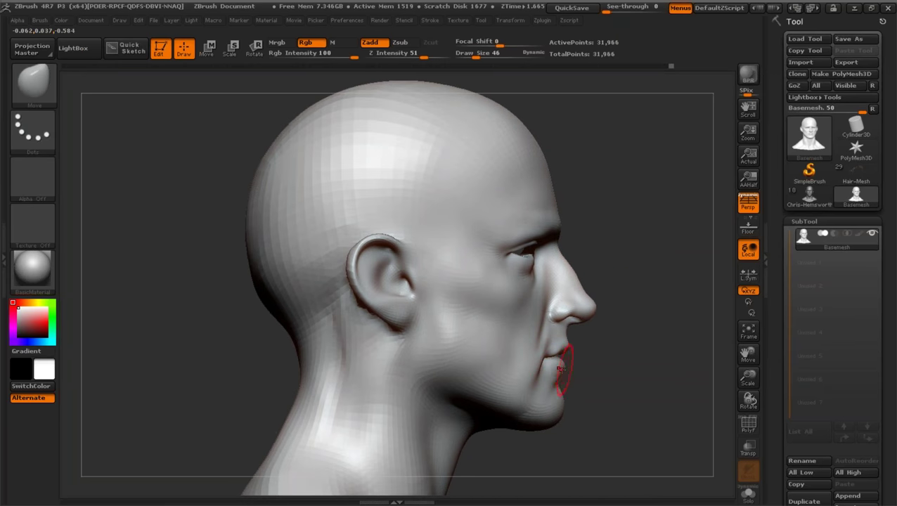
drag(743, 379, 722, 300)
click(485, 54)
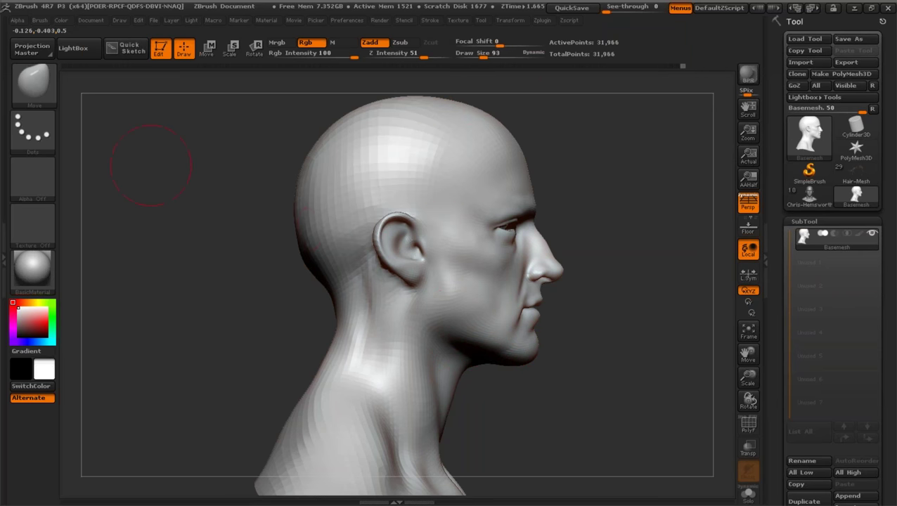
Sculpt the jaw angle and cheek below the ears with the Standard brush at draw size 93.
click(43, 97)
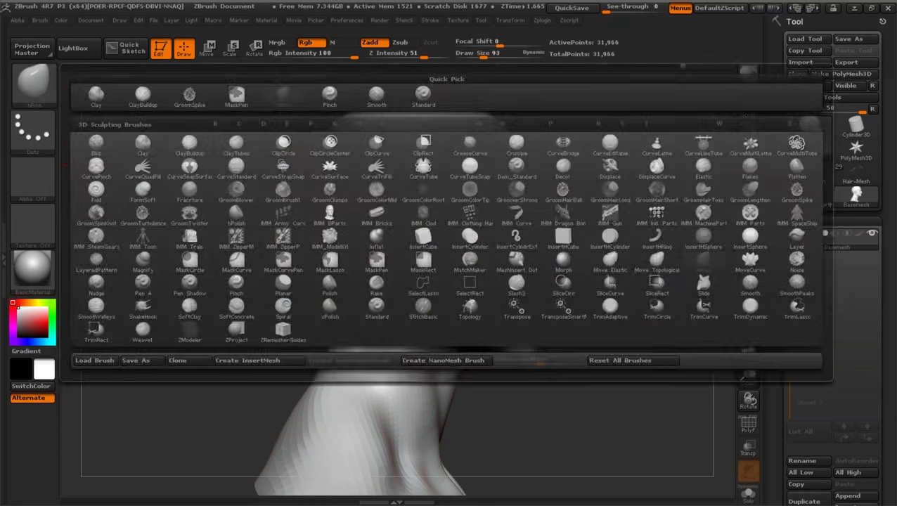
click(236, 250)
click(35, 83)
click(468, 98)
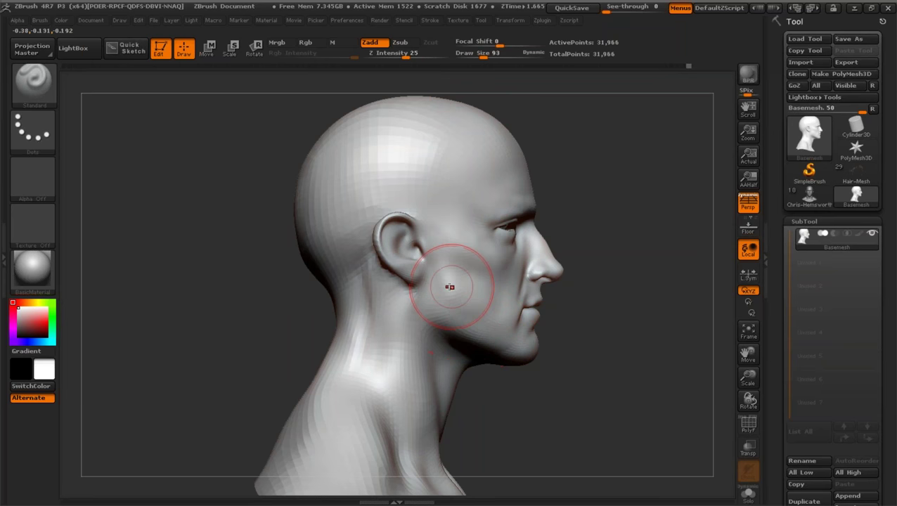
drag(692, 376, 620, 344)
mouse_move(429, 306)
mouse_down()
mouse_move(469, 334)
mouse_move(432, 316)
mouse_up()
drag(354, 326, 340, 325)
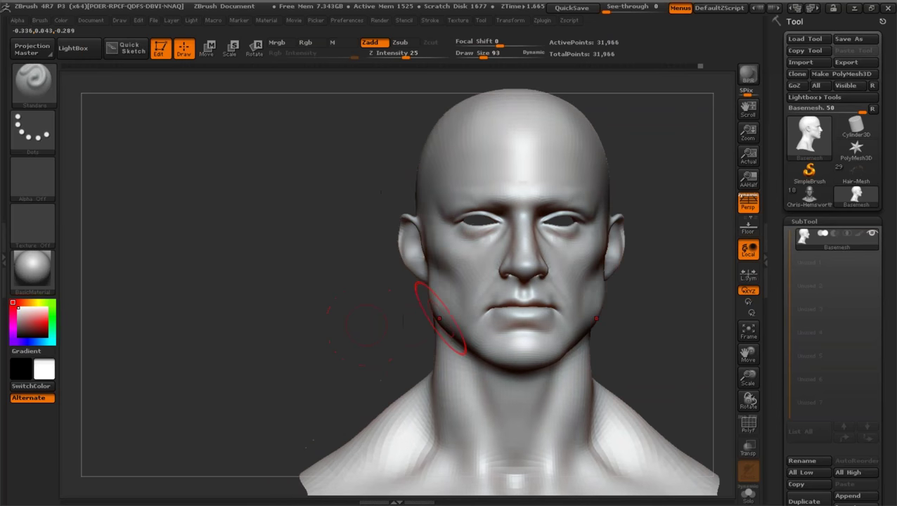
Sculpt frown creases between the eyebrows with the Standard brush at draw size 21.
drag(745, 377, 749, 373)
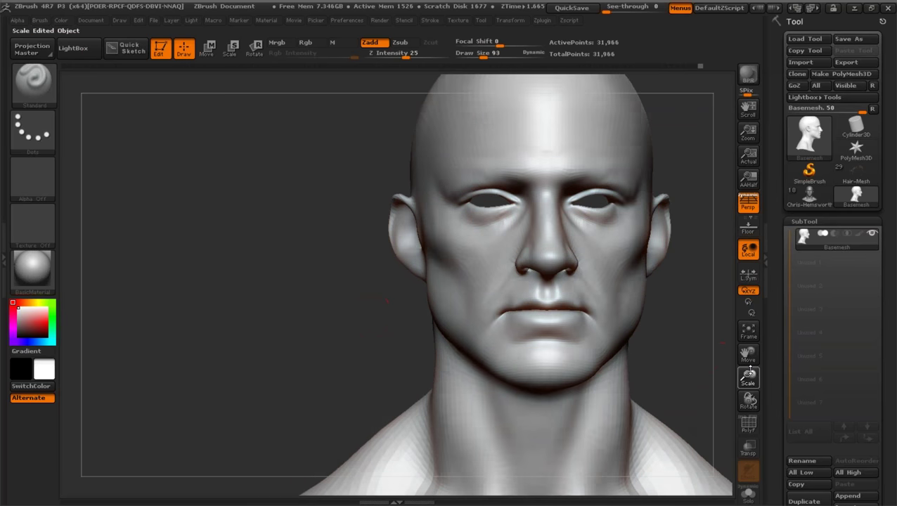
key(f)
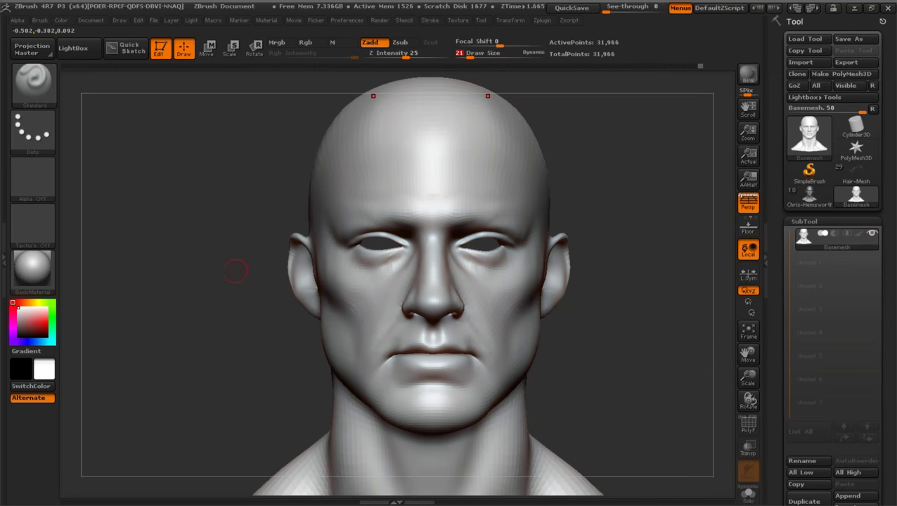
drag(236, 271, 341, 259)
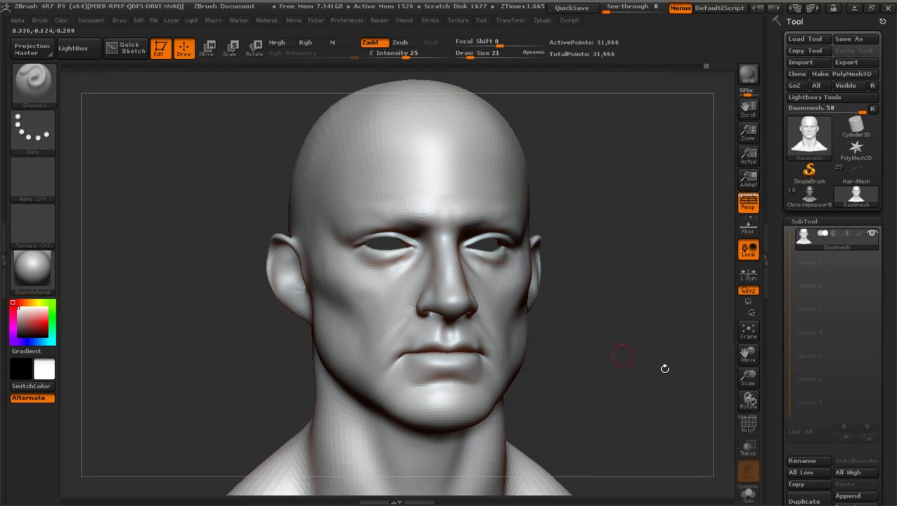
drag(738, 380, 641, 298)
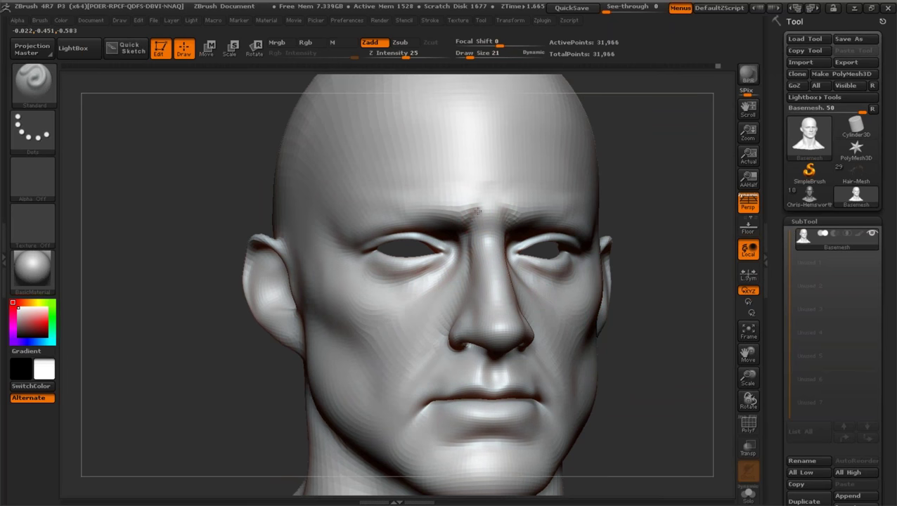
mouse_move(480, 222)
mouse_down()
mouse_move(484, 199)
mouse_move(464, 239)
mouse_move(430, 205)
mouse_move(459, 230)
mouse_up()
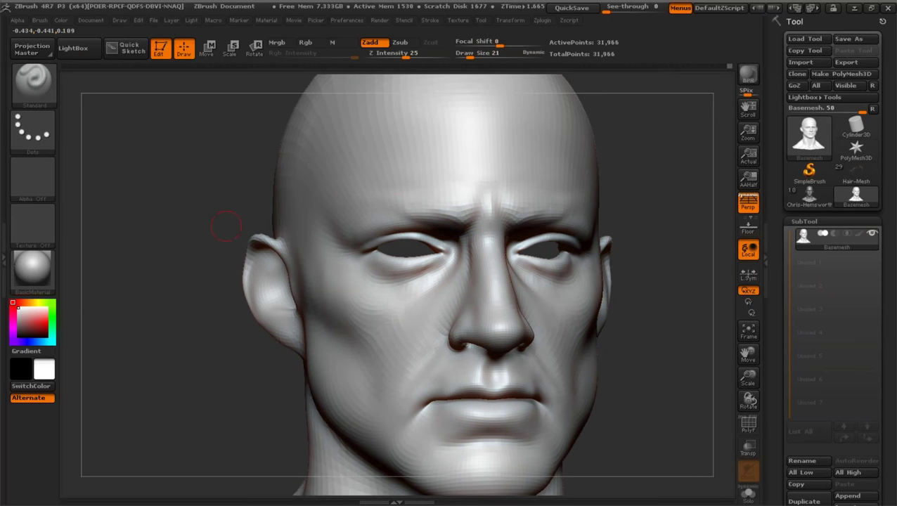
drag(232, 224, 309, 228)
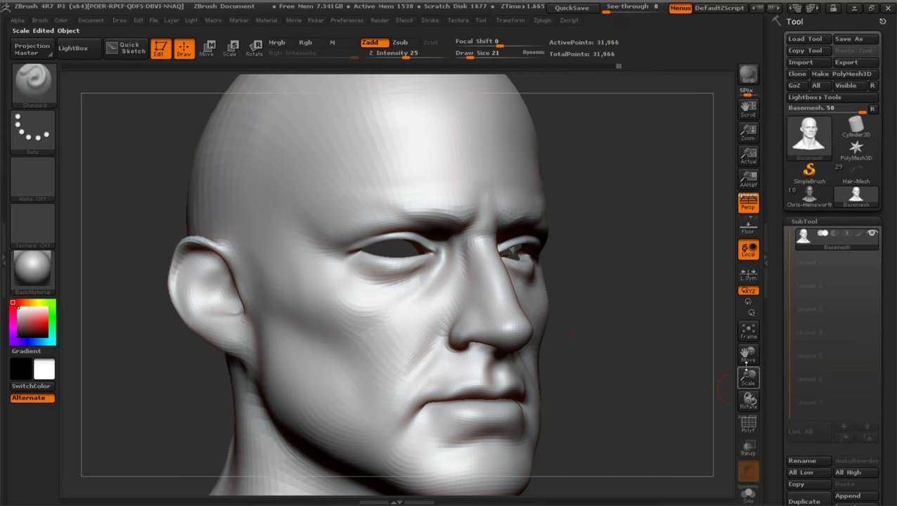
Sculpt and smooth the cheeks and the folds beside the nose with the Standard brush at draw size 37.
drag(746, 365, 746, 352)
drag(666, 326, 612, 325)
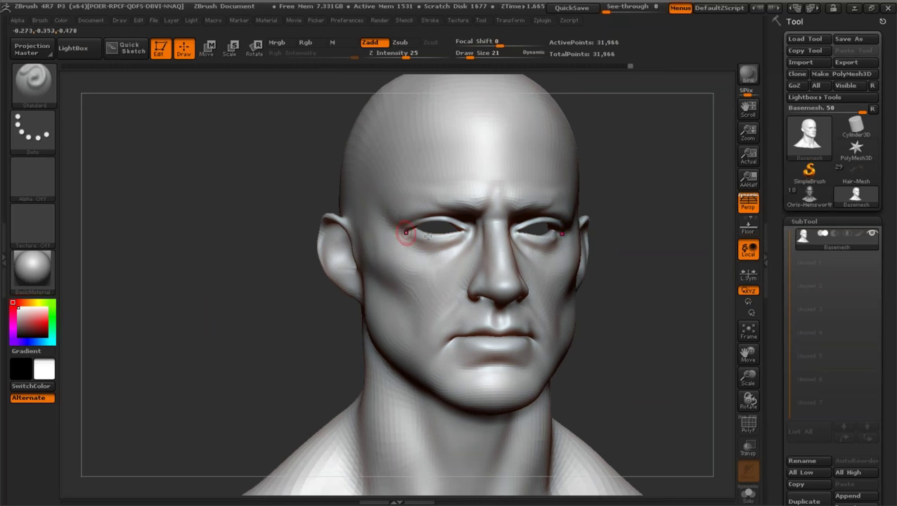
drag(636, 327, 672, 340)
drag(748, 368, 747, 384)
drag(748, 355, 659, 311)
click(473, 56)
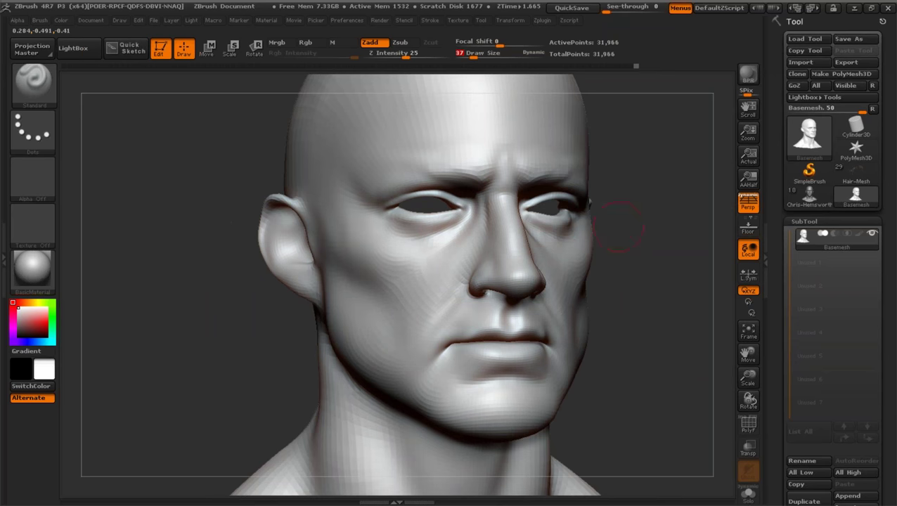
drag(634, 243, 672, 251)
drag(169, 309, 242, 307)
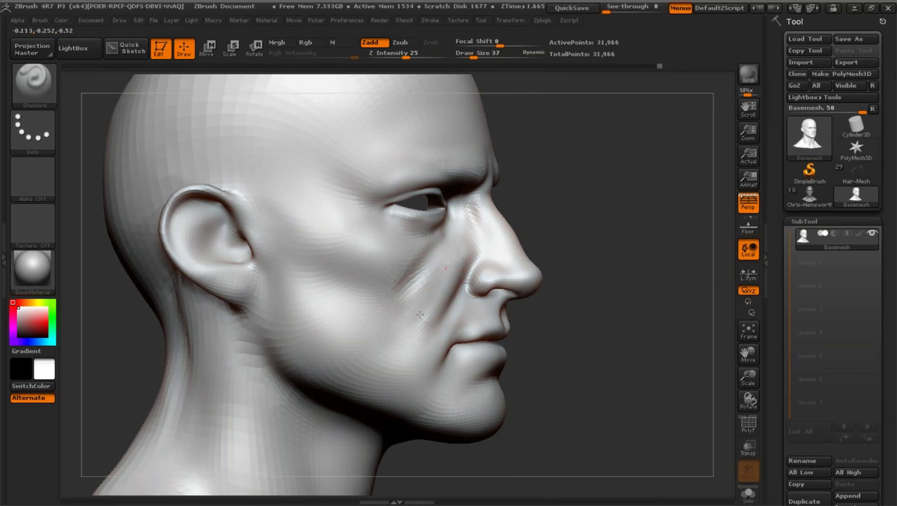
key(shift)
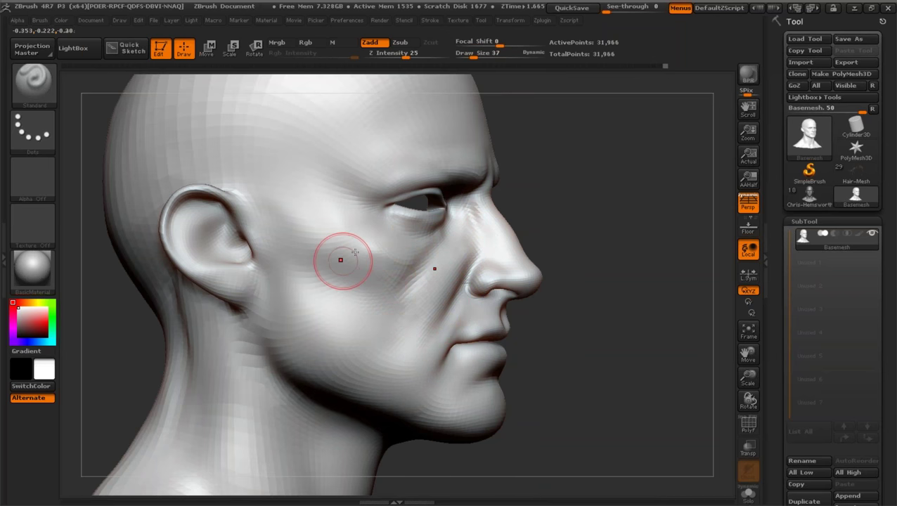
drag(599, 290, 517, 267)
key(shift)
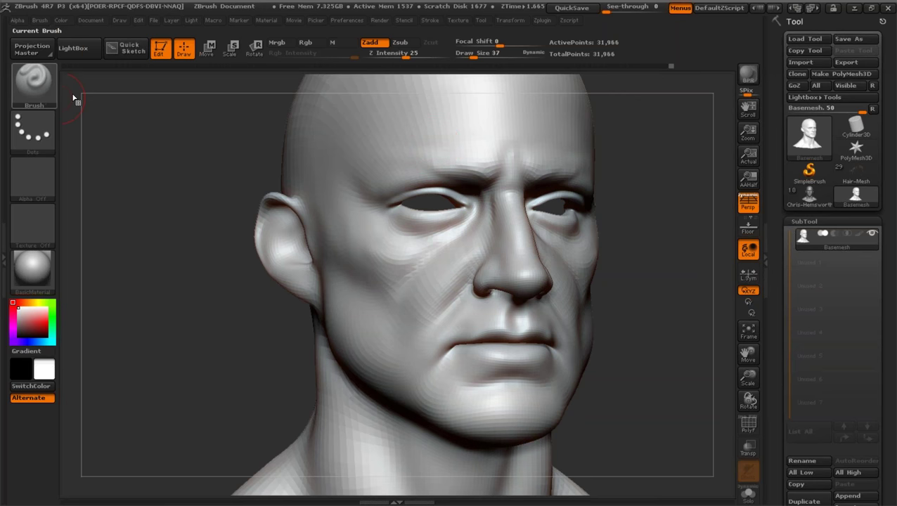
Crease the upper eyelids with the Dam_Standard brush at draw size 19.
click(49, 90)
click(186, 94)
click(469, 56)
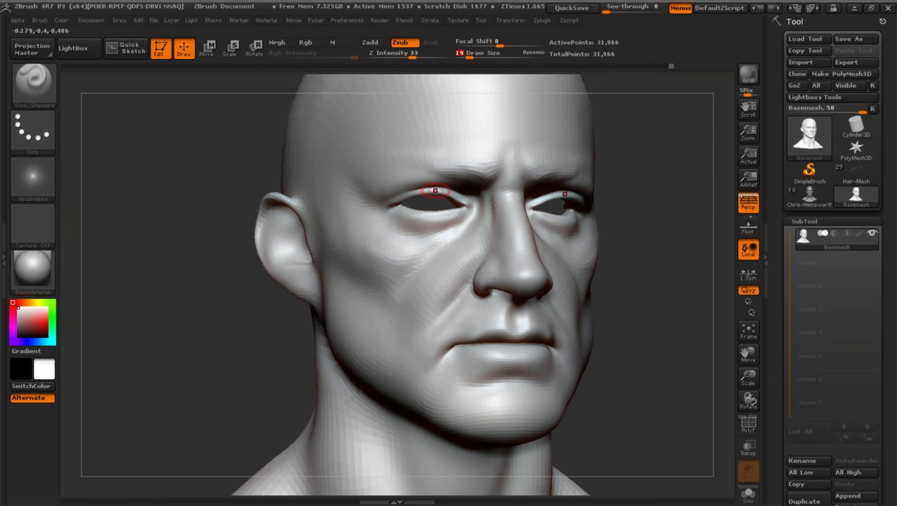
drag(637, 276, 240, 222)
Reshape the eyes and the surrounding face with the Move brush at draw sizes 27 and 62.
click(49, 95)
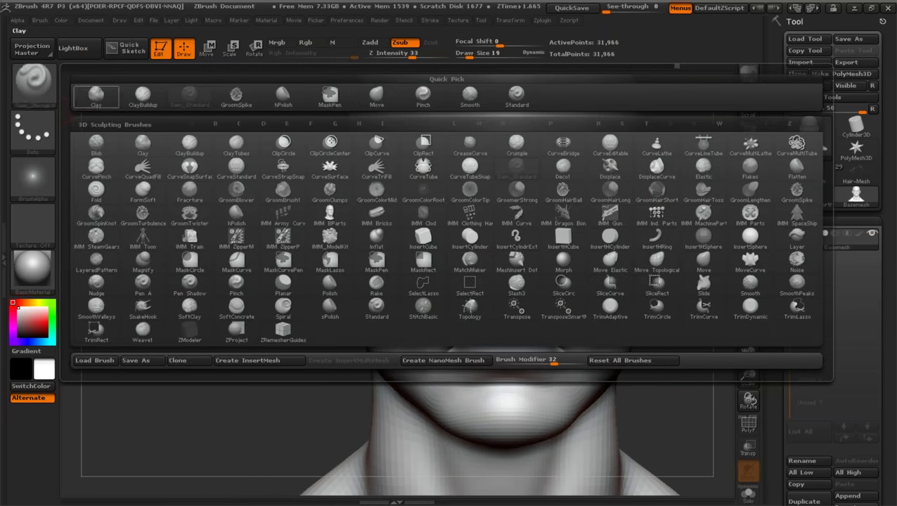
click(376, 94)
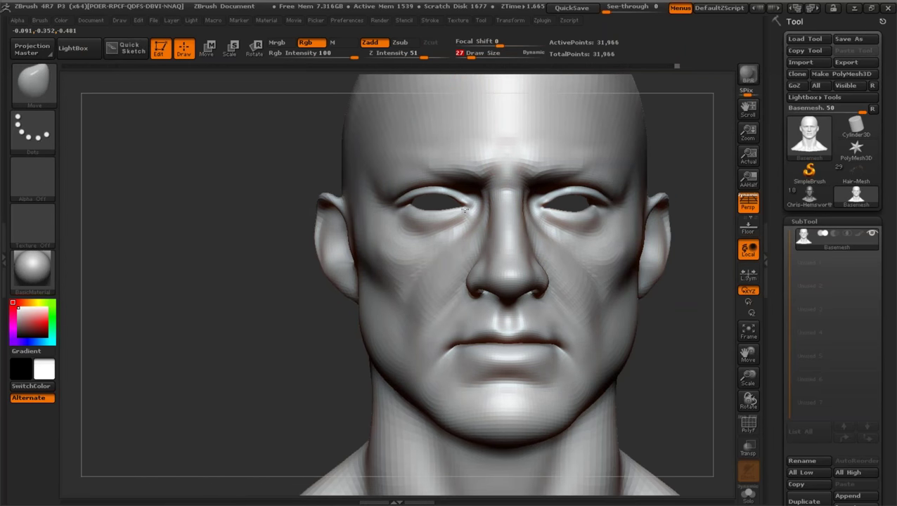
drag(747, 377, 741, 355)
alt+drag(295, 208, 239, 292)
drag(471, 55, 478, 55)
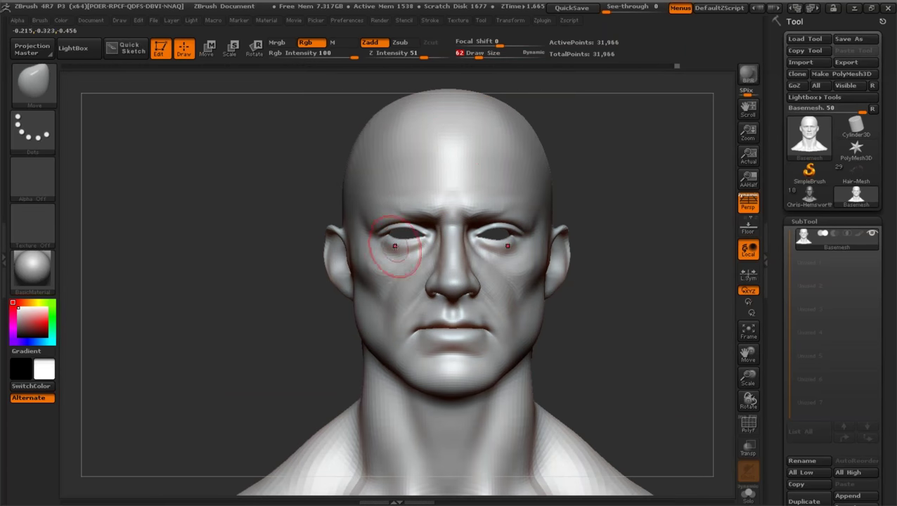
drag(614, 329, 617, 329)
drag(408, 231, 407, 234)
mouse_move(303, 262)
mouse_down()
mouse_move(608, 301)
mouse_move(612, 317)
mouse_up()
drag(748, 379, 436, 257)
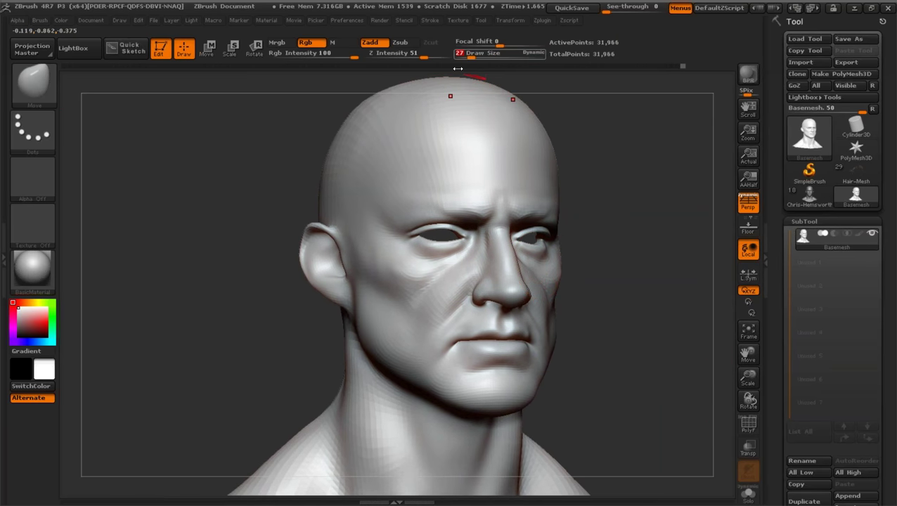
key(shift)
drag(257, 284, 288, 298)
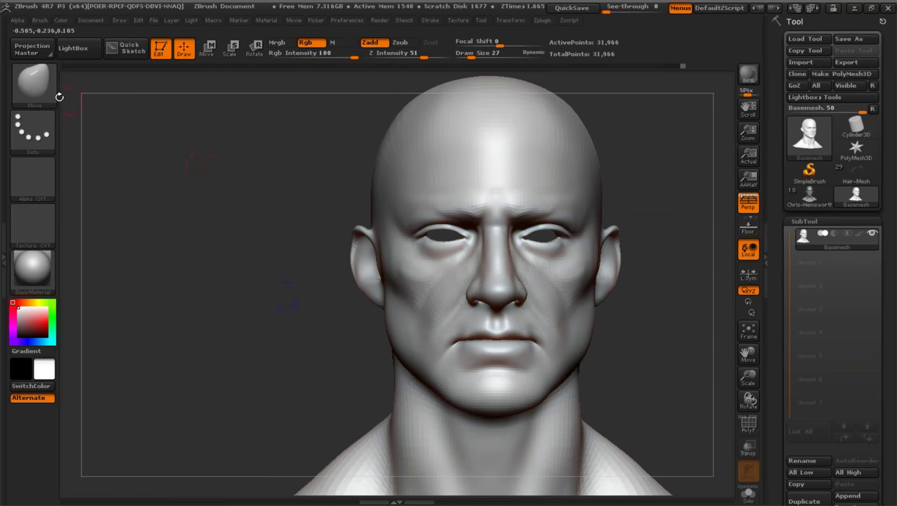
Sculpt the inner eye corners and lower eyelid rims with the Standard brush at draw size 6.
click(48, 96)
click(506, 102)
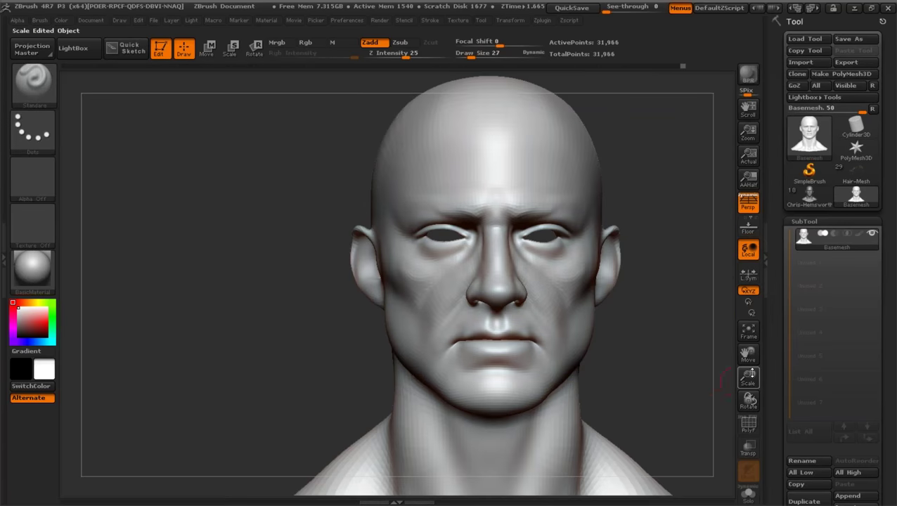
drag(748, 377, 464, 211)
drag(469, 52, 463, 53)
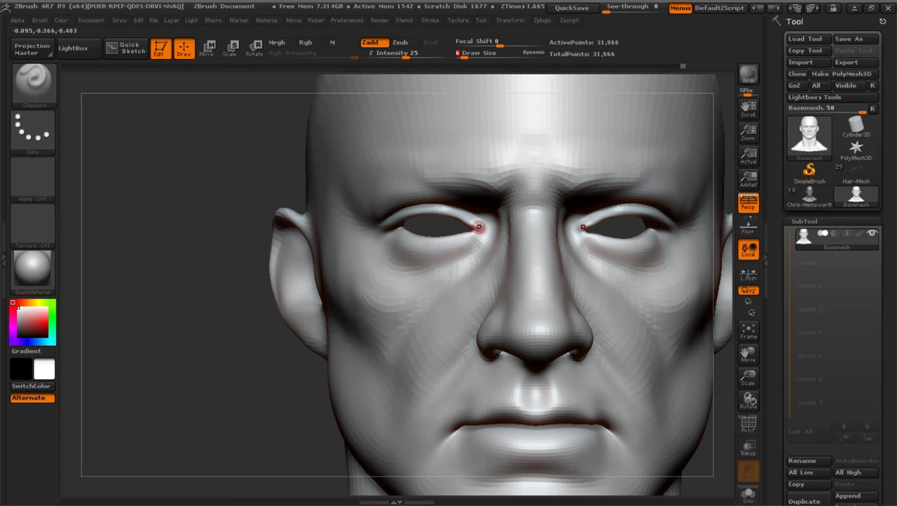
shift+drag(475, 227, 419, 238)
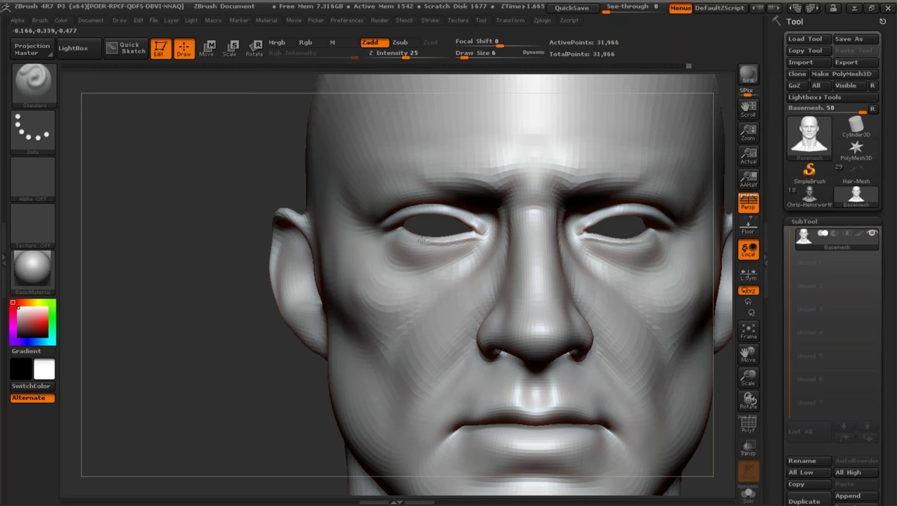
drag(279, 246, 295, 276)
drag(288, 351, 274, 299)
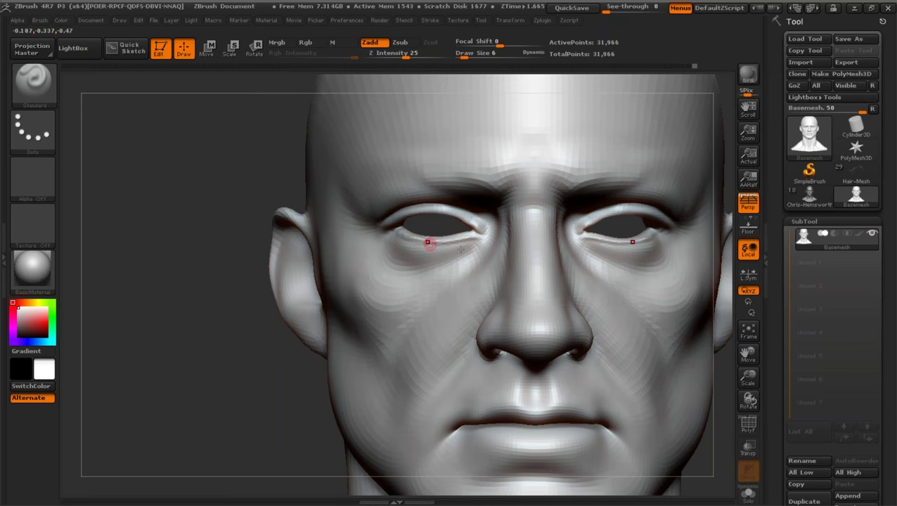
Build up the area under the eyes with the Standard brush at draw size 37.
drag(747, 378, 725, 342)
mouse_move(653, 329)
mouse_down()
mouse_move(672, 330)
mouse_move(650, 333)
mouse_up()
drag(747, 374, 749, 391)
drag(469, 55, 473, 55)
mouse_move(342, 242)
mouse_down()
mouse_move(345, 274)
mouse_move(356, 251)
mouse_up()
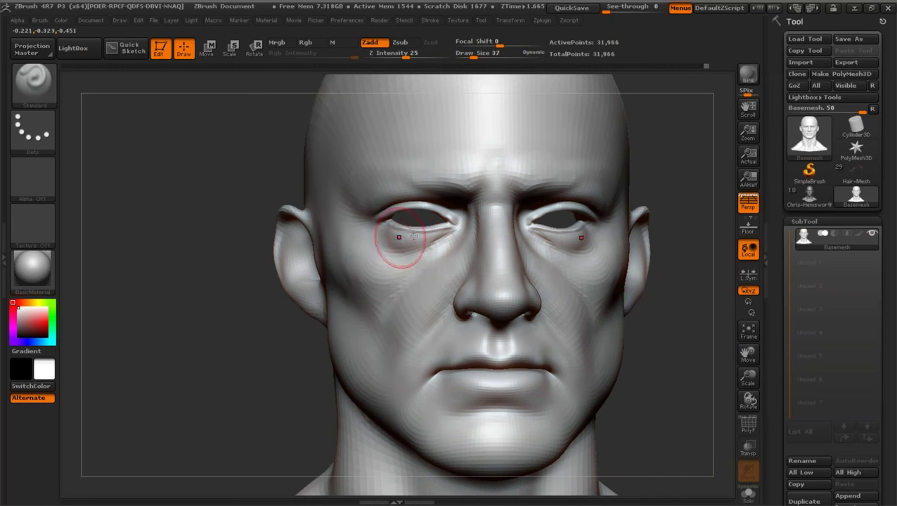
Adjust the lower eyelids and inner eye corners with the Move brush at draw size 37.
mouse_move(210, 223)
mouse_down()
mouse_move(387, 238)
mouse_move(289, 278)
mouse_move(214, 268)
mouse_up()
key(b)
key(m)
key(v)
mouse_move(410, 254)
mouse_down()
mouse_move(411, 237)
mouse_move(421, 233)
mouse_up()
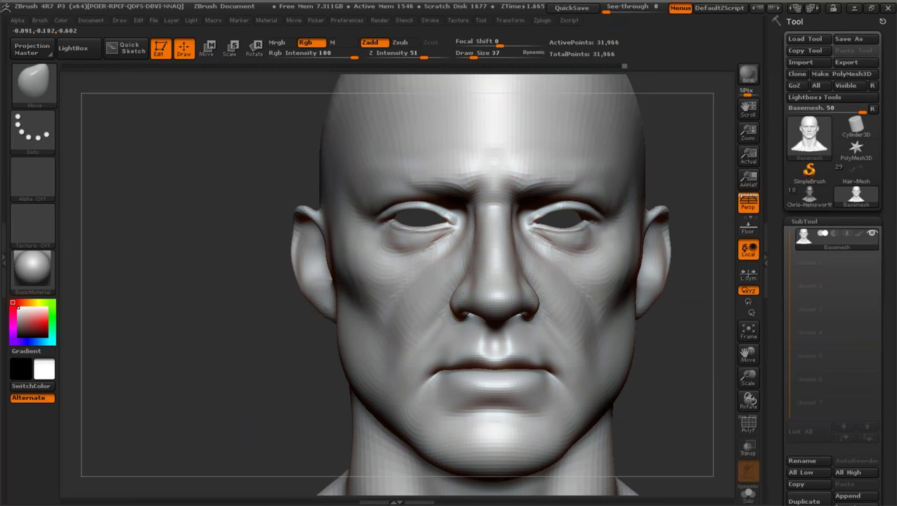
drag(477, 243, 477, 238)
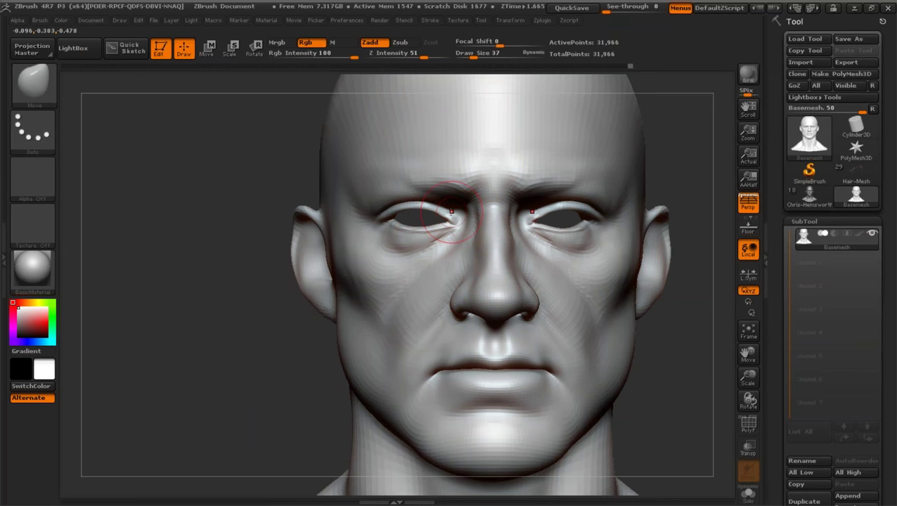
mouse_move(742, 367)
mouse_down()
mouse_move(742, 343)
mouse_move(718, 358)
mouse_up()
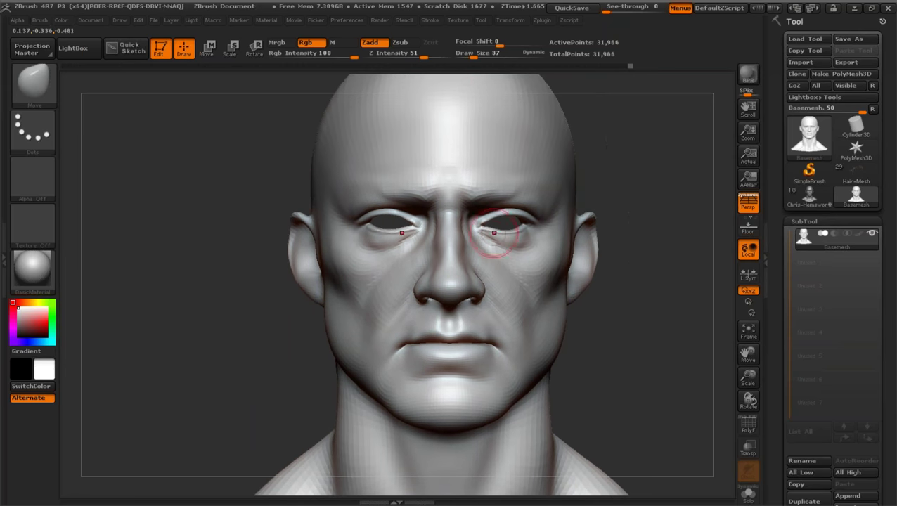
Refine the under-eye area, jawline and side profile with the Move brush at draw sizes 25, 55 and 27.
click(471, 56)
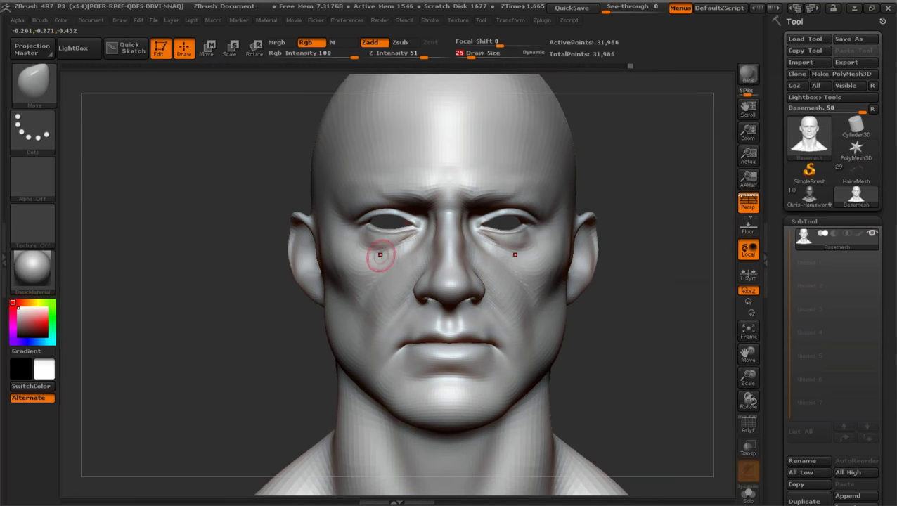
drag(469, 58, 477, 58)
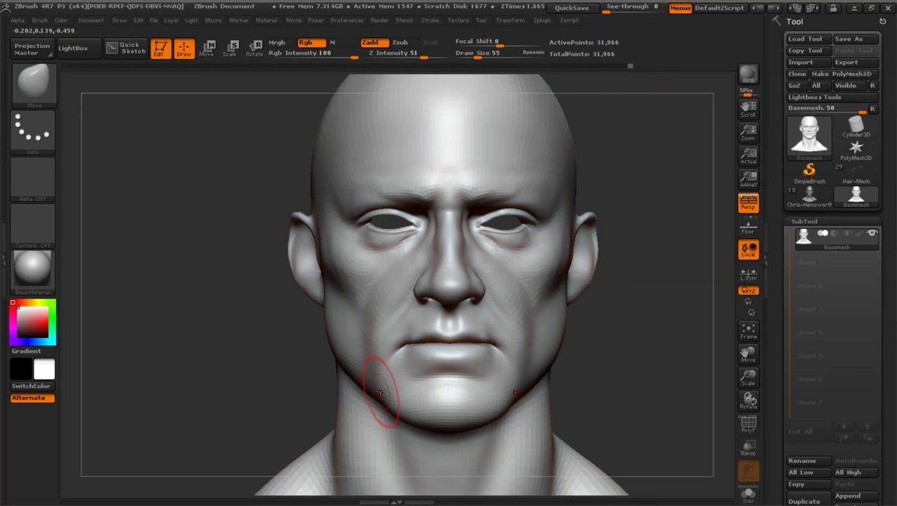
drag(240, 269, 314, 144)
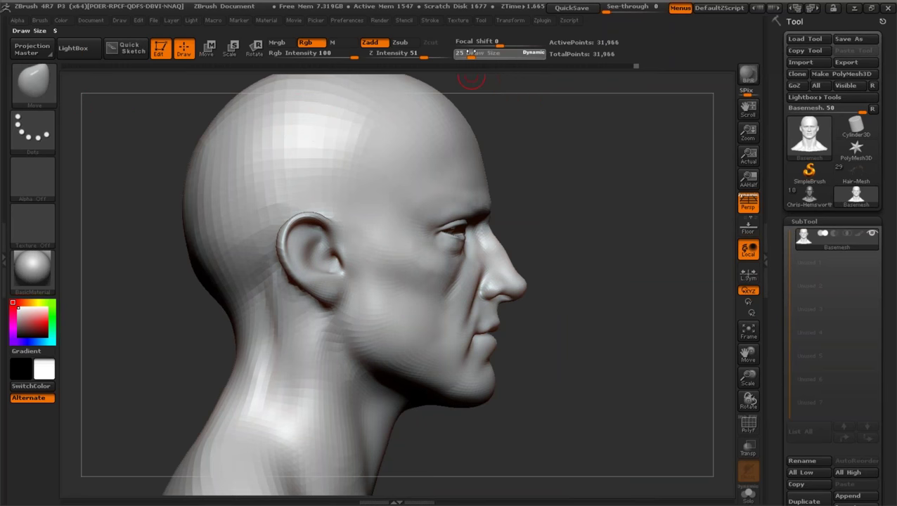
drag(469, 53, 471, 53)
drag(747, 353, 738, 346)
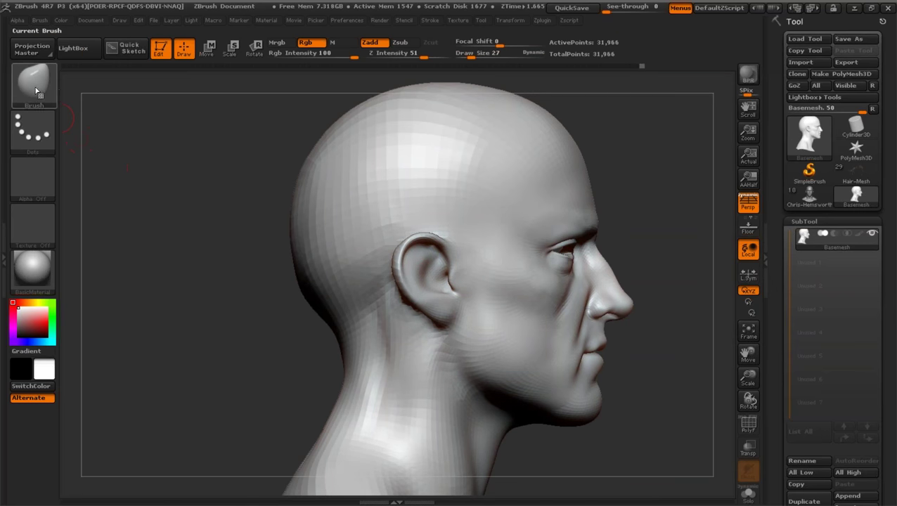
Sculpt the inner folds of the ears with the Standard brush at draw sizes 15 and 30.
click(60, 93)
click(189, 258)
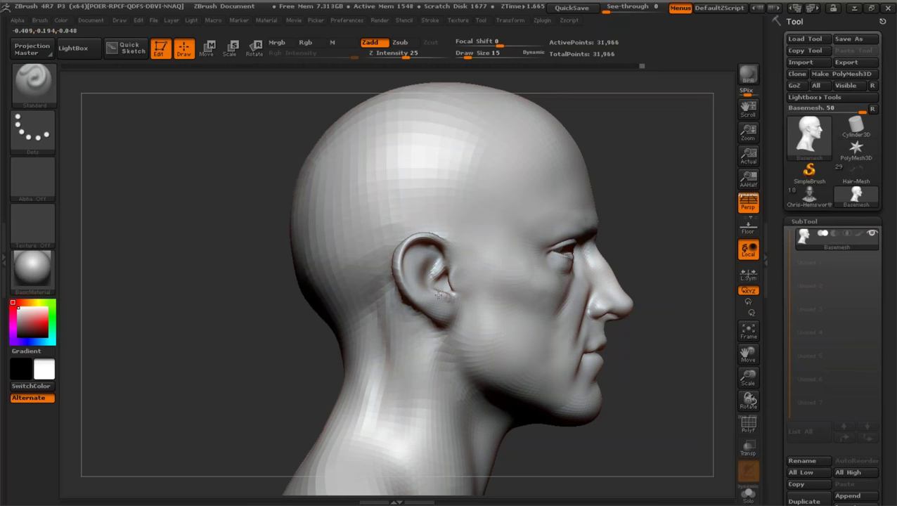
mouse_move(420, 274)
mouse_down()
mouse_move(430, 258)
mouse_move(413, 269)
mouse_up()
drag(274, 314, 291, 307)
drag(337, 325, 316, 326)
mouse_move(748, 378)
mouse_down()
mouse_move(725, 374)
mouse_move(703, 335)
mouse_move(749, 392)
mouse_up()
drag(748, 355, 716, 367)
drag(471, 54, 475, 54)
drag(416, 259, 419, 263)
drag(323, 283, 293, 324)
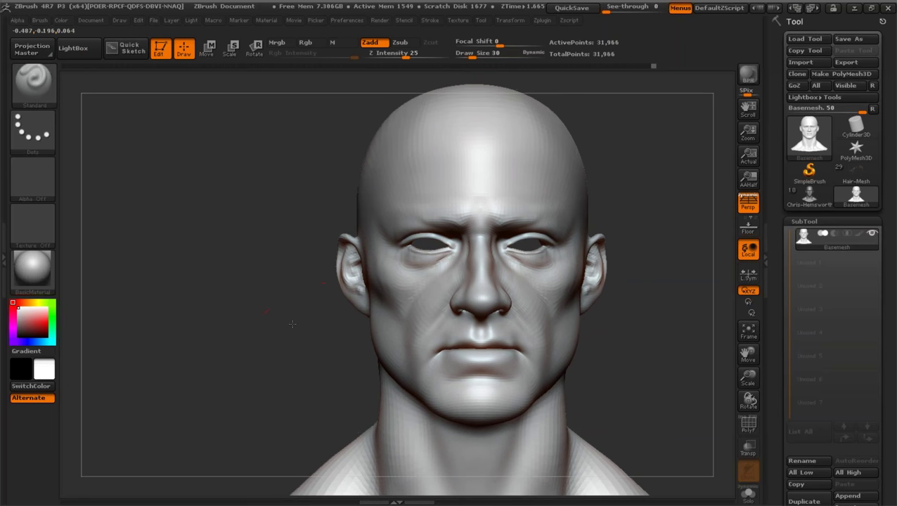
Compare the head's front view with the reference image 36.jpg through window transparency, and return to ZBrush.
drag(612, 8, 682, 11)
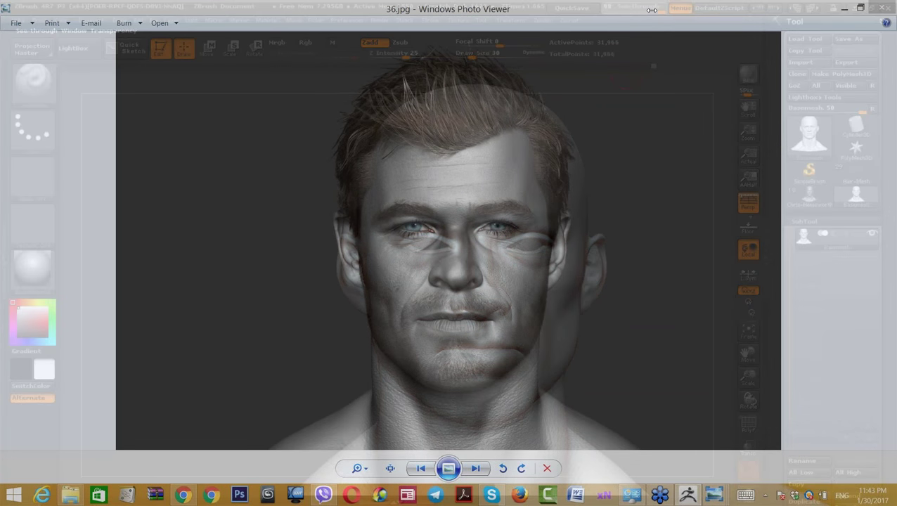
drag(657, 13, 645, 13)
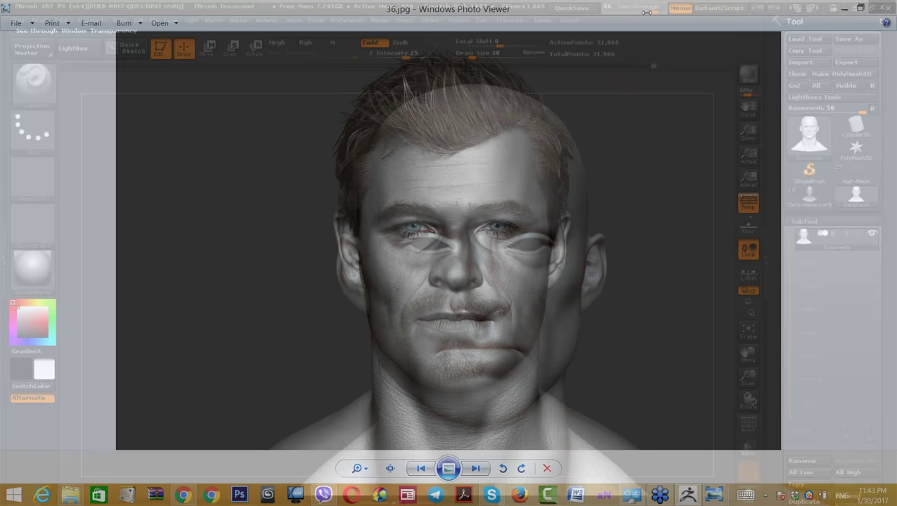
key(alt+Tab)
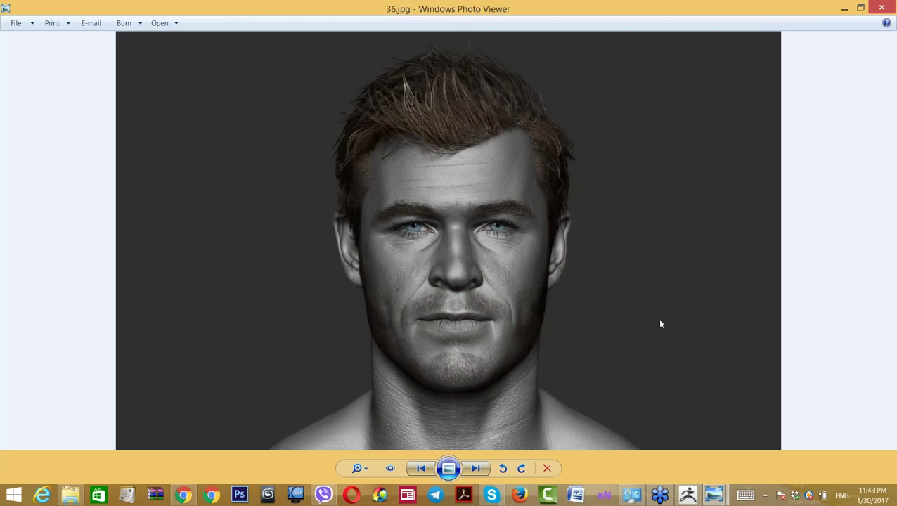
click(689, 495)
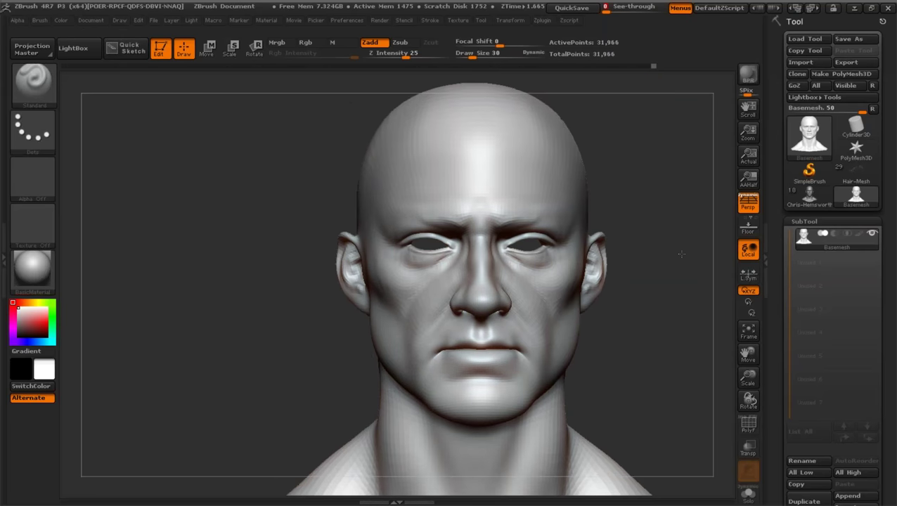
Smooth the temples and cheeks with the Smooth brush at draw size 30.
mouse_move(748, 354)
mouse_down()
mouse_move(706, 361)
mouse_move(747, 353)
mouse_up()
drag(281, 235, 302, 239)
drag(747, 377, 746, 410)
drag(748, 354, 787, 355)
drag(286, 243, 374, 241)
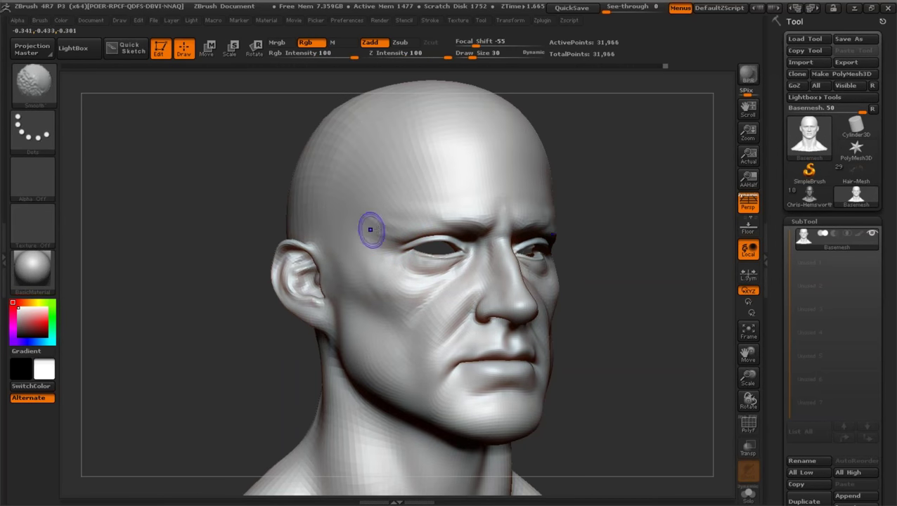
drag(672, 307, 672, 316)
drag(692, 350, 626, 346)
drag(402, 271, 431, 269)
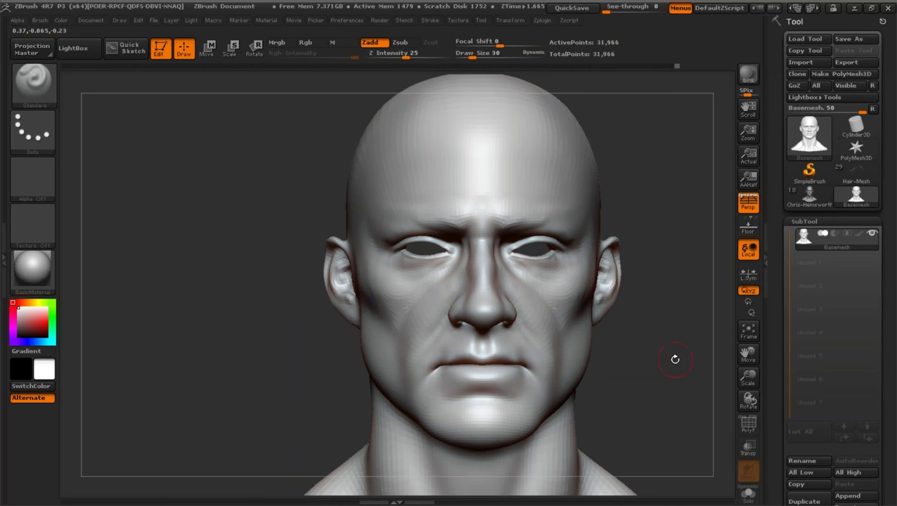
Reshape the upper eyelids with the Move brush at draw size 30.
drag(744, 383, 754, 338)
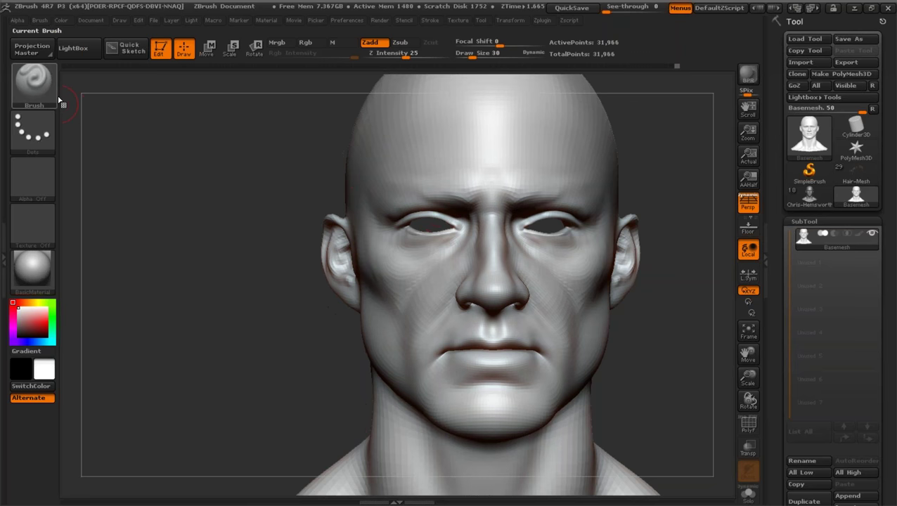
click(54, 97)
click(190, 253)
drag(445, 217, 440, 214)
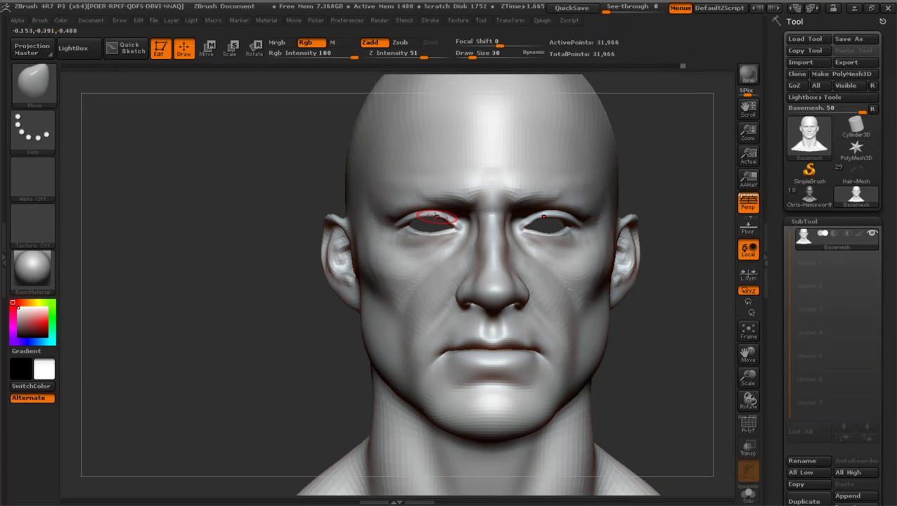
drag(746, 375, 744, 352)
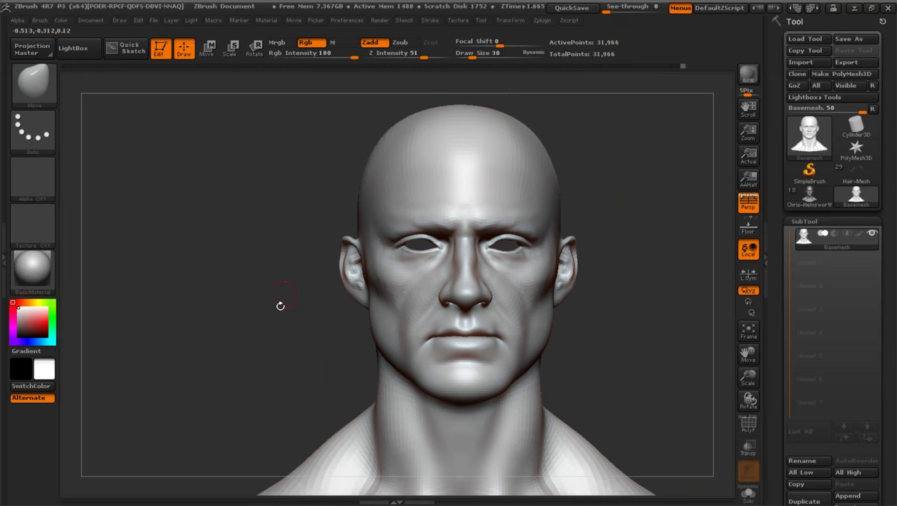
drag(741, 371, 744, 383)
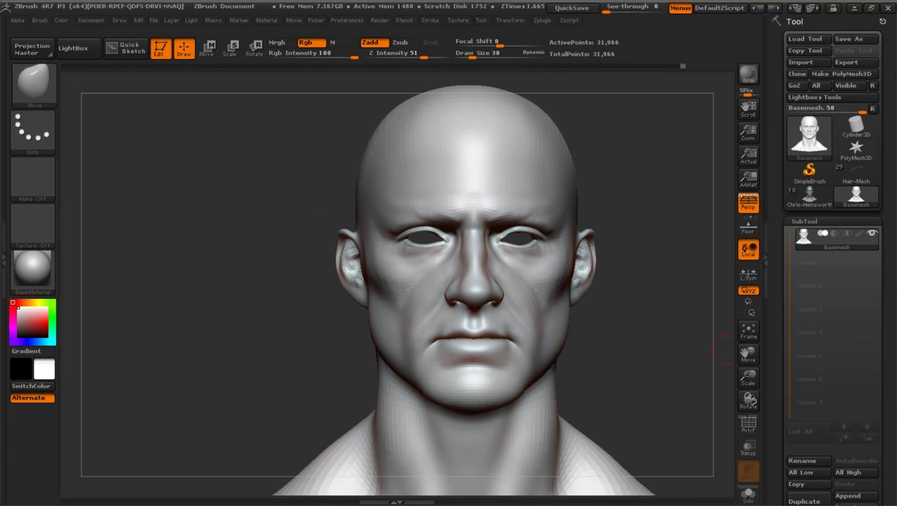
Reshape the head's side profile around the face and nape with the Move brush at draw sizes 173, 385 and 251.
drag(257, 213, 436, 160)
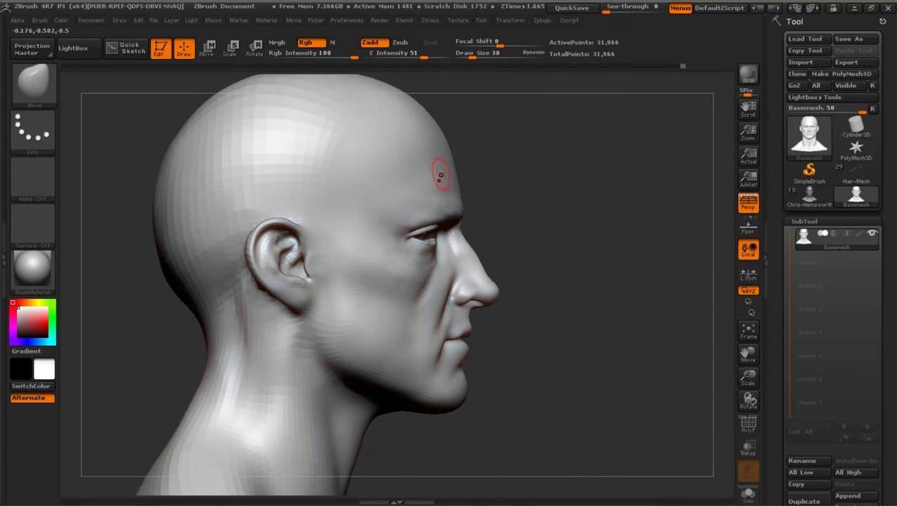
drag(467, 53, 474, 54)
mouse_move(748, 377)
mouse_down()
mouse_move(747, 362)
mouse_move(846, 356)
mouse_up()
drag(474, 54, 491, 53)
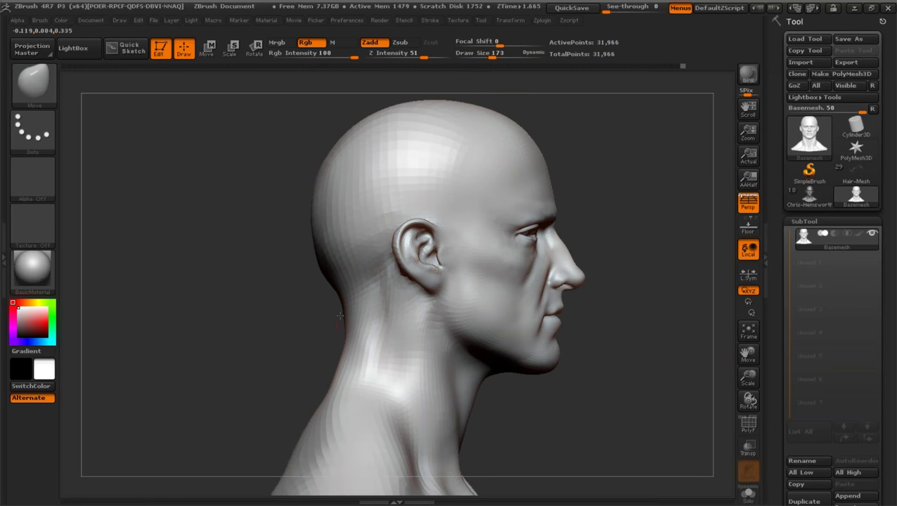
drag(748, 377, 786, 369)
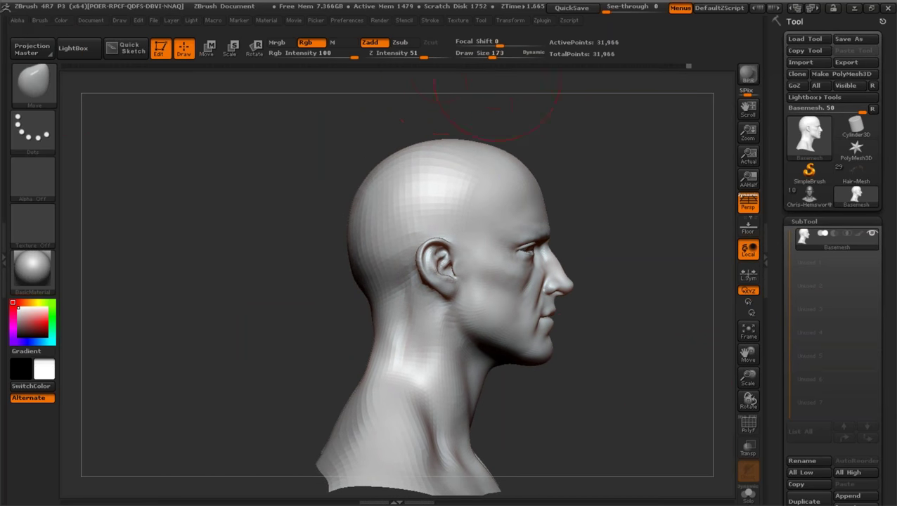
drag(491, 53, 509, 53)
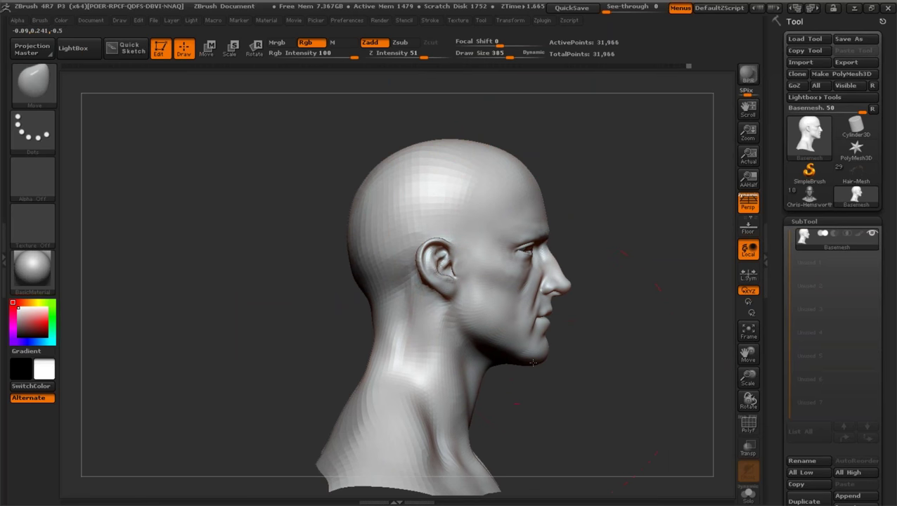
drag(509, 53, 499, 54)
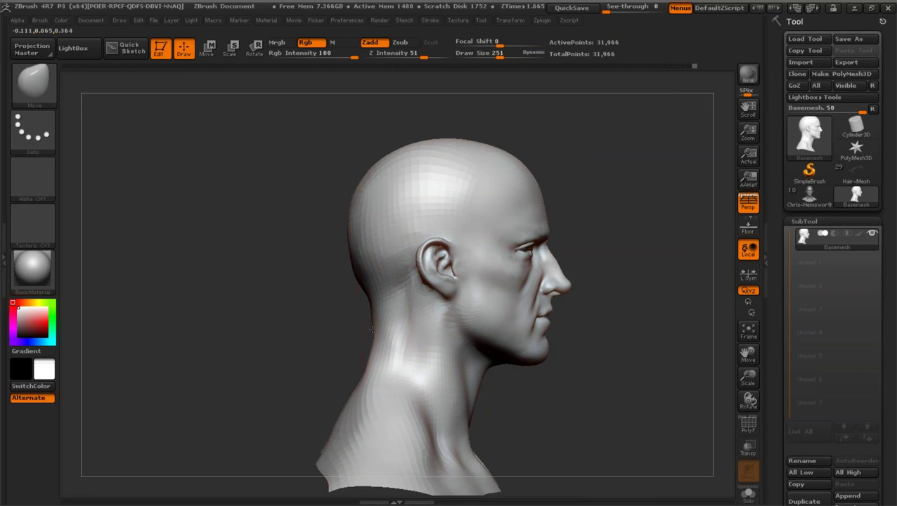
Adjust the sides of the skull in front view with the Move brush at draw size 223.
drag(280, 283, 693, 359)
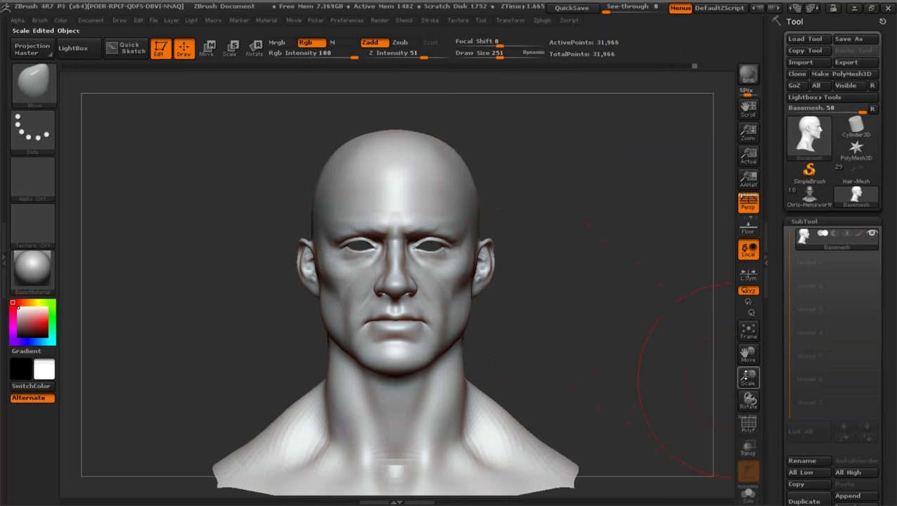
drag(745, 376, 748, 391)
drag(748, 354, 811, 380)
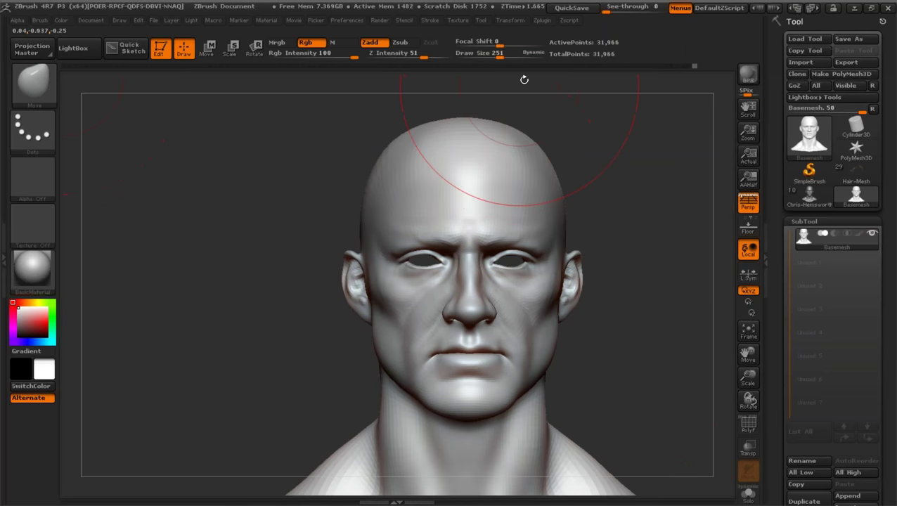
mouse_move(499, 56)
mouse_down()
mouse_move(484, 56)
mouse_move(497, 55)
mouse_up()
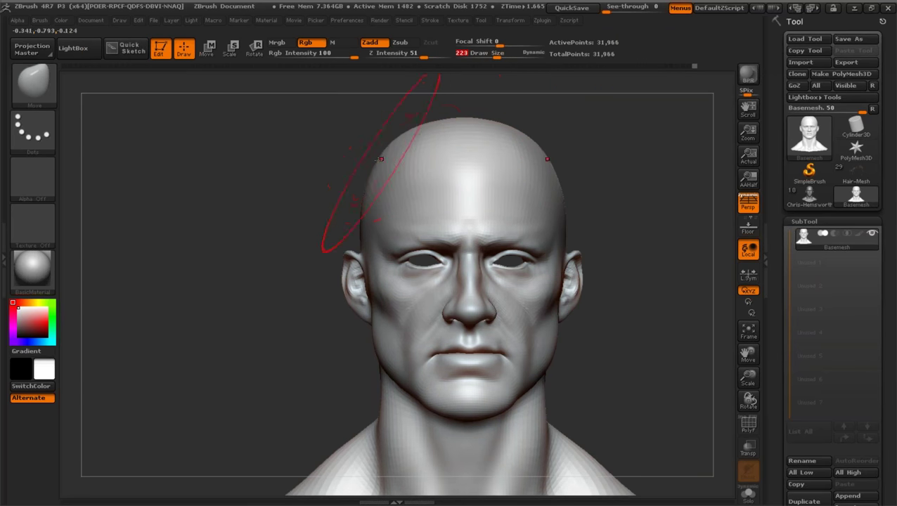
key(shift)
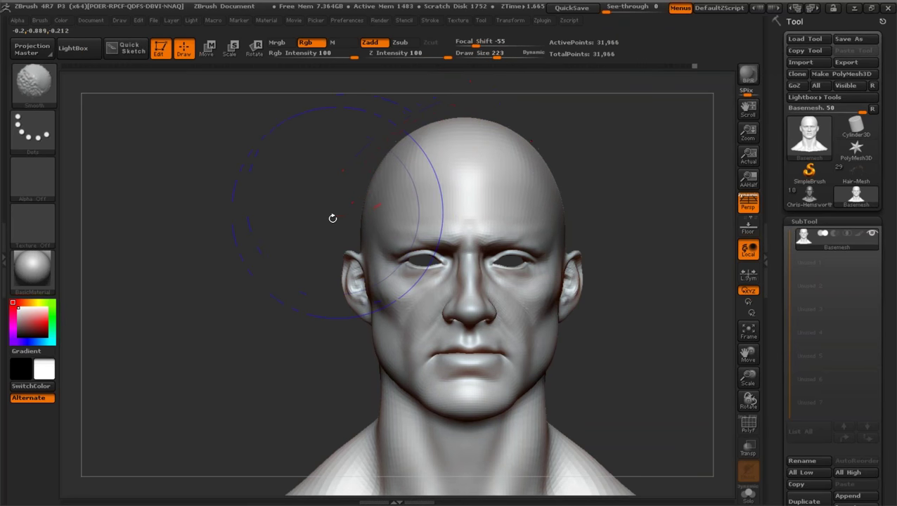
key(b)
key(m)
key(v)
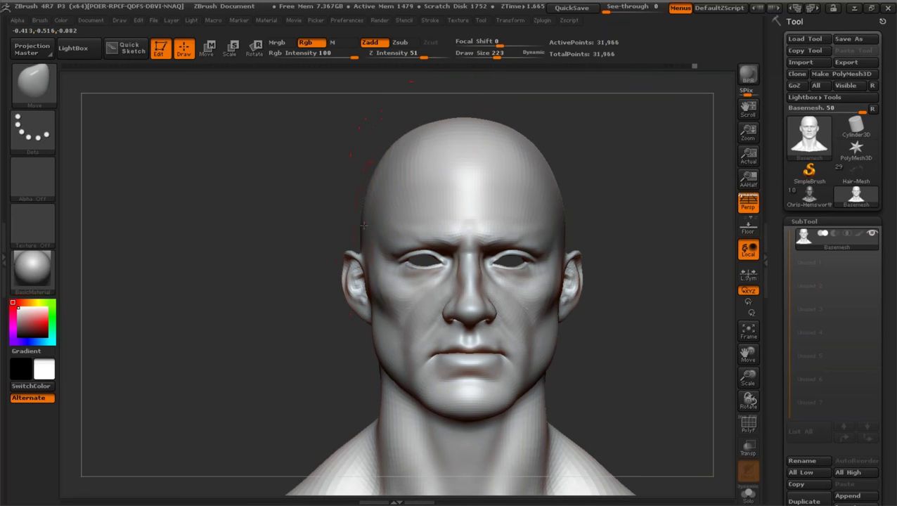
Refine the temples, cheeks and upper ears with the Move brush at draw size 34.
drag(747, 377, 748, 413)
drag(747, 357, 706, 326)
click(472, 55)
drag(747, 353, 765, 360)
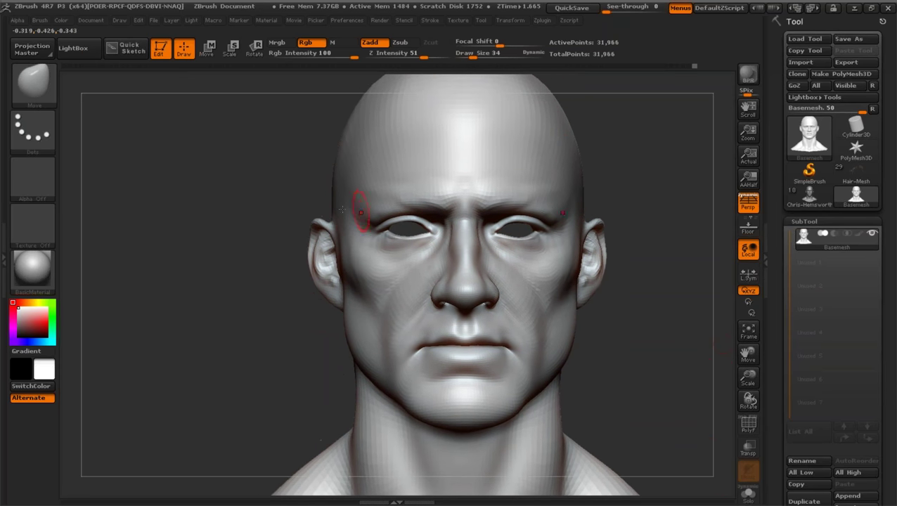
drag(278, 299, 299, 316)
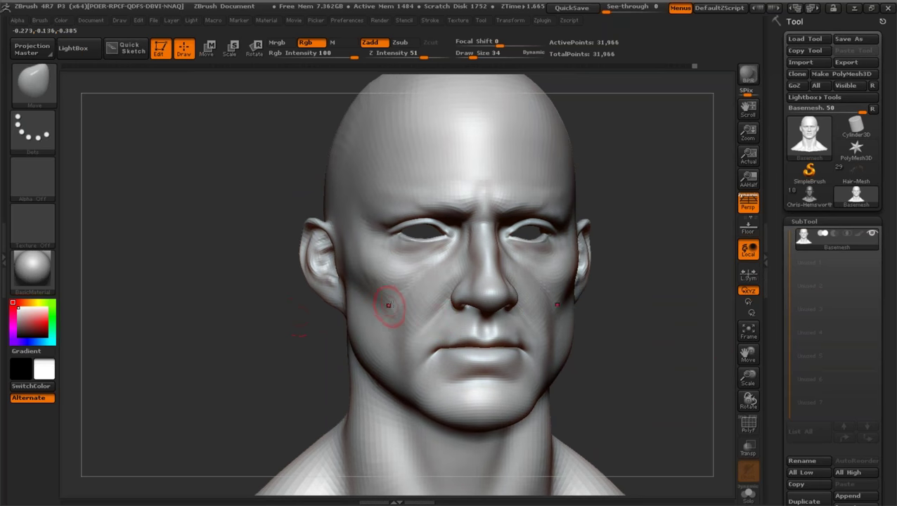
drag(746, 379, 748, 393)
drag(746, 353, 750, 333)
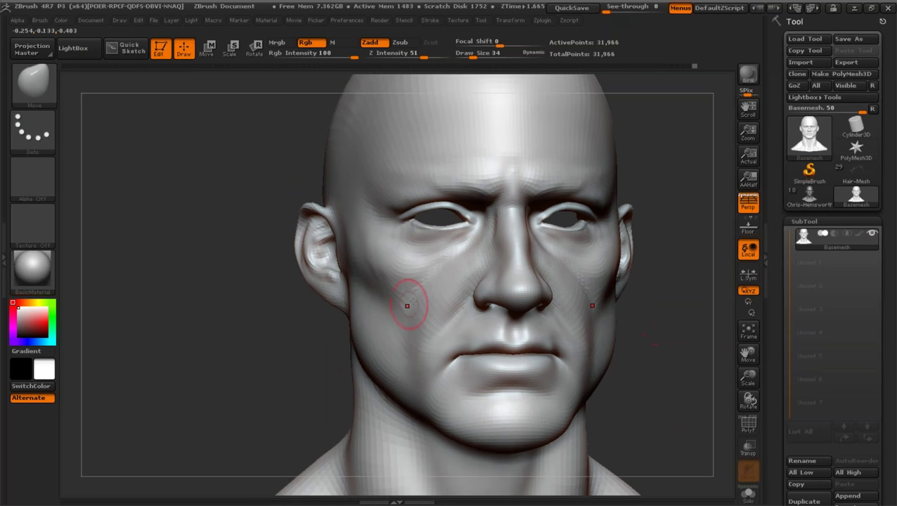
drag(257, 309, 279, 317)
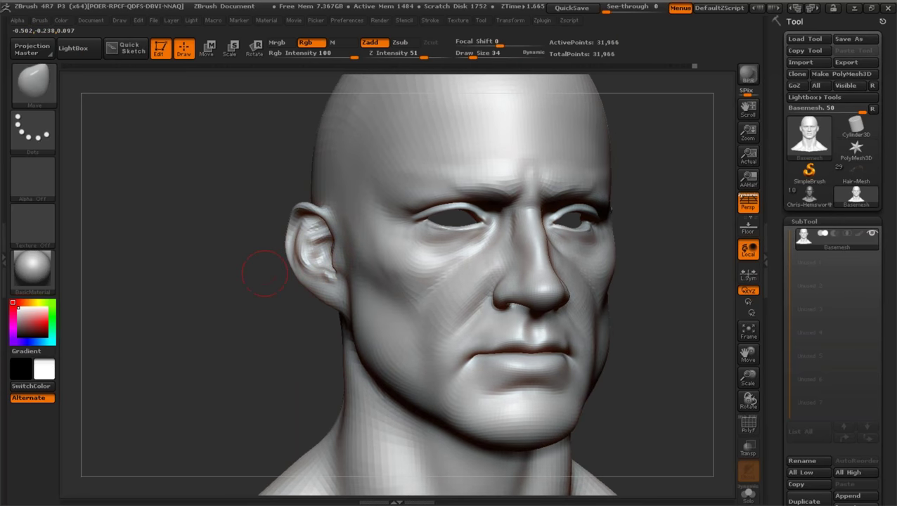
drag(245, 285, 250, 285)
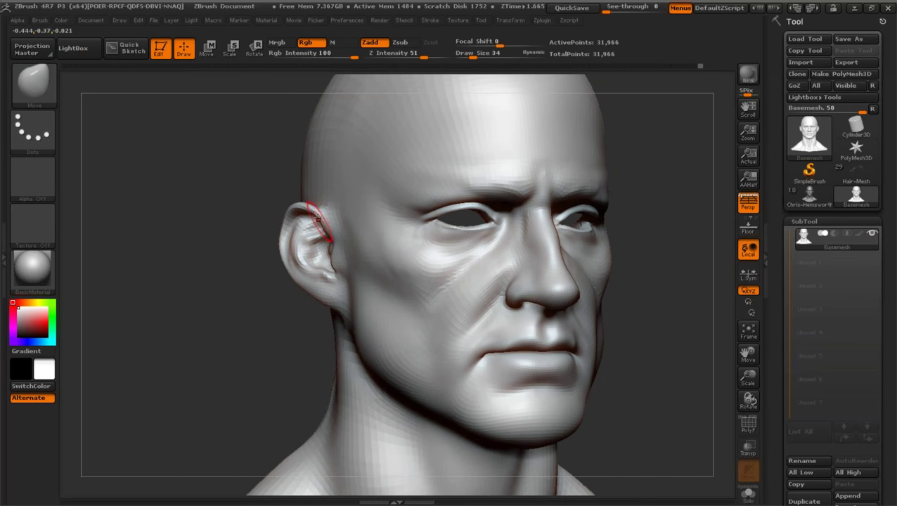
Examine the cheeks and facial planes from front and three-quarter views, near and far.
drag(746, 380, 747, 363)
drag(747, 351, 747, 369)
drag(651, 303, 632, 306)
drag(748, 375, 748, 386)
drag(748, 354, 762, 349)
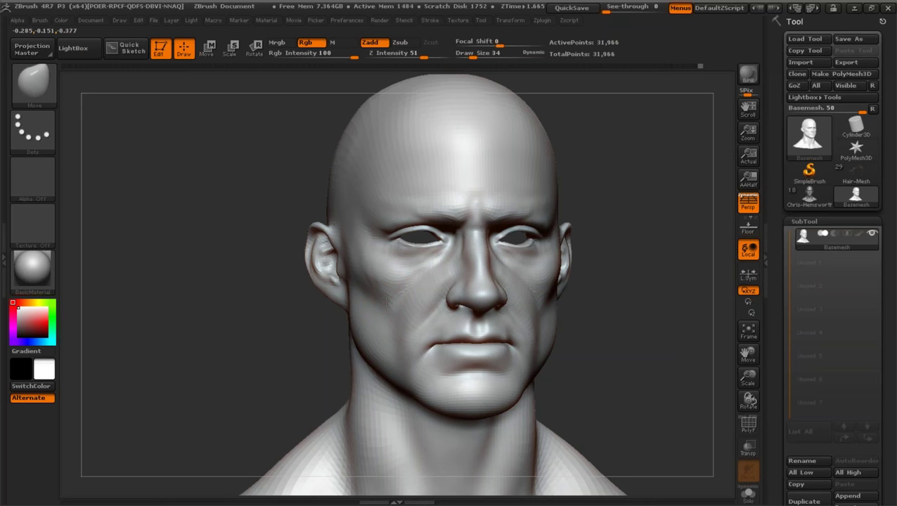
drag(291, 348, 298, 343)
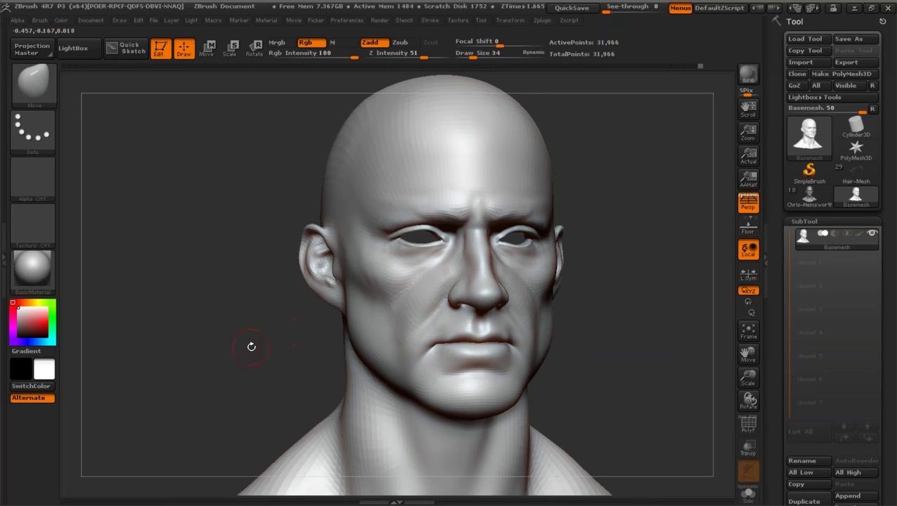
drag(241, 331, 241, 330)
drag(745, 373, 745, 361)
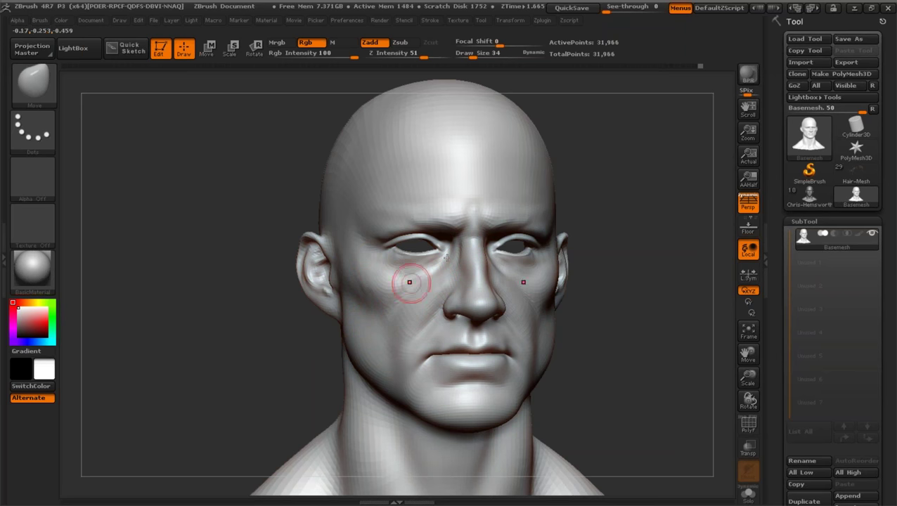
drag(258, 344, 260, 346)
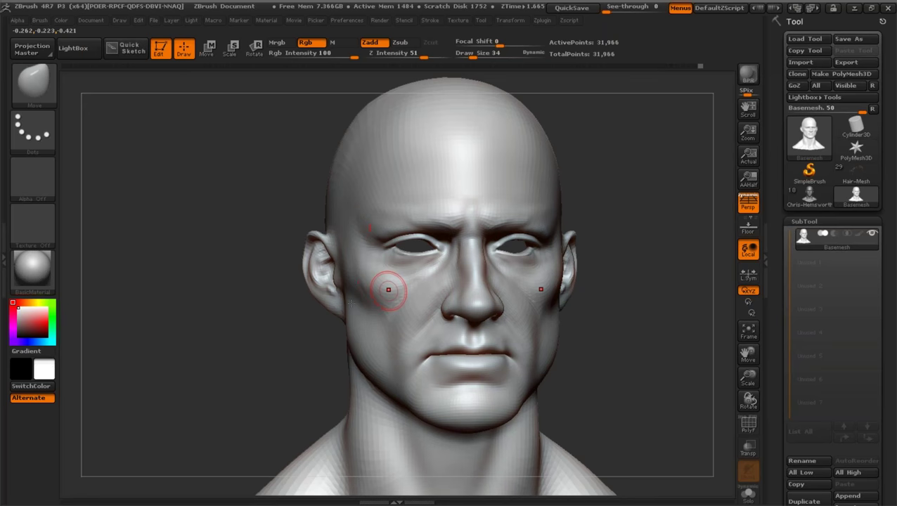
drag(636, 390, 695, 389)
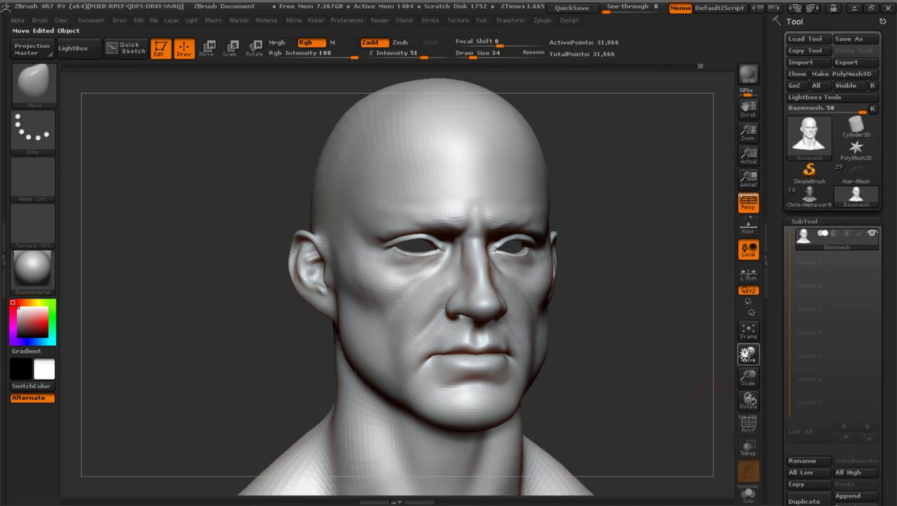
mouse_move(750, 352)
mouse_down()
mouse_move(765, 336)
mouse_move(748, 343)
mouse_up()
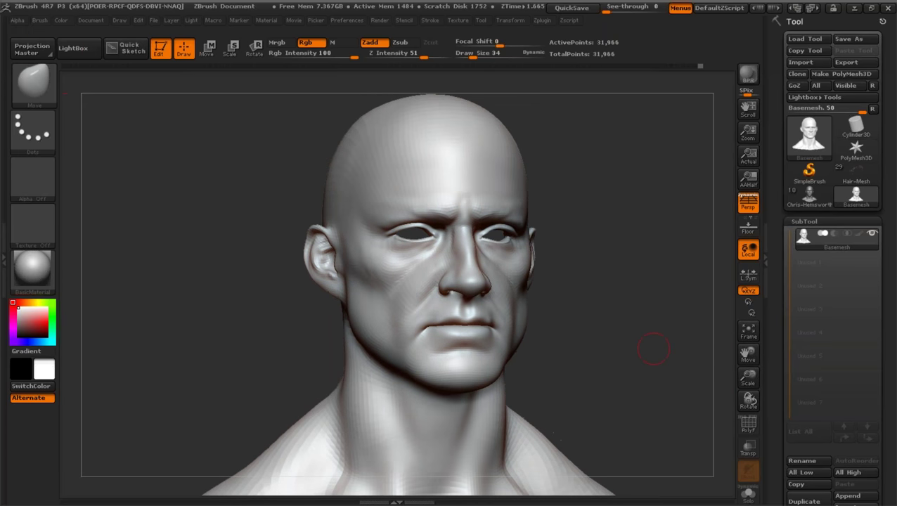
alt+drag(653, 349, 655, 365)
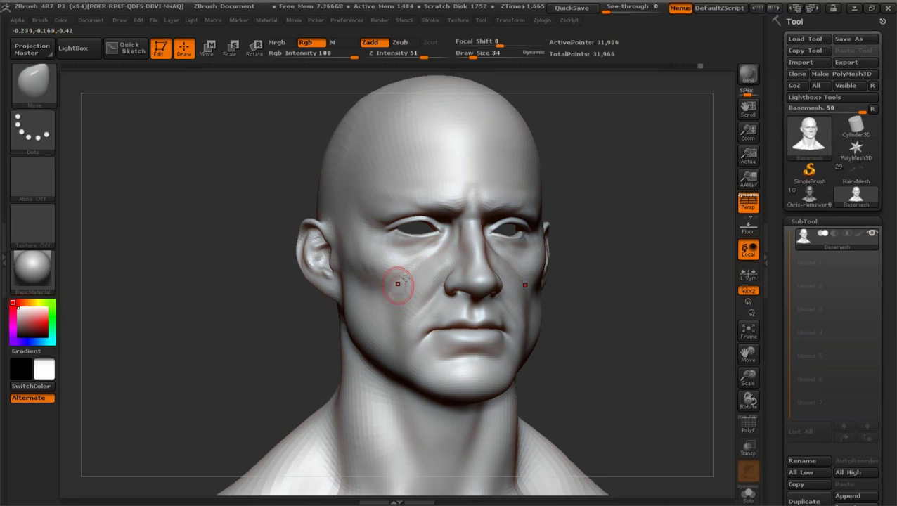
drag(748, 379, 749, 395)
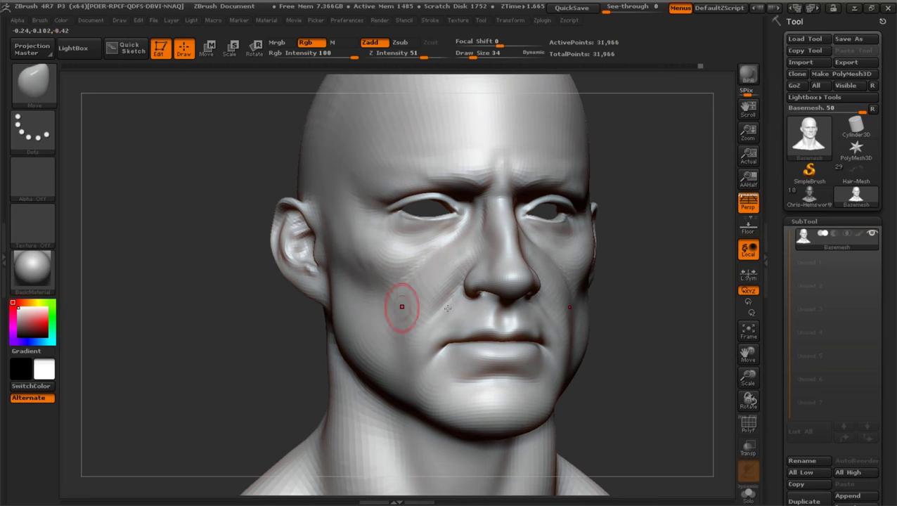
mouse_move(745, 379)
mouse_down()
mouse_move(746, 392)
mouse_move(746, 377)
mouse_up()
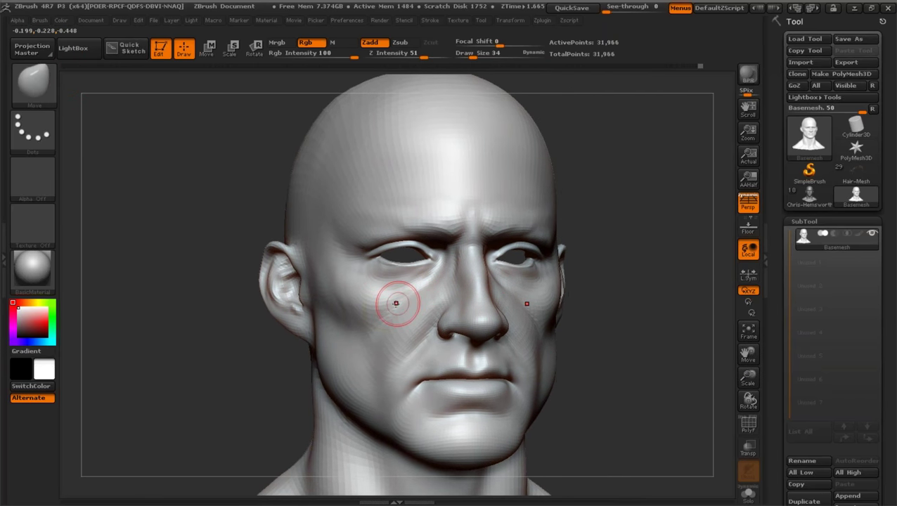
Sculpt the under-eye area with the Standard brush at draw size 11 and smooth the lower eyelids.
click(69, 96)
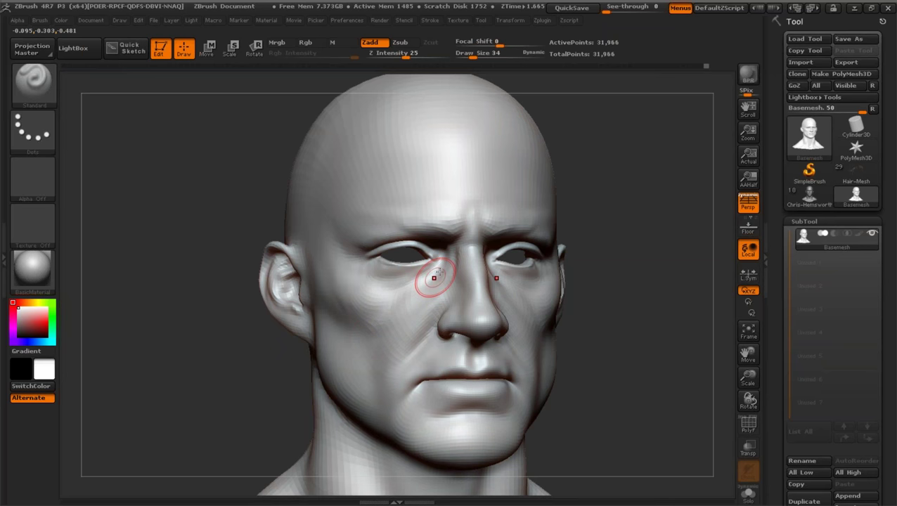
drag(746, 387, 746, 430)
click(465, 55)
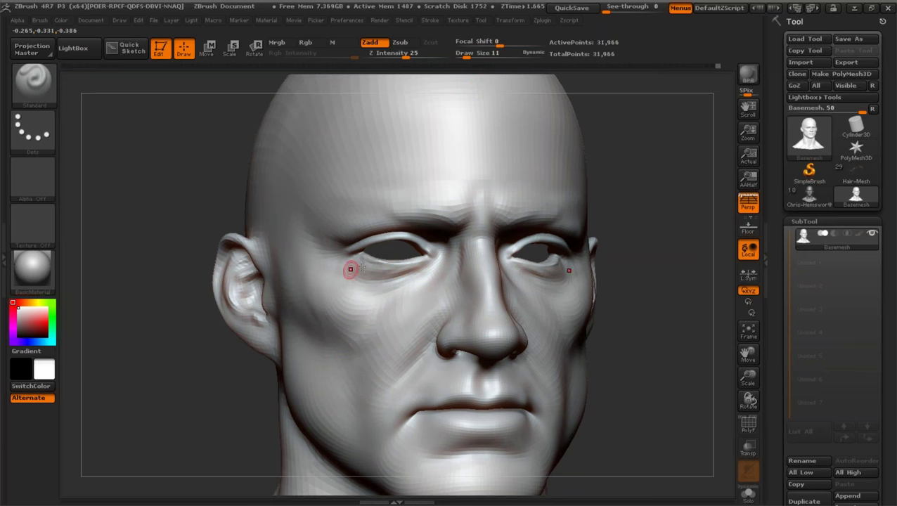
shift+drag(388, 262, 373, 260)
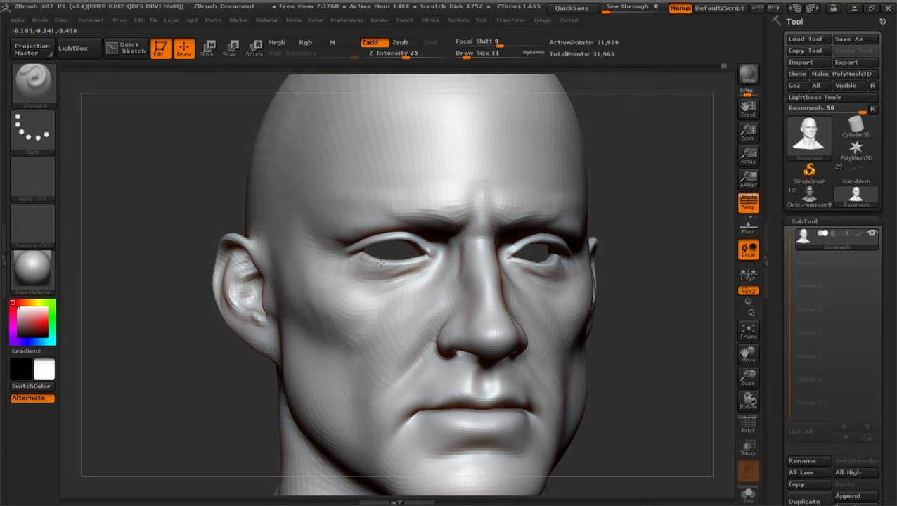
Examine the whole bust from front and three-quarter views, with the Standard brush's draw size set to 80.
drag(680, 341, 629, 344)
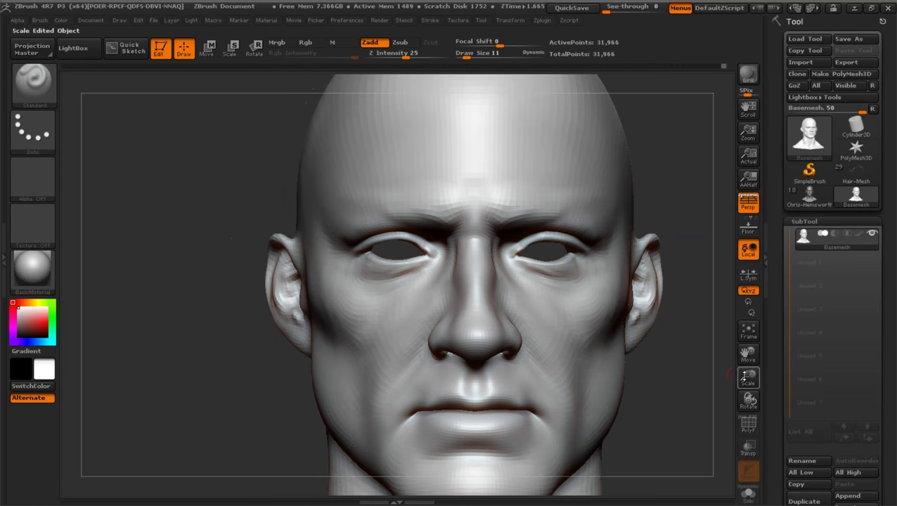
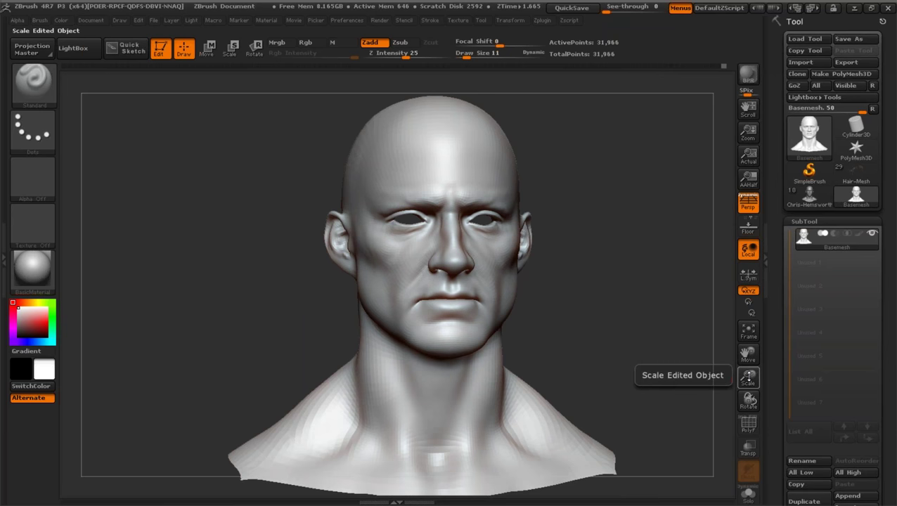
drag(747, 377, 748, 368)
shift+drag(608, 282, 533, 299)
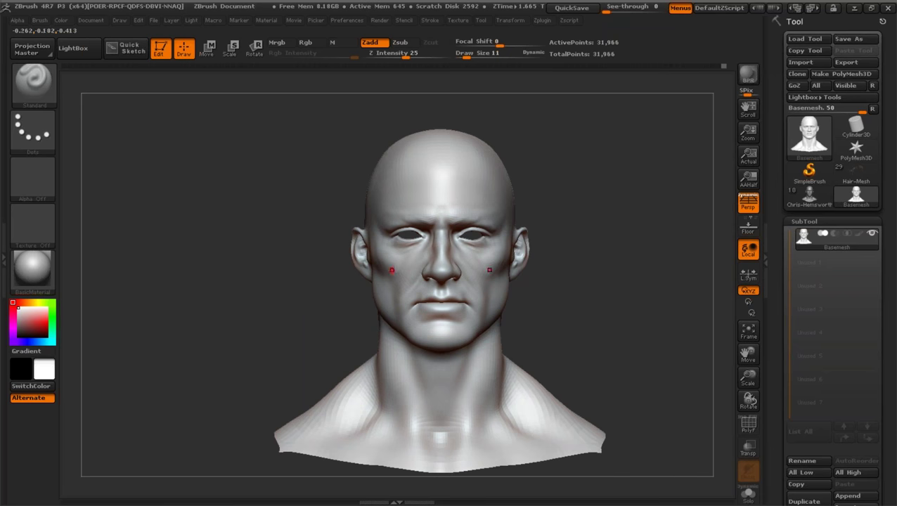
drag(466, 57, 480, 57)
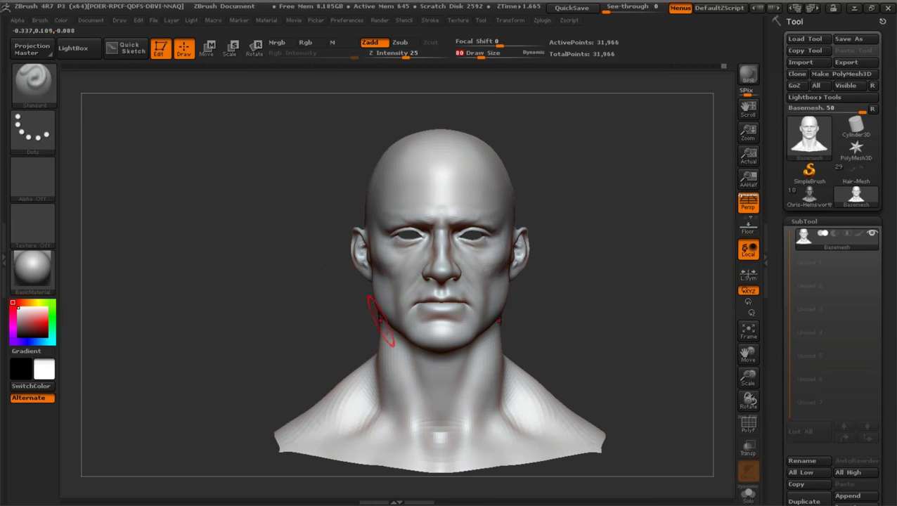
drag(296, 290, 330, 300)
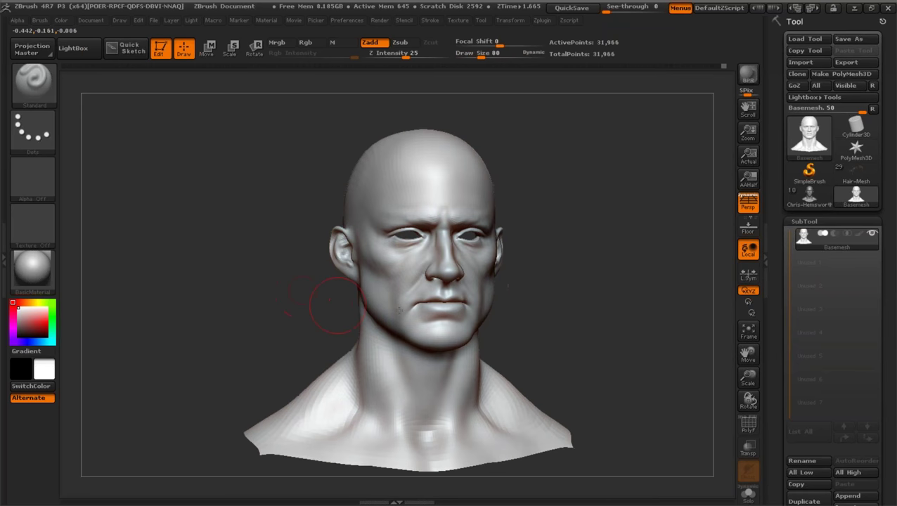
drag(747, 354, 761, 359)
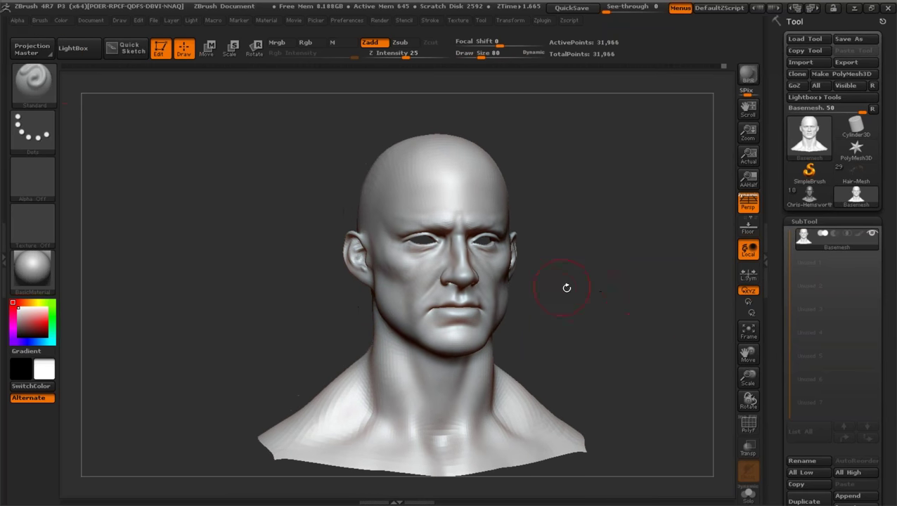
mouse_move(615, 279)
mouse_down()
mouse_move(636, 278)
mouse_move(405, 277)
mouse_up()
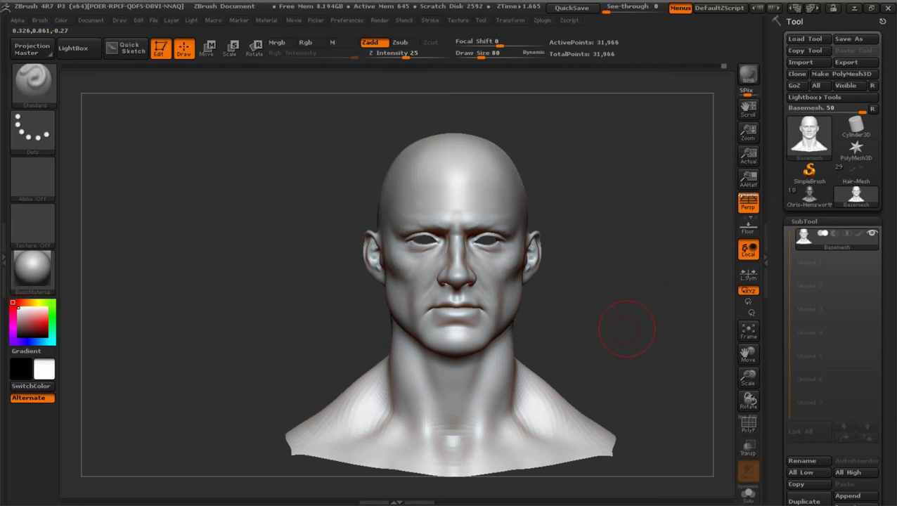
drag(627, 328, 629, 329)
drag(747, 377, 712, 351)
drag(251, 283, 309, 271)
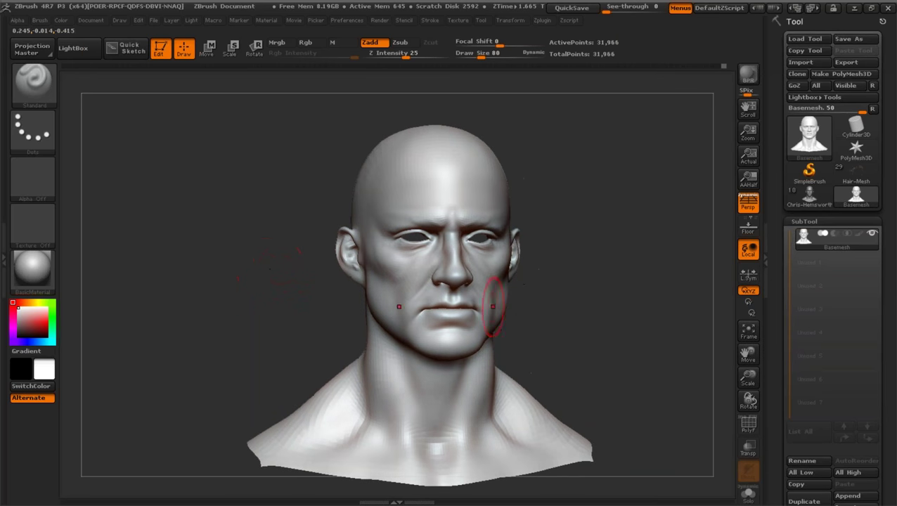
Examine the facial planes and neck from several three-quarter angles, near and far.
drag(626, 334, 662, 350)
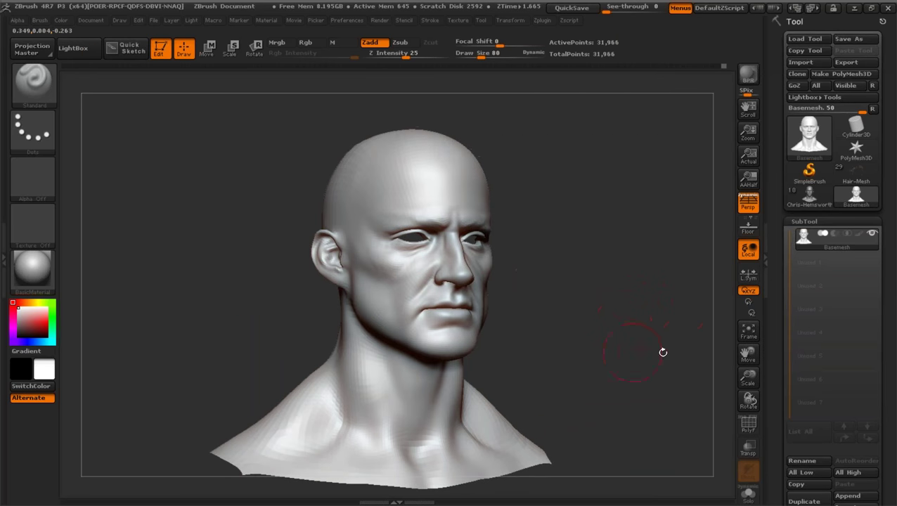
drag(747, 375, 777, 359)
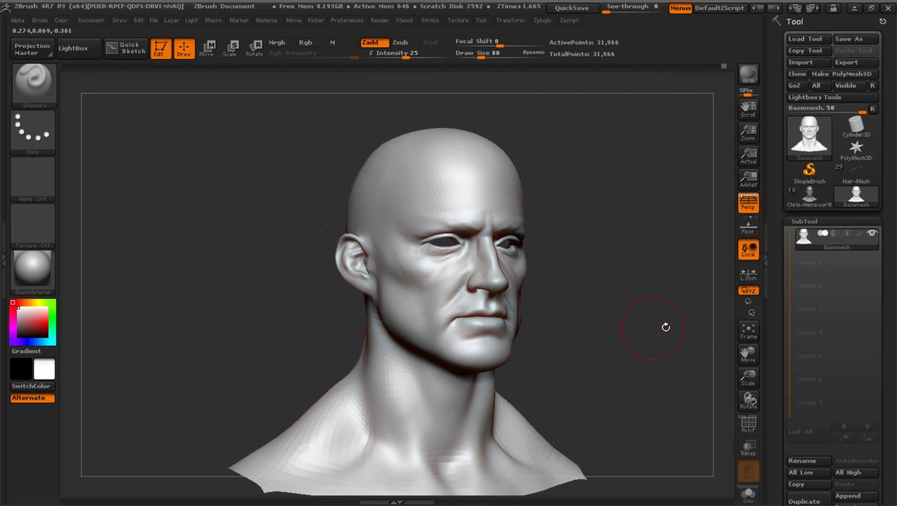
drag(660, 327, 622, 338)
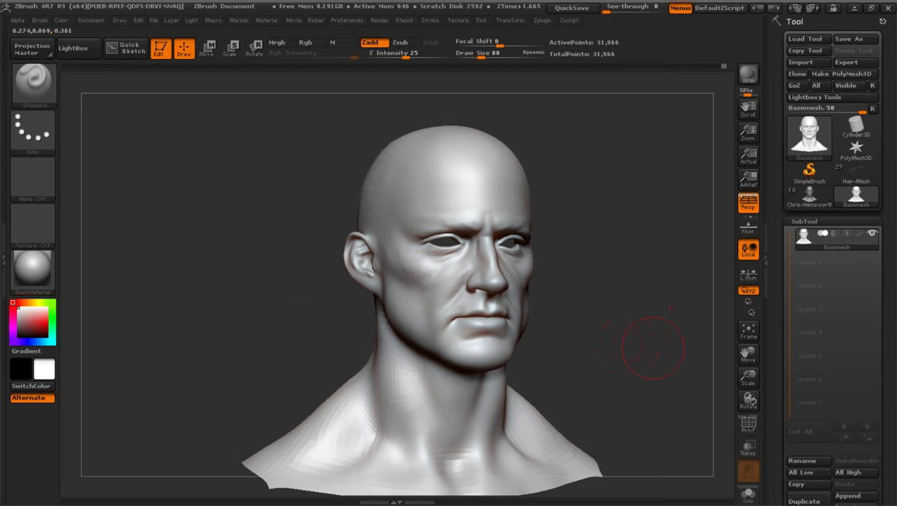
drag(747, 377, 744, 352)
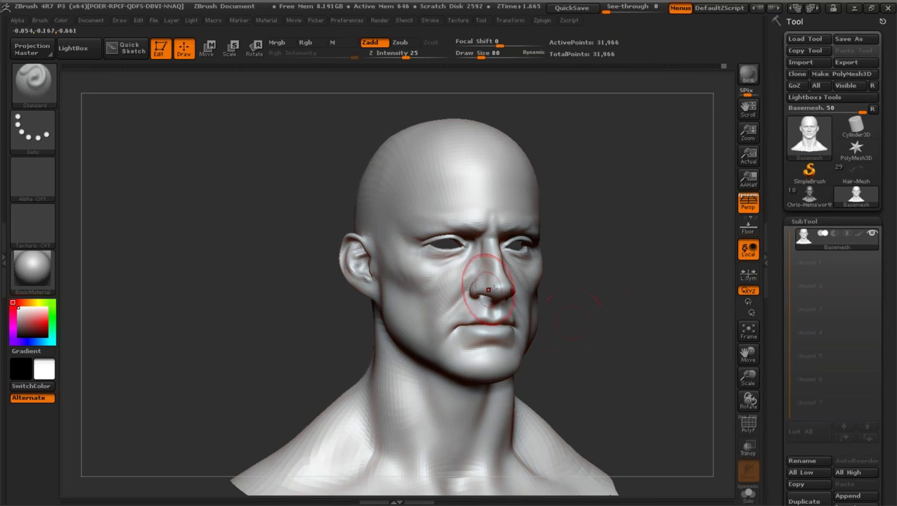
drag(747, 377, 630, 336)
drag(746, 380, 746, 379)
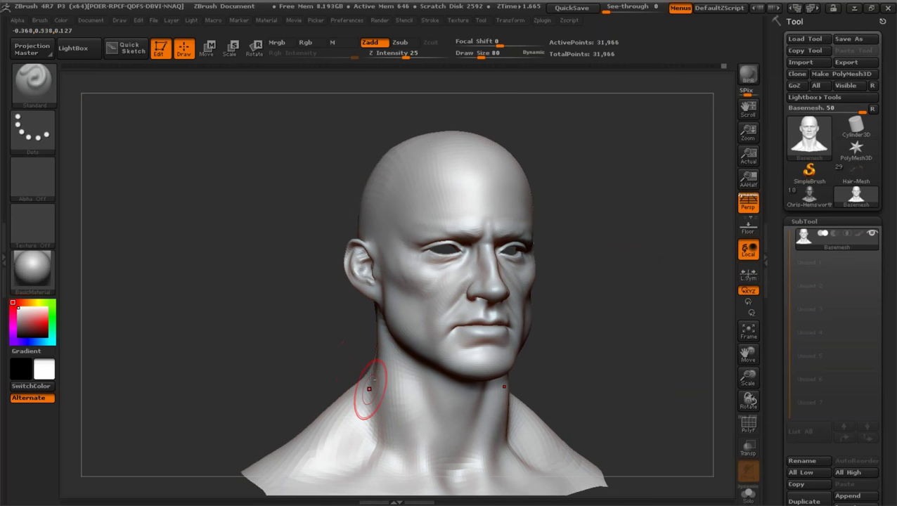
Refine the neck-to-shoulder transition and the underside of the chin with the Standard brush at draw size 80.
drag(281, 353, 318, 357)
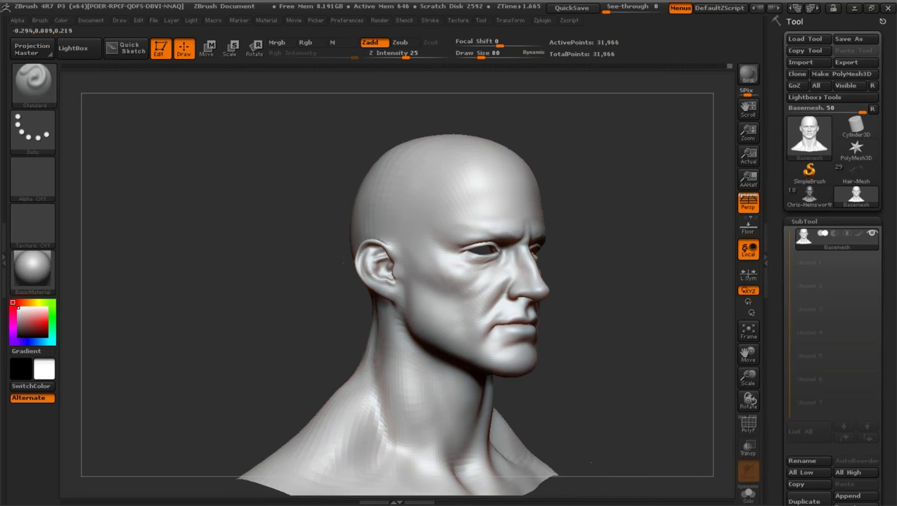
drag(349, 390, 321, 426)
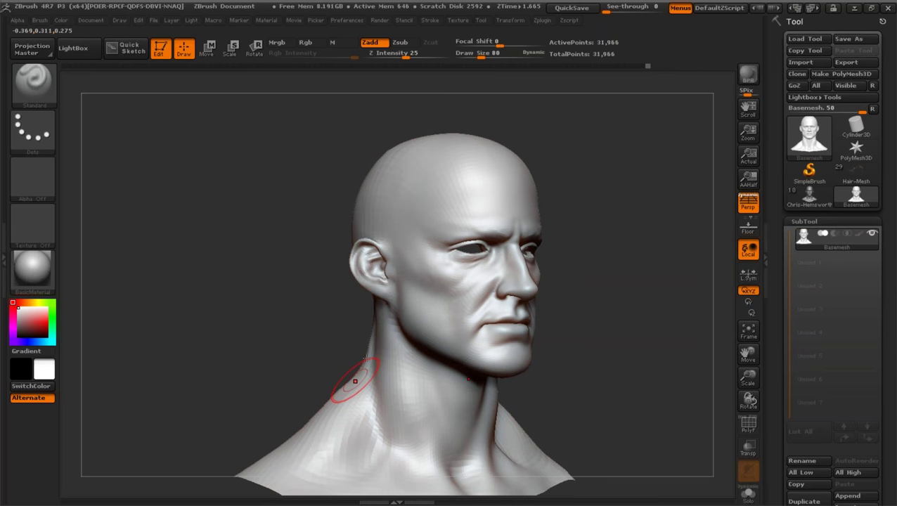
drag(242, 374, 213, 378)
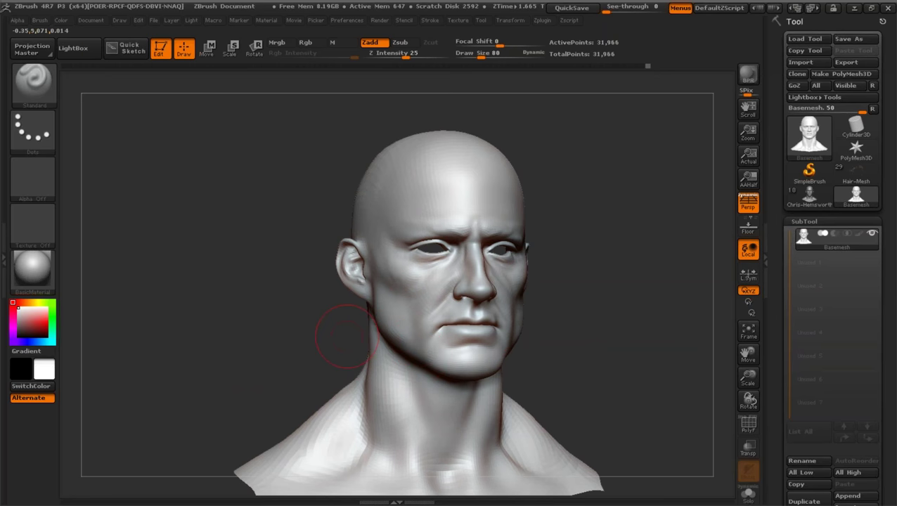
drag(346, 336, 404, 376)
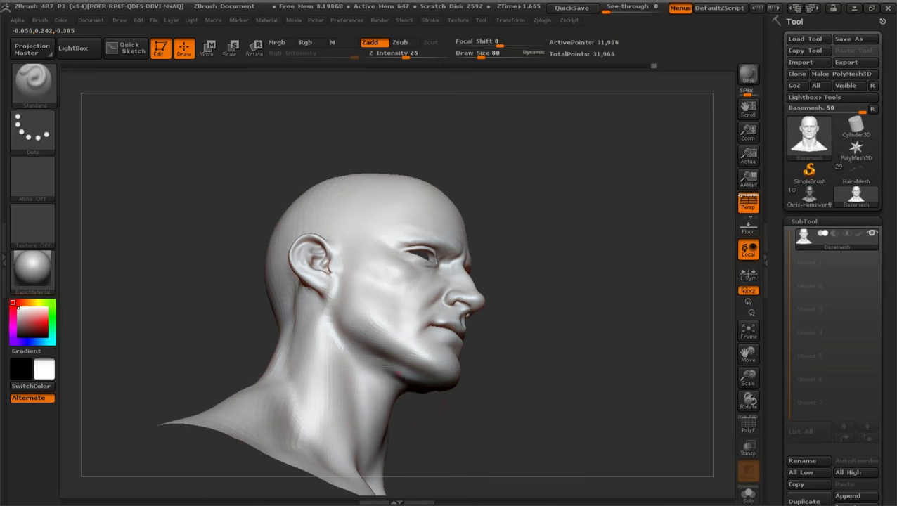
mouse_move(438, 414)
mouse_down()
mouse_move(434, 443)
mouse_move(428, 431)
mouse_up()
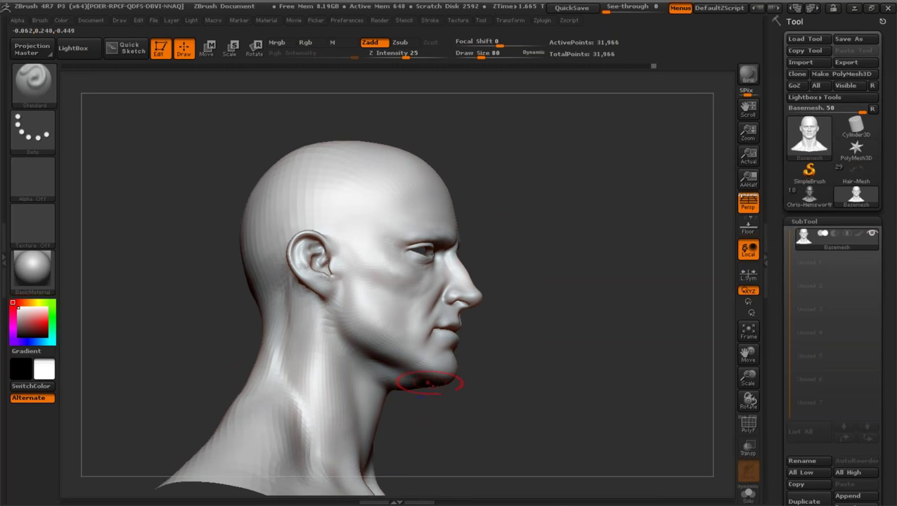
mouse_move(456, 401)
mouse_down()
mouse_move(443, 385)
mouse_move(531, 399)
mouse_up()
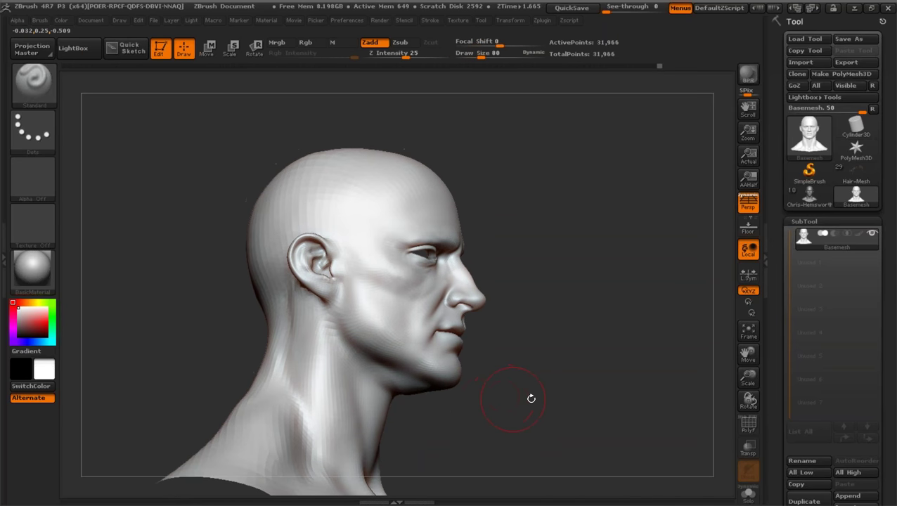
Smooth the side of the jaw below the cheek, working close up in near-profile view.
drag(747, 378, 752, 405)
drag(748, 356, 798, 347)
shift+drag(397, 344, 438, 376)
drag(479, 405, 528, 391)
mouse_move(688, 367)
mouse_down()
mouse_move(564, 358)
mouse_move(606, 337)
mouse_up()
Refine the cheeks and the area around the eyes with the Standard brush at draw sizes 58 and 37.
drag(485, 54, 483, 54)
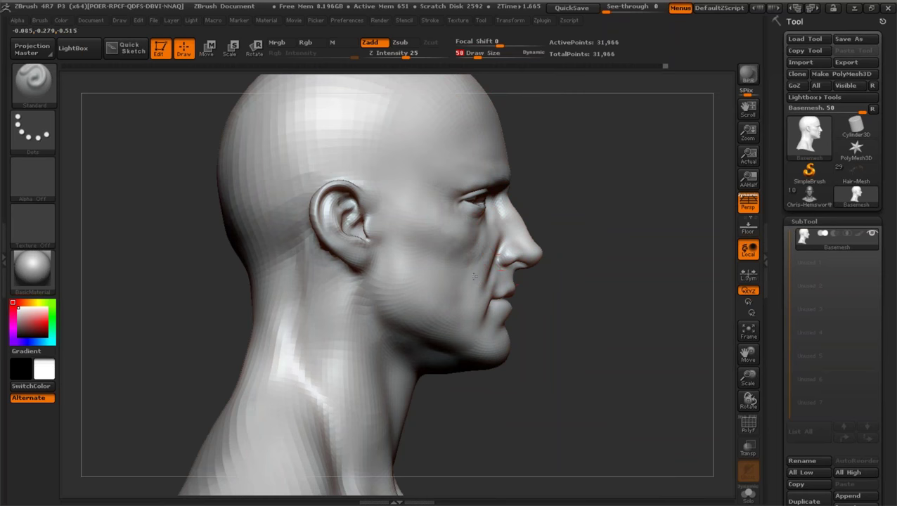
drag(748, 353, 748, 391)
drag(694, 319, 438, 265)
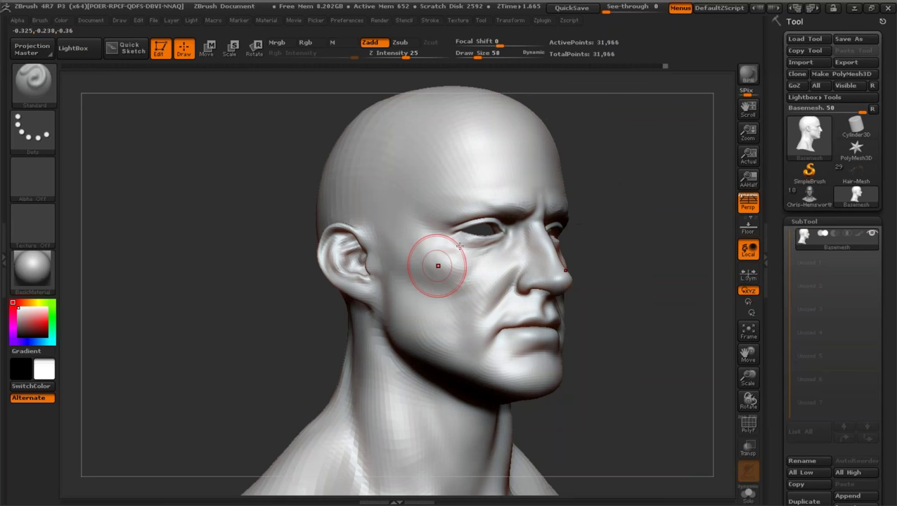
drag(478, 55, 469, 54)
mouse_move(718, 345)
mouse_down()
mouse_move(699, 352)
mouse_move(748, 358)
mouse_up()
mouse_move(685, 339)
mouse_down()
mouse_move(285, 316)
mouse_move(342, 307)
mouse_up()
drag(507, 237, 506, 235)
drag(678, 320, 636, 320)
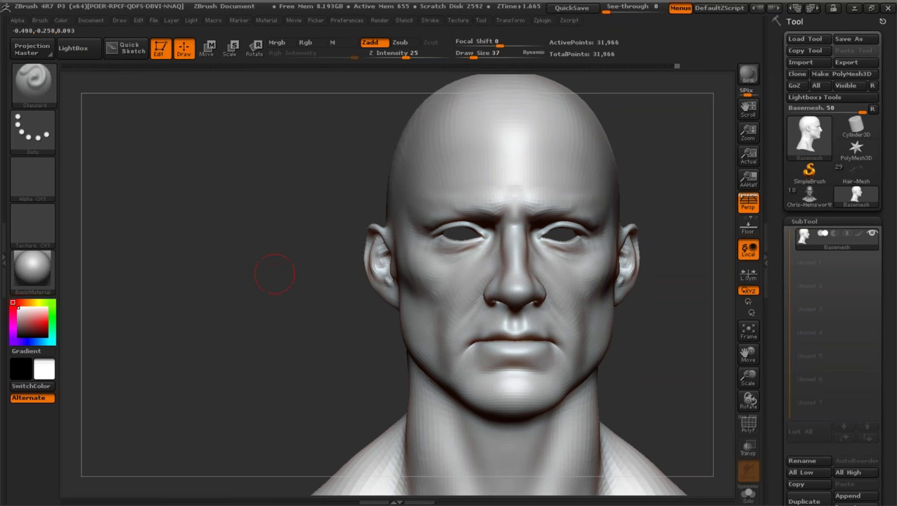
Refine the inner eye corners beside the nose bridge with the Standard brush at draw size 23.
drag(274, 274, 282, 275)
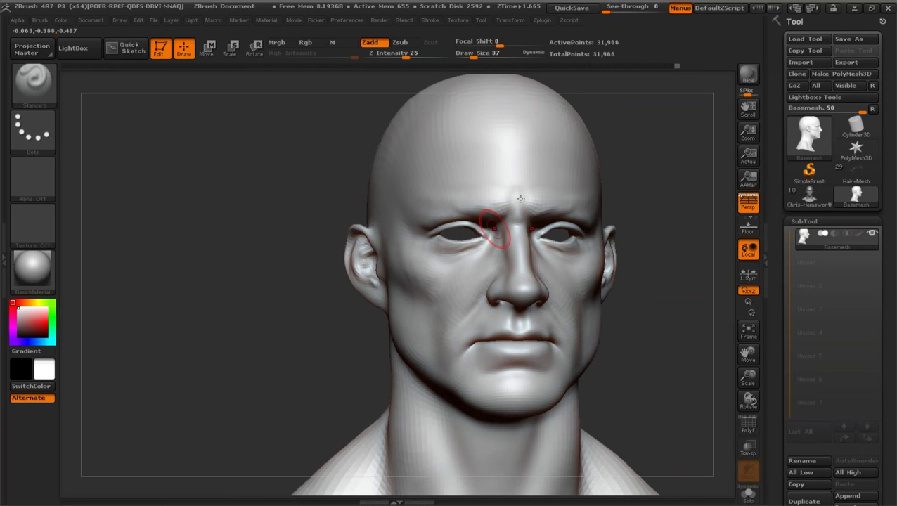
key(bracketleft)
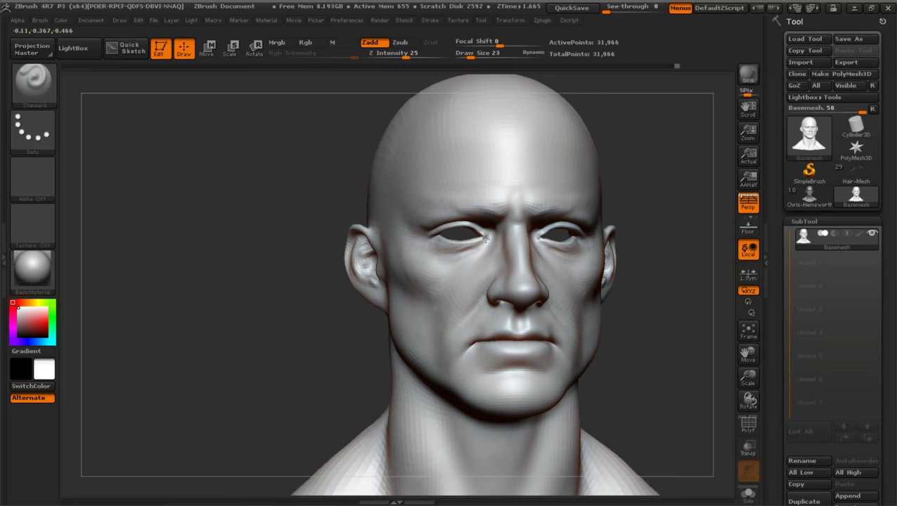
drag(728, 391, 703, 337)
mouse_move(647, 295)
shift+mouse_down()
mouse_move(620, 290)
mouse_move(654, 300)
mouse_move(645, 295)
shift+mouse_up()
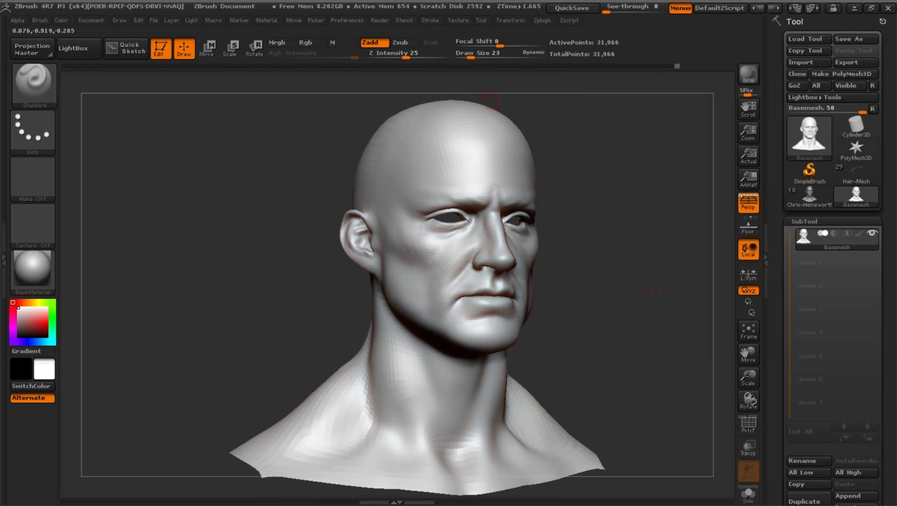
Reshape the cheeks and jaw contour with the Move brush at draw size 101.
click(480, 53)
text(101)
key(Return)
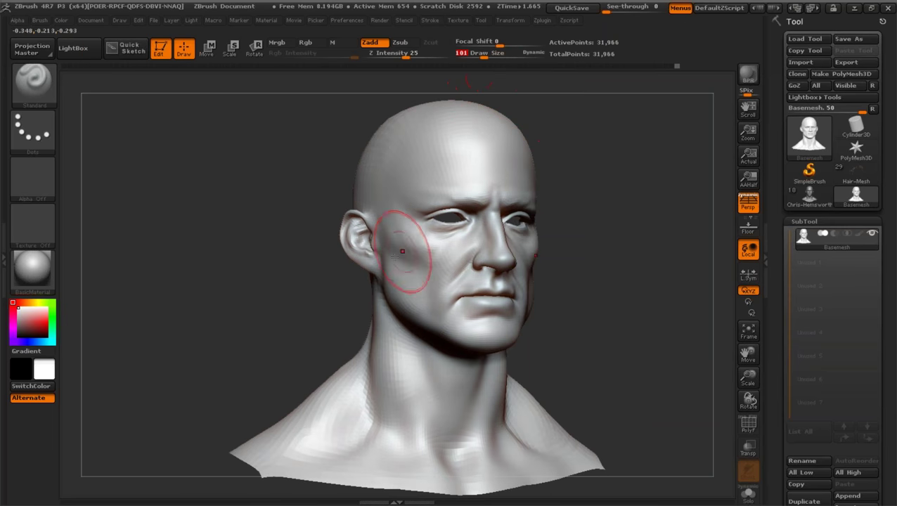
drag(314, 281, 354, 284)
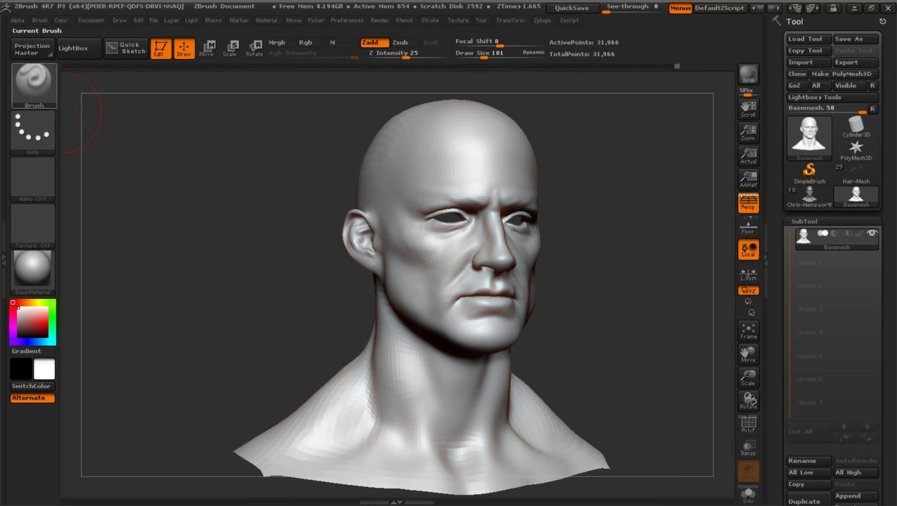
click(39, 86)
click(283, 94)
shift+drag(625, 269, 536, 266)
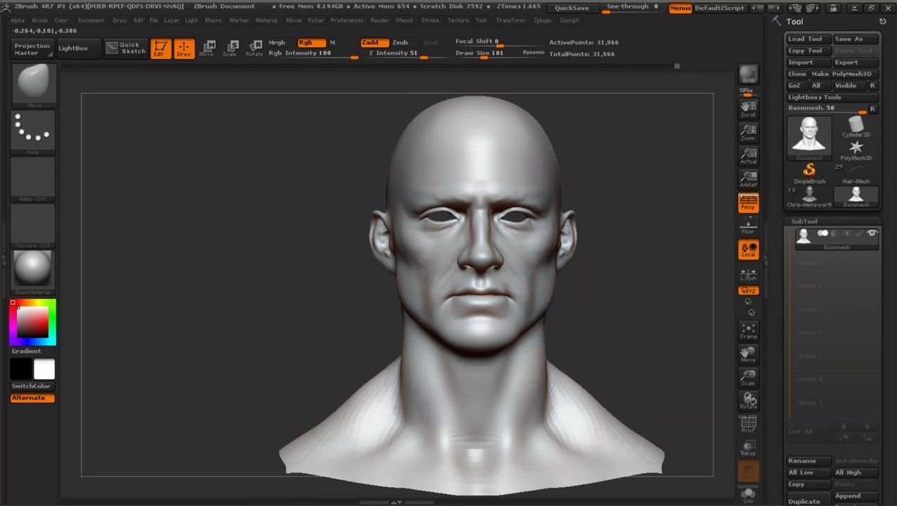
key(shift)
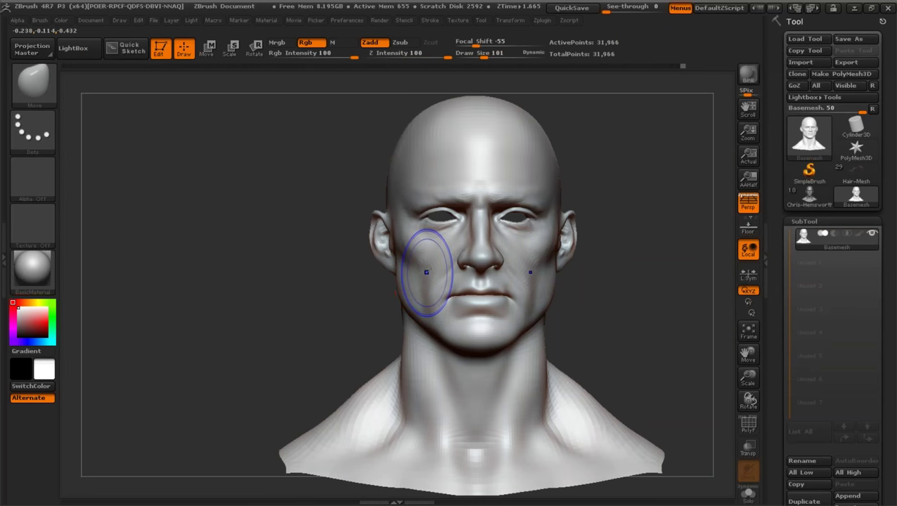
mouse_move(247, 287)
mouse_down()
mouse_move(309, 290)
mouse_move(294, 291)
mouse_up()
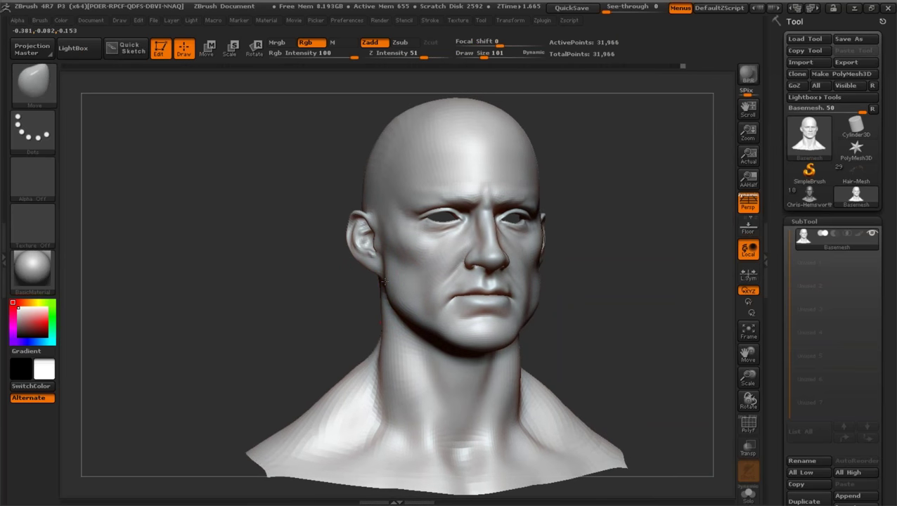
drag(540, 304, 537, 307)
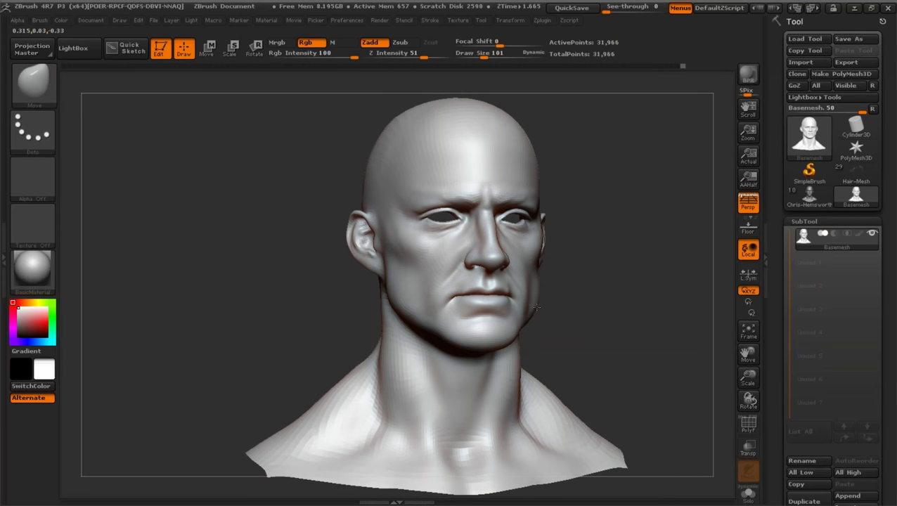
Adjust the lower cheeks and the neck-to-shoulder contour with the Move brush at draw size 49.
drag(746, 377, 748, 383)
click(476, 55)
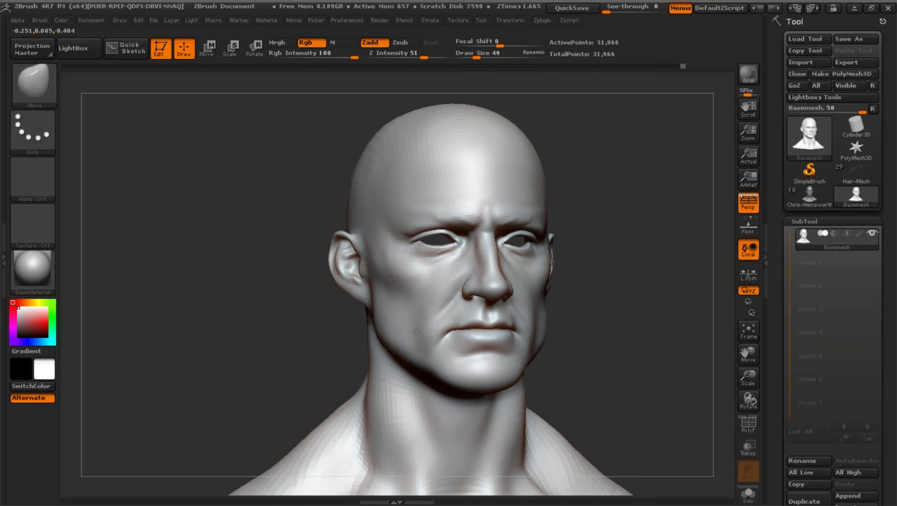
drag(747, 380, 747, 322)
shift+drag(659, 303, 611, 303)
drag(380, 368, 386, 366)
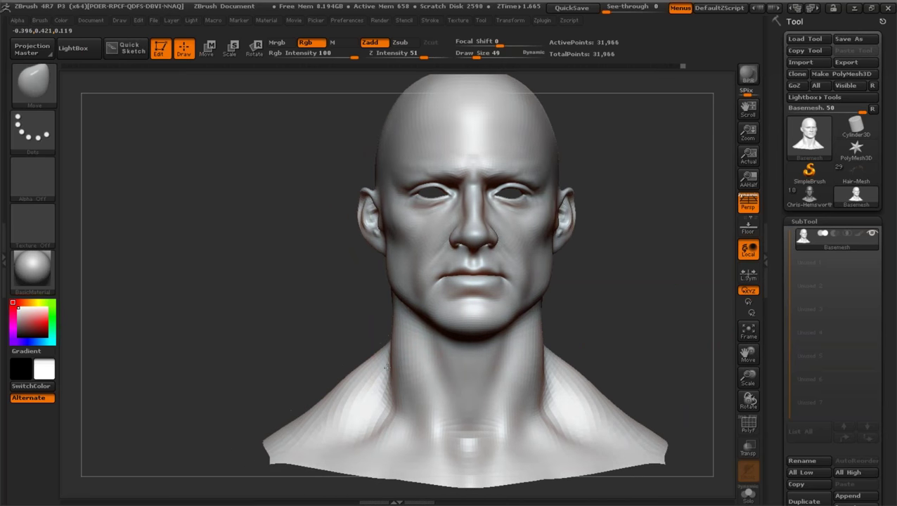
drag(293, 308, 326, 269)
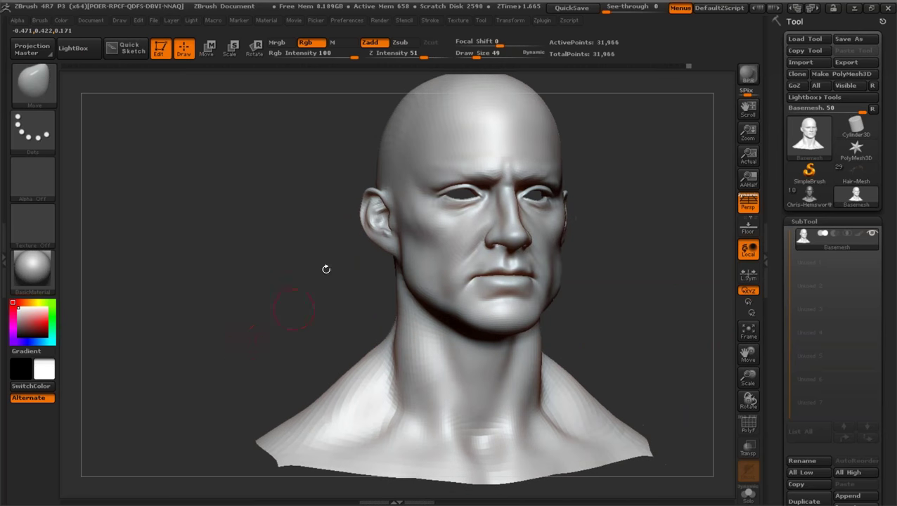
Work on the jaw area with the Standard brush at draw size 93 and bring the face into front view.
drag(477, 55, 483, 55)
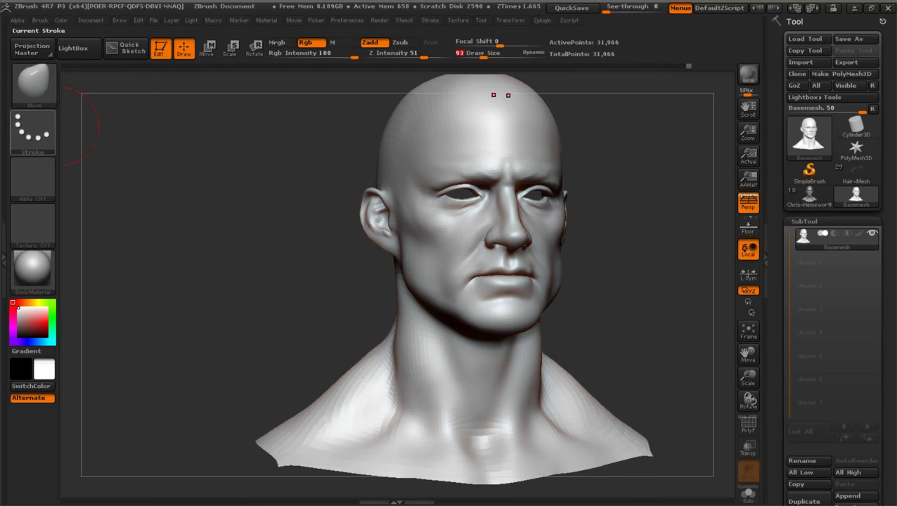
key(b)
key(s)
key(t)
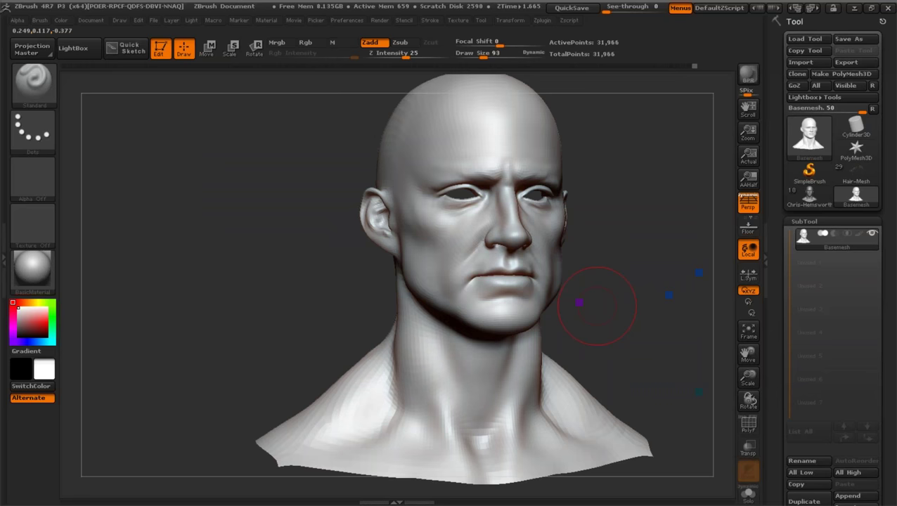
shift+drag(610, 337, 625, 339)
drag(748, 355, 745, 393)
Switch to the Move brush with draw size 65 and check the whole bust from the front.
key(b)
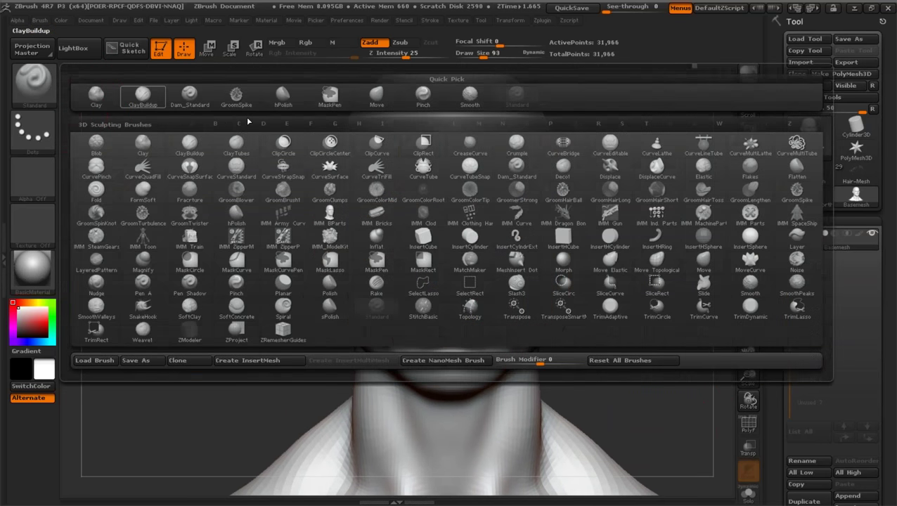
key(m)
key(v)
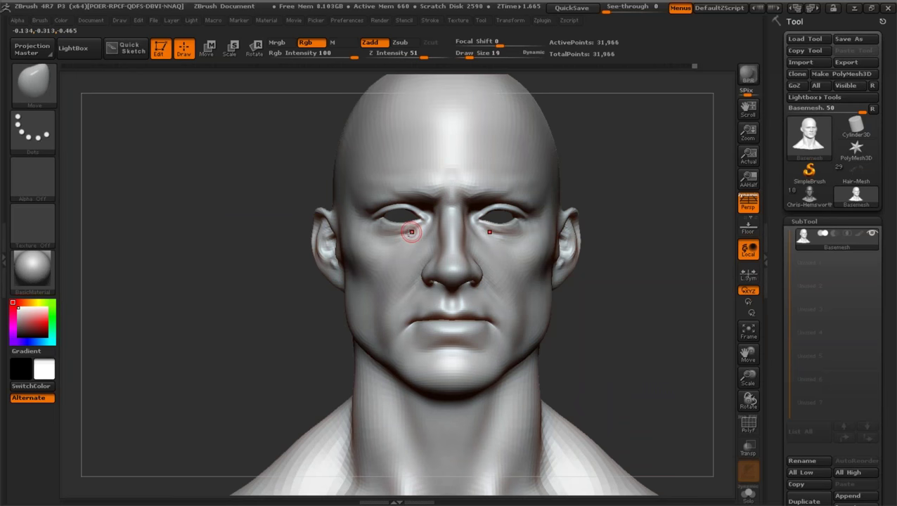
drag(475, 54, 484, 54)
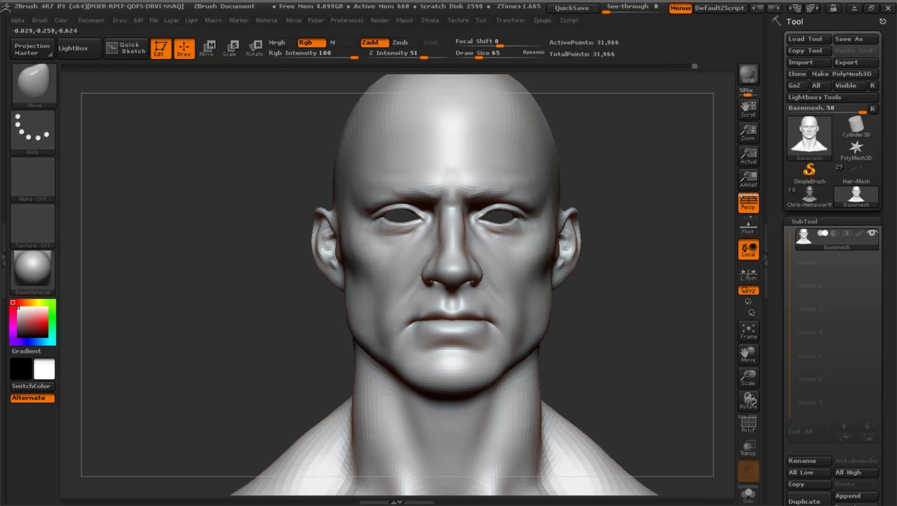
drag(748, 379, 689, 396)
drag(747, 355, 755, 348)
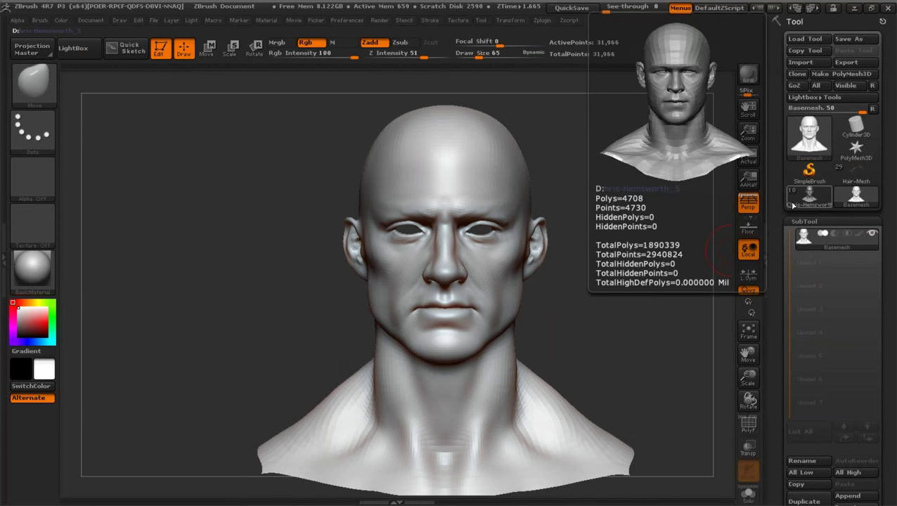
Switch to the finished Chris-Hemsworth_5 model, frame it in the view and display it at subdivision level 5.
click(810, 199)
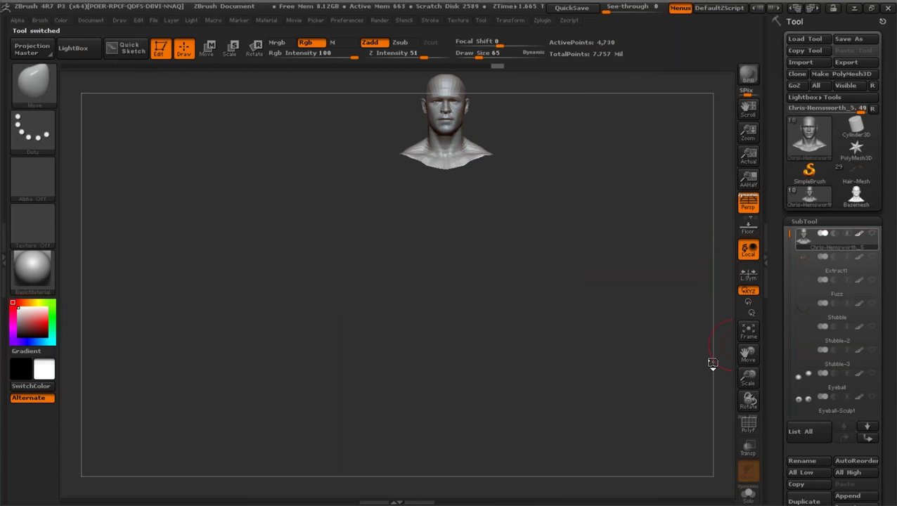
click(749, 330)
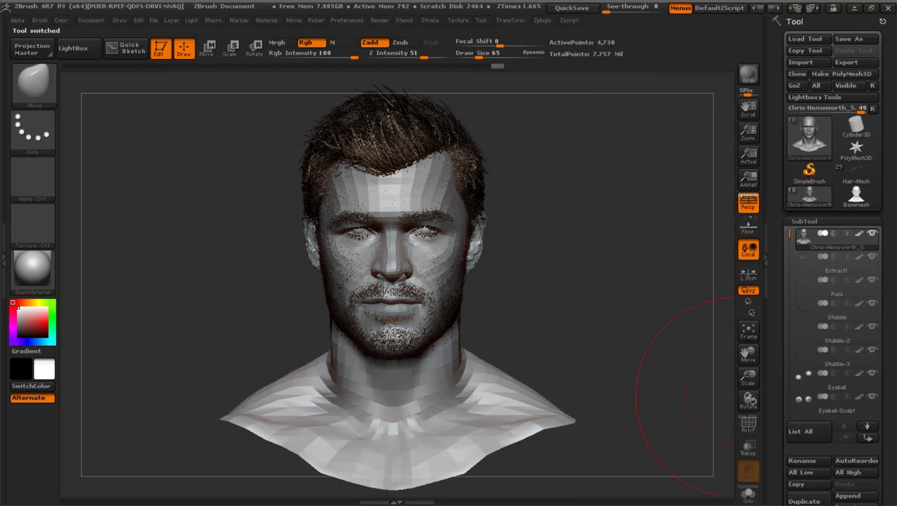
click(803, 222)
click(808, 236)
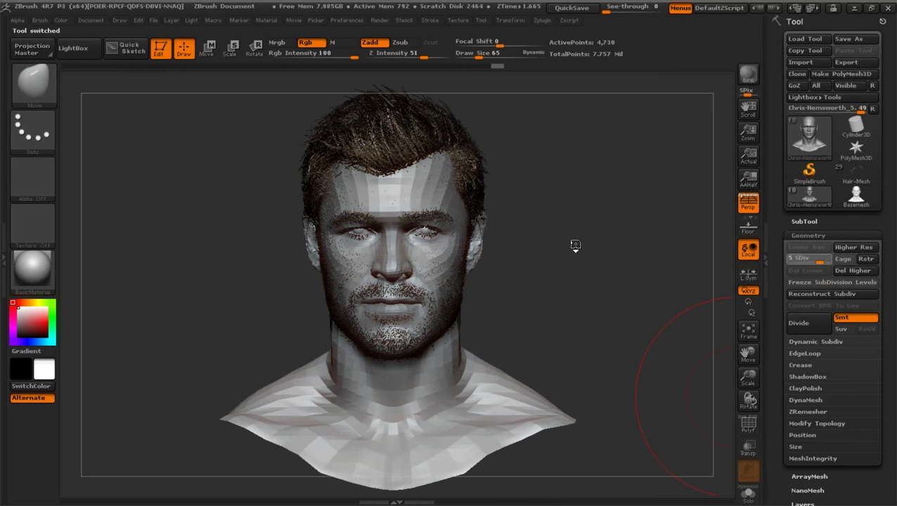
drag(749, 376, 760, 387)
drag(748, 356, 843, 364)
drag(657, 323, 808, 220)
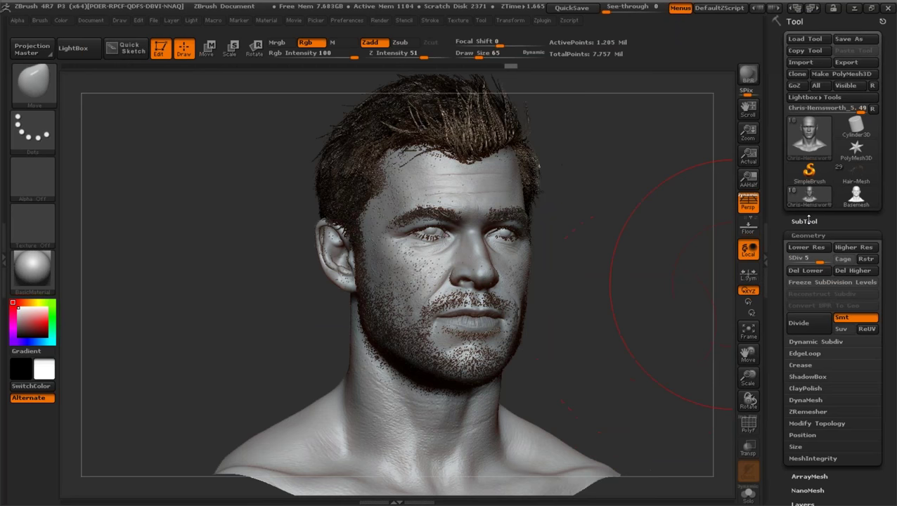
Change the visibility of the eyeball subtools so the finished head shows its blue-iris eyes.
click(808, 220)
click(873, 283)
click(873, 284)
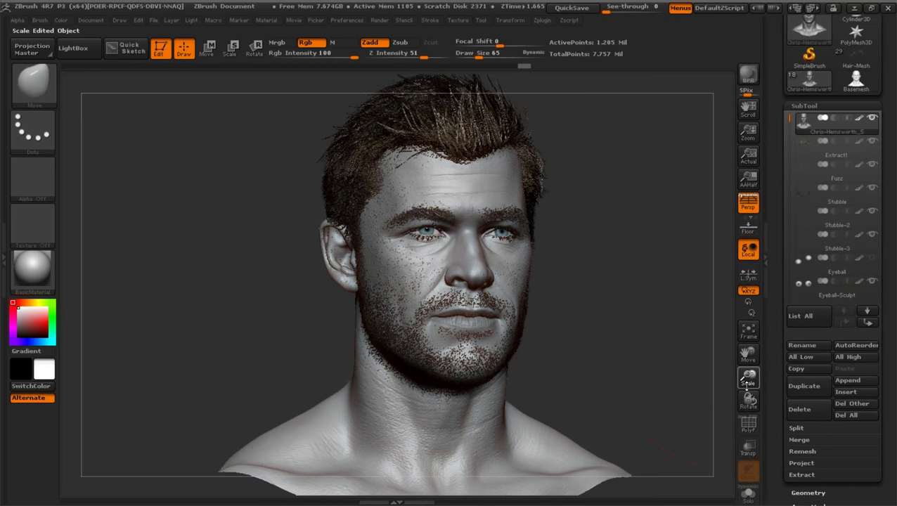
drag(748, 378, 750, 398)
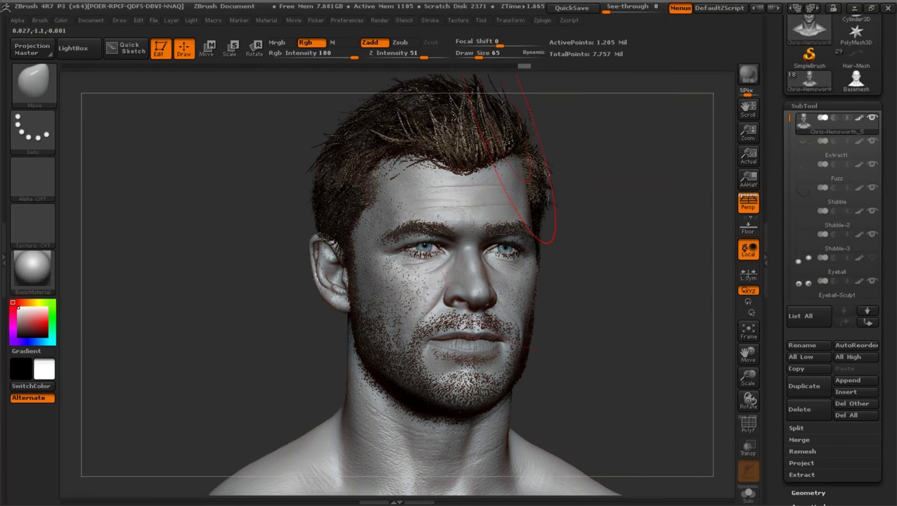
Look up Transpose Master among the plugins and examine the finished bust in three-quarter view.
click(541, 19)
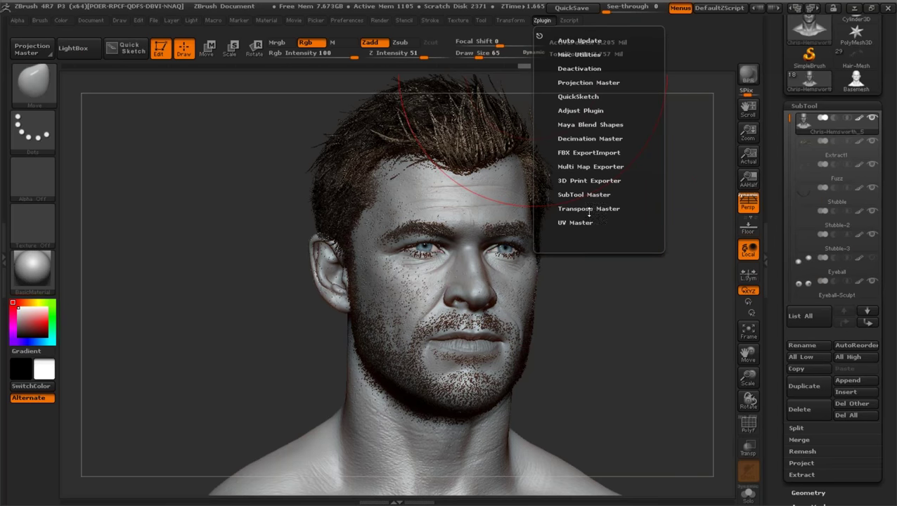
click(590, 209)
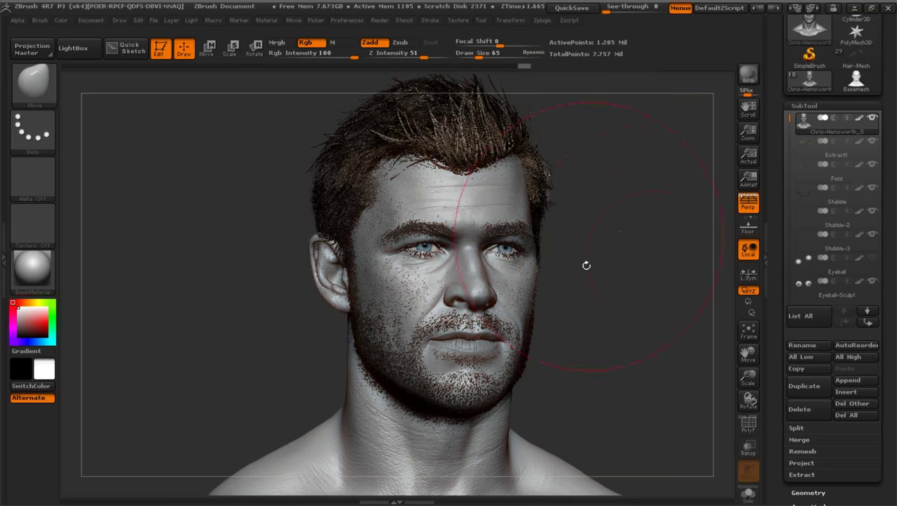
drag(647, 305, 632, 306)
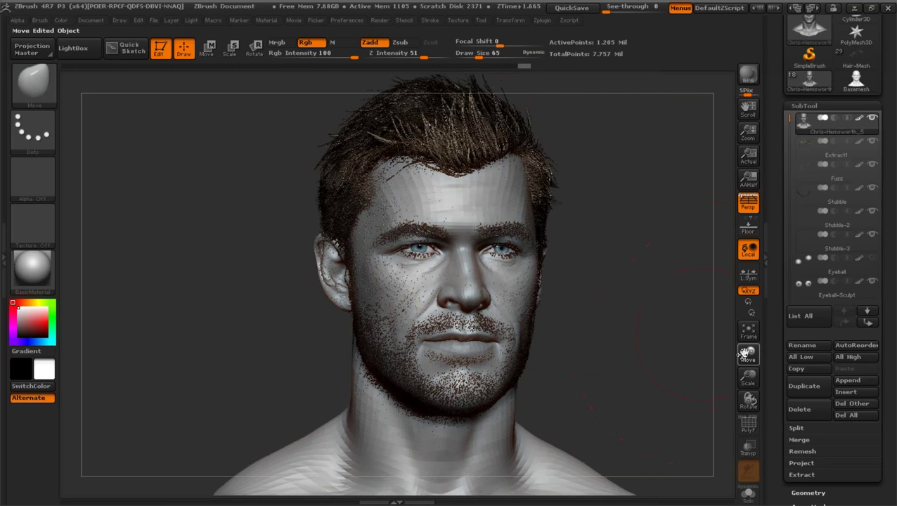
drag(743, 354, 738, 361)
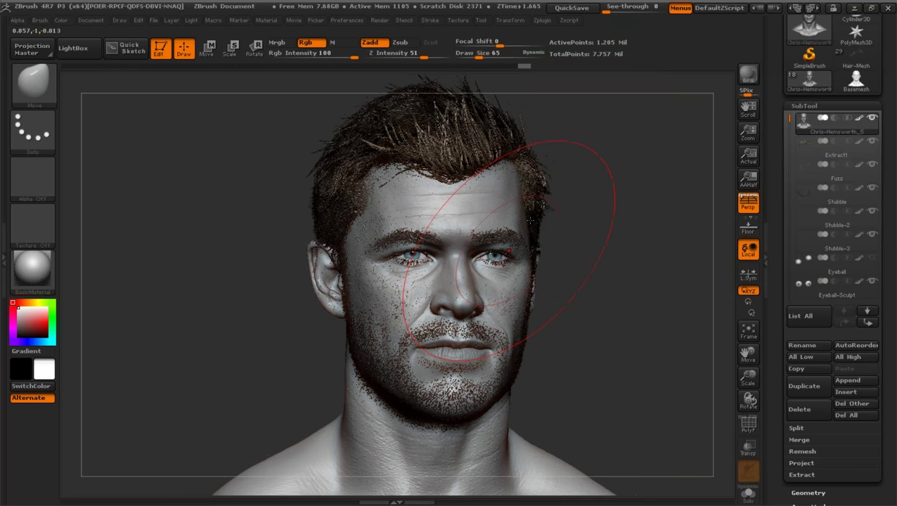
click(748, 331)
click(542, 21)
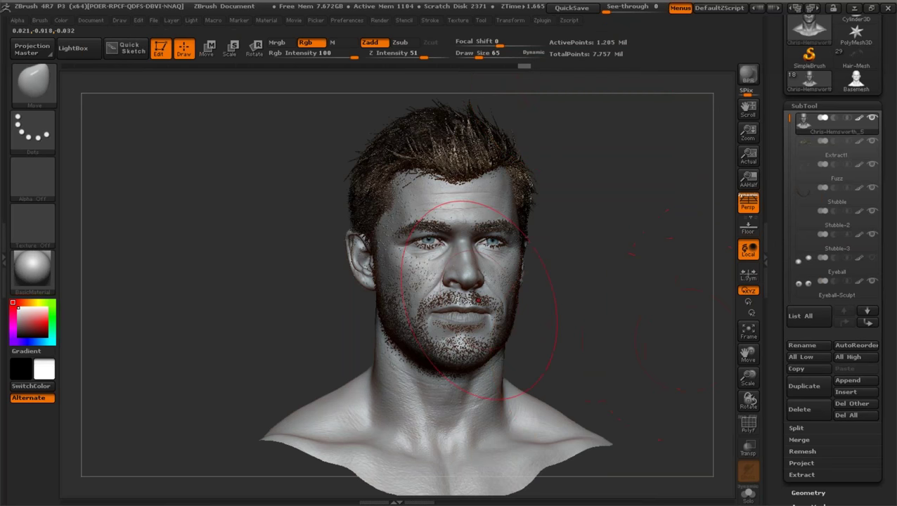
drag(621, 316, 639, 321)
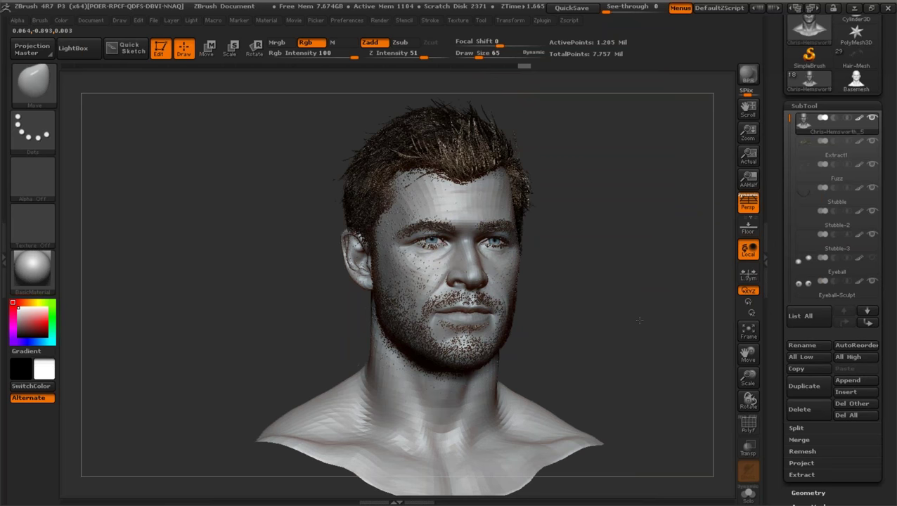
drag(747, 378, 747, 361)
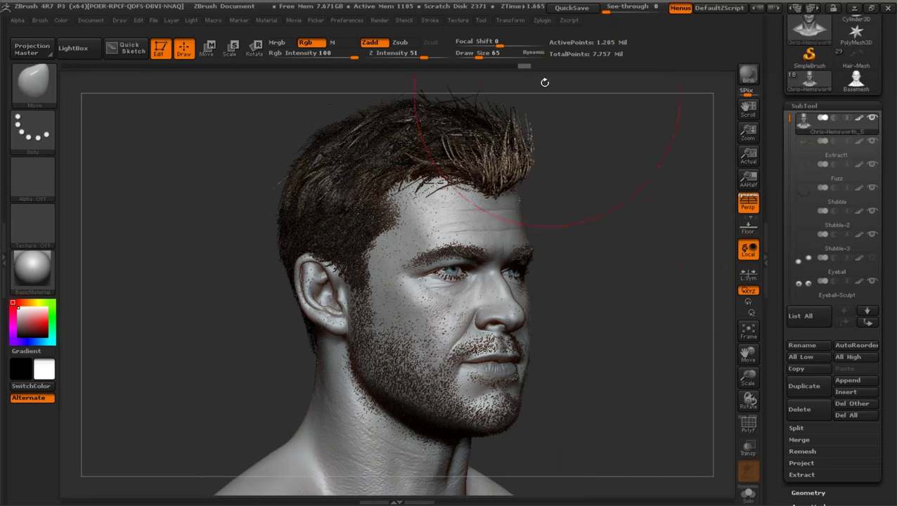
Set the brush draw size to 19 and check the finished head in three-quarter view.
click(469, 56)
mouse_move(673, 246)
mouse_down()
mouse_move(665, 244)
mouse_move(673, 256)
mouse_move(679, 220)
mouse_up()
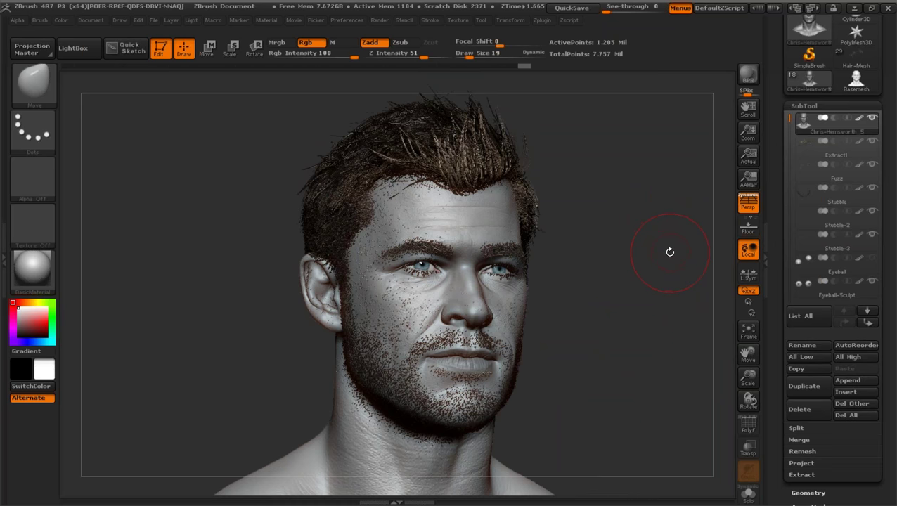
key(shift+d)
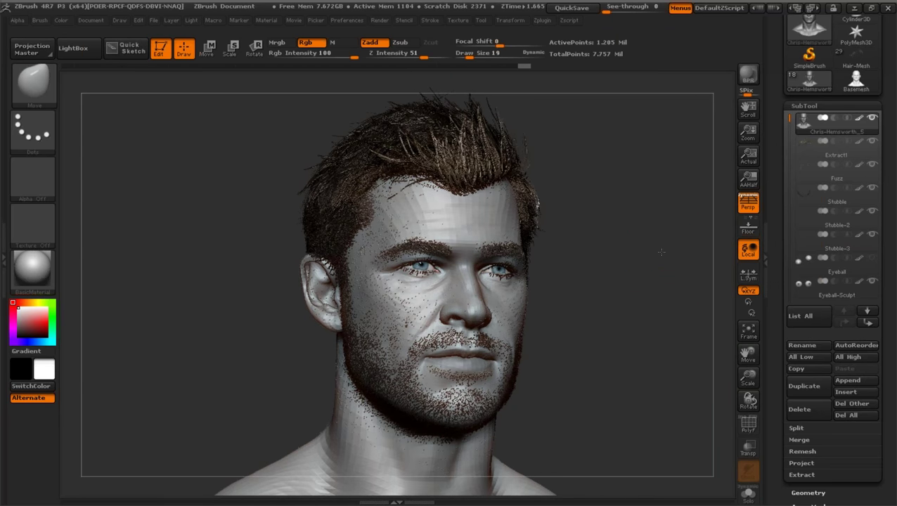
drag(661, 252, 661, 253)
key(d)
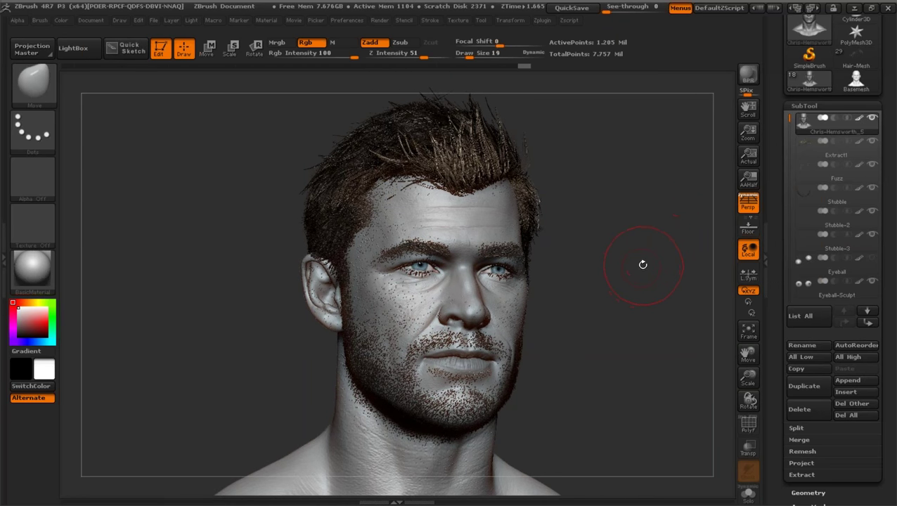
mouse_move(641, 271)
mouse_down()
mouse_move(609, 274)
mouse_move(638, 281)
mouse_up()
Examine the brow, eyes, nose, mouth and stubble of the finished head up close from the front.
drag(747, 379, 746, 398)
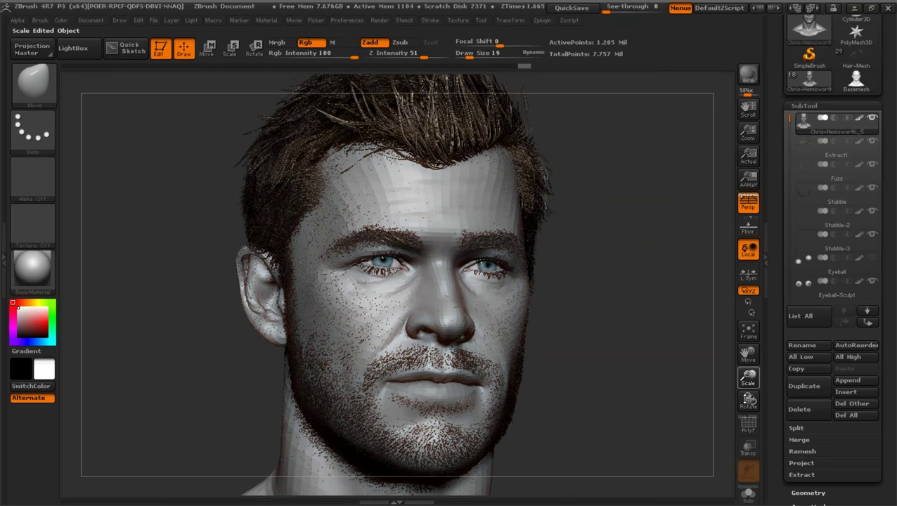
drag(747, 398, 730, 400)
drag(638, 340, 675, 338)
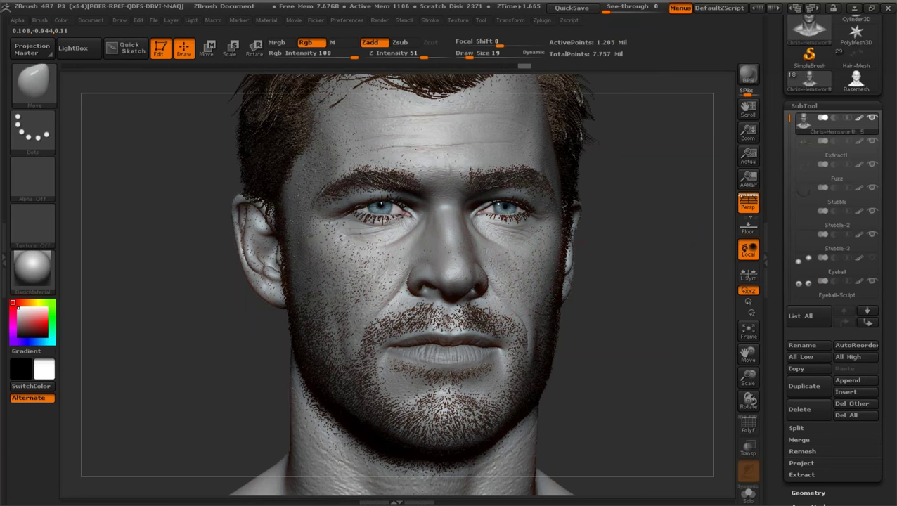
mouse_move(663, 304)
mouse_down()
mouse_move(731, 376)
mouse_move(703, 379)
mouse_move(658, 364)
mouse_move(675, 367)
mouse_move(667, 331)
mouse_up()
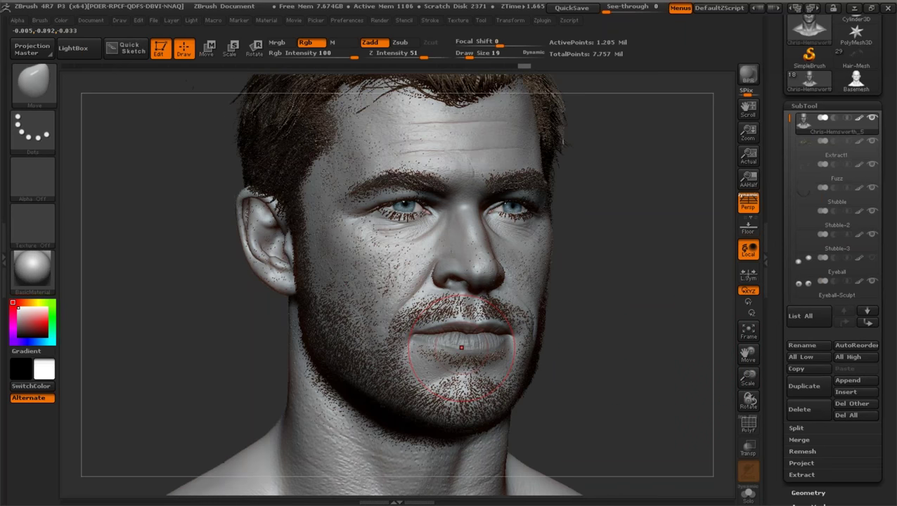
mouse_move(710, 360)
mouse_down()
mouse_move(625, 305)
mouse_move(659, 326)
mouse_up()
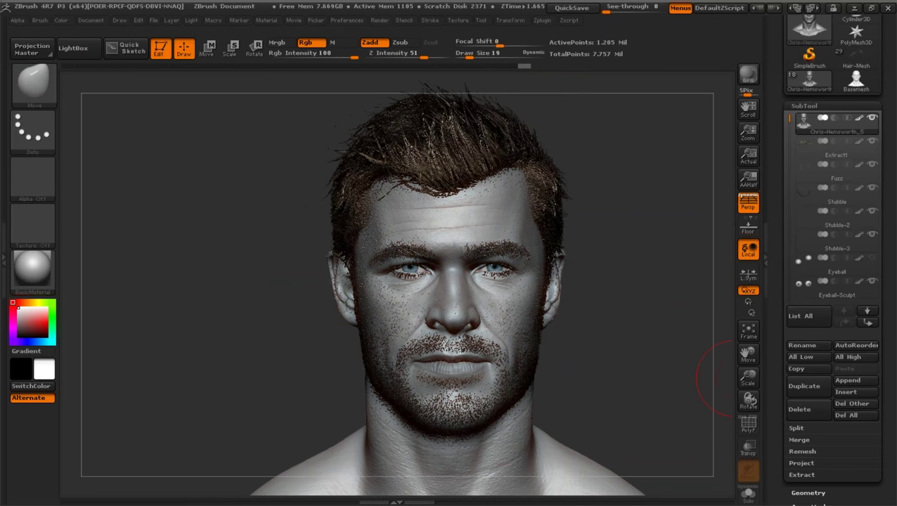
drag(747, 355, 748, 360)
drag(677, 324, 674, 336)
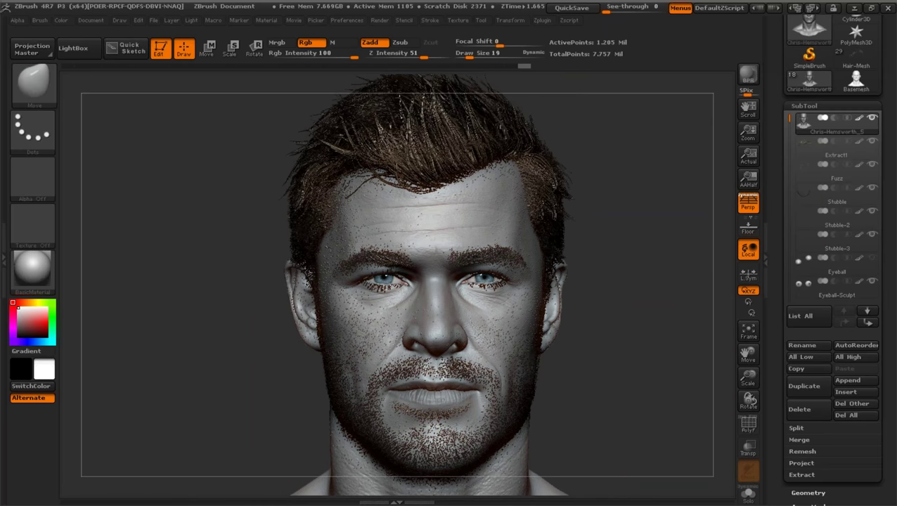
drag(681, 291, 676, 288)
drag(747, 353, 743, 333)
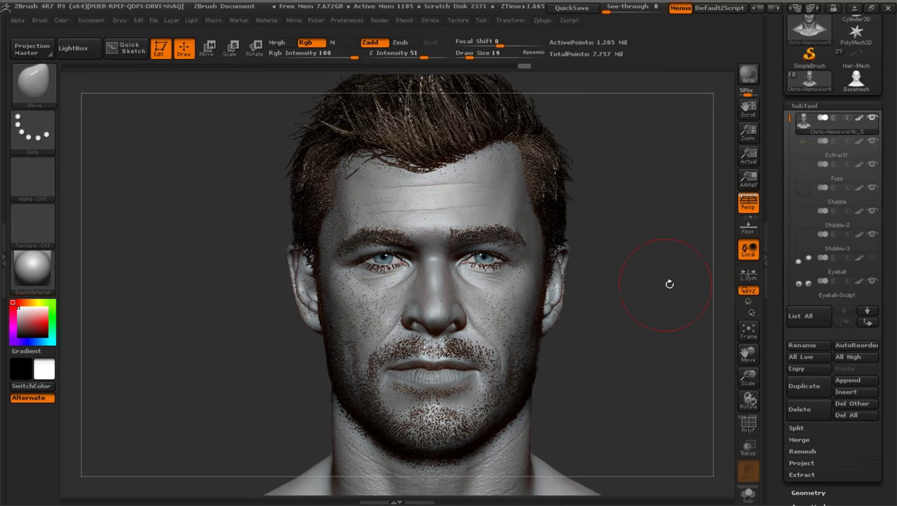
Examine the profile, ear, jawline and neck of the finished head from the side and in three-quarter view.
drag(669, 284, 685, 316)
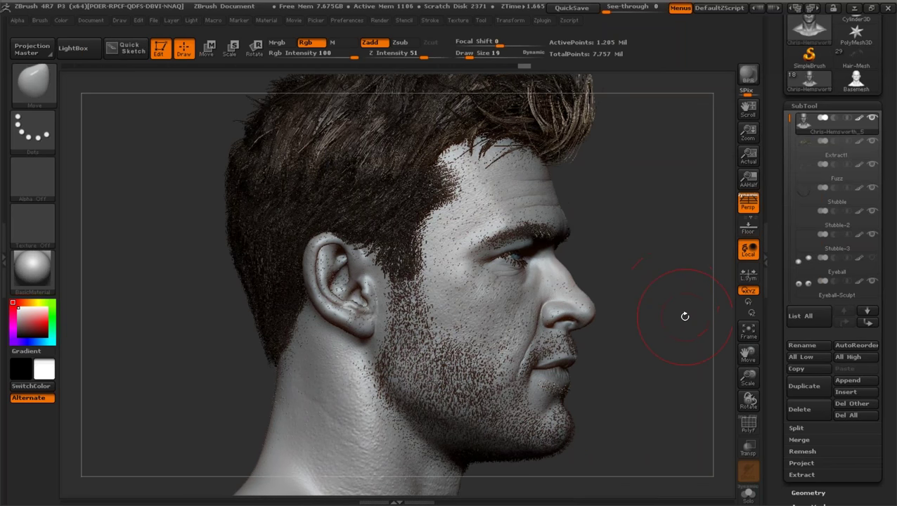
drag(747, 380, 748, 375)
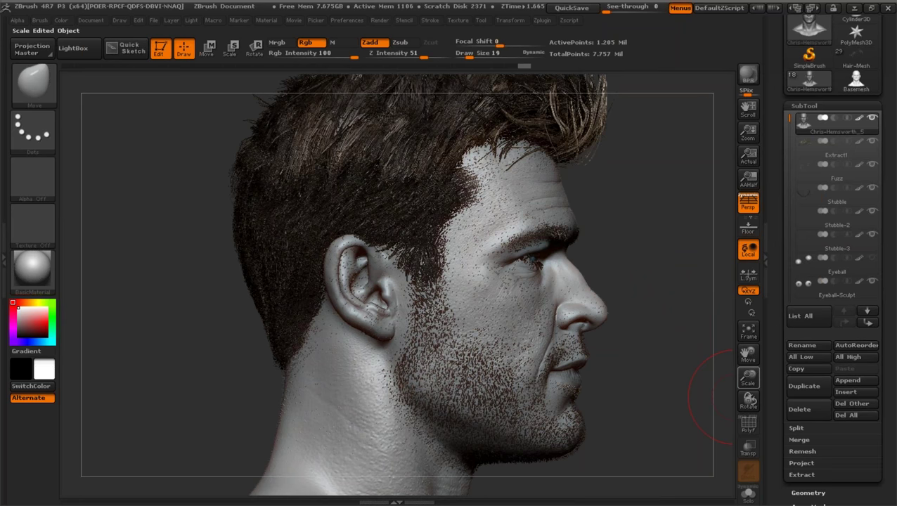
mouse_move(745, 379)
mouse_down()
mouse_move(743, 352)
mouse_move(632, 303)
mouse_move(691, 315)
mouse_move(506, 309)
mouse_up()
drag(630, 315, 665, 320)
drag(747, 354, 730, 366)
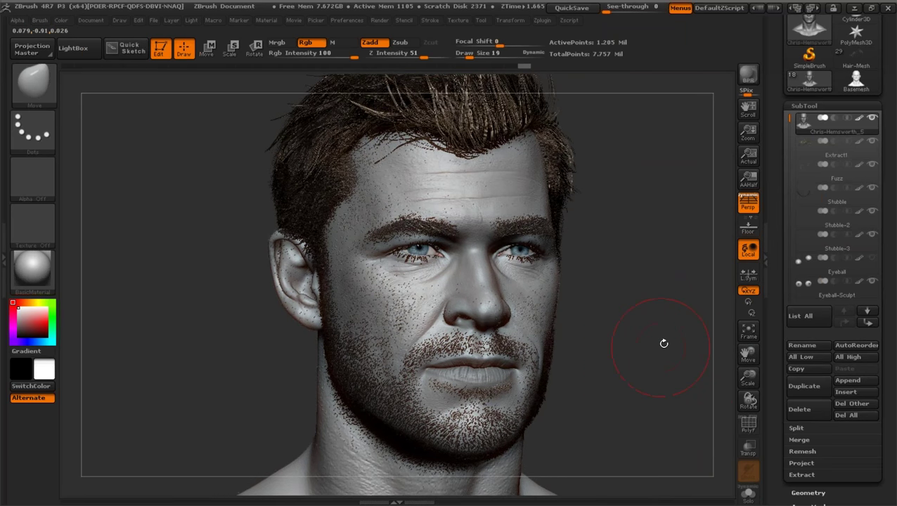
drag(664, 343, 682, 331)
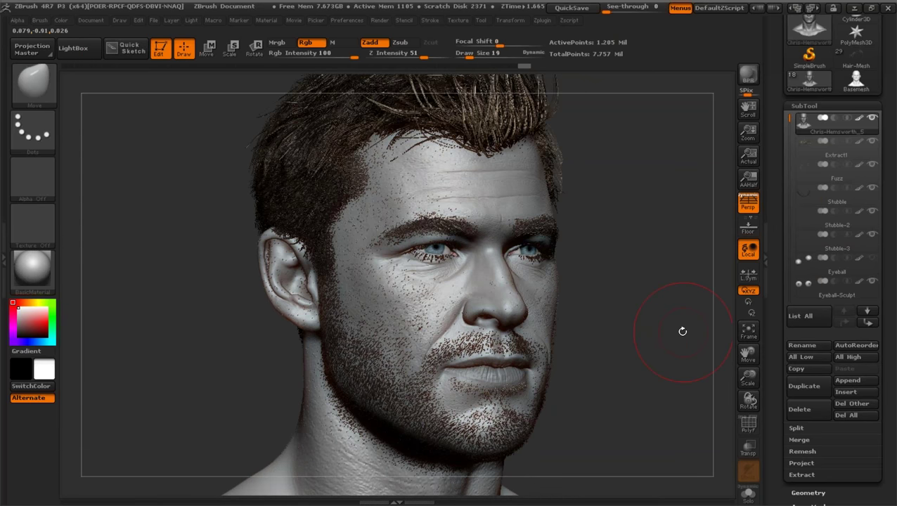
mouse_move(747, 378)
mouse_down()
mouse_move(743, 364)
mouse_move(617, 336)
mouse_up()
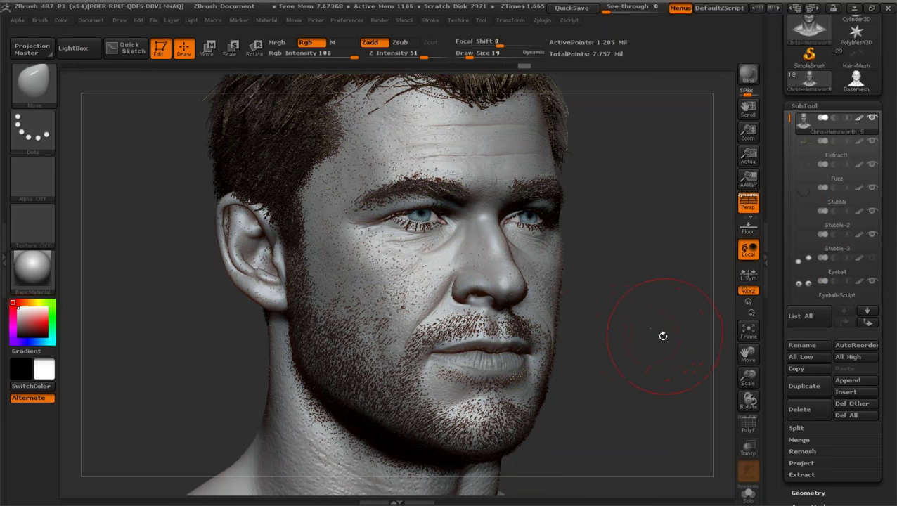
mouse_move(670, 333)
mouse_down()
mouse_move(677, 306)
mouse_move(654, 325)
mouse_up()
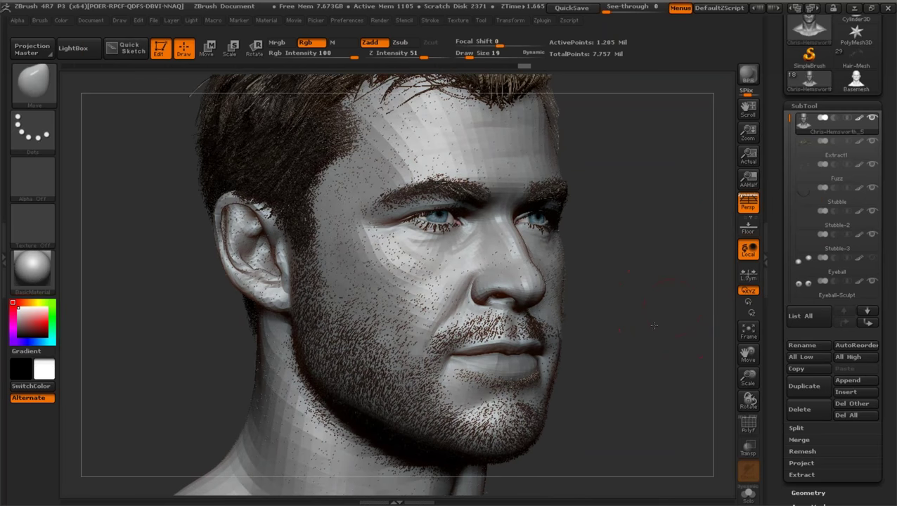
drag(748, 353, 710, 361)
drag(597, 298, 684, 305)
drag(748, 353, 716, 363)
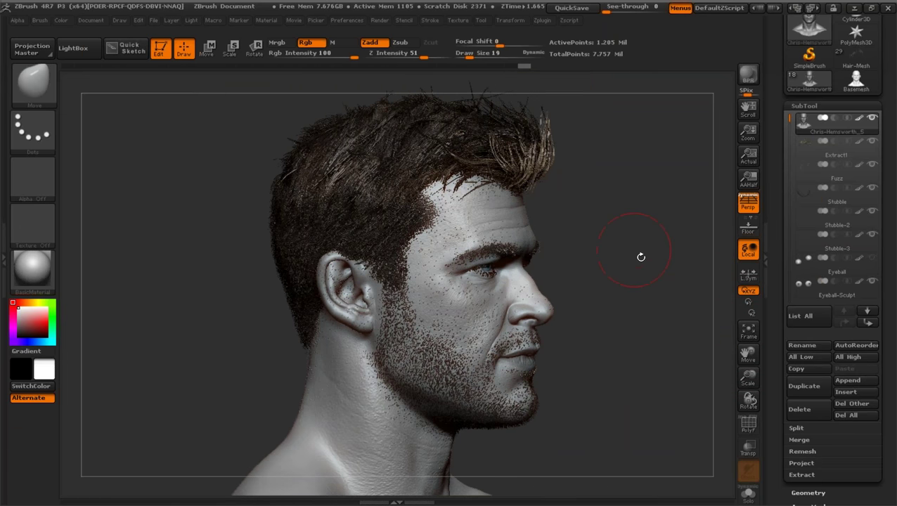
drag(641, 257, 646, 226)
drag(748, 354, 746, 360)
drag(638, 314, 703, 256)
Inspect the Hair-1 subtool from the side and make the Chris-Hemsworth_5 subtool active again.
alt+click(451, 156)
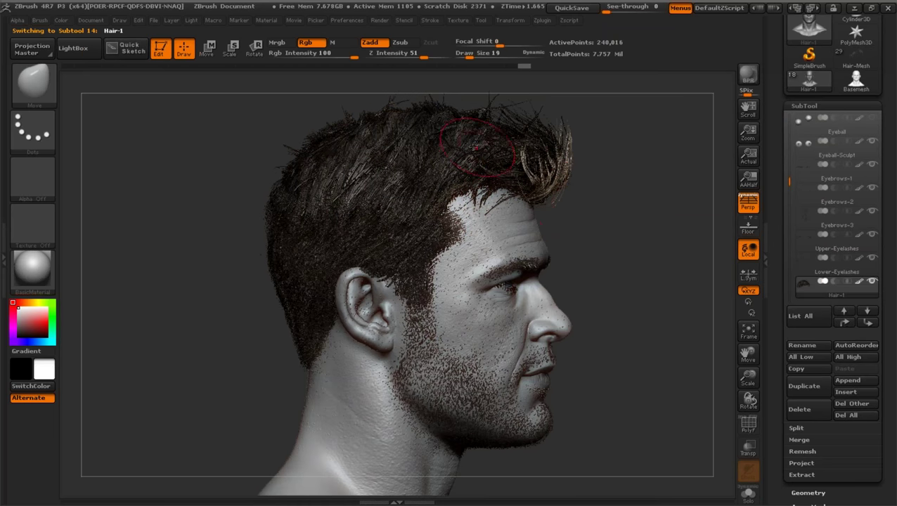
drag(648, 246, 660, 280)
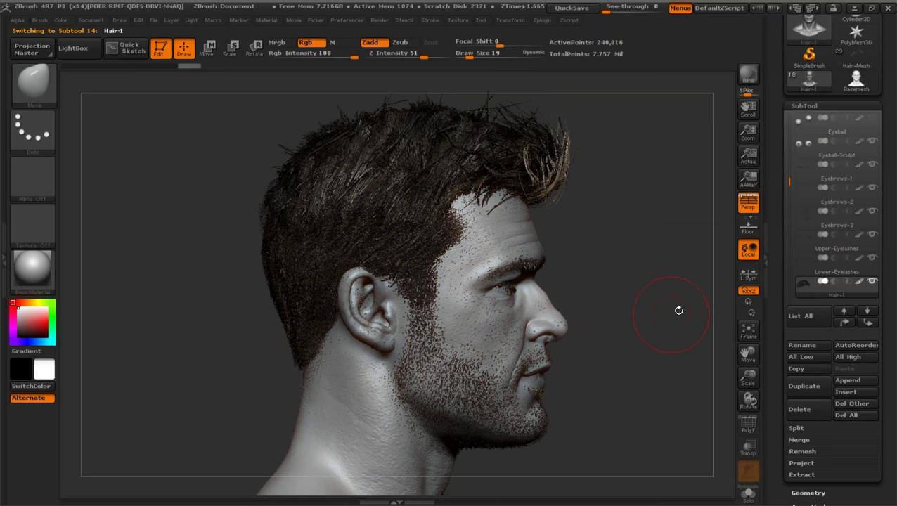
mouse_move(679, 310)
mouse_down()
mouse_move(667, 298)
mouse_move(662, 336)
mouse_move(636, 336)
mouse_move(664, 339)
mouse_up()
drag(747, 378, 713, 320)
drag(789, 180, 789, 117)
click(818, 125)
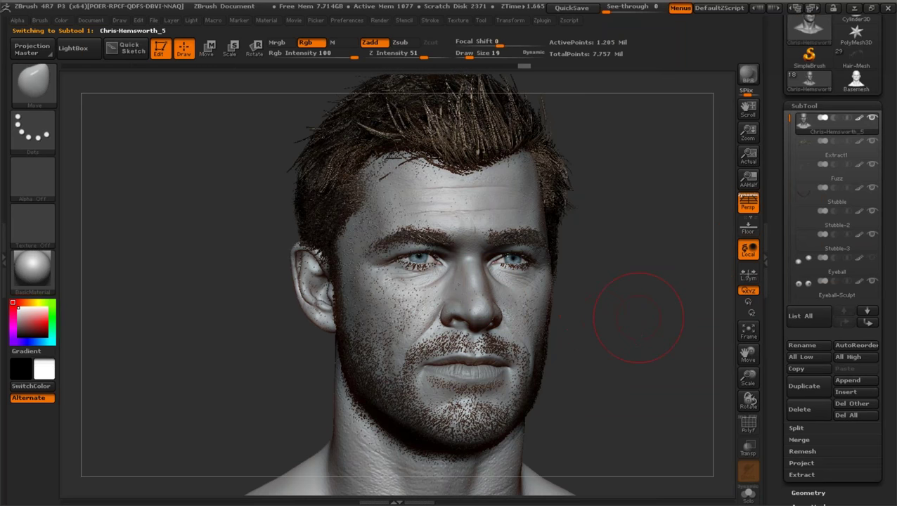
Review the finished face from the front and in three-quarter view, and return to the Basemesh sculpt with the whole bust framed.
key(shift+f)
drag(631, 319, 591, 321)
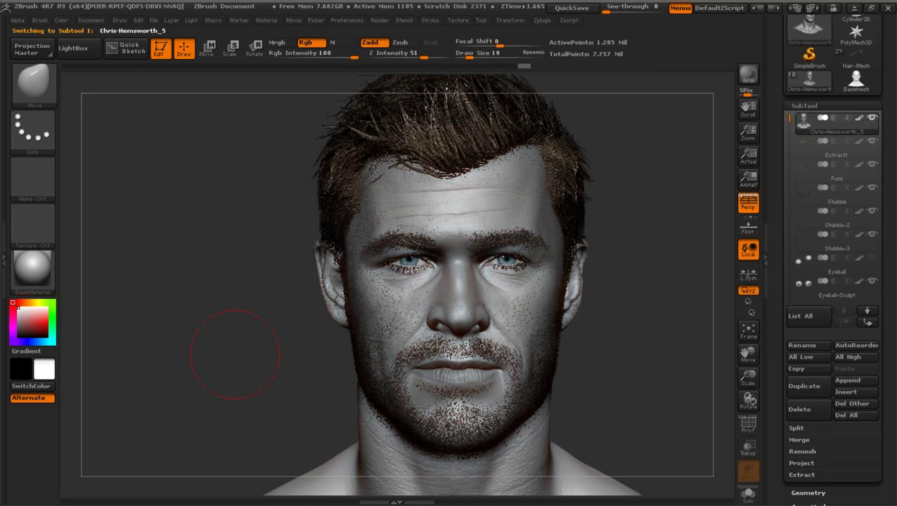
mouse_move(235, 355)
mouse_down()
mouse_move(245, 347)
mouse_move(756, 374)
mouse_move(737, 355)
mouse_up()
drag(634, 355, 631, 471)
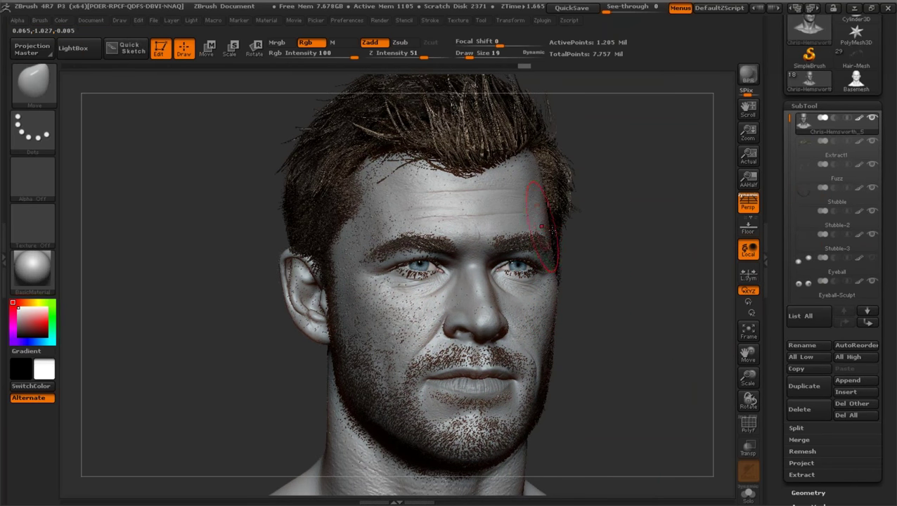
click(859, 81)
click(748, 329)
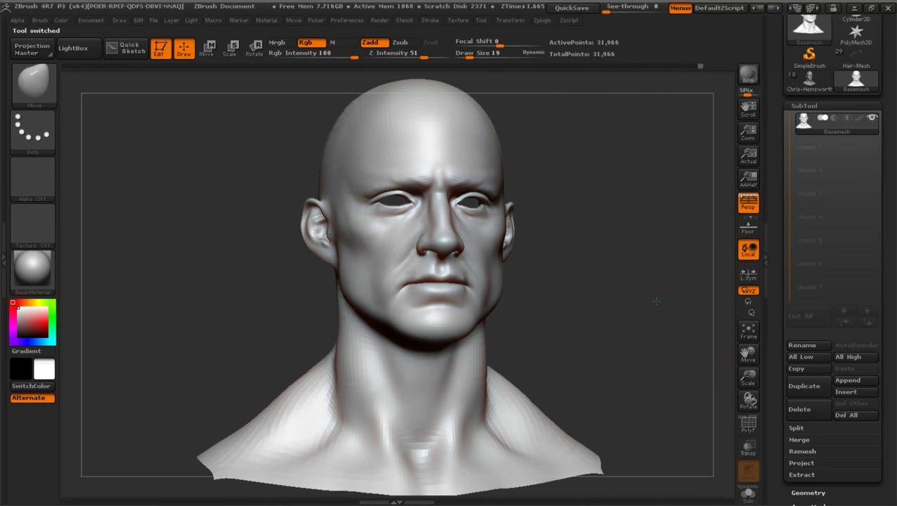
Switch to the finished Chris-Hemsworth model, frame it, and show only the bare head subtool up close.
drag(745, 380, 747, 359)
drag(662, 330, 695, 326)
click(809, 83)
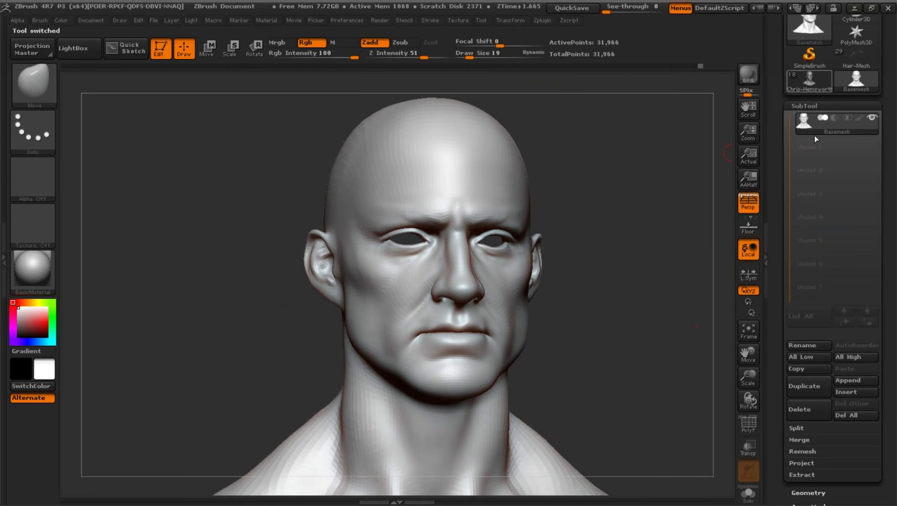
click(809, 79)
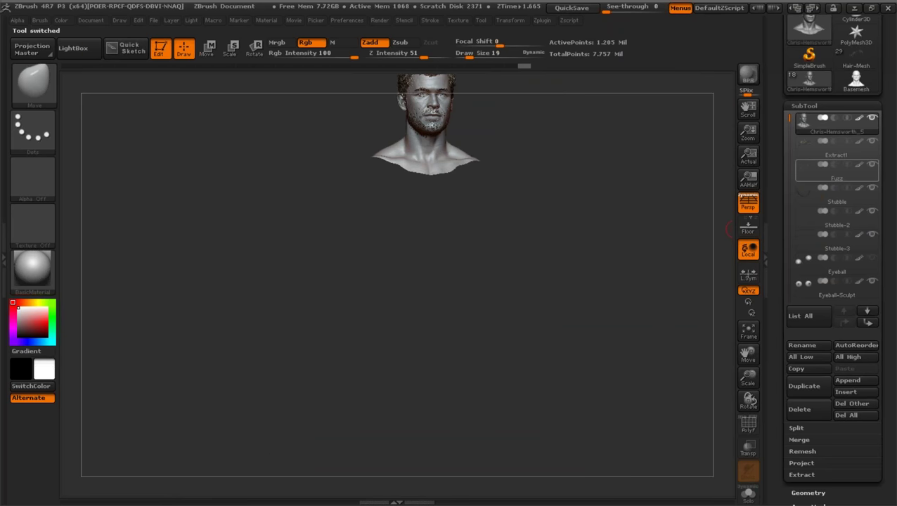
click(748, 331)
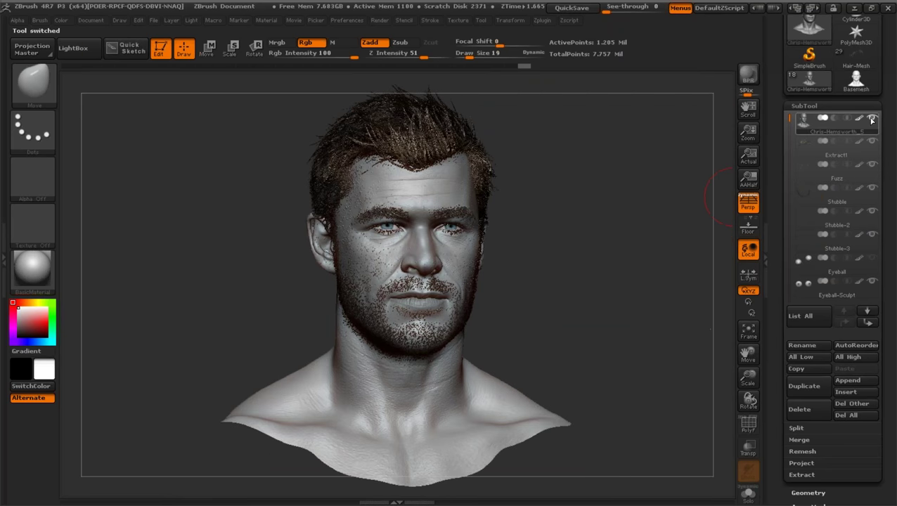
shift+click(871, 118)
drag(734, 380, 747, 362)
Raise the bare head to subdivision level 6 and return to the tool's subtool list.
click(808, 492)
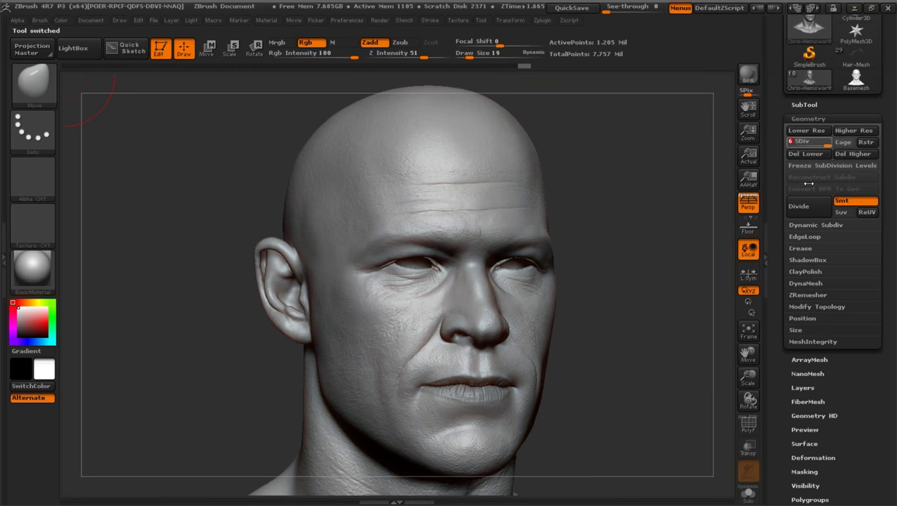
key(d)
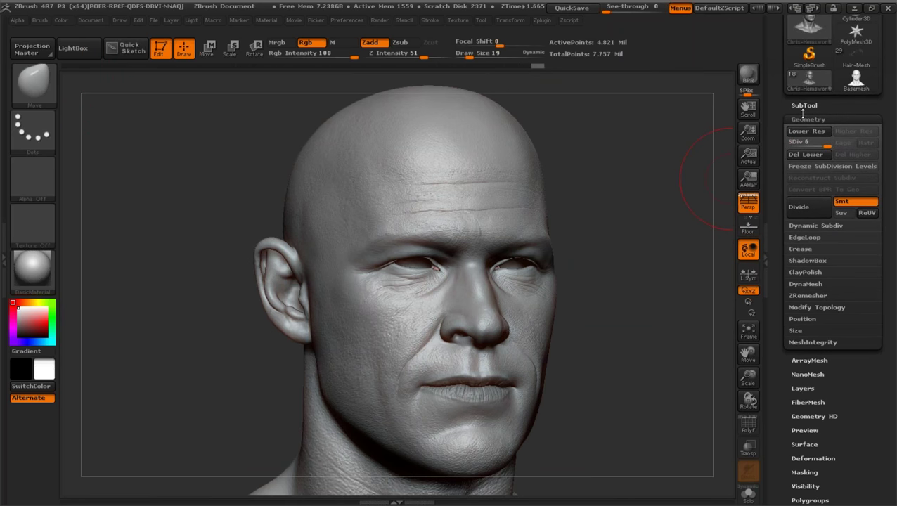
click(802, 109)
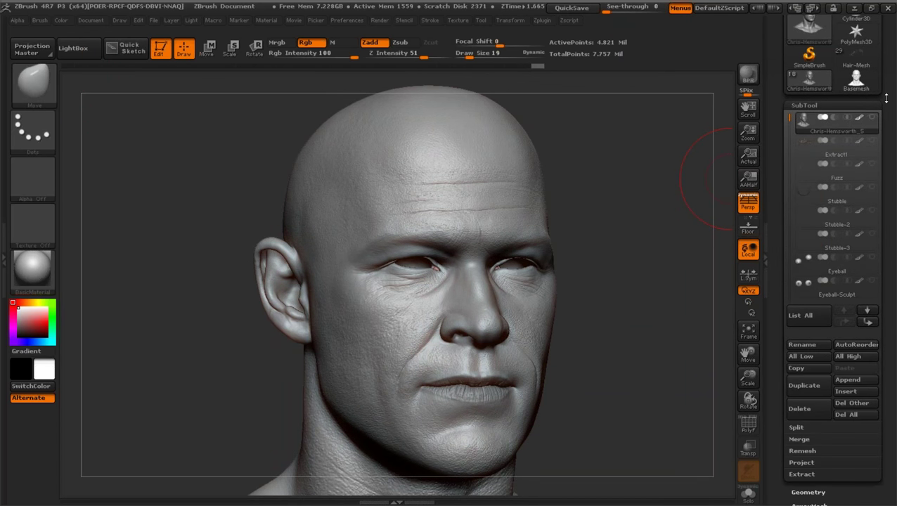
scroll(886, 99, up, 3)
mouse_move(811, 126)
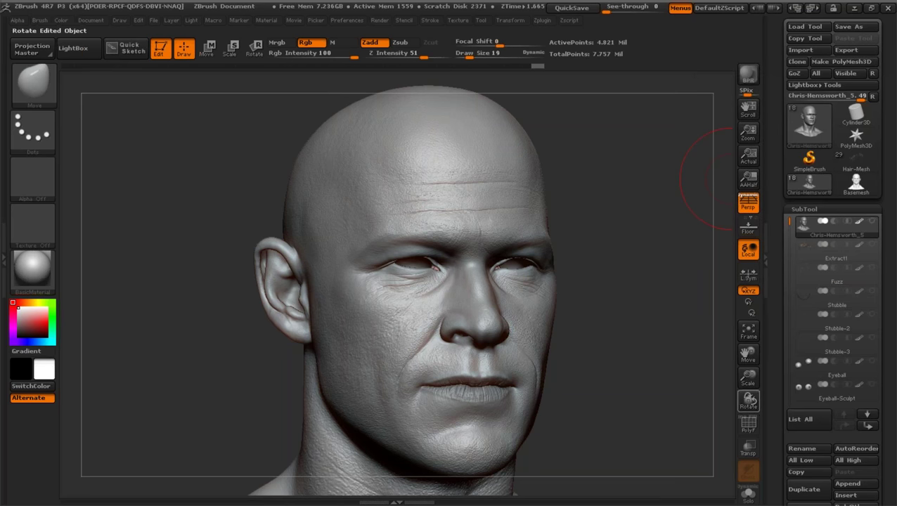
Examine the skin detail on the bare head's forehead, cheeks, mouth and chin in three-quarter and front views.
drag(747, 376, 756, 420)
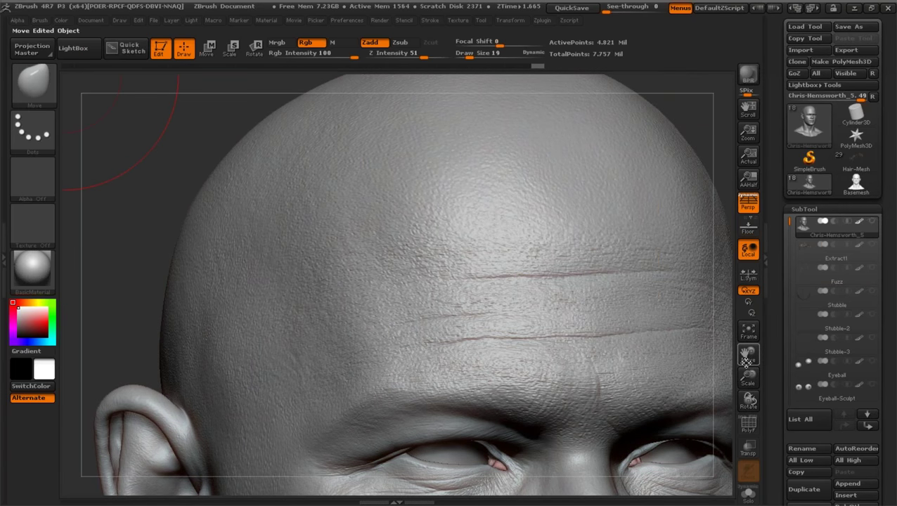
drag(747, 358, 748, 35)
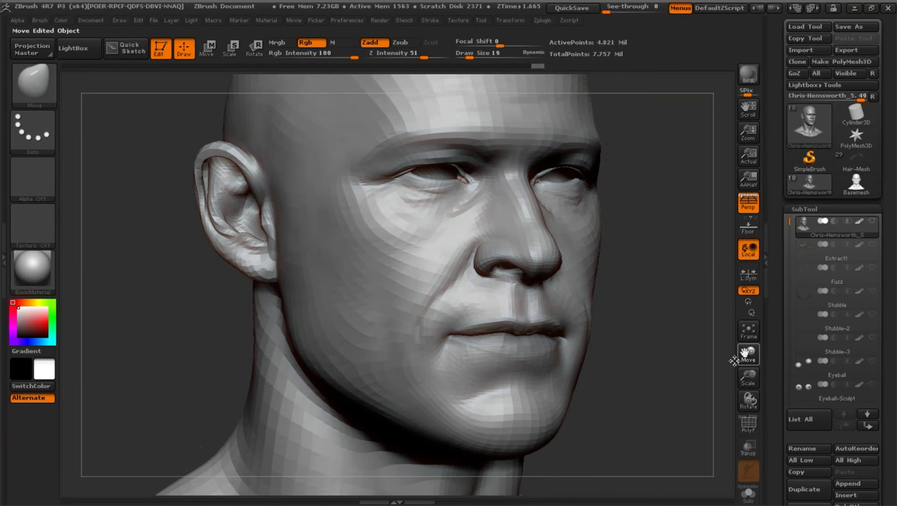
click(804, 209)
click(800, 223)
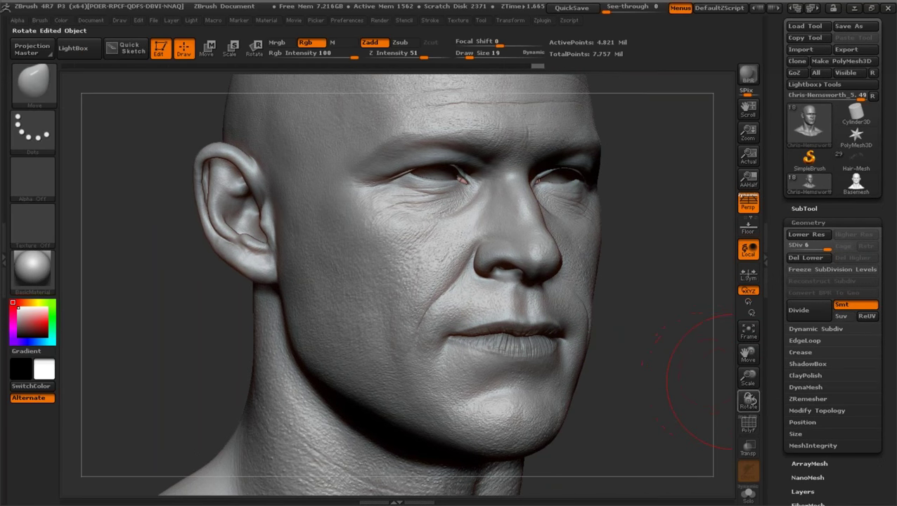
drag(748, 379, 752, 404)
drag(747, 354, 718, 306)
drag(708, 362, 737, 338)
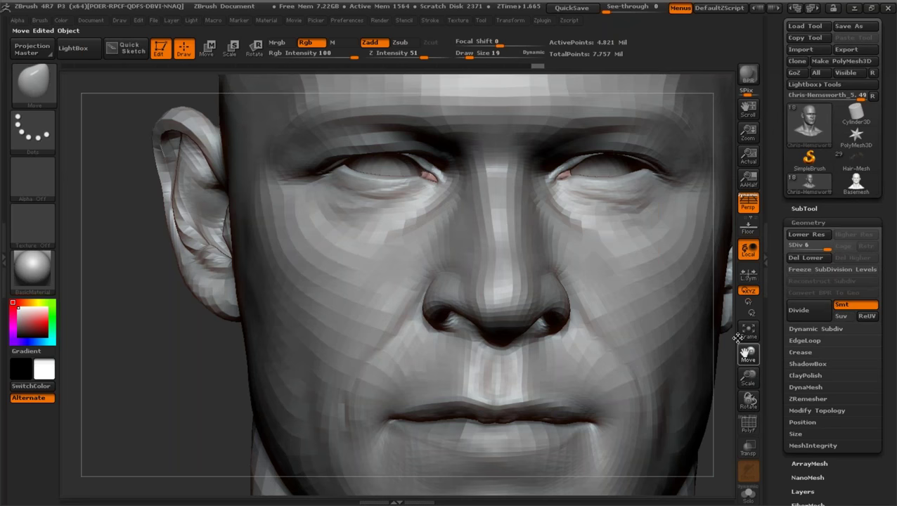
drag(737, 338, 727, 393)
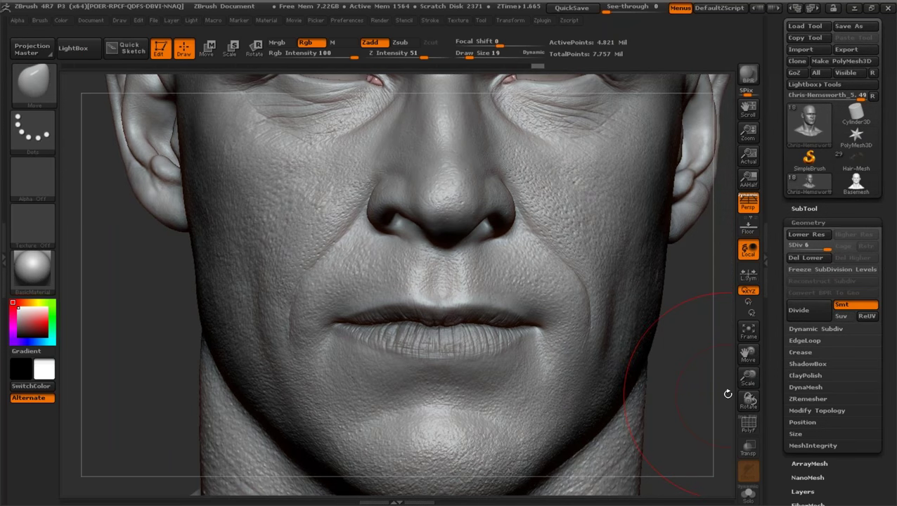
Inspect the wrinkles around the bare head's eyes and the nose up close from several angles.
drag(747, 354, 681, 366)
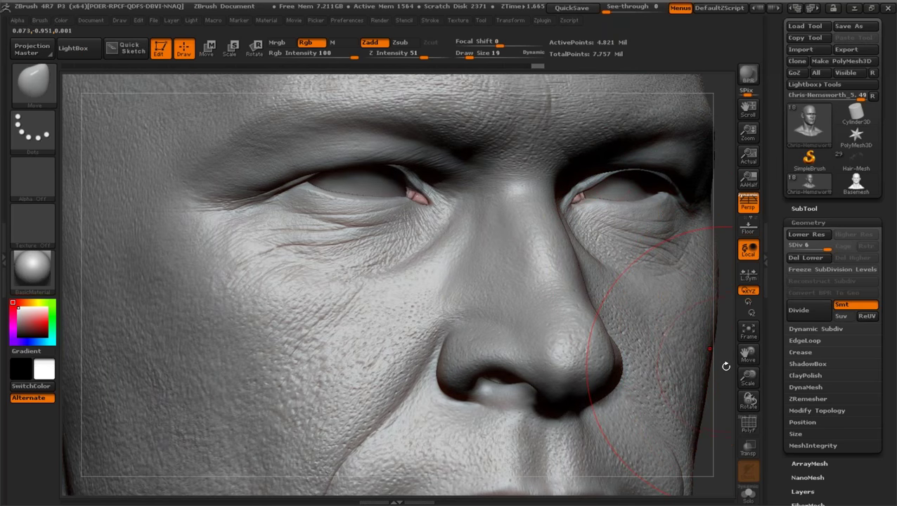
drag(725, 366, 722, 366)
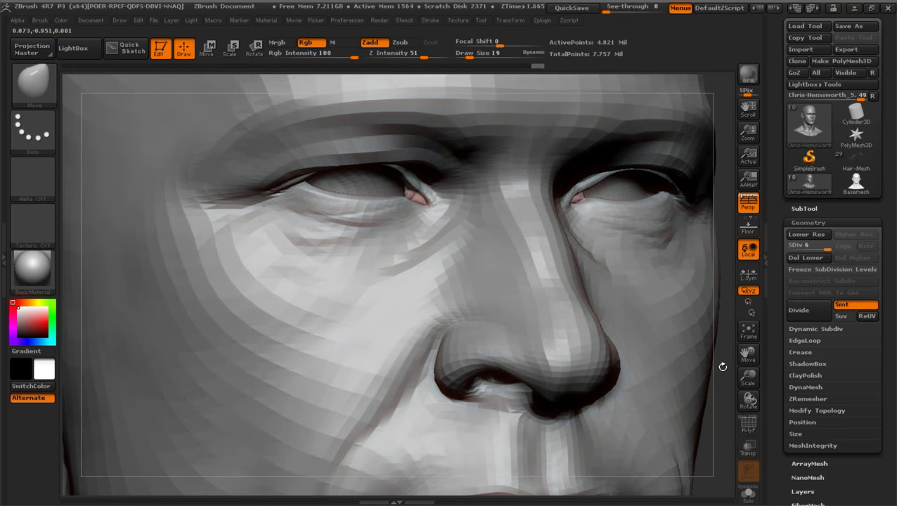
drag(722, 366, 679, 362)
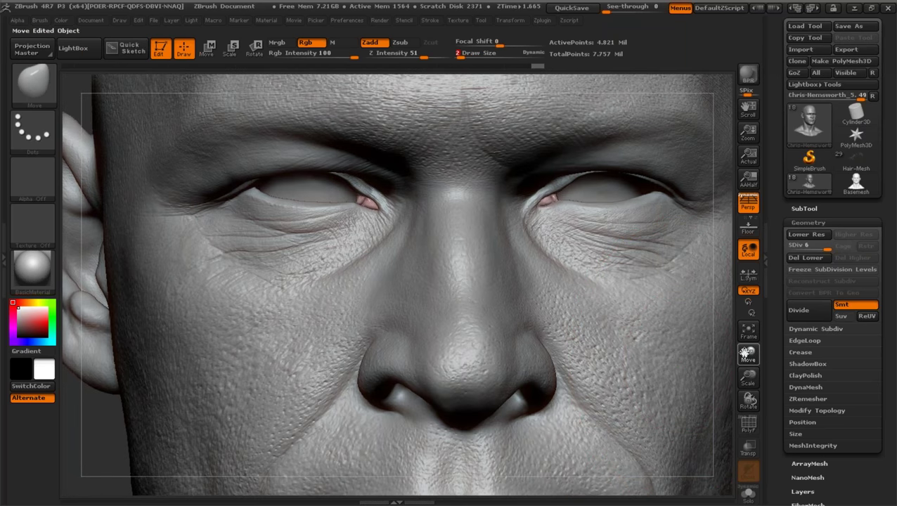
mouse_move(746, 353)
mouse_down()
mouse_move(728, 384)
mouse_move(685, 350)
mouse_move(728, 279)
mouse_up()
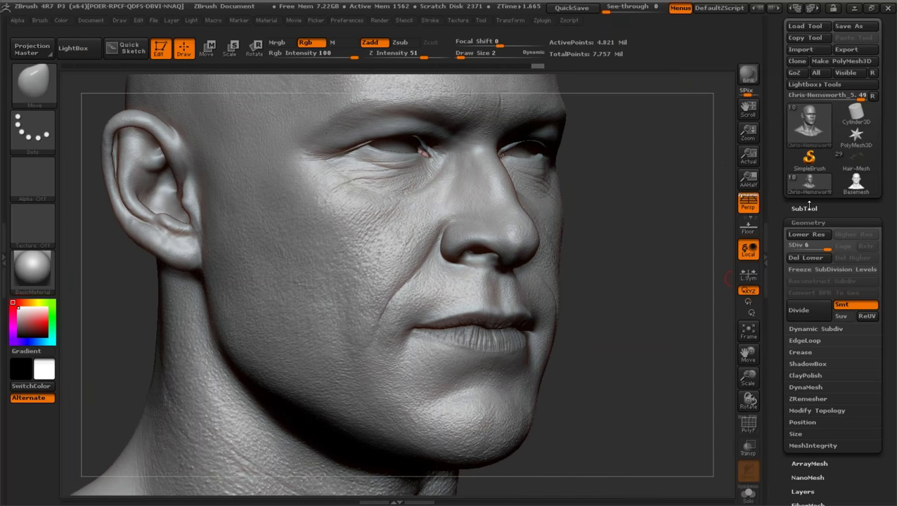
Show all subtools again and review the finished face with its hair, eyes and stubble.
click(815, 209)
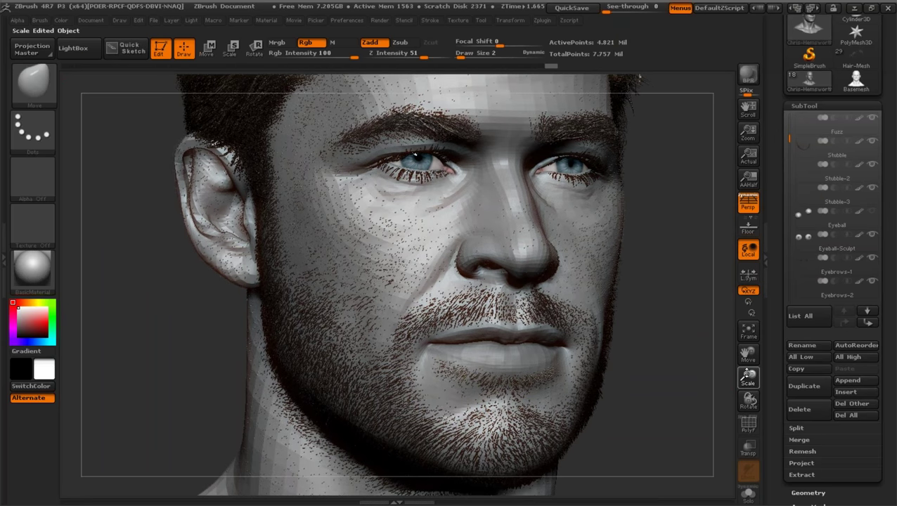
drag(747, 378, 747, 356)
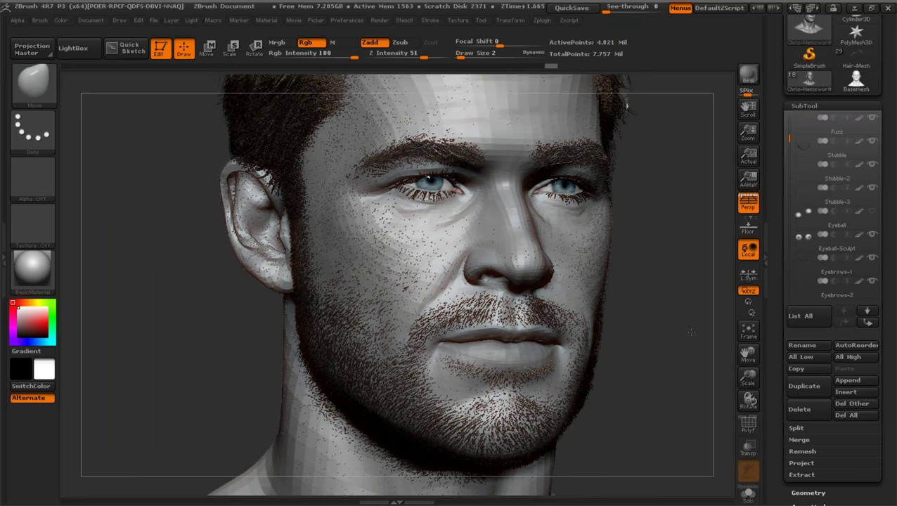
drag(691, 332, 707, 359)
drag(748, 380, 740, 408)
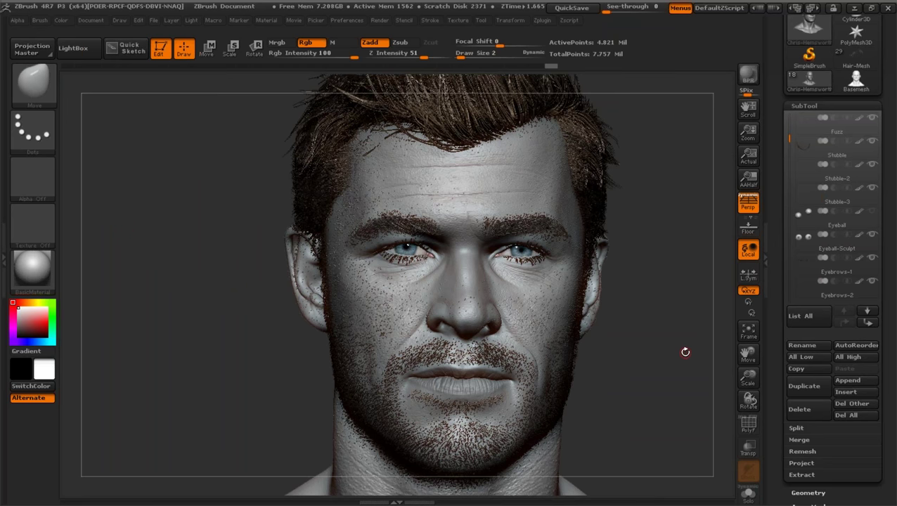
Switch back to the Basemesh sculpt and frame its head from the front.
click(848, 86)
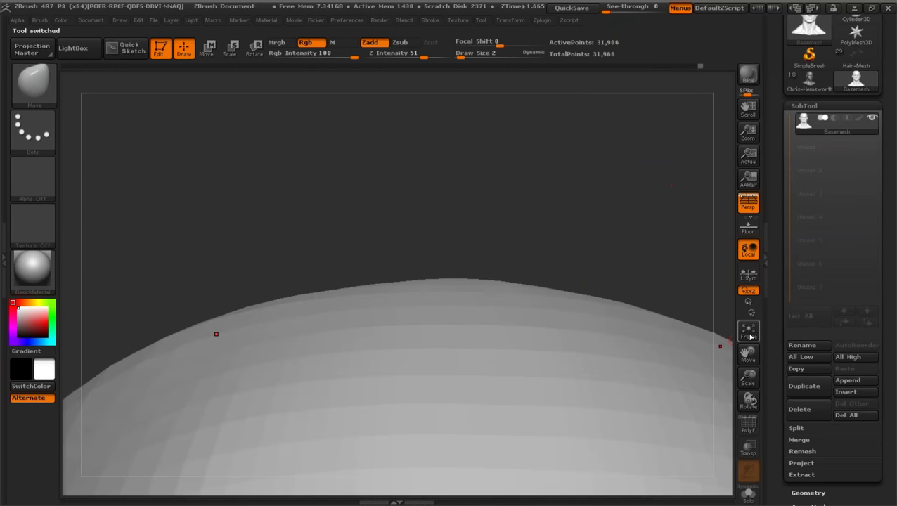
click(747, 328)
drag(622, 331, 627, 334)
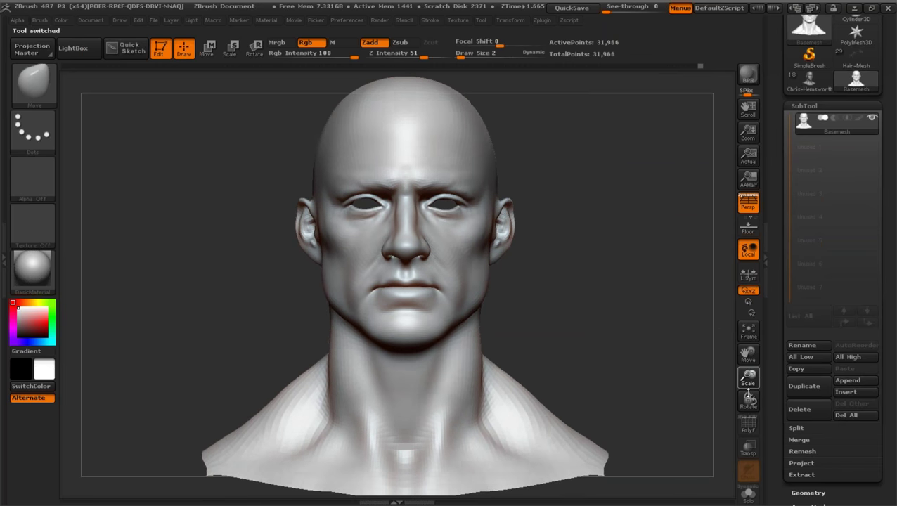
drag(750, 376, 754, 390)
drag(751, 357, 799, 439)
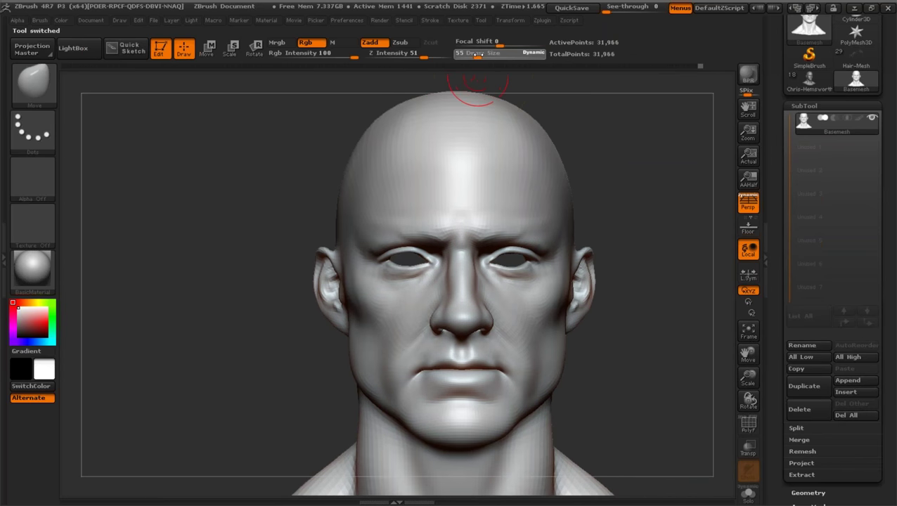
Set the Move brush's draw size to 156 and reshape the back of the neck in side view.
drag(475, 54, 482, 54)
drag(747, 377, 736, 323)
drag(748, 355, 750, 278)
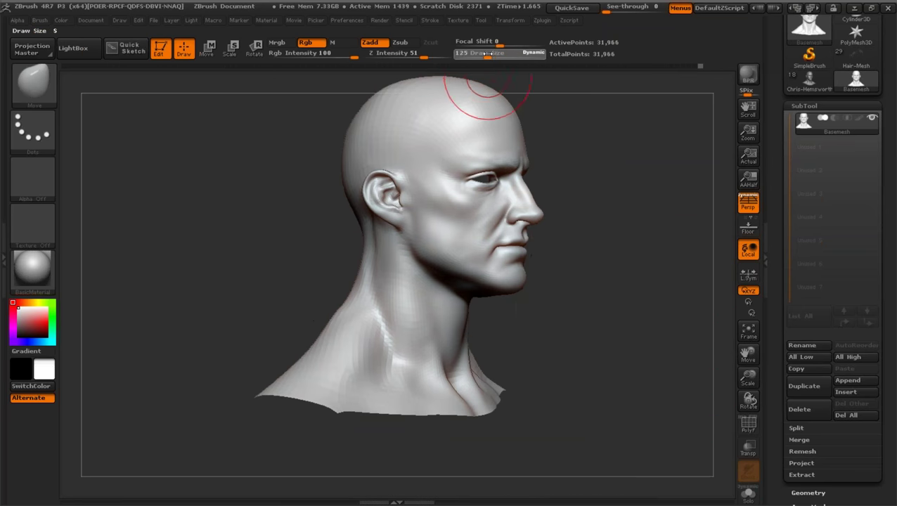
drag(472, 55, 489, 54)
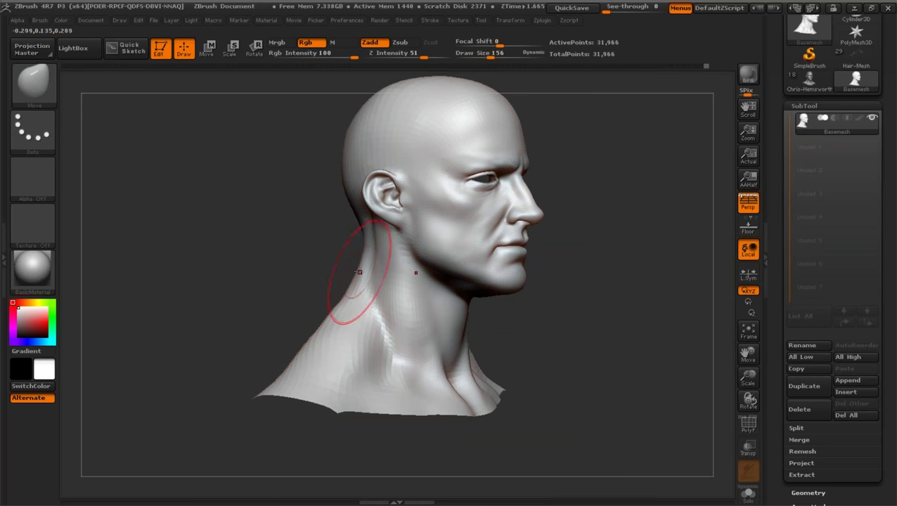
drag(278, 290, 312, 288)
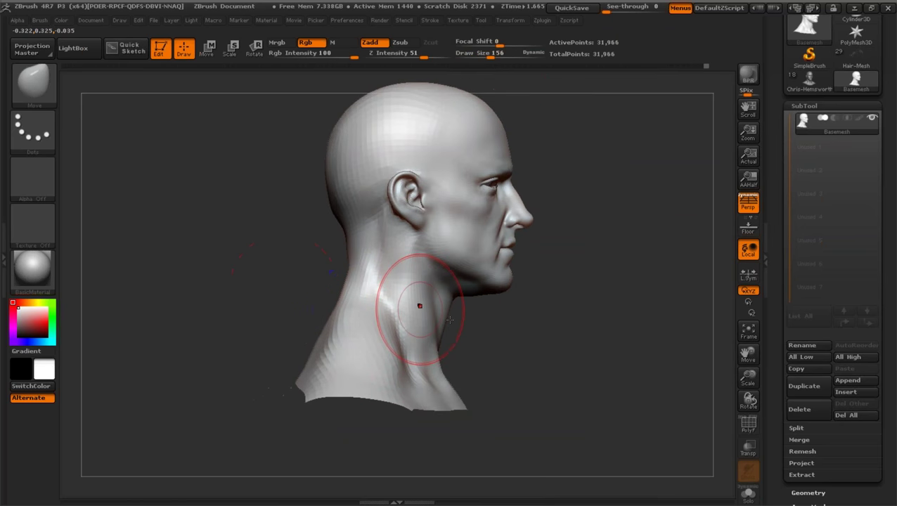
Set the Move brush's draw size to 76 and adjust the jaw area beneath the ear in profile.
drag(748, 378, 748, 421)
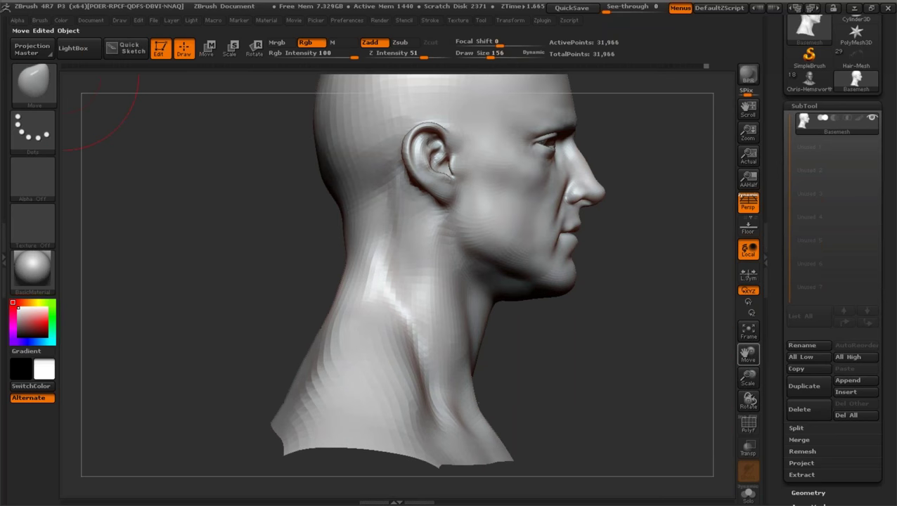
drag(748, 354, 713, 377)
drag(489, 54, 480, 54)
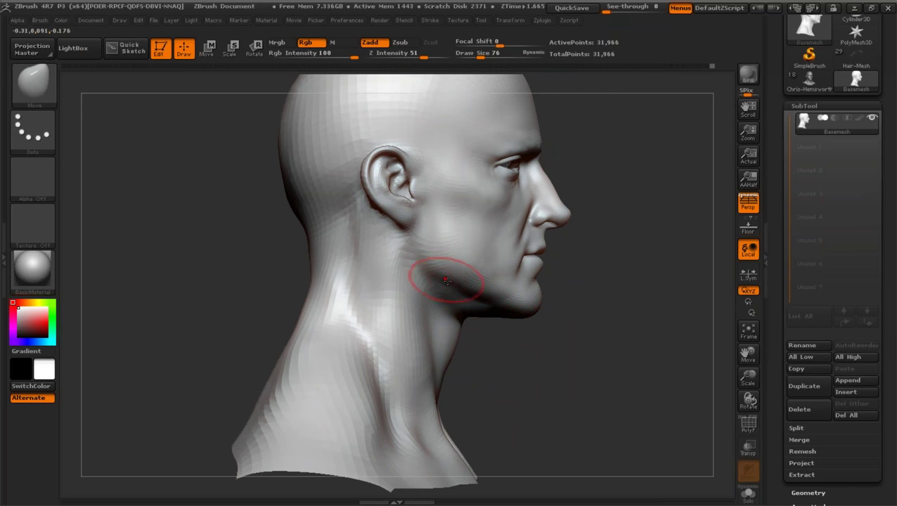
Refine the brow ridge and nose profile with the Move brush, checking them in side and three-quarter views.
drag(747, 378, 562, 338)
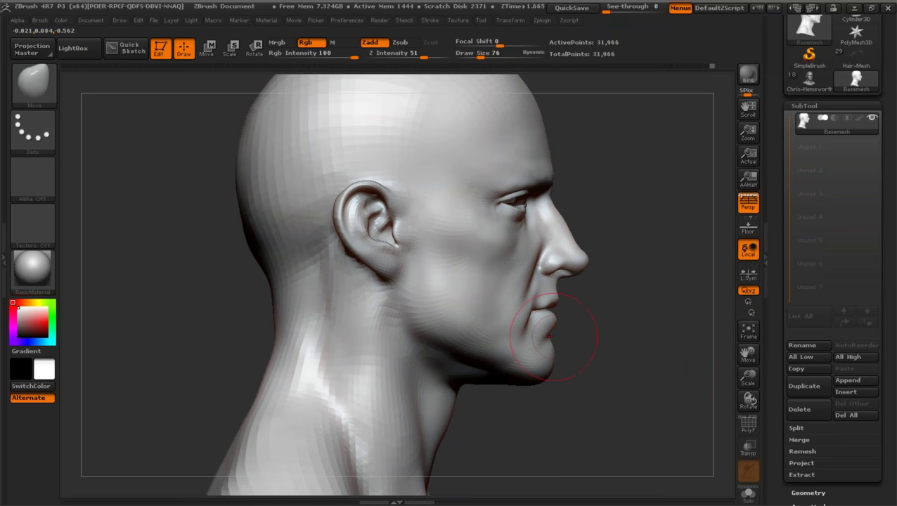
drag(545, 214, 544, 212)
drag(611, 228, 597, 230)
mouse_move(549, 184)
mouse_down()
mouse_move(577, 191)
mouse_move(568, 183)
mouse_up()
drag(622, 204, 627, 206)
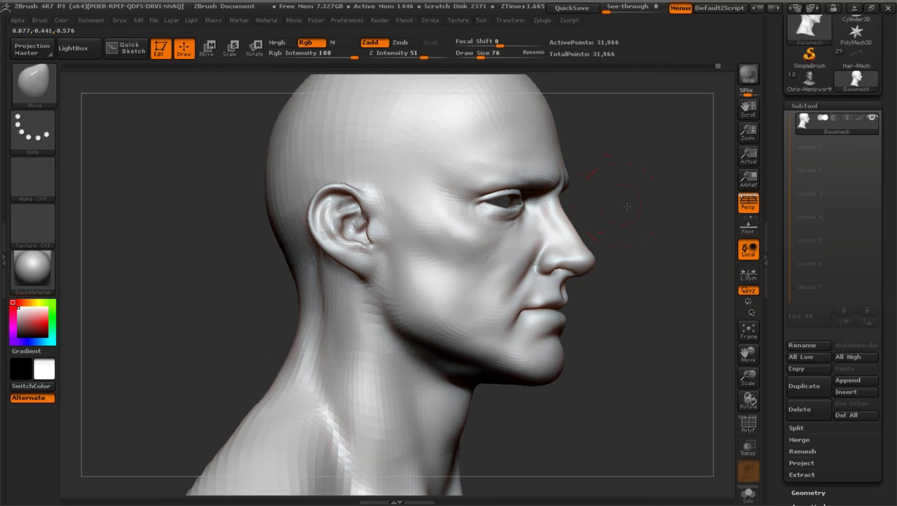
right_drag(627, 206, 570, 232)
drag(582, 260, 579, 260)
drag(631, 293, 650, 291)
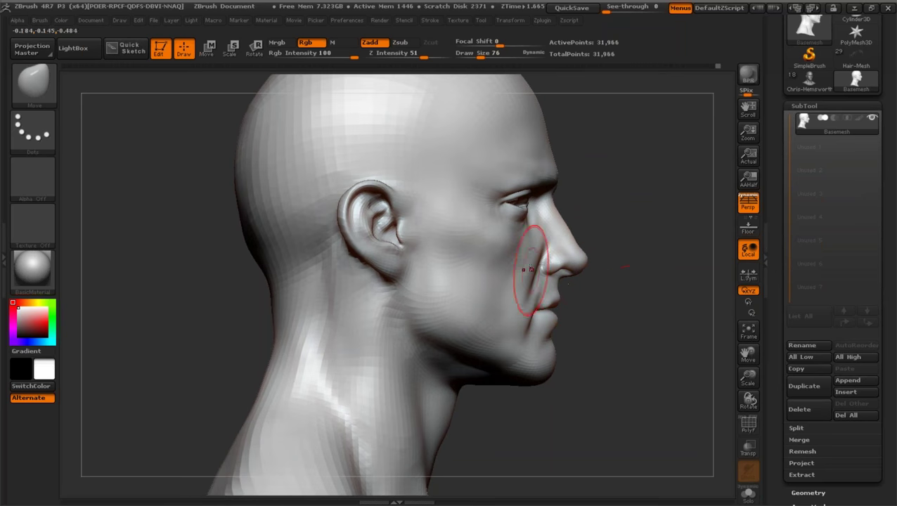
Switch to the Standard brush and build up the tragus of the ear, checking its form in side and three-quarter views.
drag(747, 377, 841, 431)
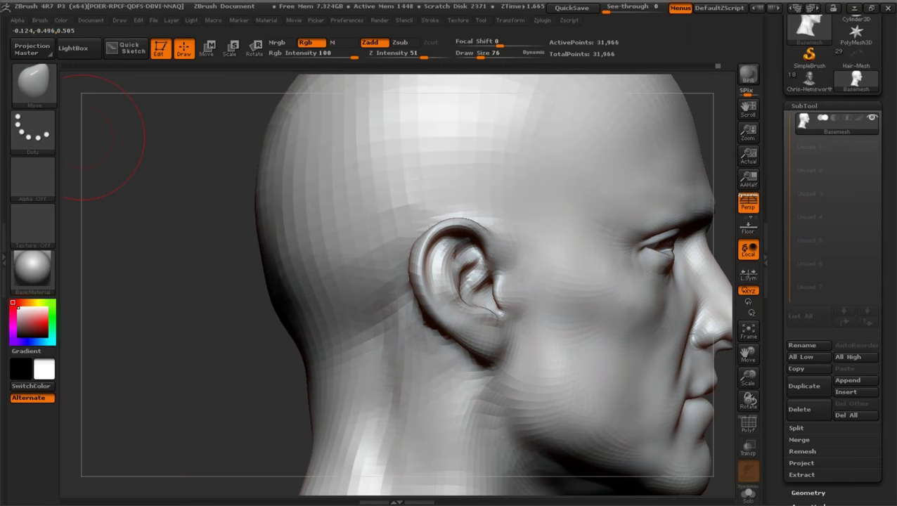
click(34, 84)
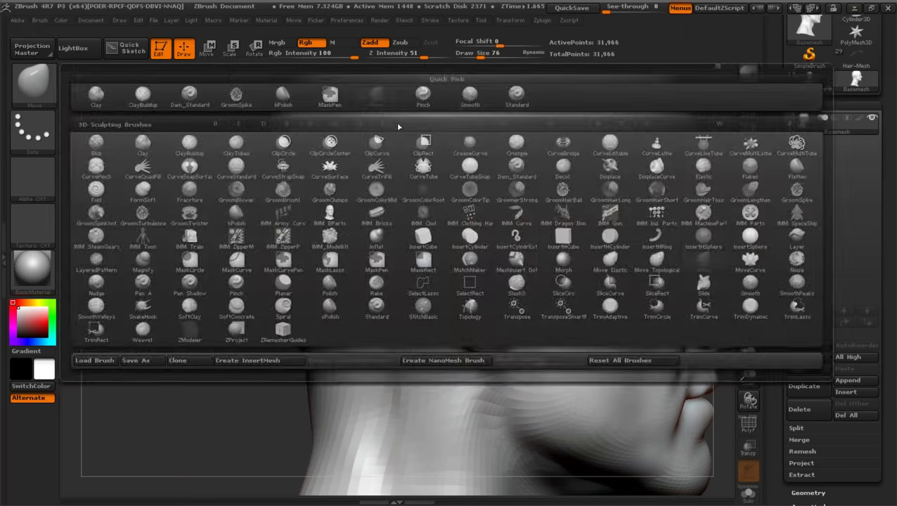
click(515, 95)
drag(496, 288, 508, 307)
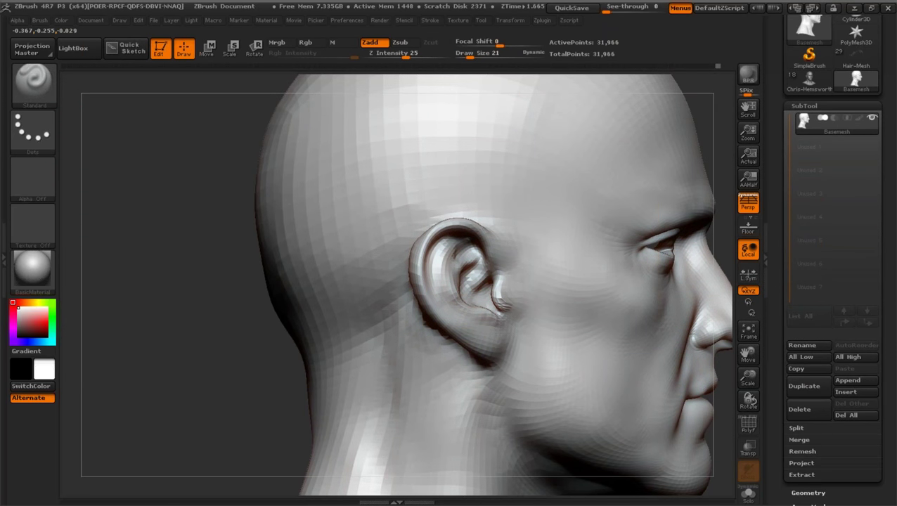
mouse_move(260, 335)
mouse_down()
mouse_move(330, 310)
mouse_move(345, 323)
mouse_move(422, 310)
mouse_up()
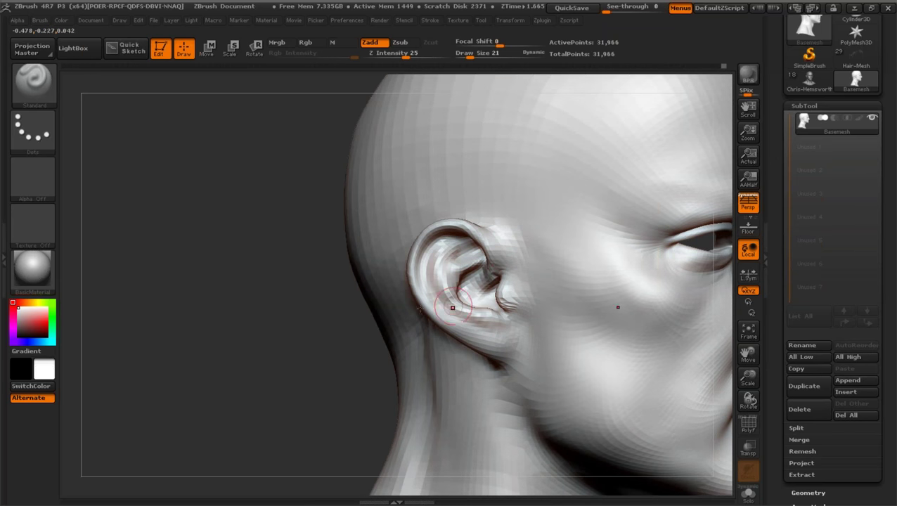
drag(329, 311, 407, 309)
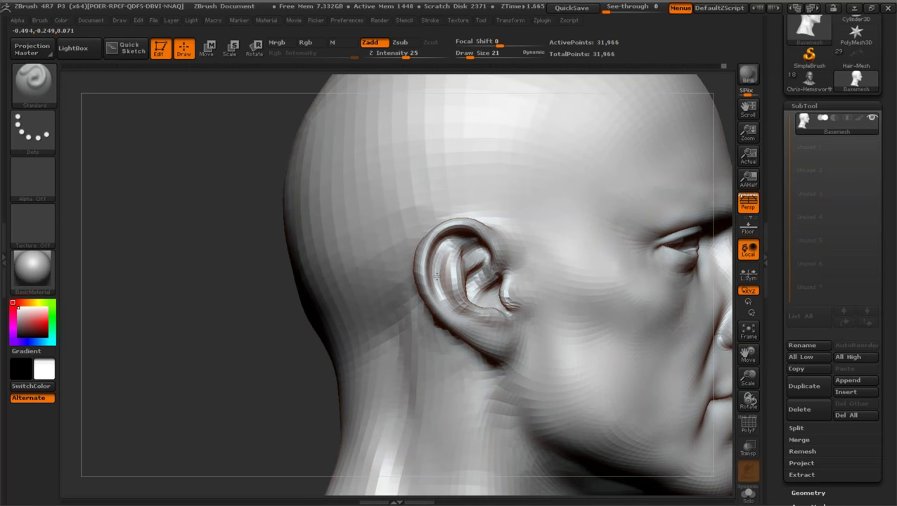
Smooth the under-eye area below the lower eyelid in three-quarter view.
drag(747, 377, 322, 290)
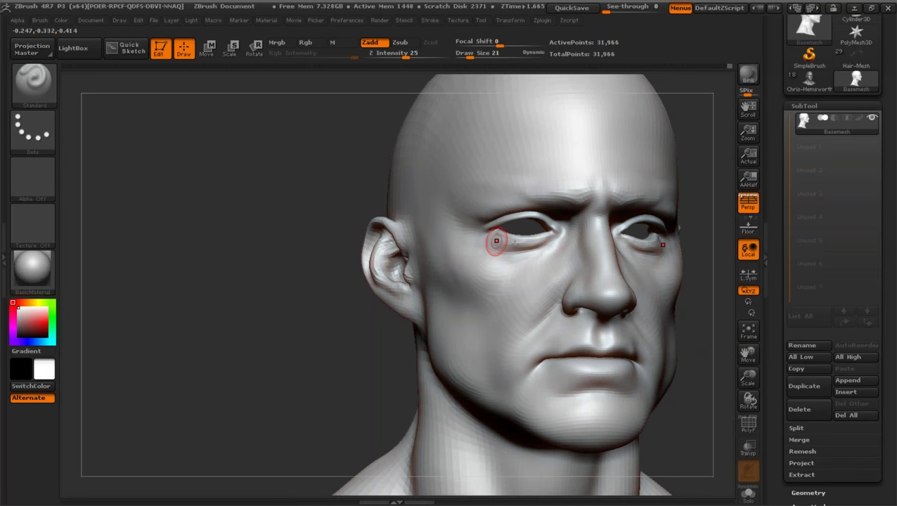
shift+drag(514, 245, 531, 246)
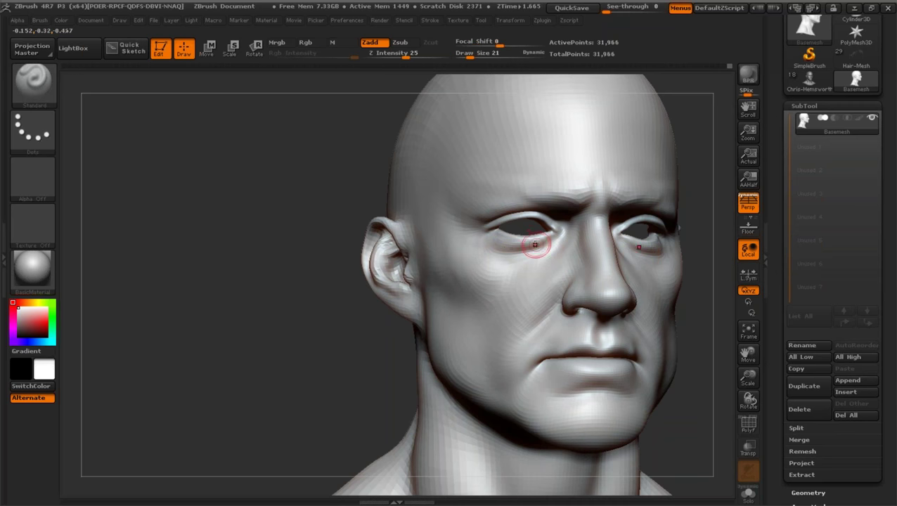
key(shift)
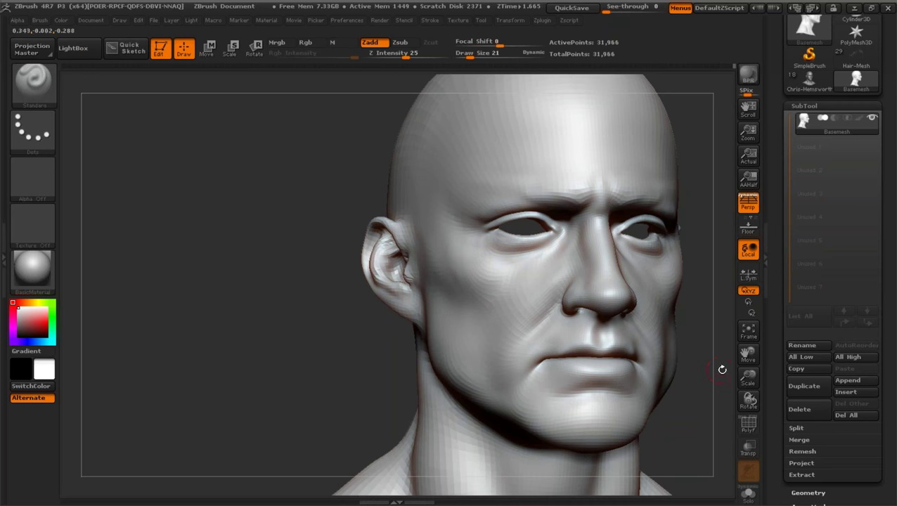
mouse_move(747, 374)
mouse_down()
mouse_move(721, 360)
mouse_move(685, 362)
mouse_up()
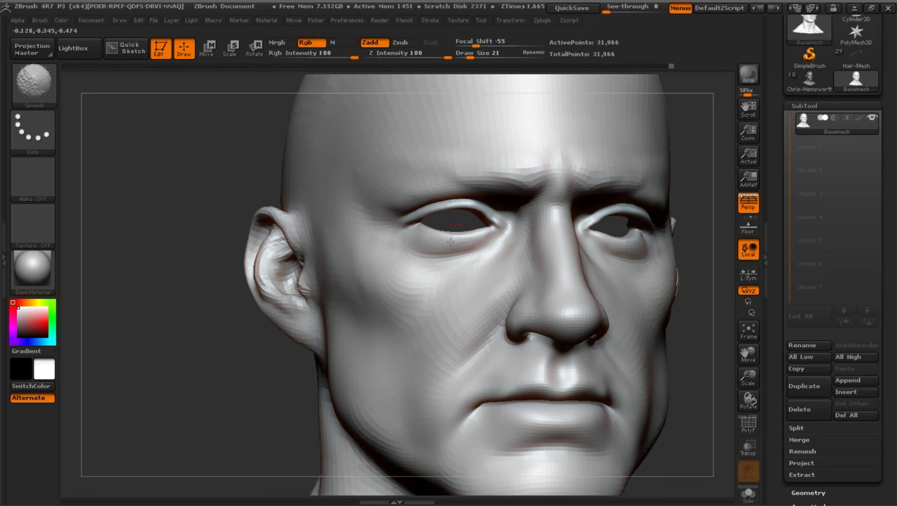
drag(745, 378, 745, 390)
Refine the outer part of the lower eyelid with the Standard brush at draw size 21 from the front.
drag(747, 353, 650, 338)
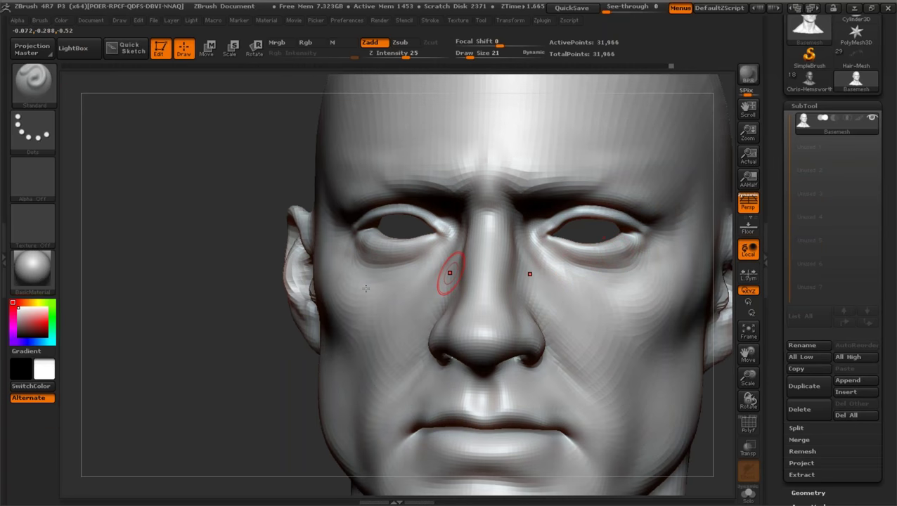
drag(225, 304, 255, 304)
drag(364, 235, 379, 239)
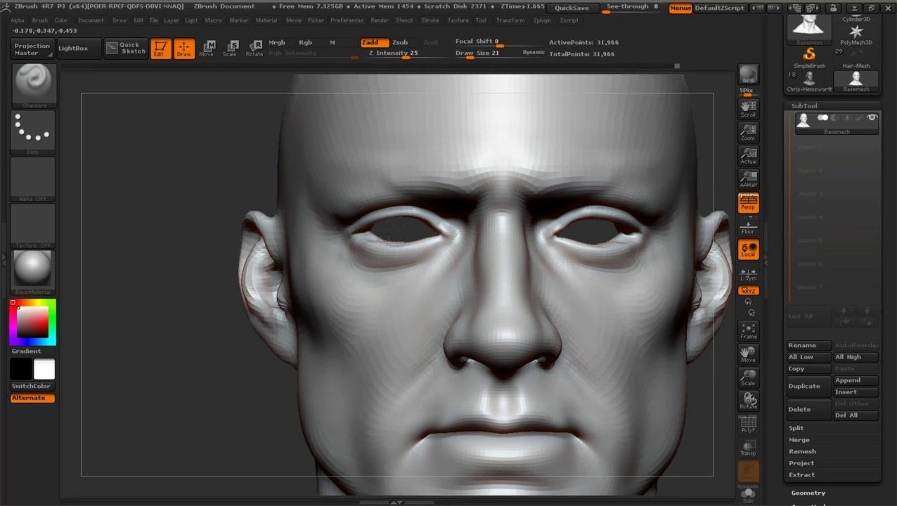
right_drag(301, 224, 342, 223)
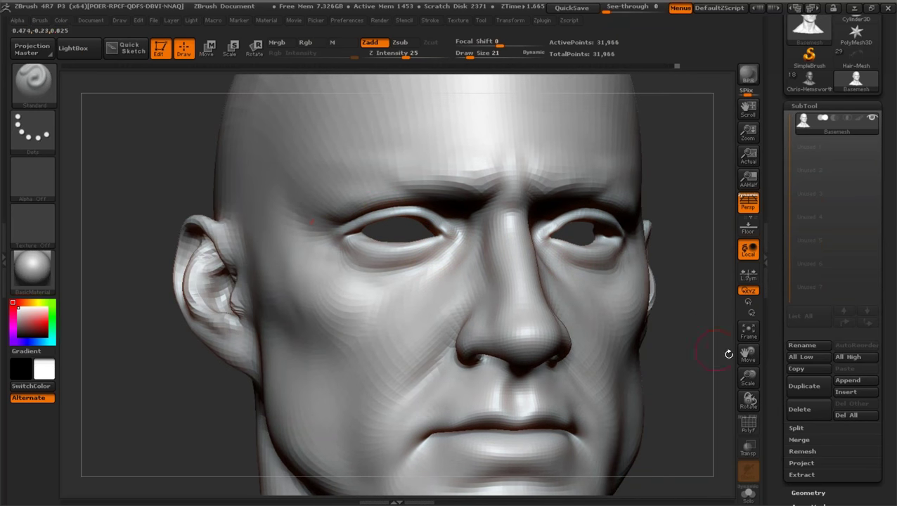
Shape the cheek area beside the nose with Standard brush strokes and check it from a low angle.
mouse_move(718, 372)
mouse_down()
mouse_move(709, 310)
mouse_move(512, 275)
mouse_move(519, 260)
mouse_up()
mouse_move(649, 310)
mouse_down()
mouse_move(713, 356)
mouse_move(728, 407)
mouse_up()
drag(490, 275, 502, 261)
drag(722, 331, 735, 326)
drag(531, 250, 517, 268)
alt+drag(721, 339, 717, 299)
drag(717, 302, 671, 296)
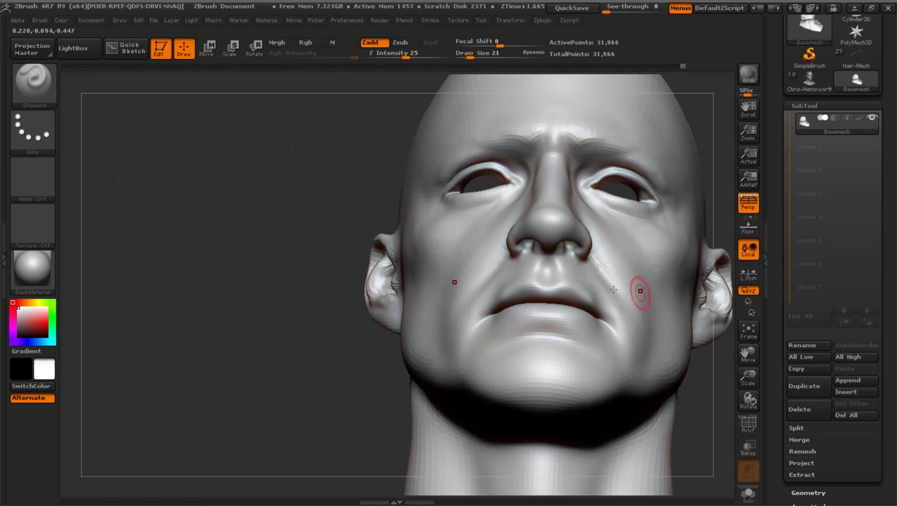
Smooth the middle of the upper lip from a low front view and inspect the mouth in three-quarter view.
drag(333, 311, 339, 355)
drag(722, 345, 718, 302)
shift+drag(534, 291, 539, 298)
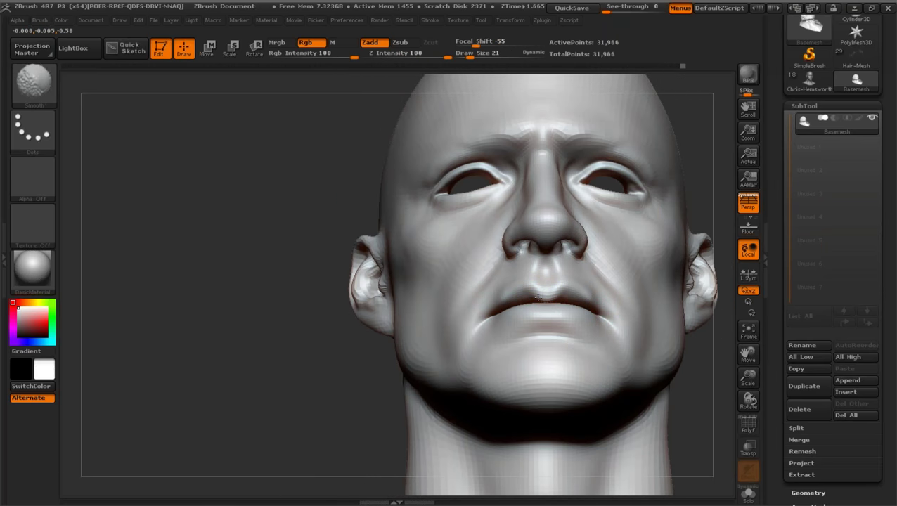
mouse_move(370, 340)
mouse_down()
mouse_move(344, 388)
mouse_move(431, 317)
mouse_move(492, 296)
mouse_up()
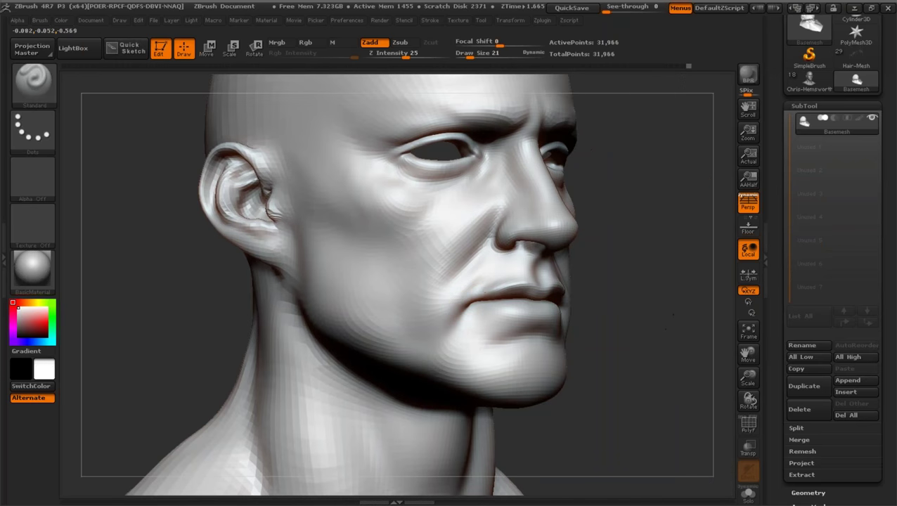
Set the Move brush's draw size to 125 and adjust the sides of the jaw in front view.
mouse_move(679, 340)
mouse_down()
mouse_move(717, 333)
mouse_move(738, 366)
mouse_move(738, 312)
mouse_move(682, 368)
mouse_up()
key(b)
key(m)
key(v)
click(487, 55)
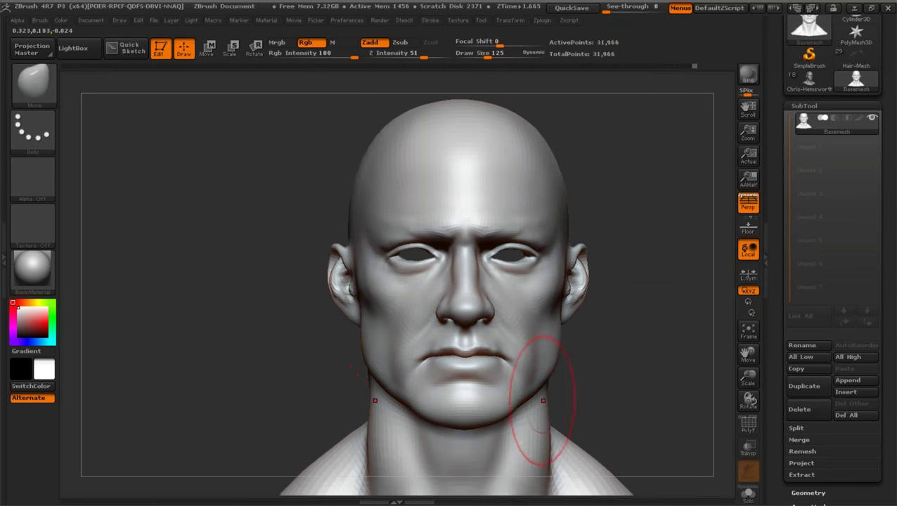
drag(740, 380, 731, 378)
drag(312, 374, 322, 374)
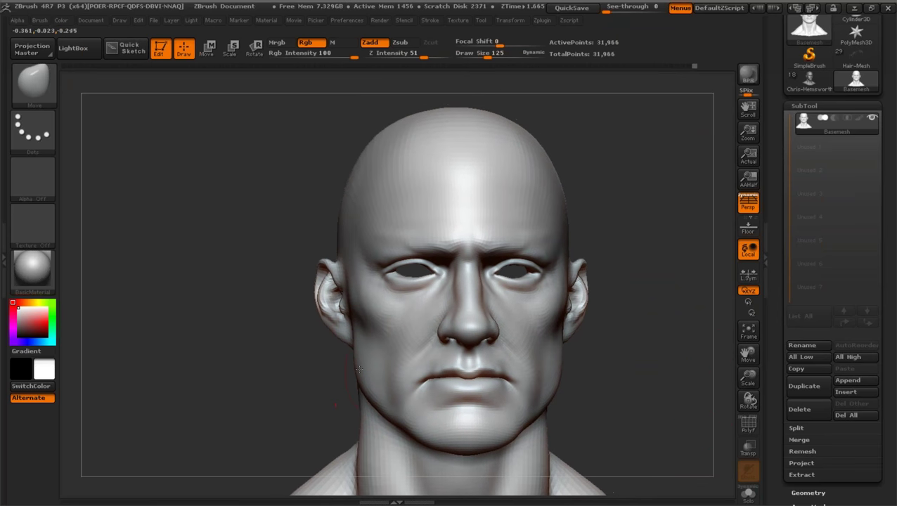
drag(492, 362, 656, 358)
drag(747, 356, 728, 323)
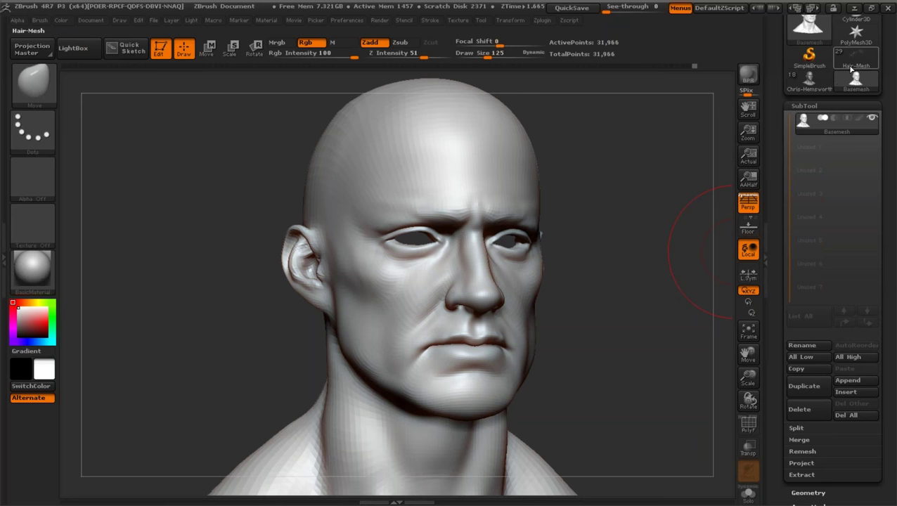
Switch to the finished Hair-Mesh character and examine its bearded head and clothing.
mouse_move(856, 61)
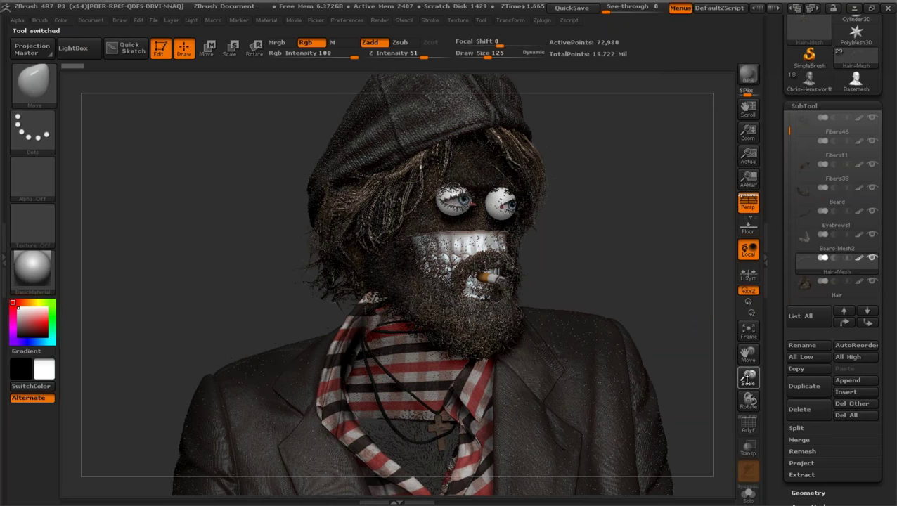
drag(747, 379, 746, 357)
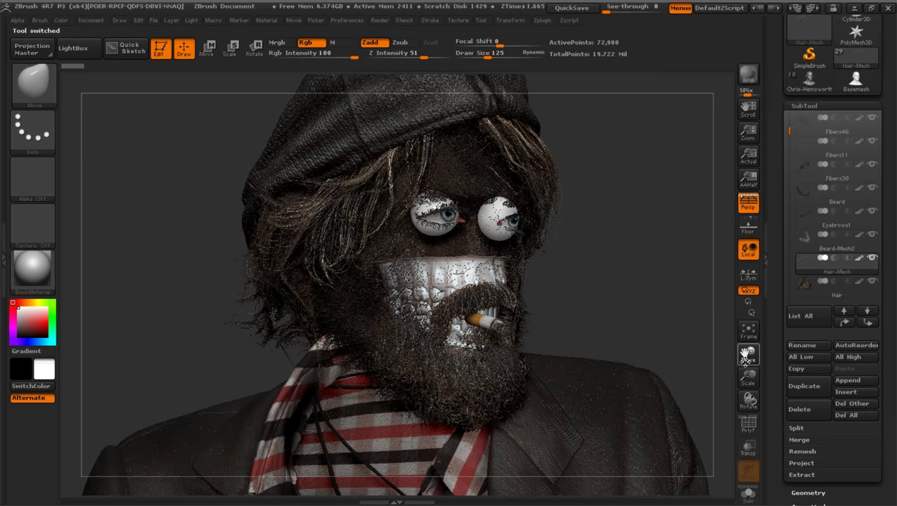
drag(788, 129, 788, 117)
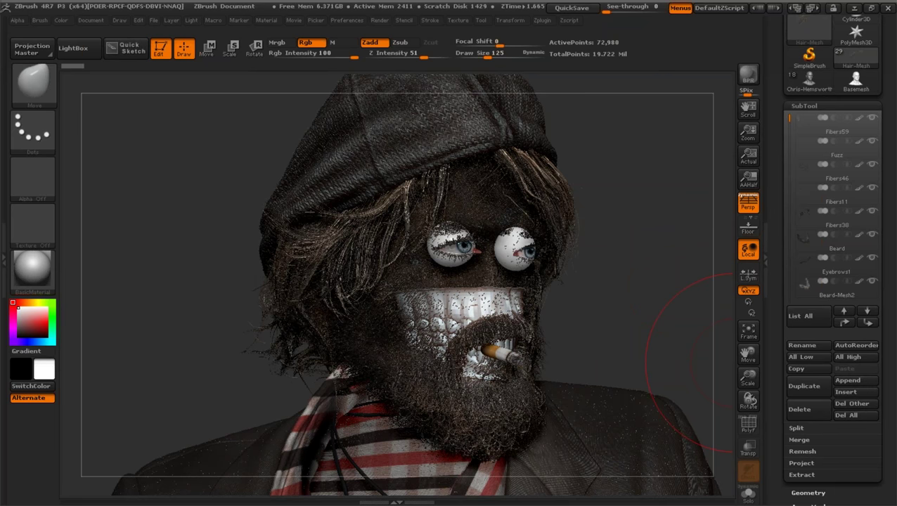
mouse_move(703, 362)
mouse_down()
mouse_move(649, 284)
mouse_move(751, 124)
mouse_up()
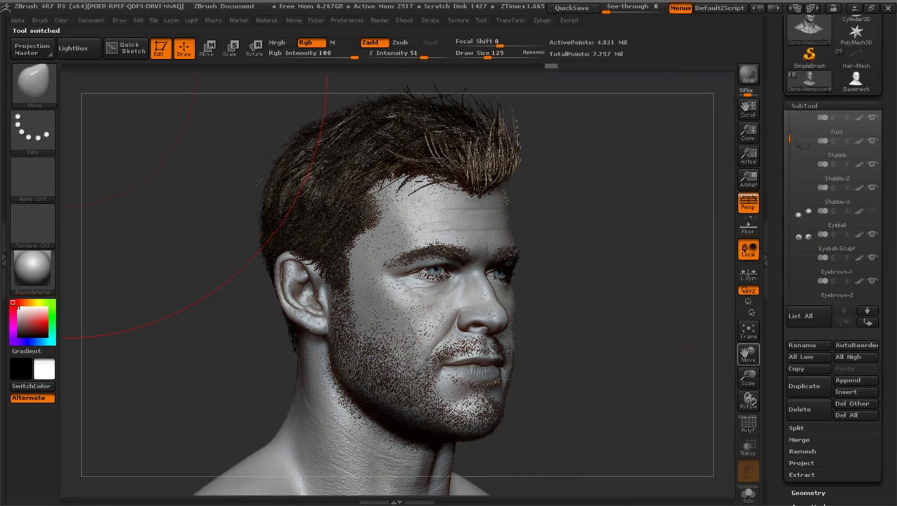
Switch to the finished Chris-Hemsworth model and examine its face, stubble and hair in three-quarter view.
alt+drag(669, 313, 676, 316)
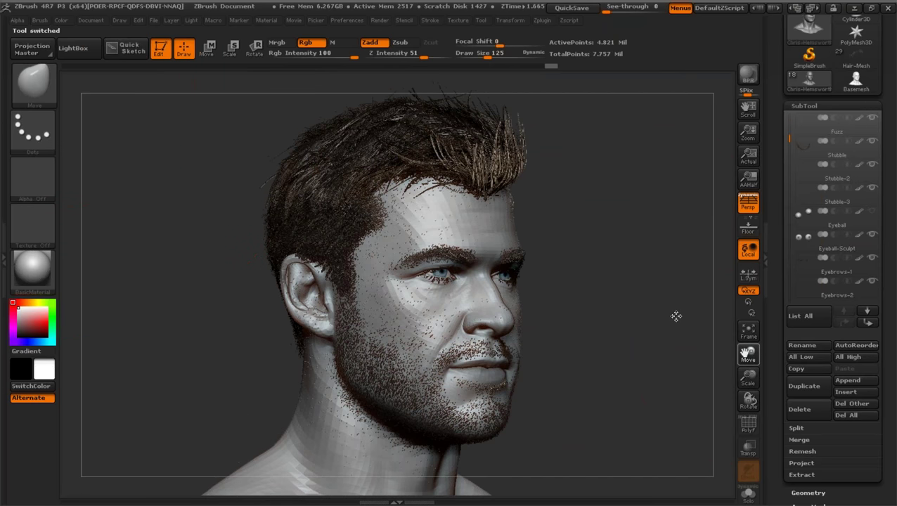
mouse_move(675, 317)
mouse_down()
mouse_move(709, 317)
mouse_move(670, 295)
mouse_move(644, 311)
mouse_up()
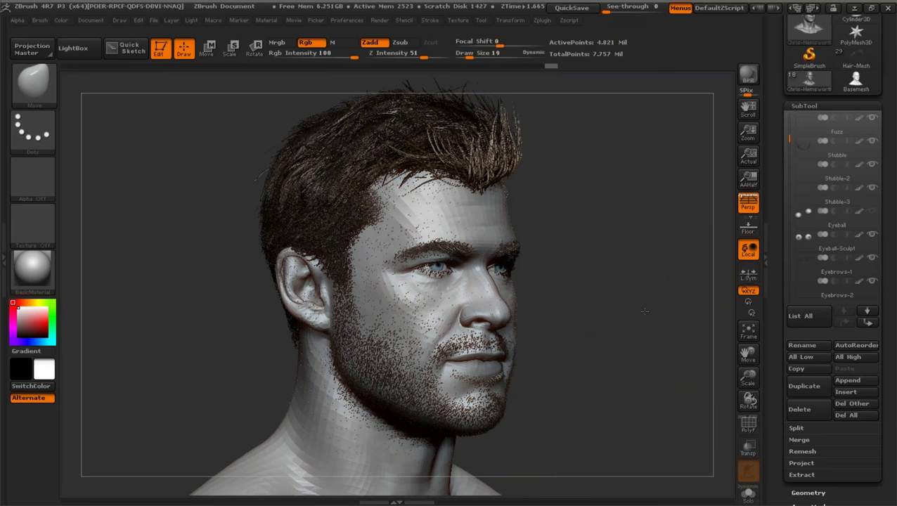
drag(749, 377, 754, 386)
mouse_move(855, 92)
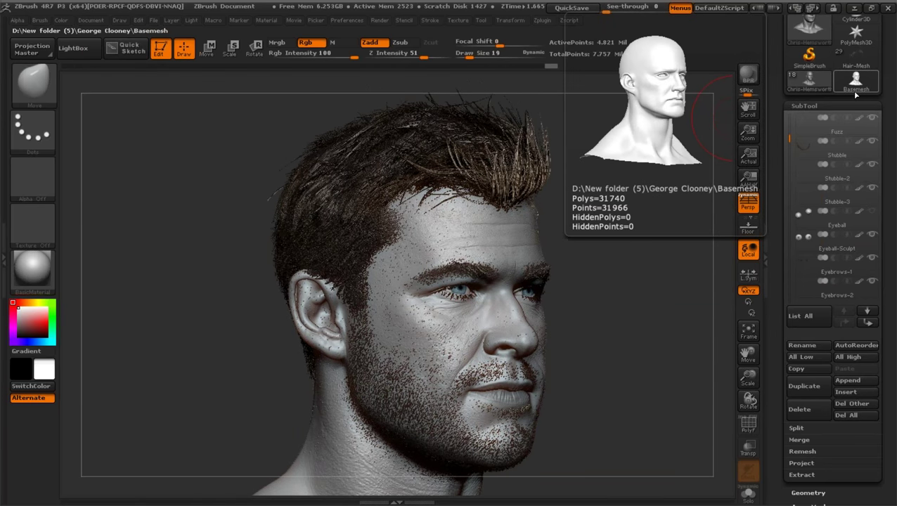
drag(746, 352, 747, 346)
drag(667, 324, 682, 324)
Return to the Hair-Mesh character and examine its cap, hair, beard and eyes from several angles.
mouse_move(747, 377)
mouse_down()
mouse_move(743, 356)
mouse_move(747, 371)
mouse_up()
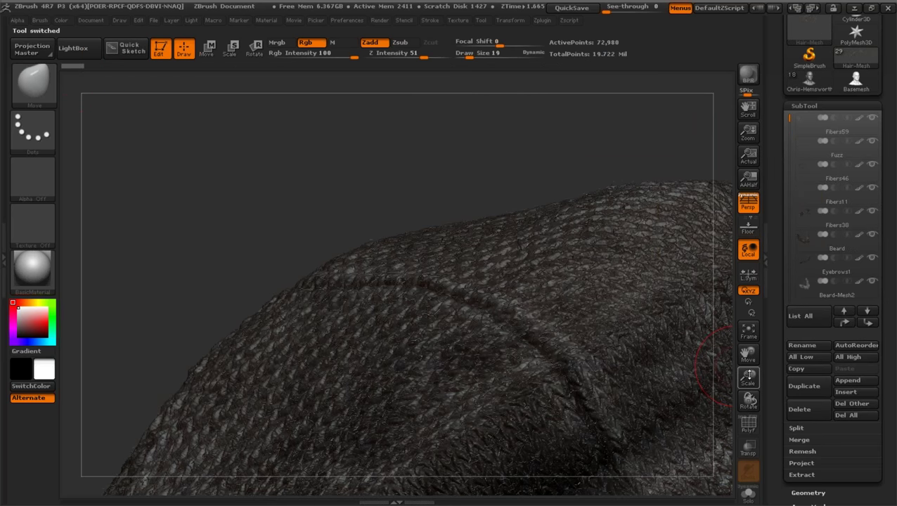
click(747, 329)
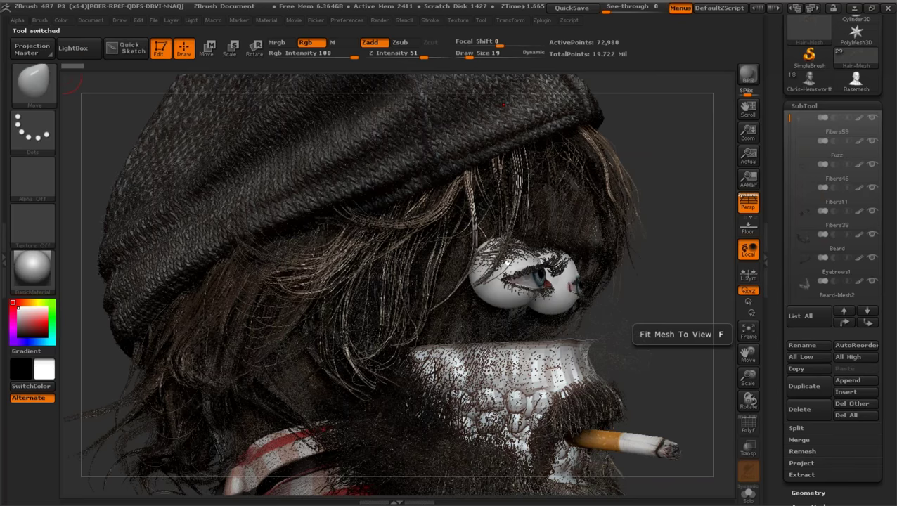
drag(678, 246, 607, 247)
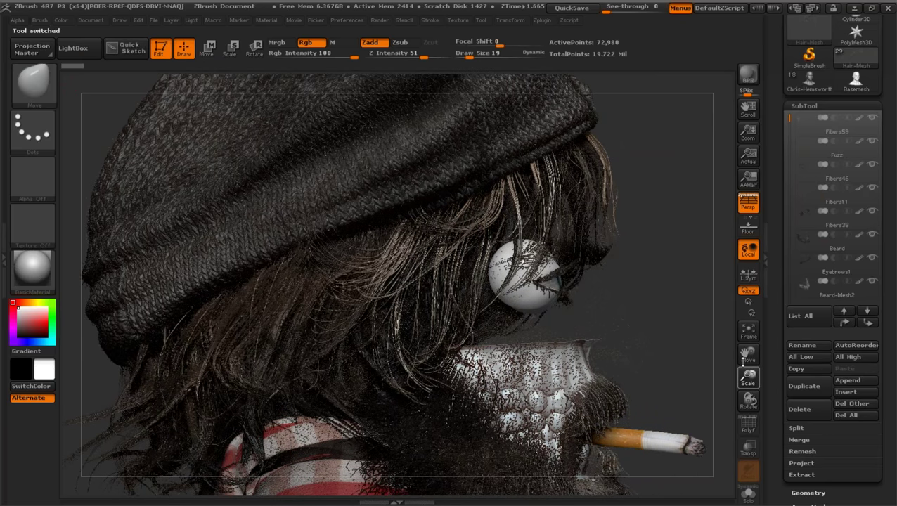
drag(744, 360, 670, 274)
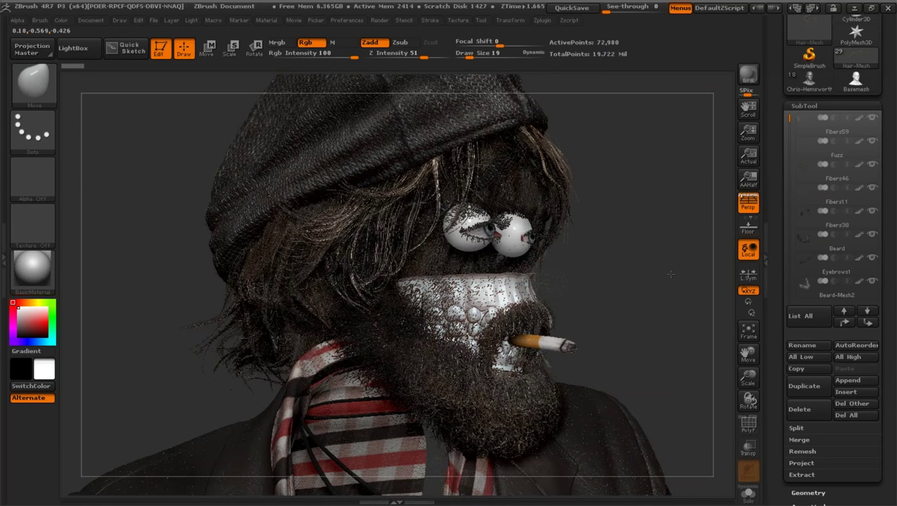
drag(670, 274, 654, 275)
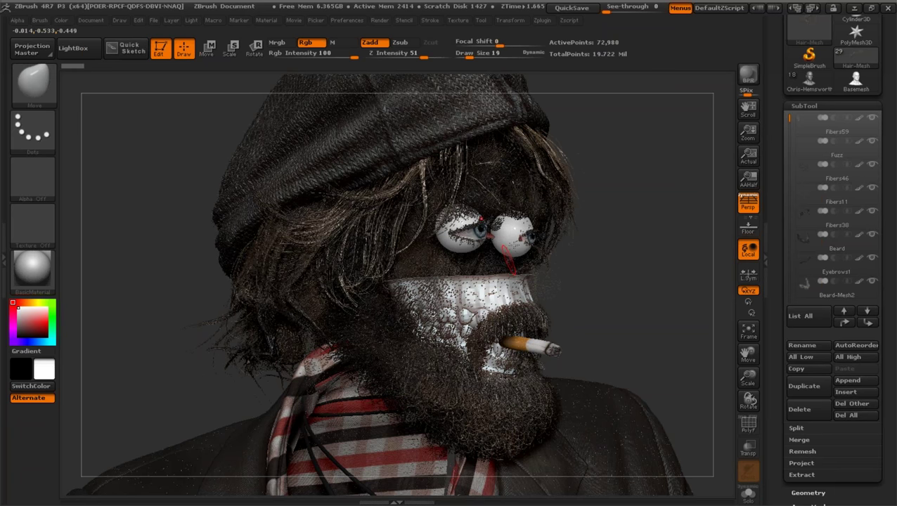
drag(650, 278, 646, 293)
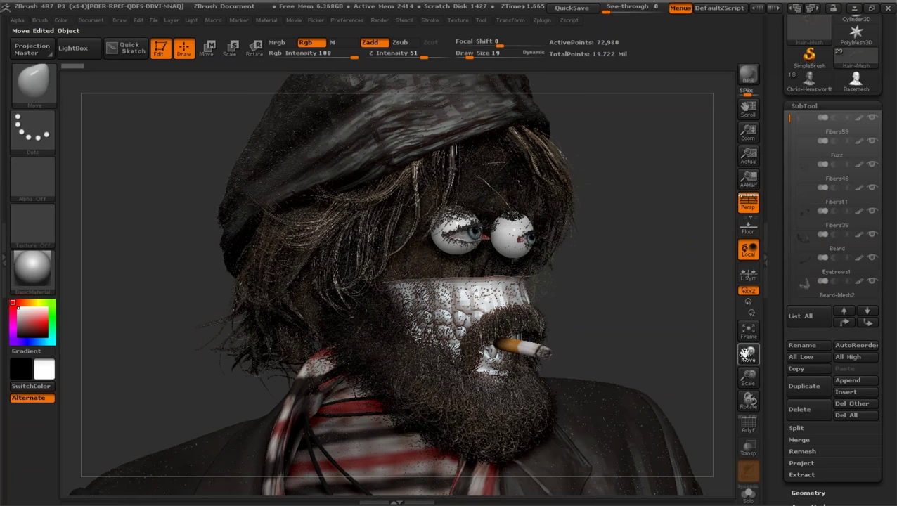
drag(747, 353, 646, 291)
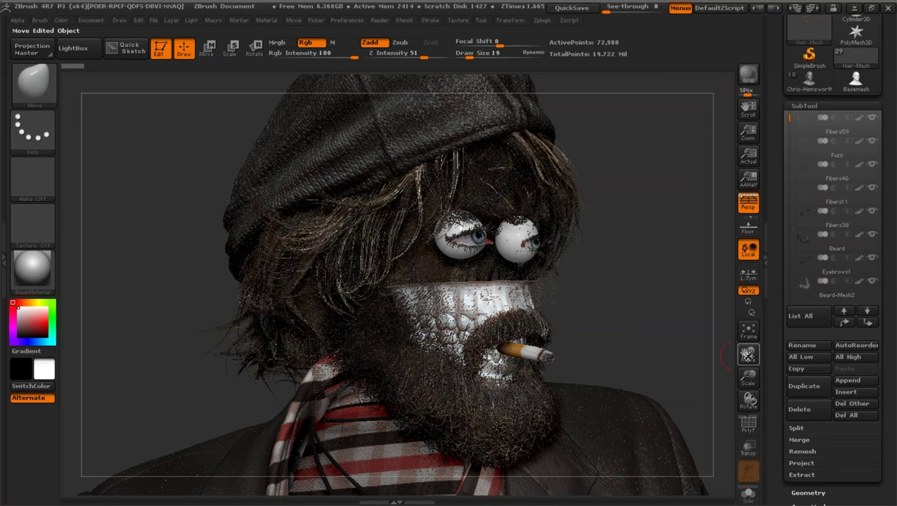
drag(747, 356, 752, 370)
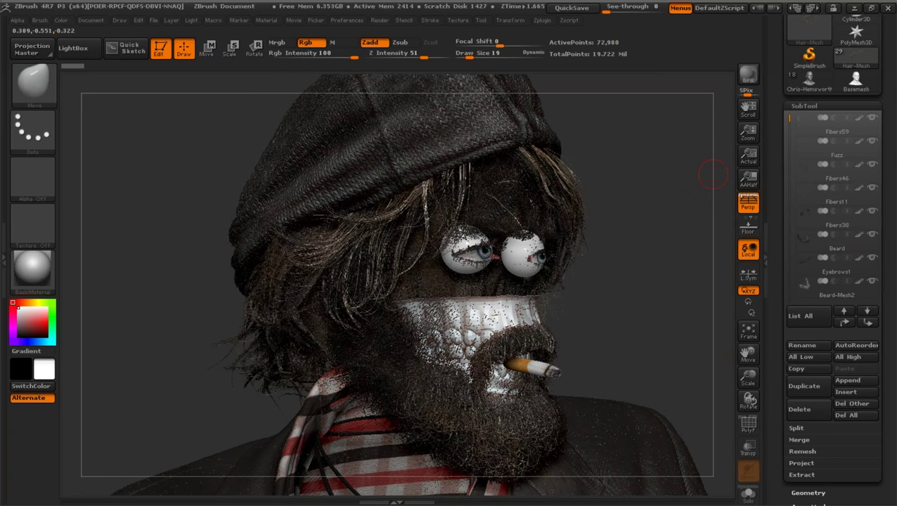
Switch back to the Chris-Hemsworth model and frame its head closely for inspection.
drag(712, 174, 670, 262)
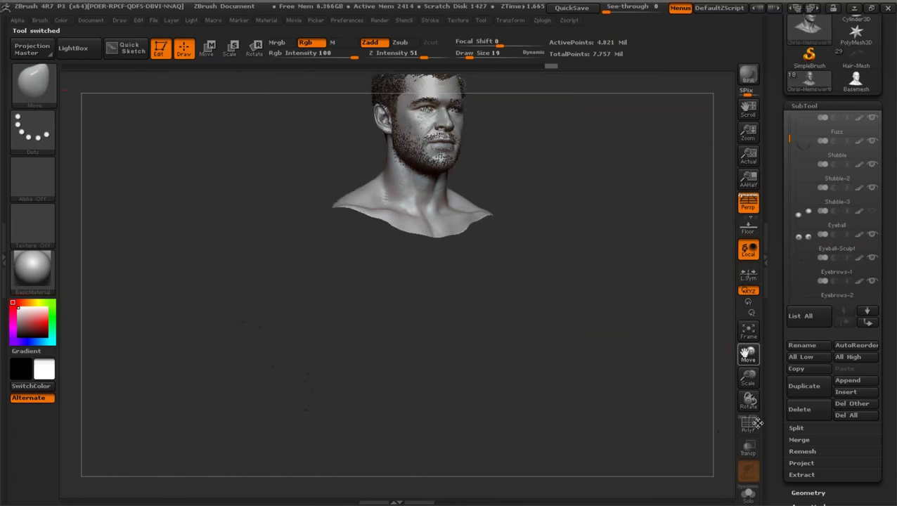
drag(748, 377, 756, 432)
drag(749, 356, 751, 409)
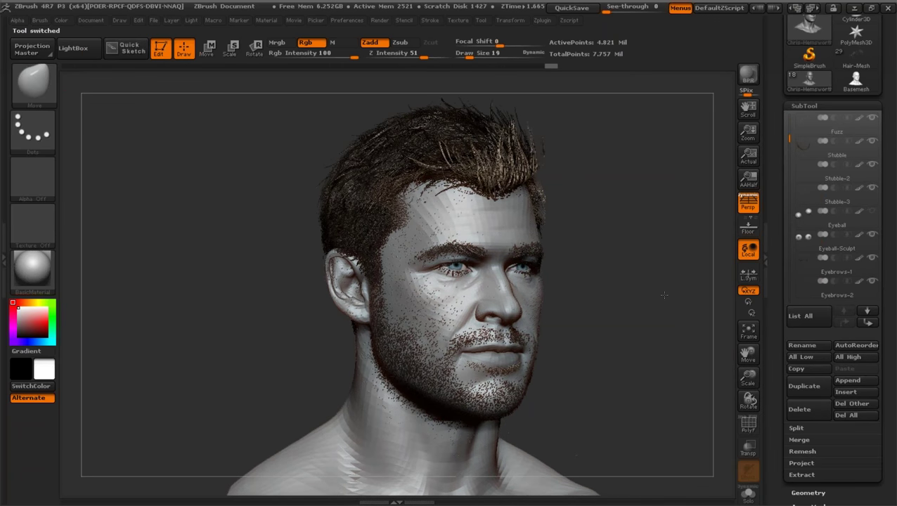
Examine the Chris-Hemsworth model's eyes, skin detail and stubble up close in three-quarter view.
mouse_move(664, 296)
mouse_down()
mouse_move(690, 280)
mouse_move(680, 311)
mouse_move(683, 280)
mouse_move(697, 346)
mouse_up()
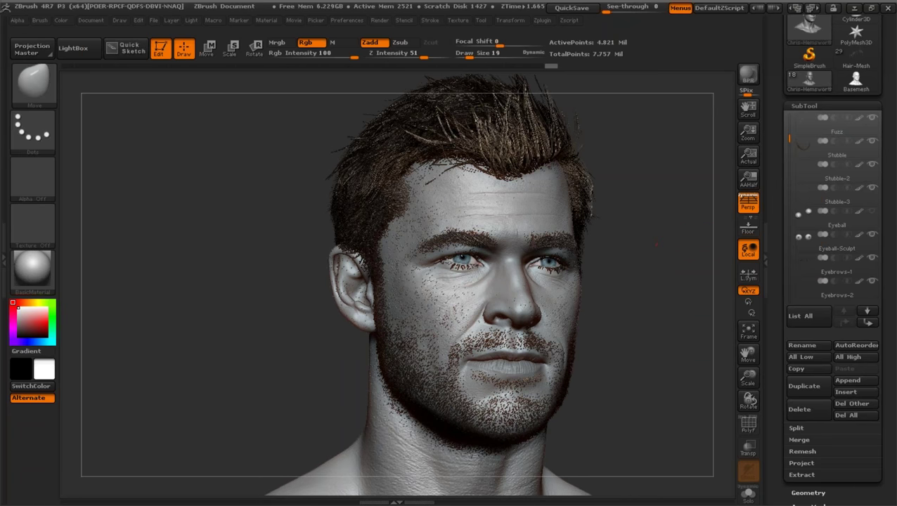
drag(692, 264, 689, 264)
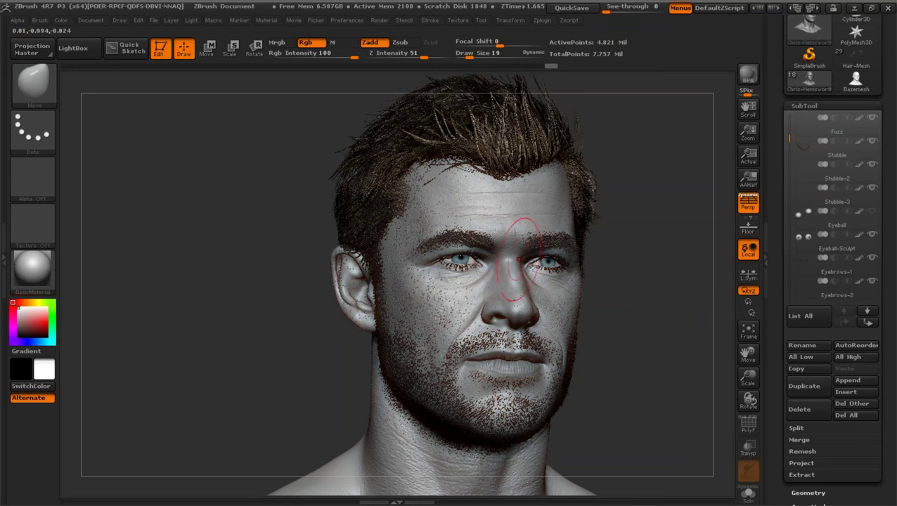
drag(695, 330, 688, 326)
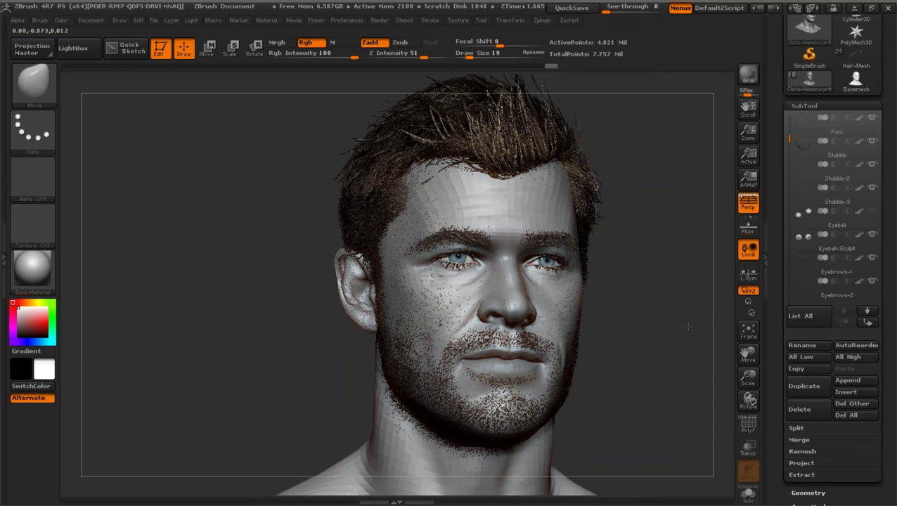
drag(747, 379, 752, 398)
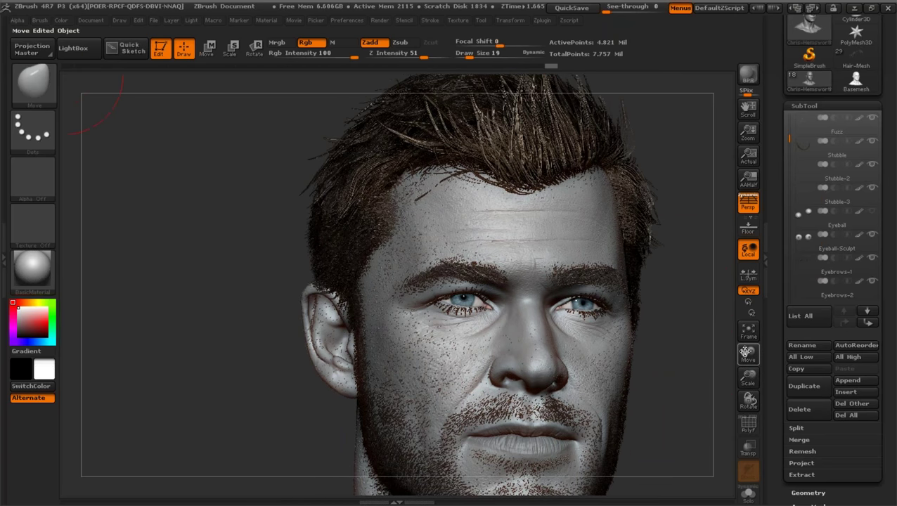
drag(745, 353, 687, 265)
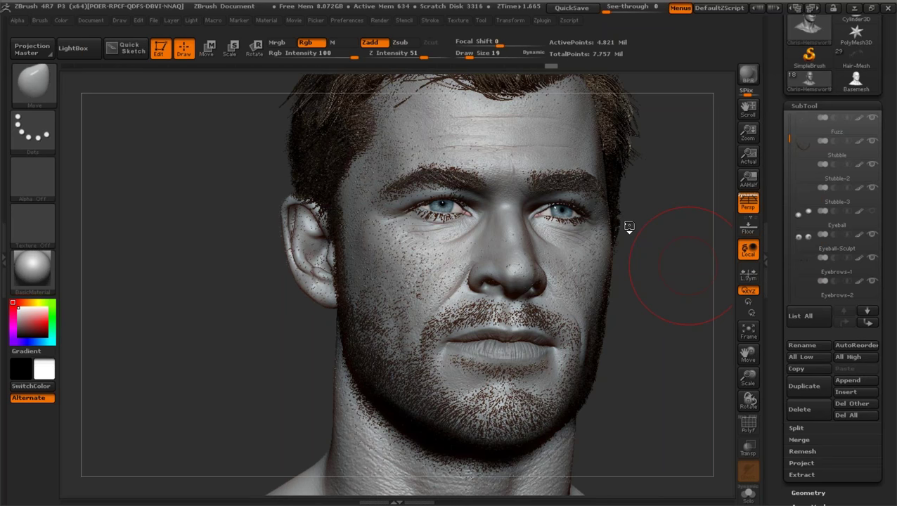
drag(789, 128, 791, 107)
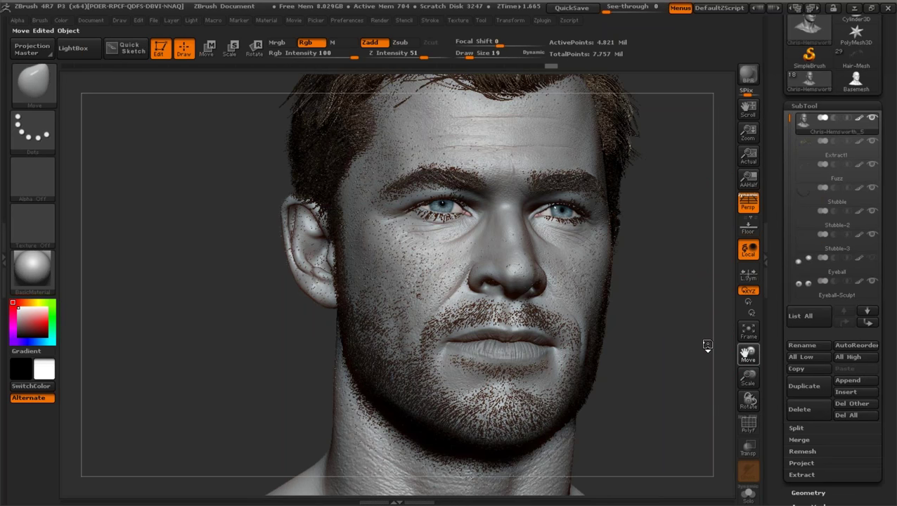
Compare with the Basemesh bust, then return to the Chris-Hemsworth model and frame its face closely.
alt+drag(707, 338, 662, 261)
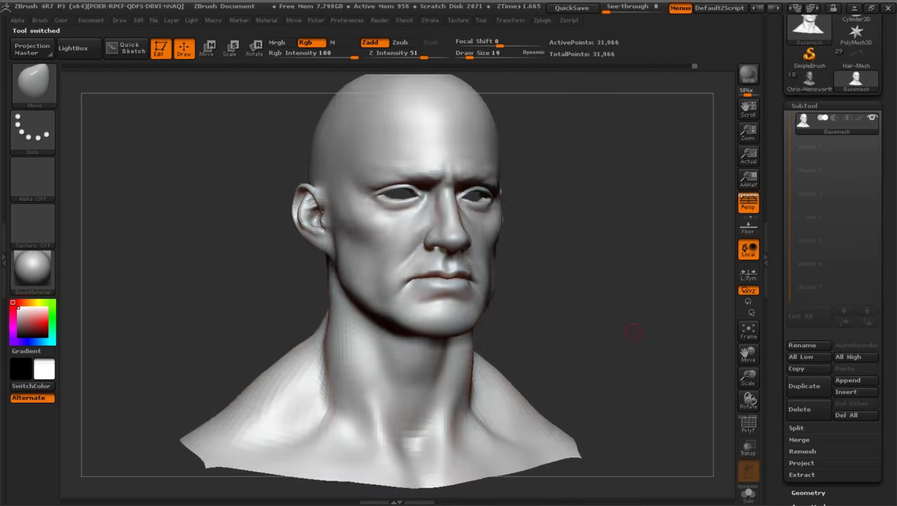
drag(627, 330, 645, 291)
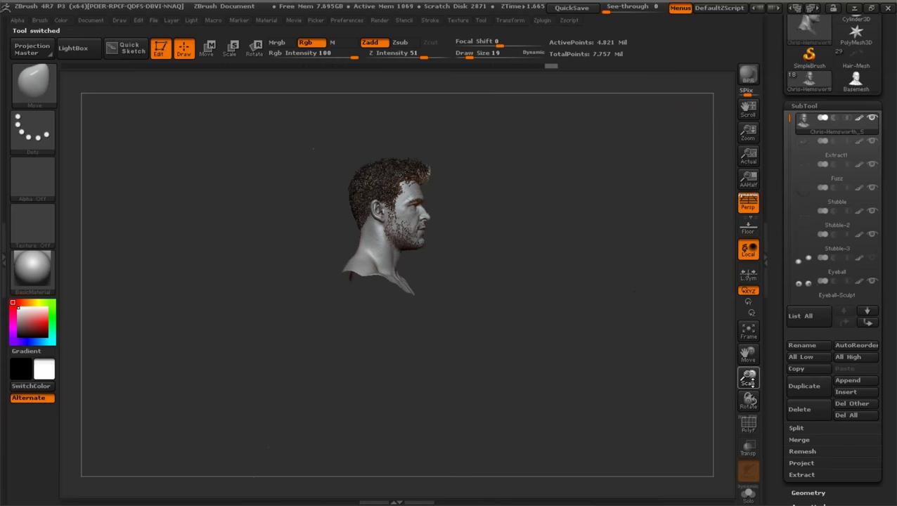
drag(752, 383, 765, 438)
drag(749, 357, 758, 367)
drag(673, 330, 609, 314)
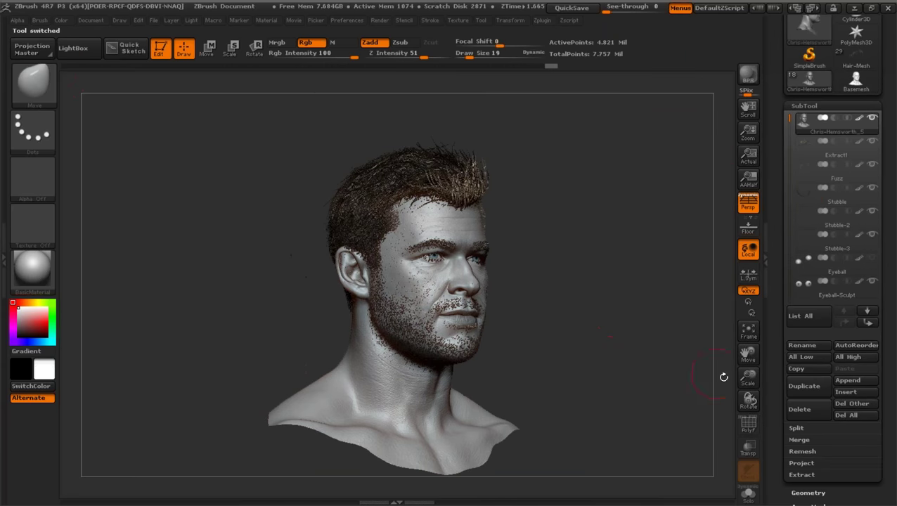
drag(747, 374, 734, 360)
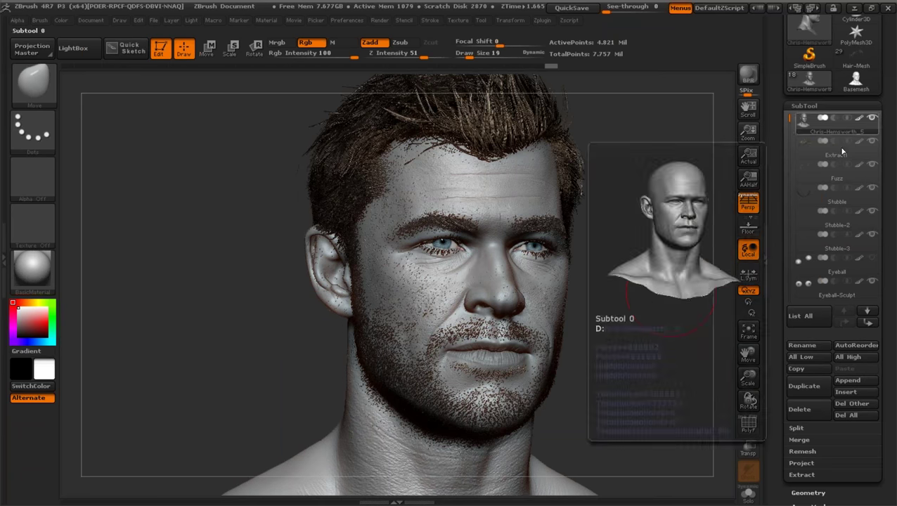
Open the Chris-Hemsworth head's UV Map settings and flatten the mesh into its UV layout with Morph UV.
drag(886, 485, 887, 100)
click(805, 318)
drag(829, 212, 849, 307)
scroll(846, 281, up, 2)
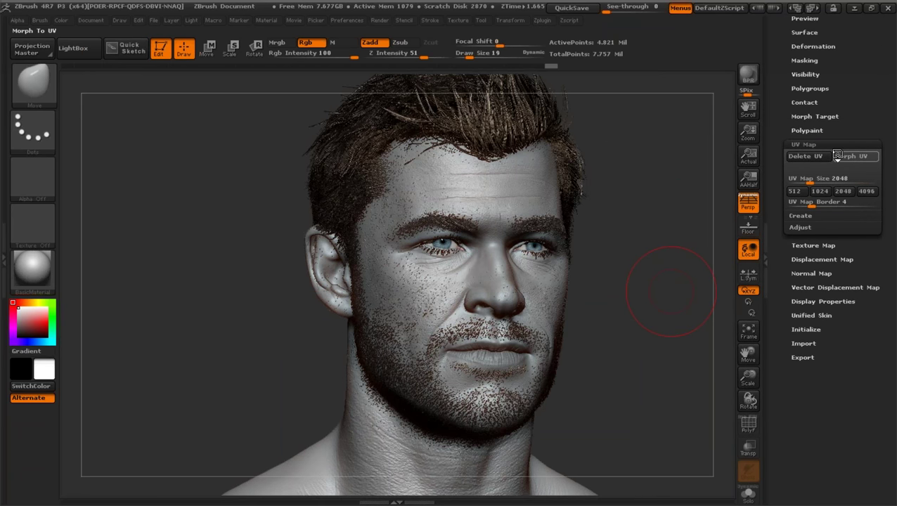
click(836, 155)
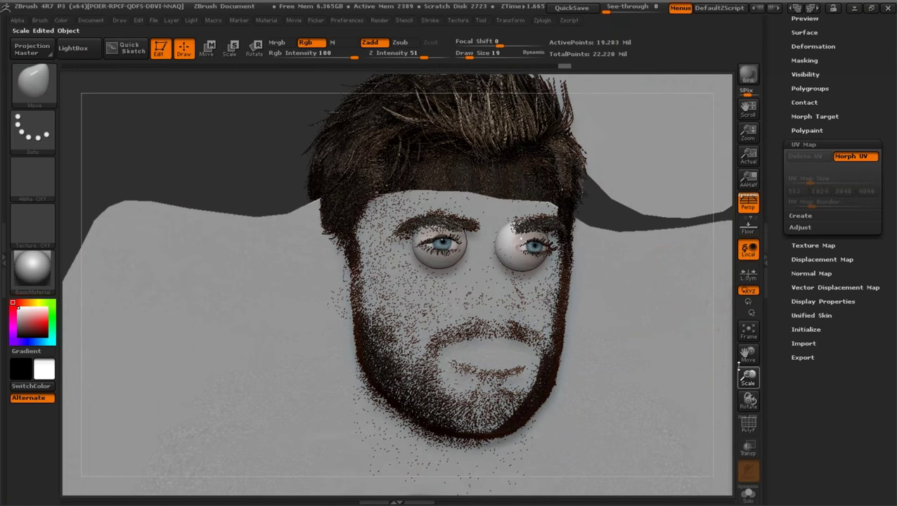
Inspect the flattened UV layout of the head as a whole and in detail.
drag(738, 365, 707, 323)
drag(668, 425, 700, 372)
drag(748, 354, 729, 424)
drag(699, 330, 696, 306)
mouse_move(743, 359)
mouse_down()
mouse_move(717, 366)
mouse_move(693, 340)
mouse_up()
Turn off Morph UV and frame the restored Chris-Hemsworth head in three-quarter view.
click(851, 158)
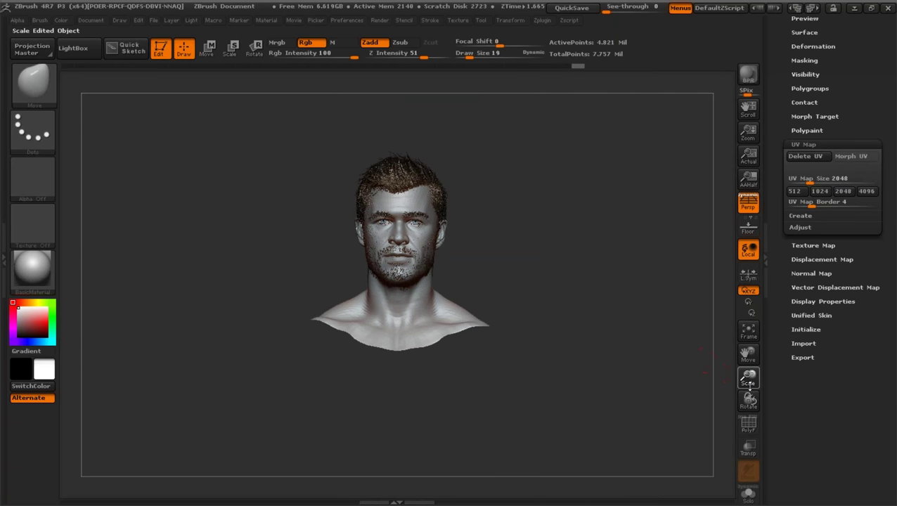
drag(742, 380, 782, 423)
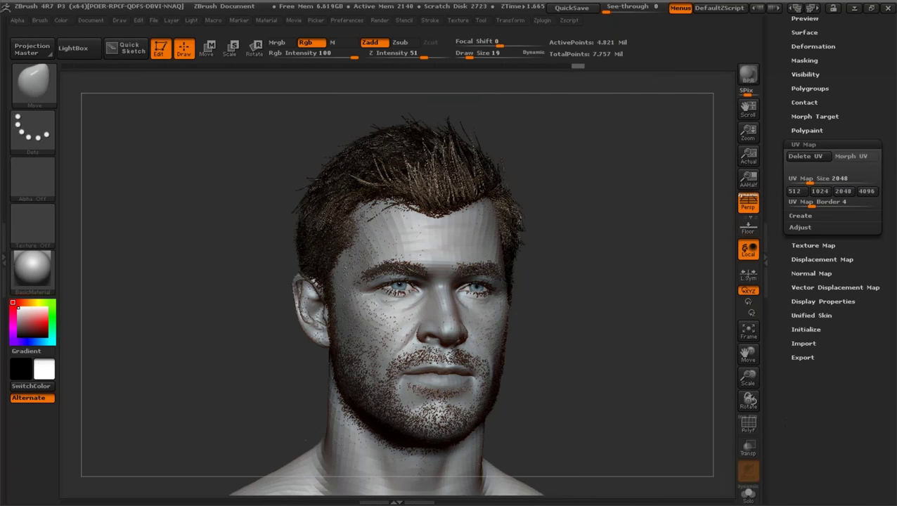
drag(745, 356, 758, 340)
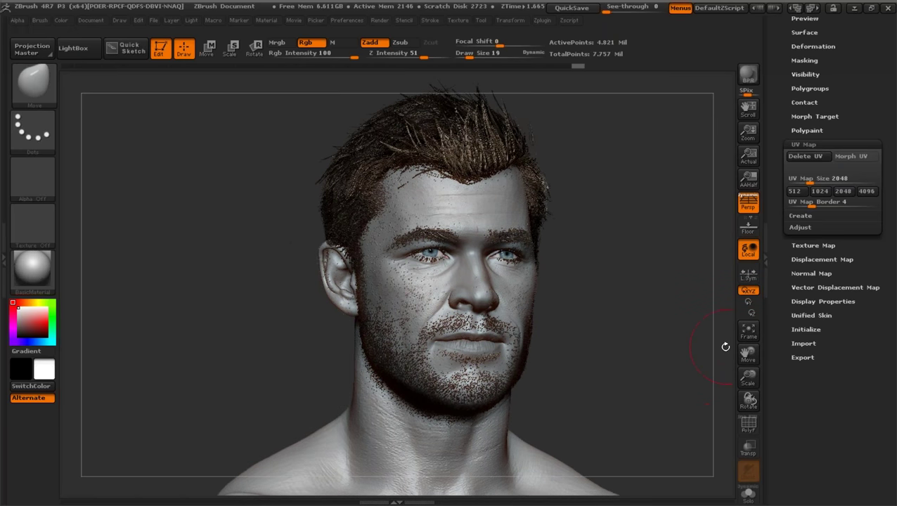